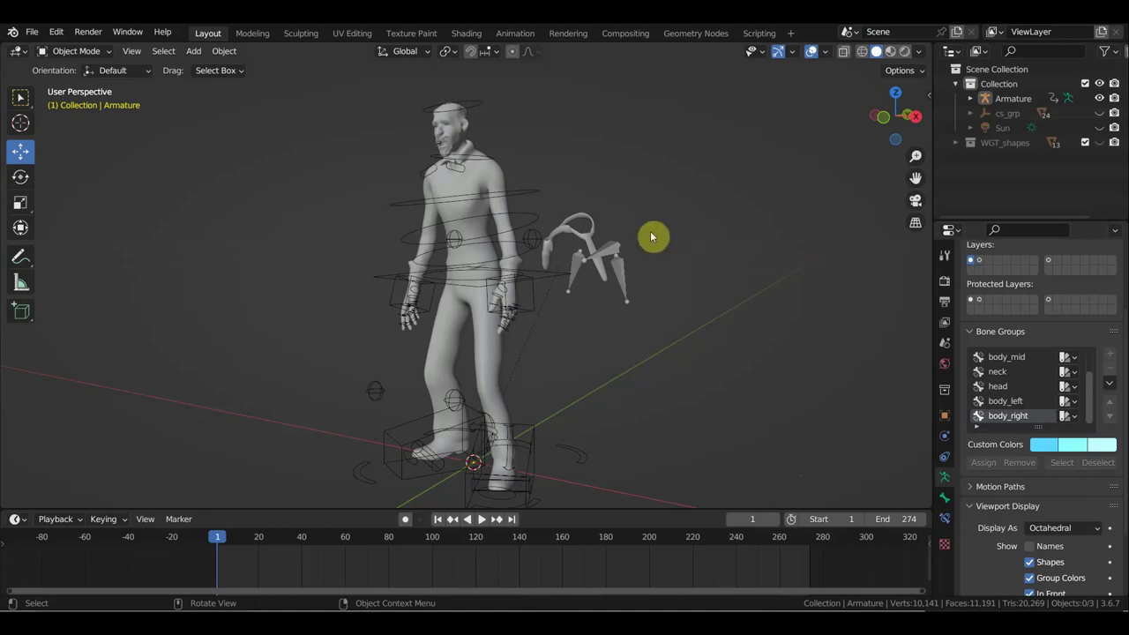
Step: Orbit to a straight side view of the character
click(556, 289)
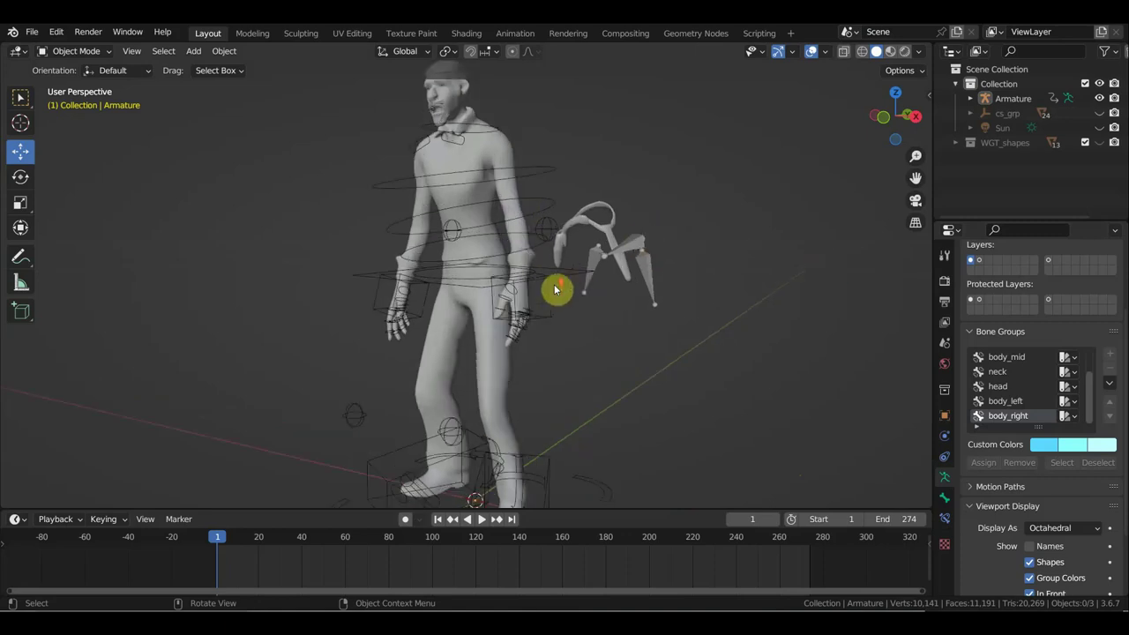
click(557, 289)
middle_drag(557, 289, 471, 287)
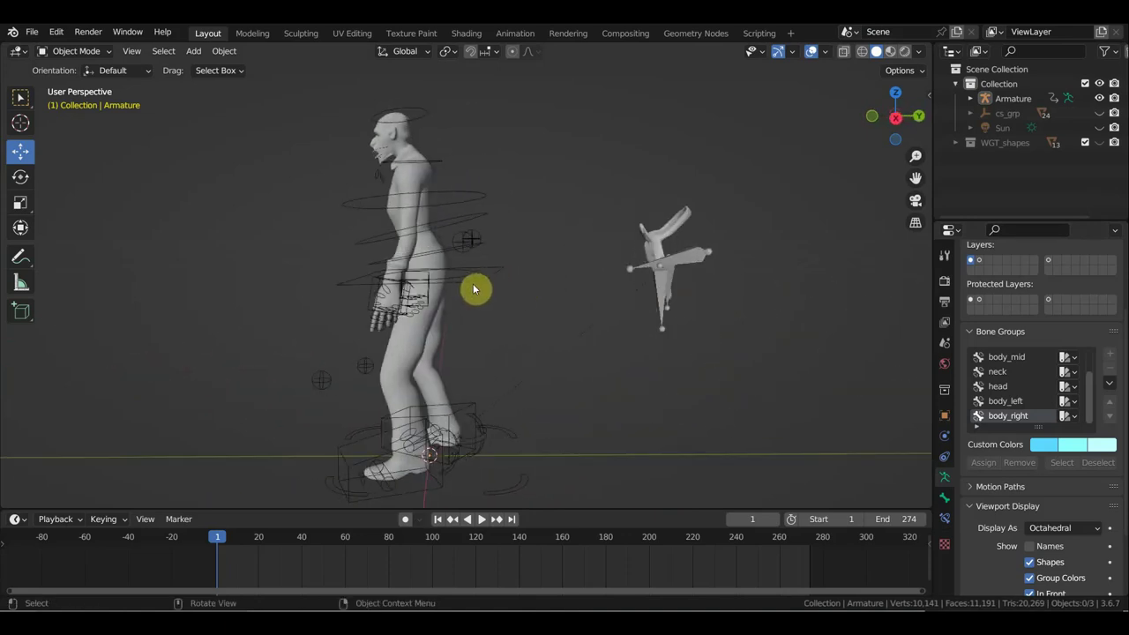
key(KP_3)
scroll(479, 288, up, 2)
scroll(468, 299, down, 2)
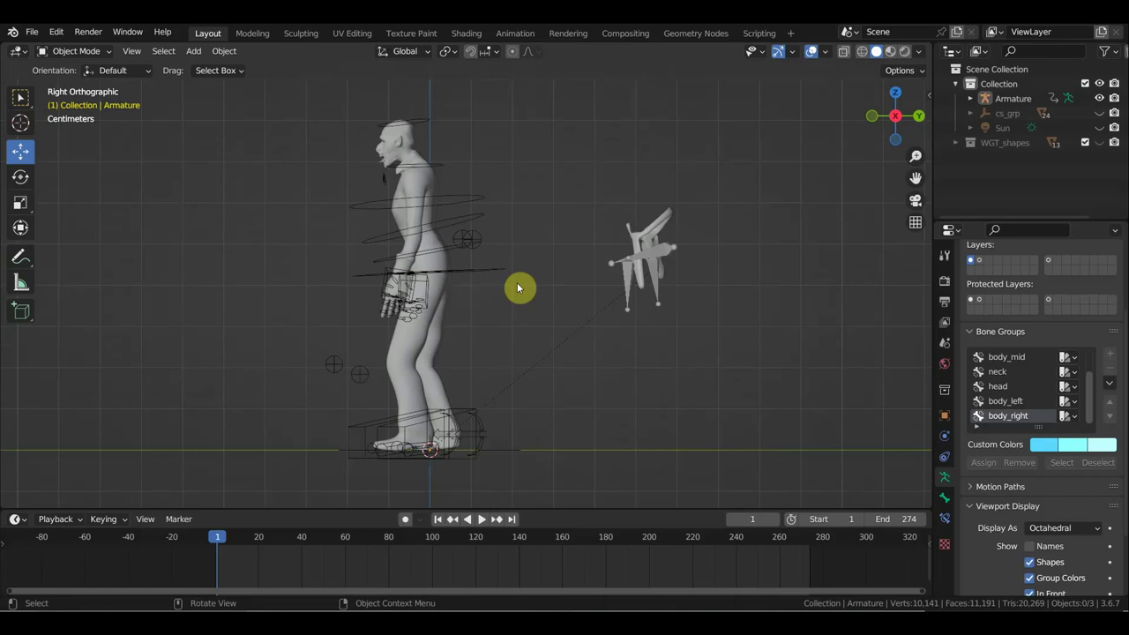
Step: Orbit back to a perspective view and select the character's body mesh
middle_drag(519, 287, 583, 298)
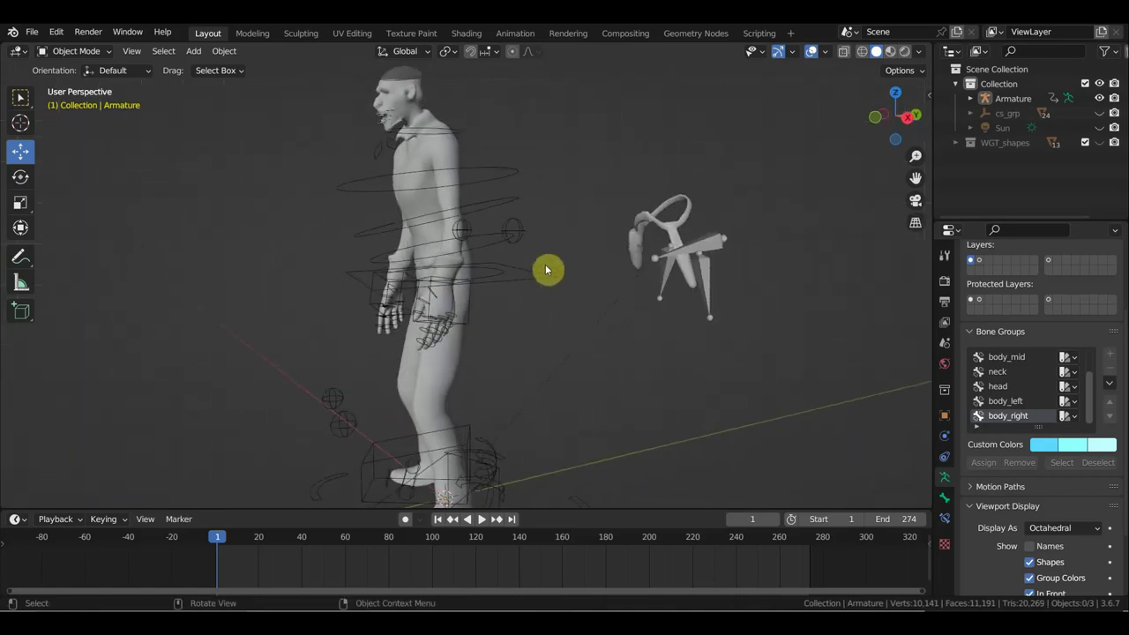
middle_drag(547, 267, 598, 274)
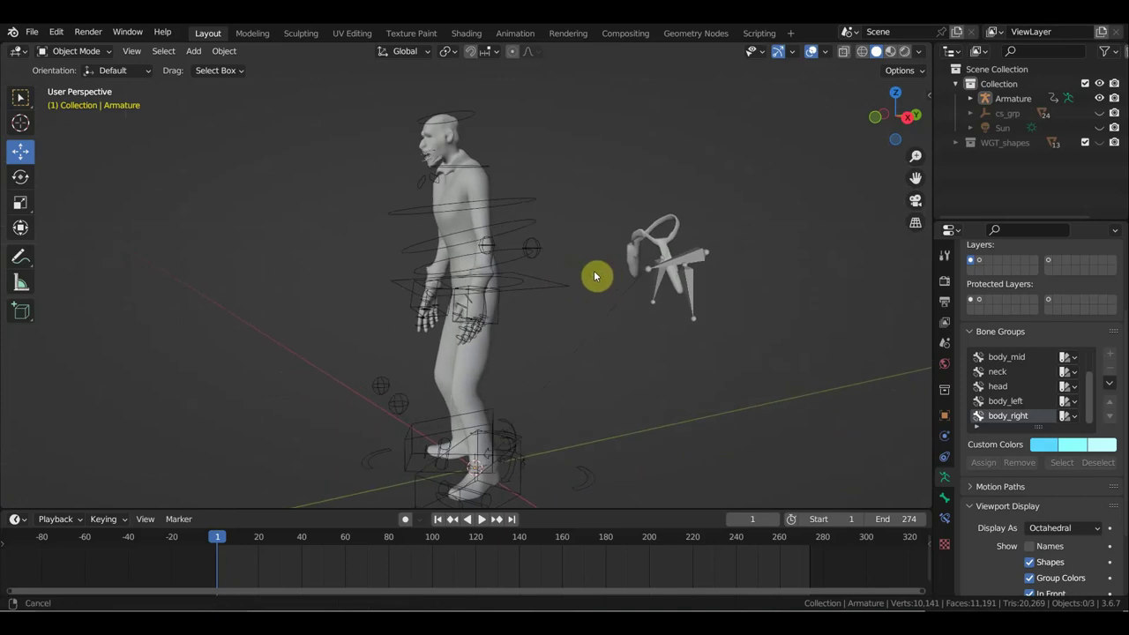
click(473, 181)
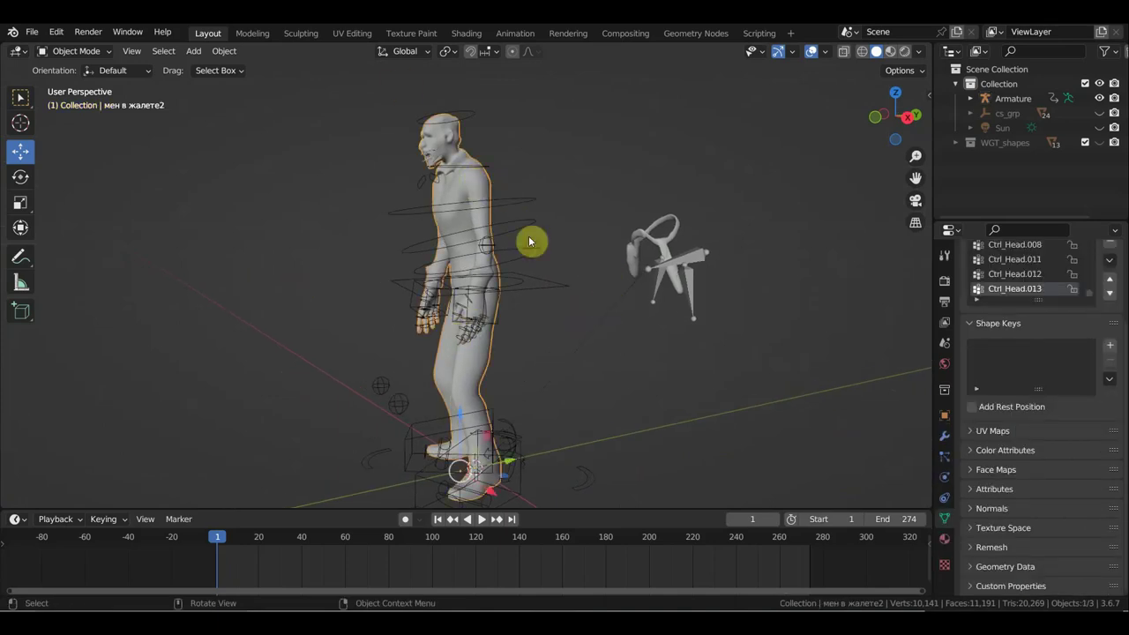
middle_drag(530, 239, 561, 252)
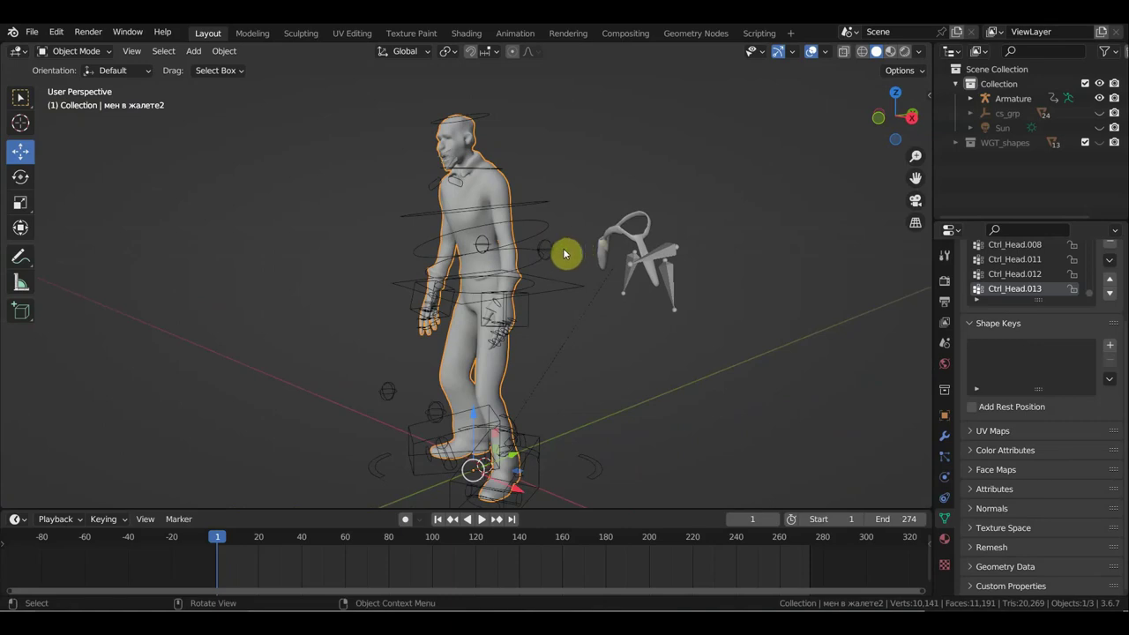
scroll(474, 182, up, 2)
mouse_move(474, 182)
middle_down()
mouse_move(479, 214)
mouse_move(436, 199)
mouse_move(437, 188)
mouse_move(466, 299)
middle_up()
scroll(463, 295, up, 4)
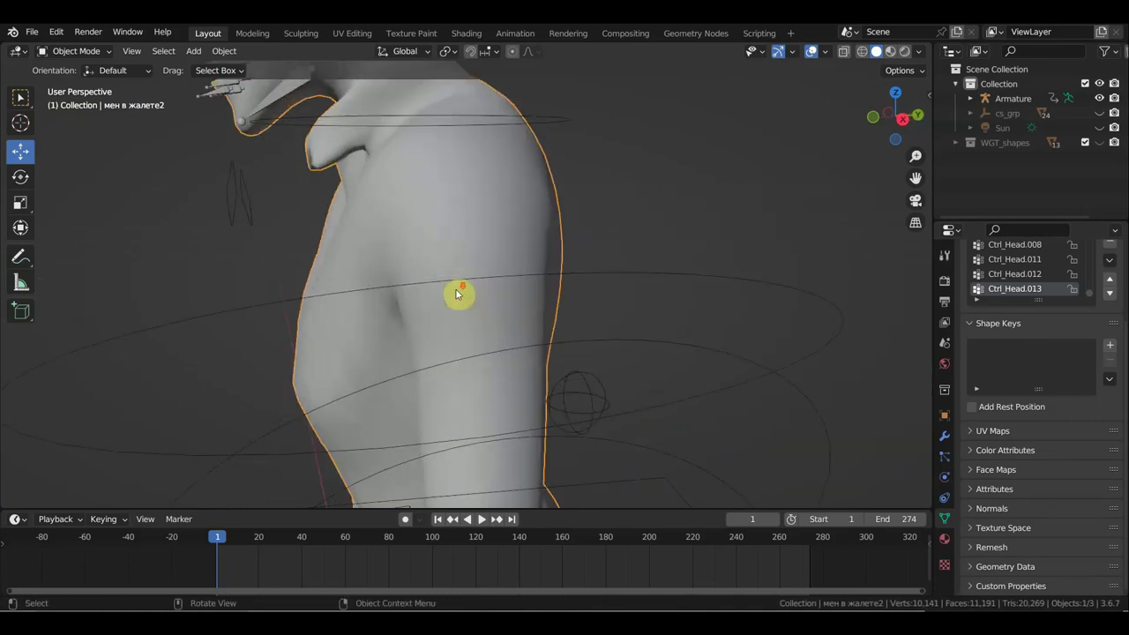
scroll(463, 286, down, 5)
scroll(459, 282, up, 2)
Step: Select the armature and switch it into Pose Mode
click(364, 195)
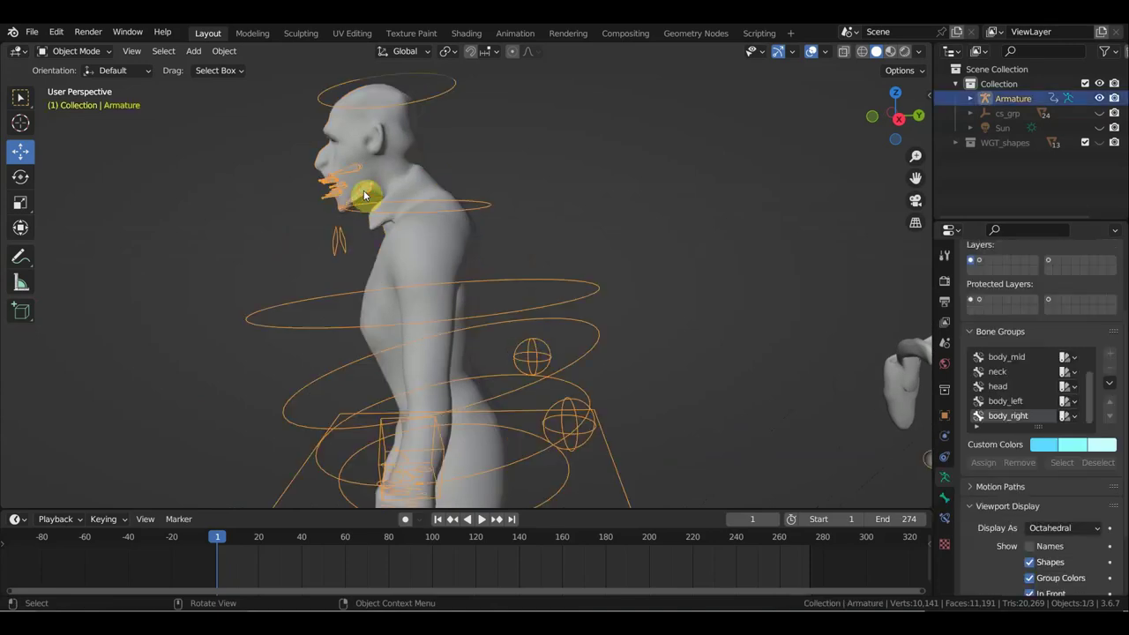
click(77, 51)
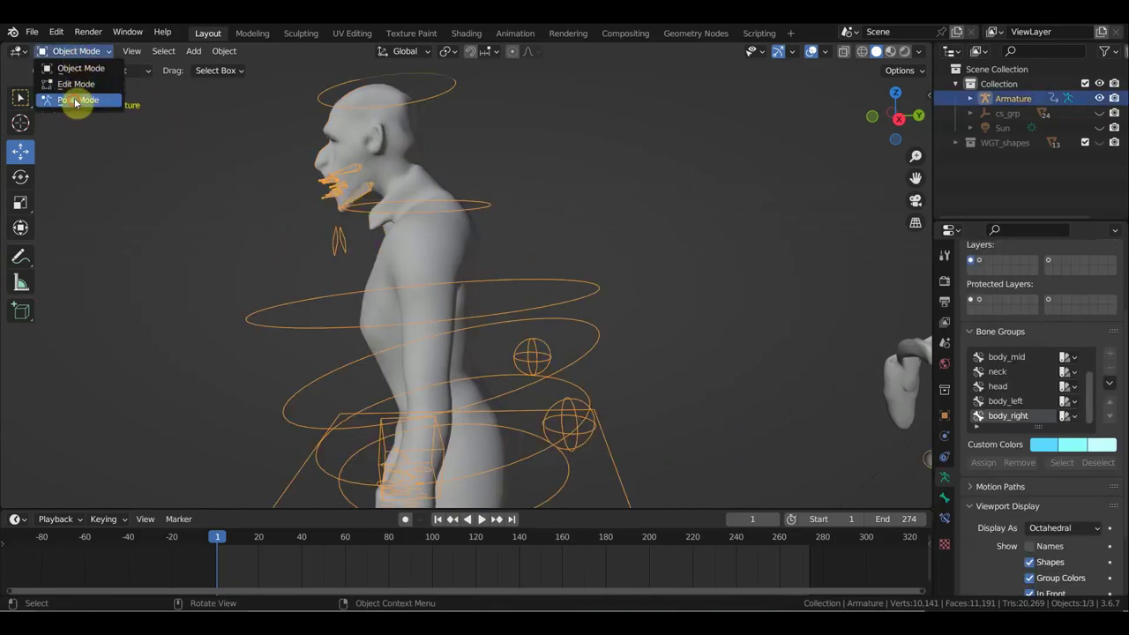
click(78, 100)
Step: Rotate the Ctrl_Head.001 jaw bone open to 15°, then return to Object Mode
click(364, 198)
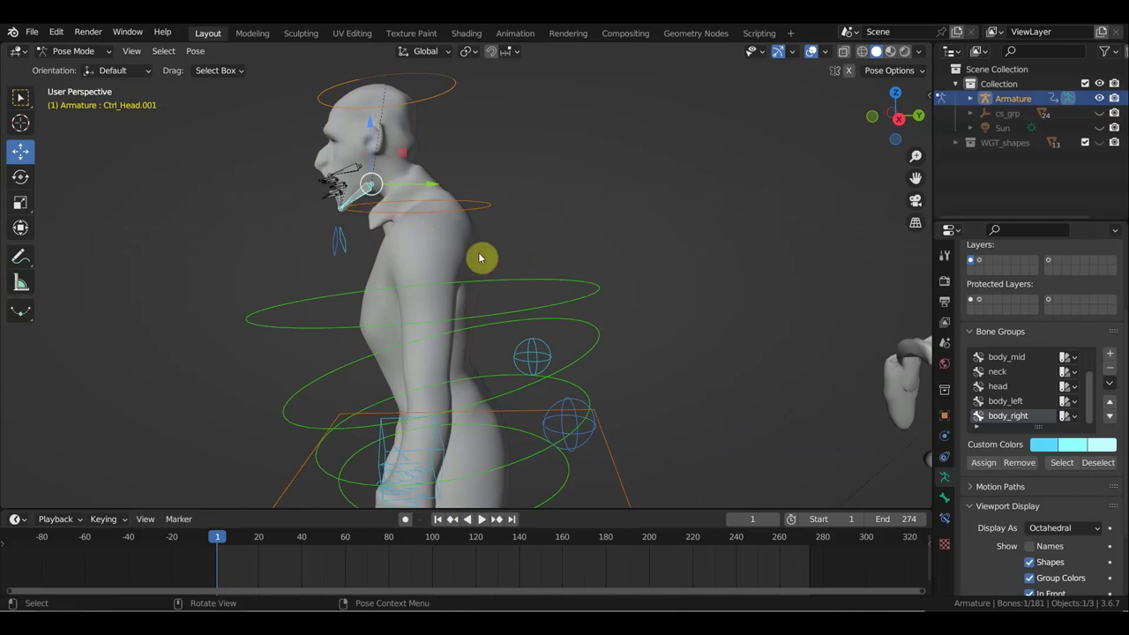
key(r)
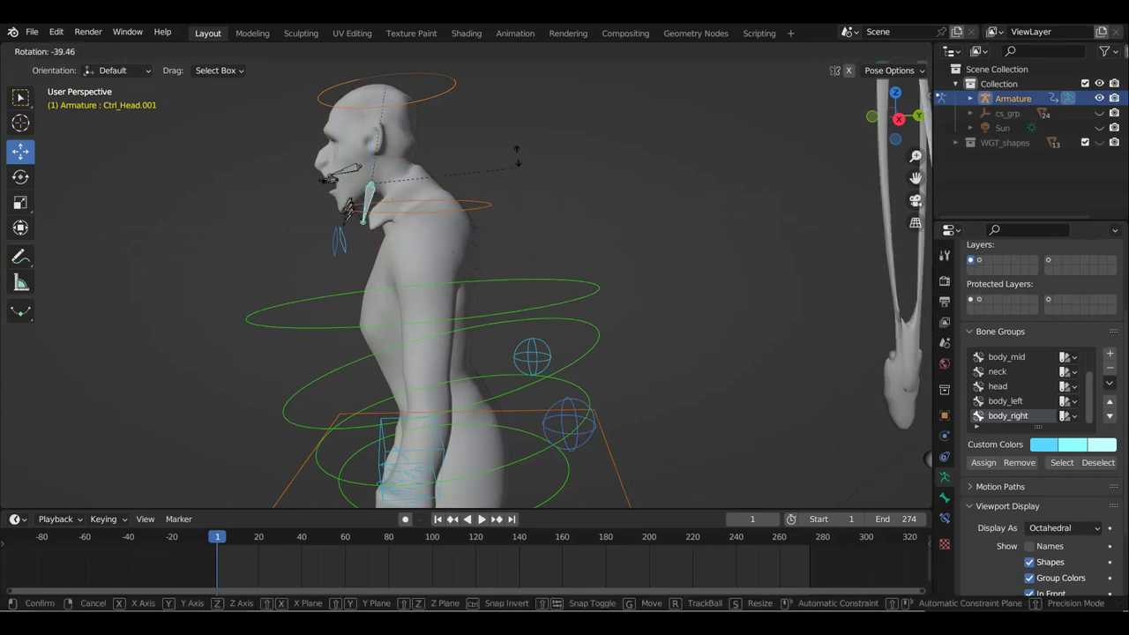
click(453, 234)
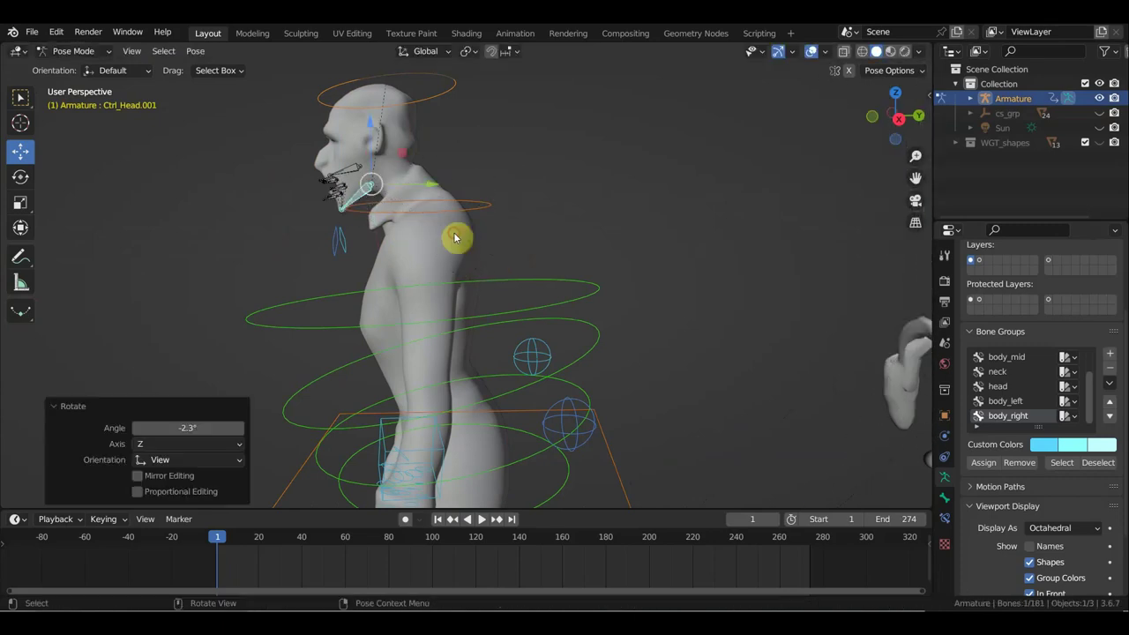
middle_drag(456, 237, 537, 250)
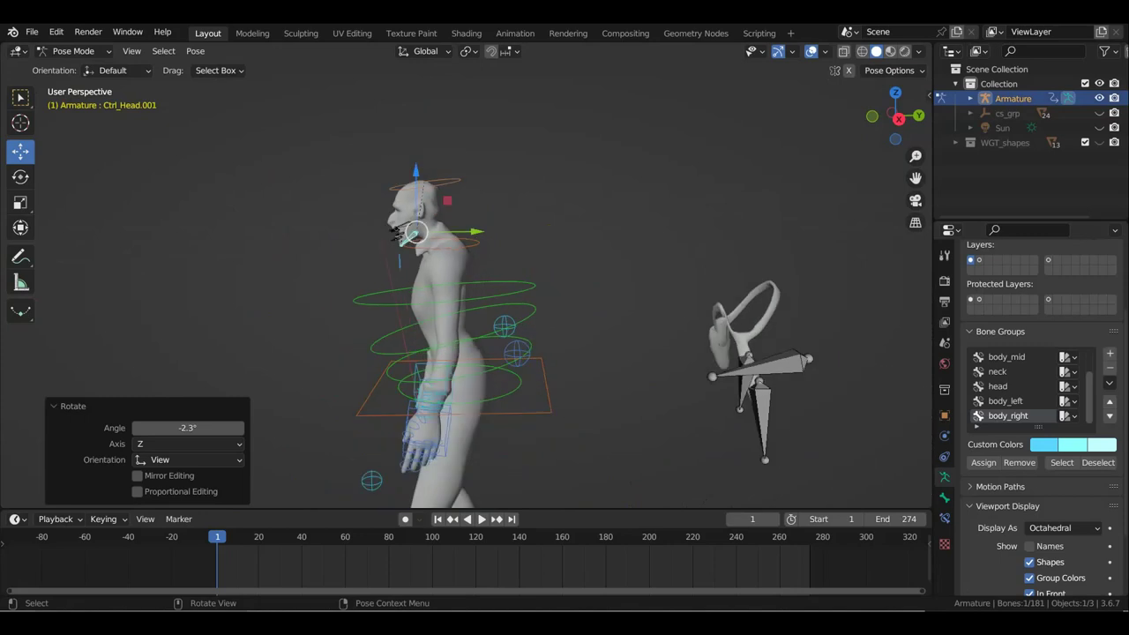
key(r)
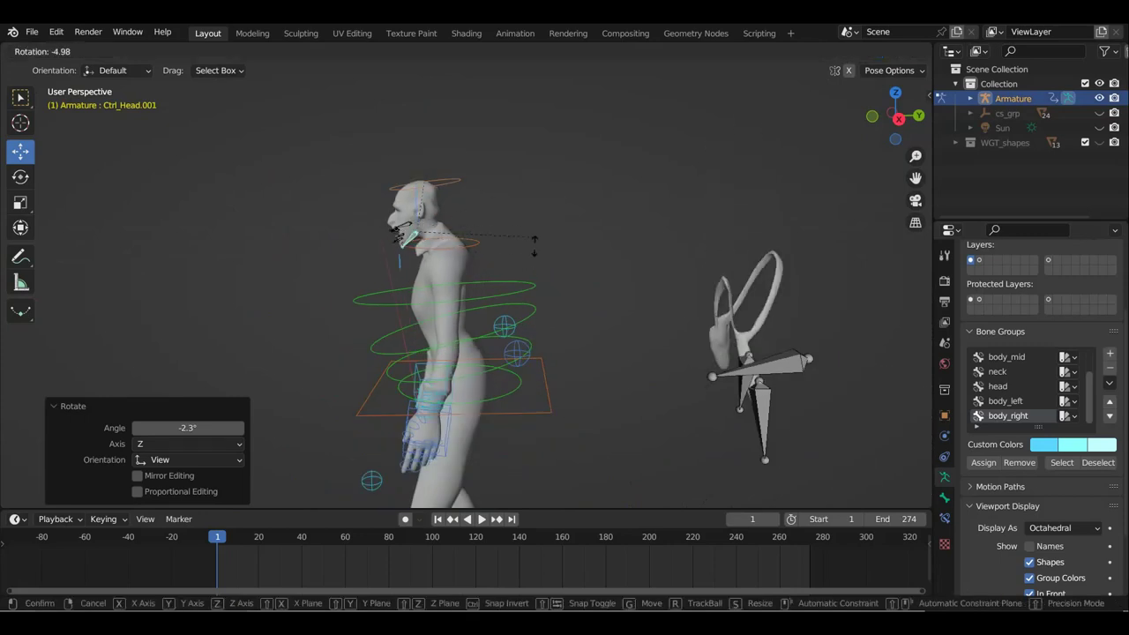
click(534, 248)
scroll(535, 262, up, 3)
scroll(535, 263, up, 2)
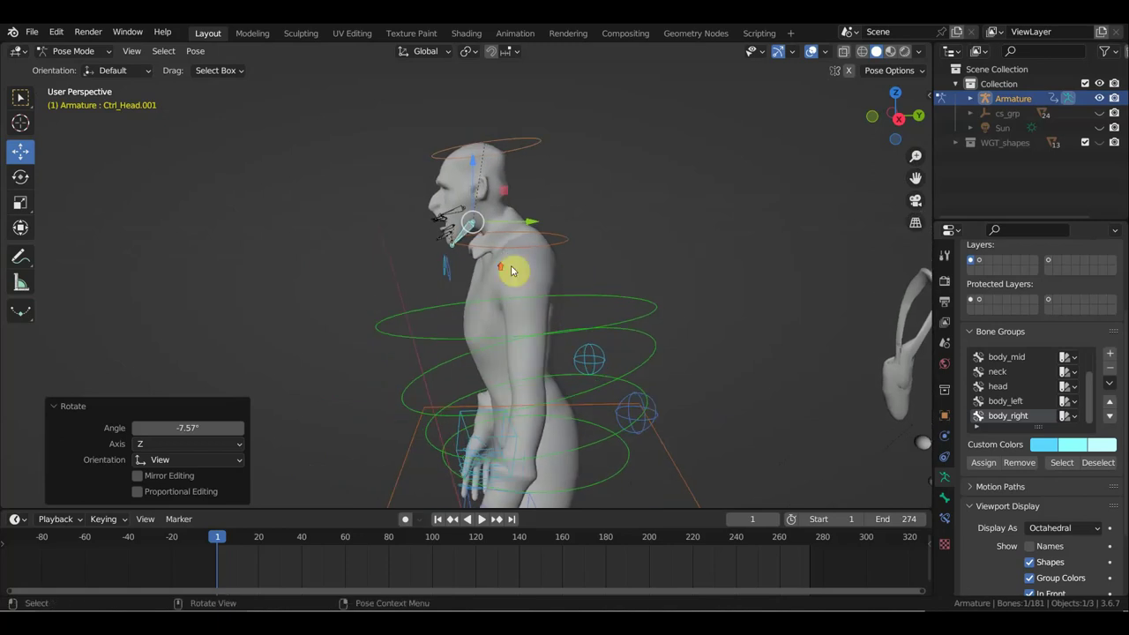
scroll(511, 270, up, 3)
key(r)
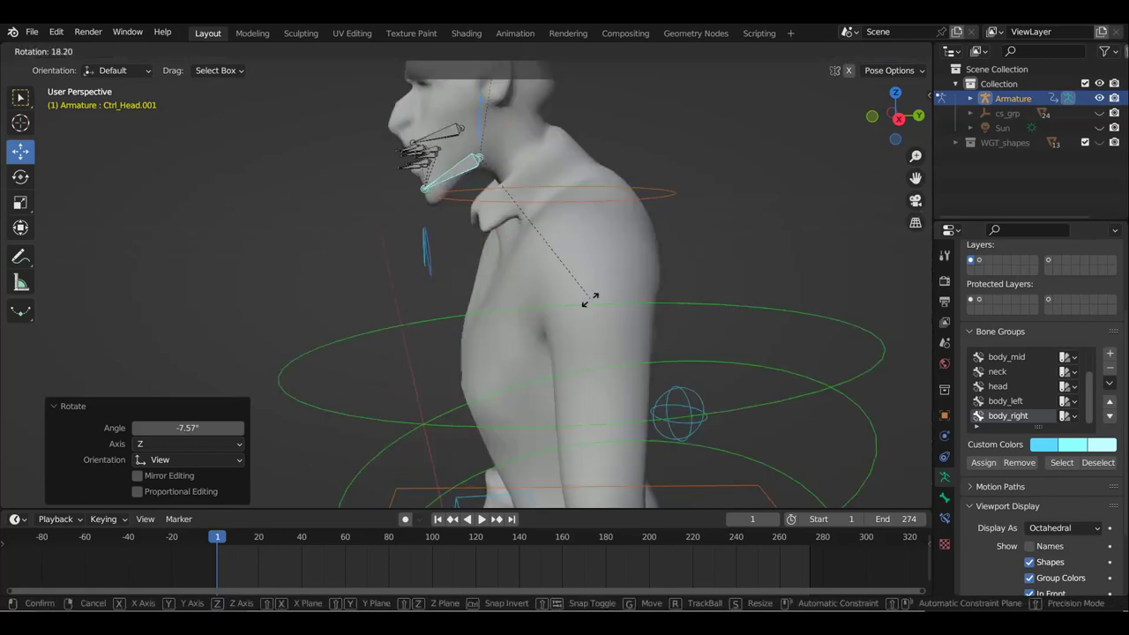
click(596, 294)
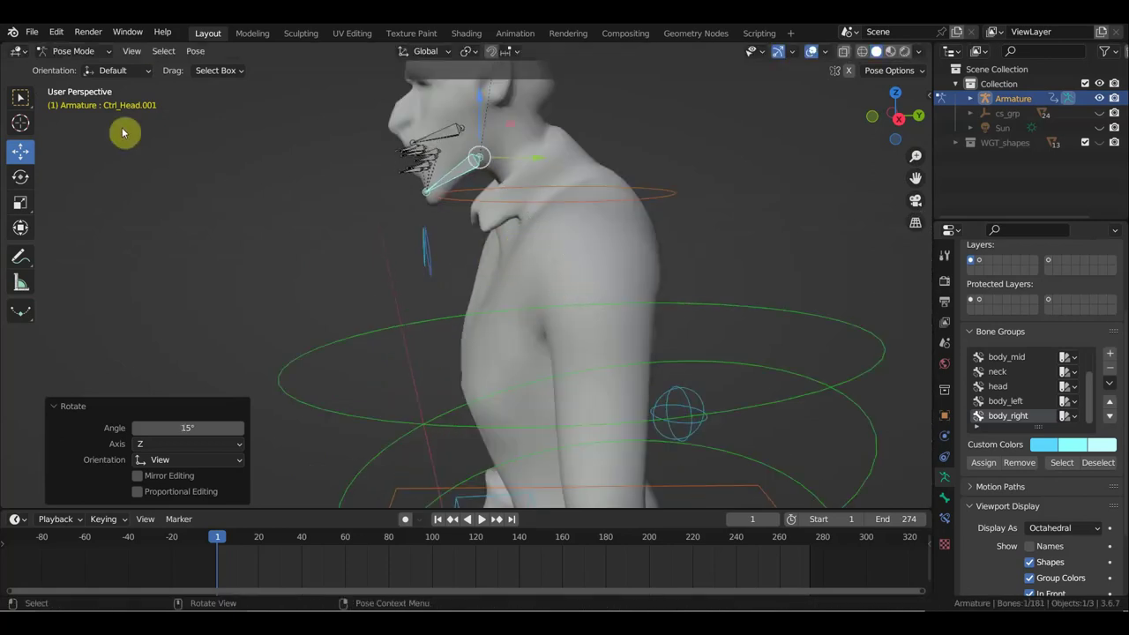
click(84, 51)
click(88, 64)
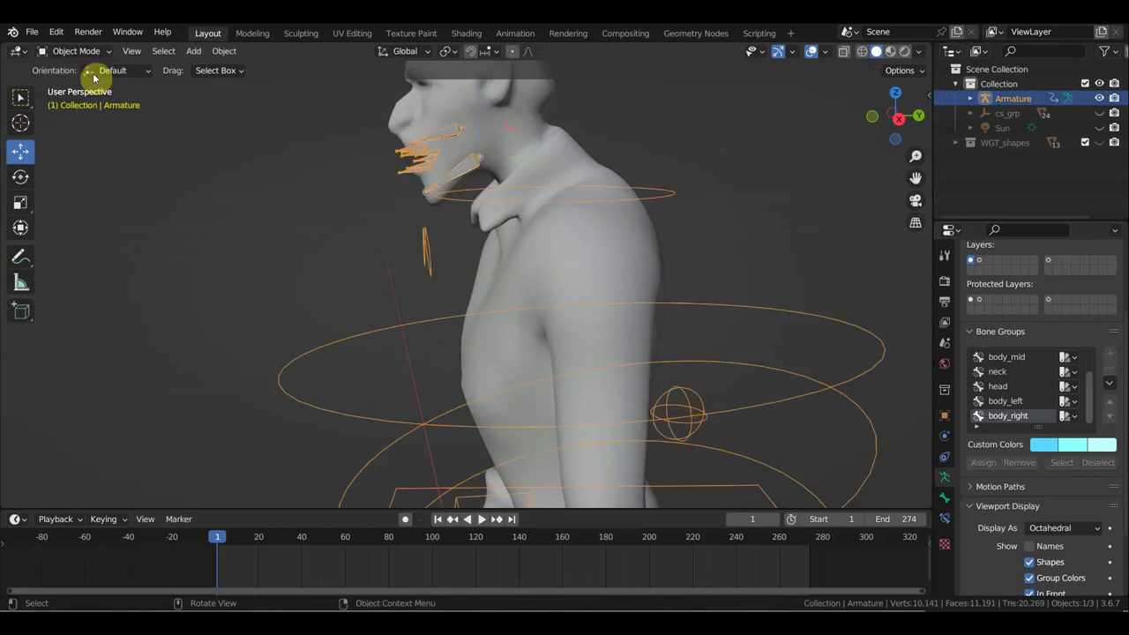
Step: Parent the body mesh to the armature With Automatic Weights
click(557, 174)
shift+click(467, 172)
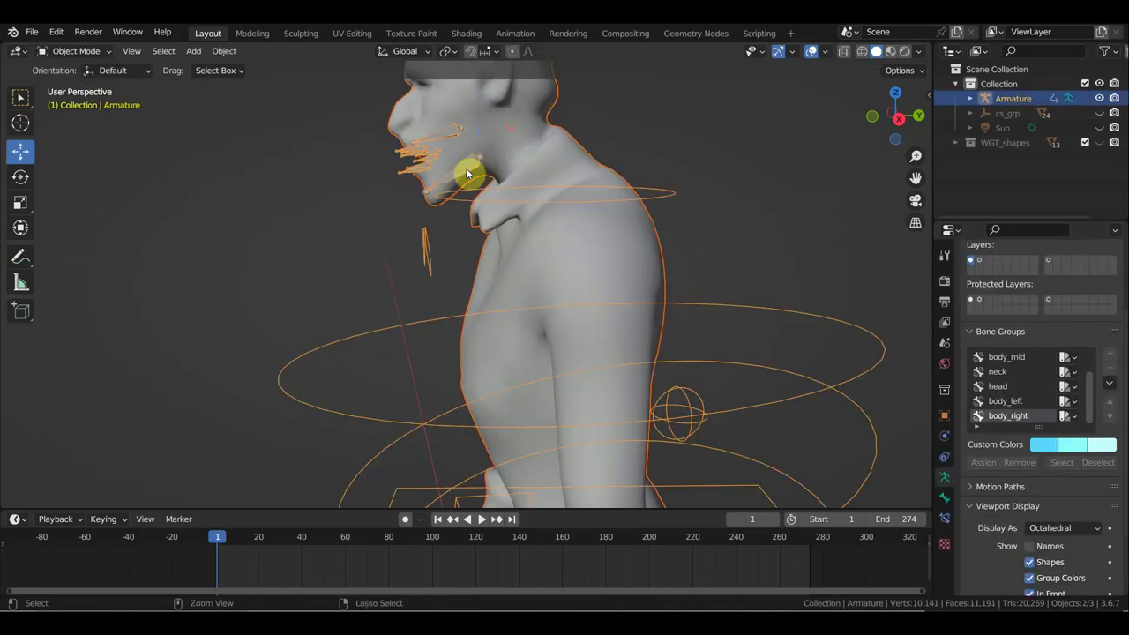
key(ctrl+p)
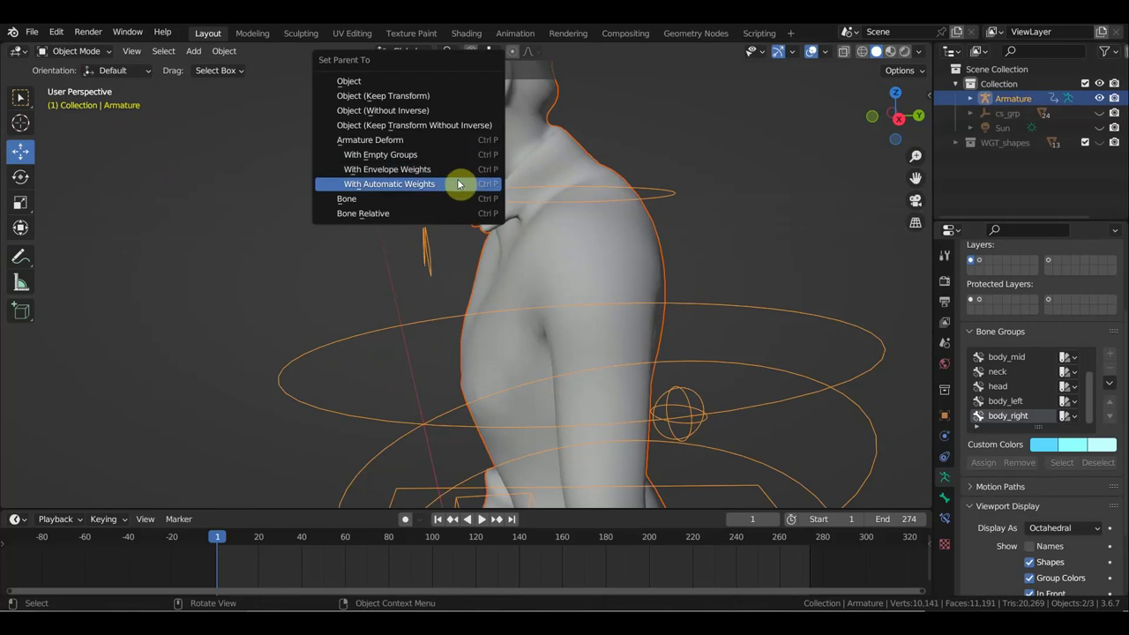
click(466, 184)
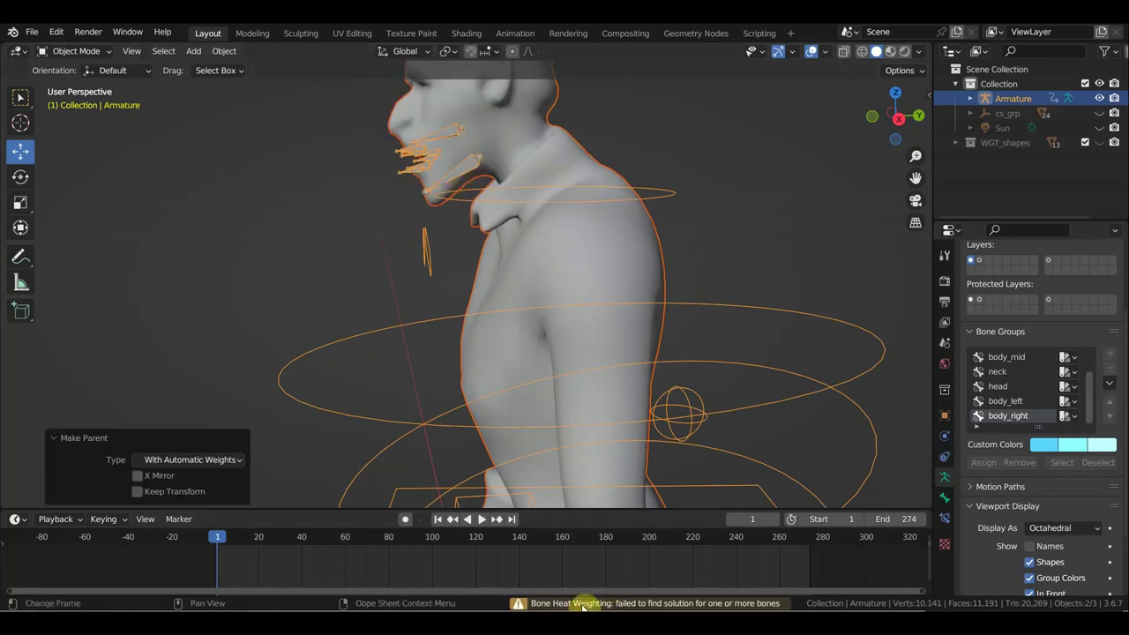
Step: Read the bone heat weighting warning in the Info Log, then reselect only the body mesh
click(585, 603)
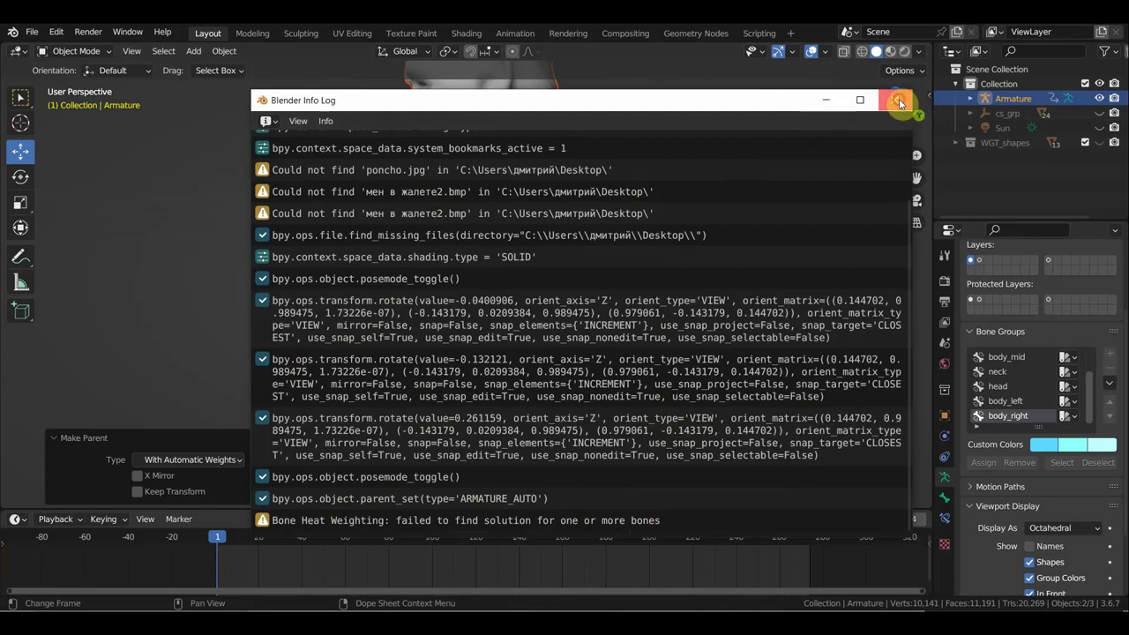
click(898, 102)
scroll(582, 205, down, 3)
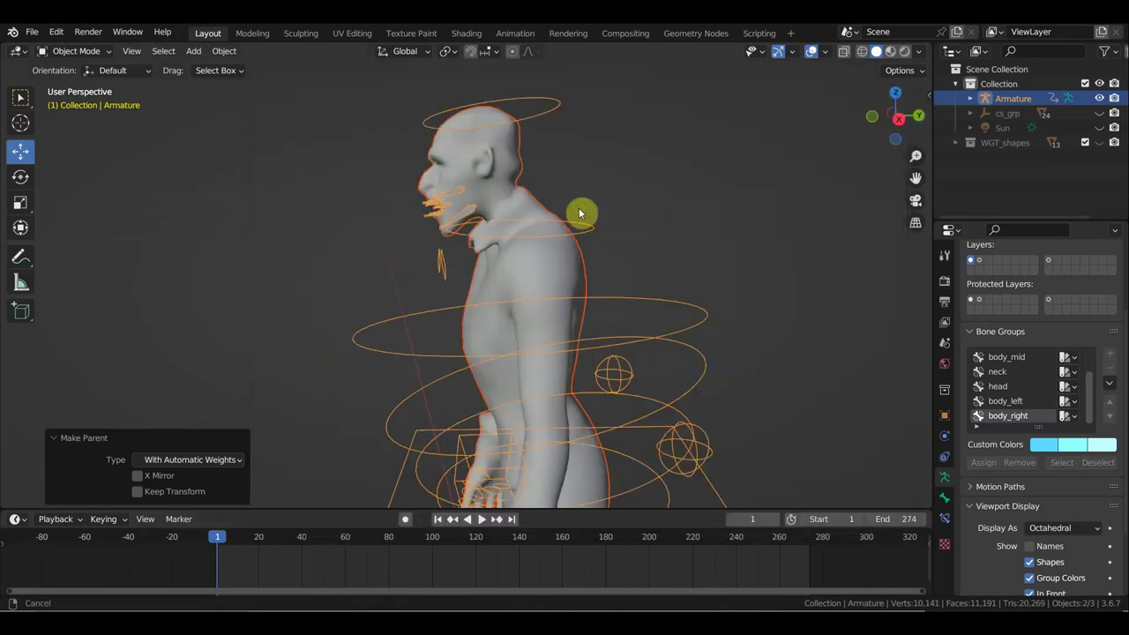
middle_drag(579, 207, 587, 217)
click(532, 205)
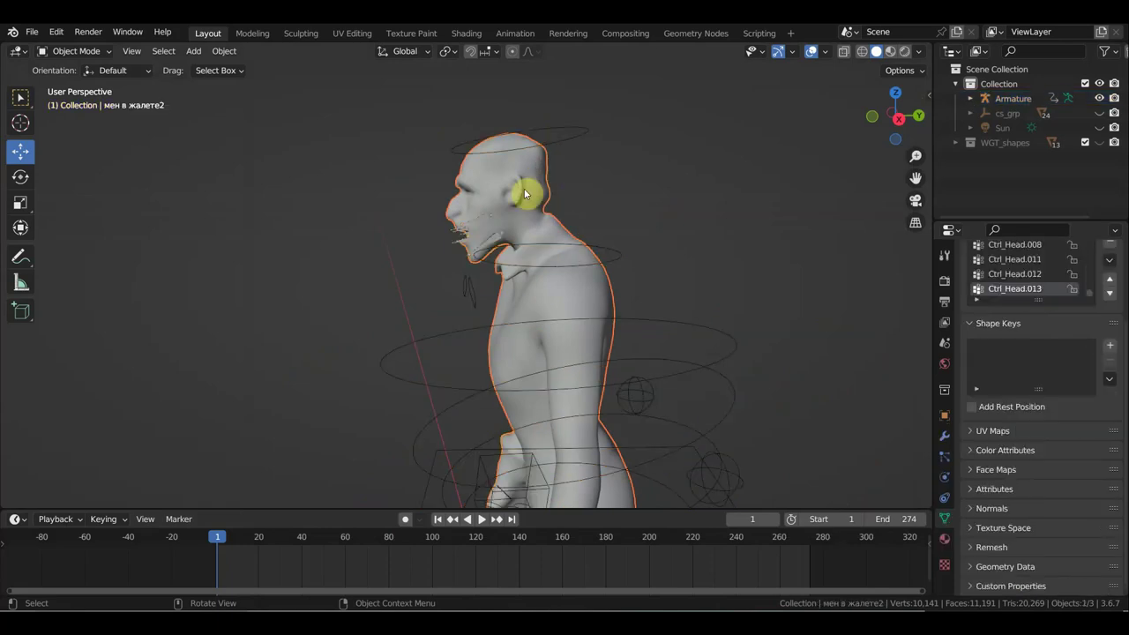
click(81, 52)
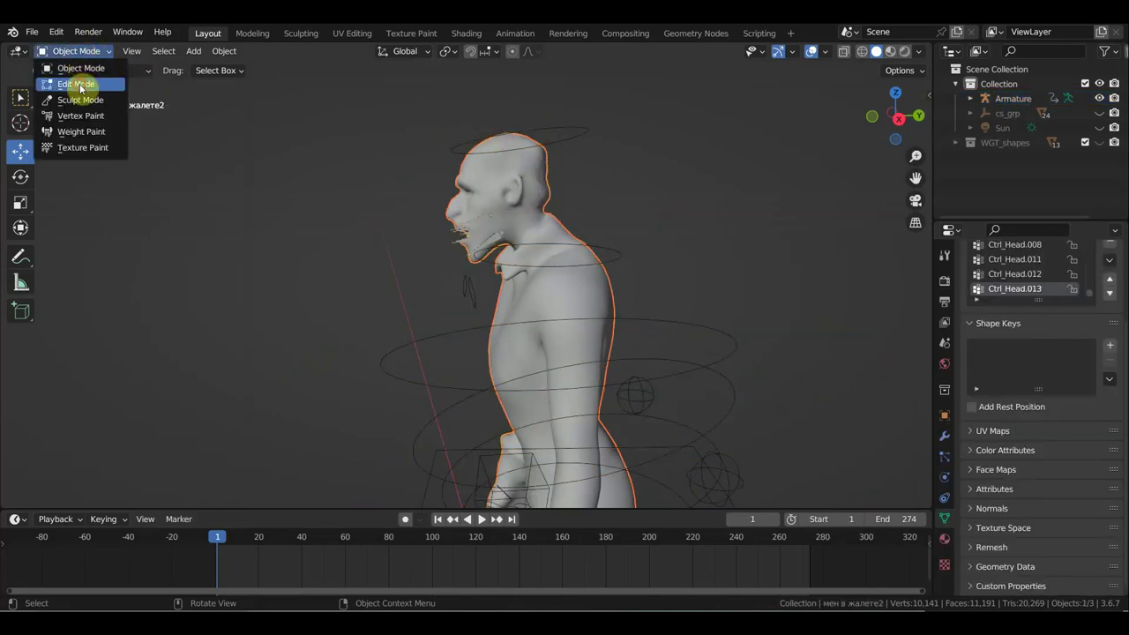
Step: In Edit Mode, merge overlapping vertices and run Degenerate Dissolve on the body mesh
click(78, 80)
click(270, 52)
mouse_move(296, 400)
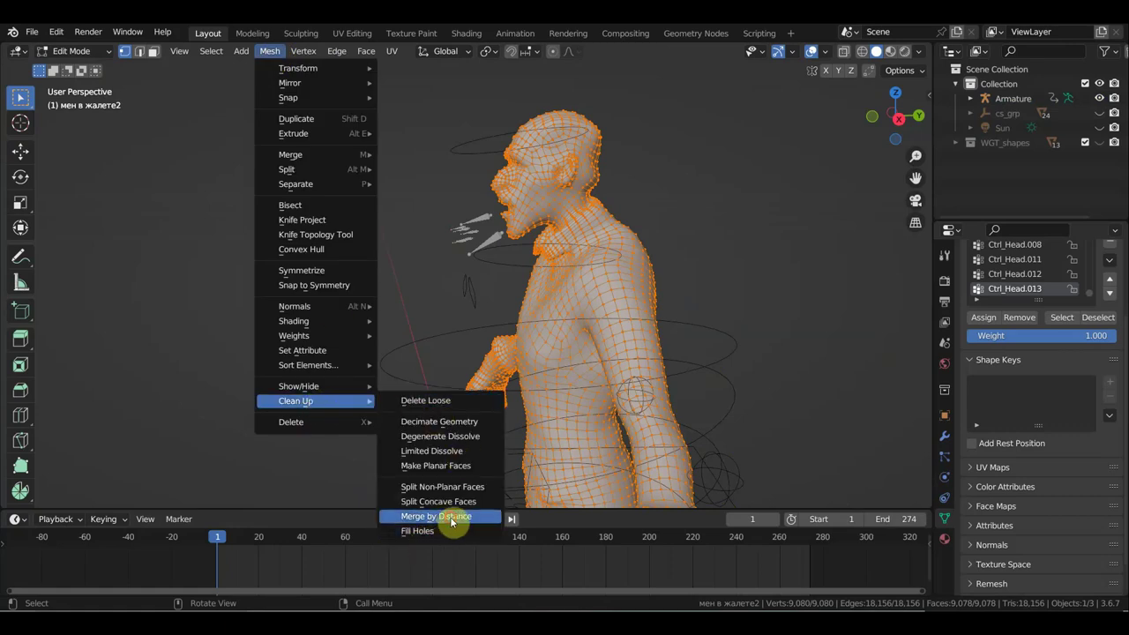
click(452, 523)
middle_drag(533, 436, 498, 341)
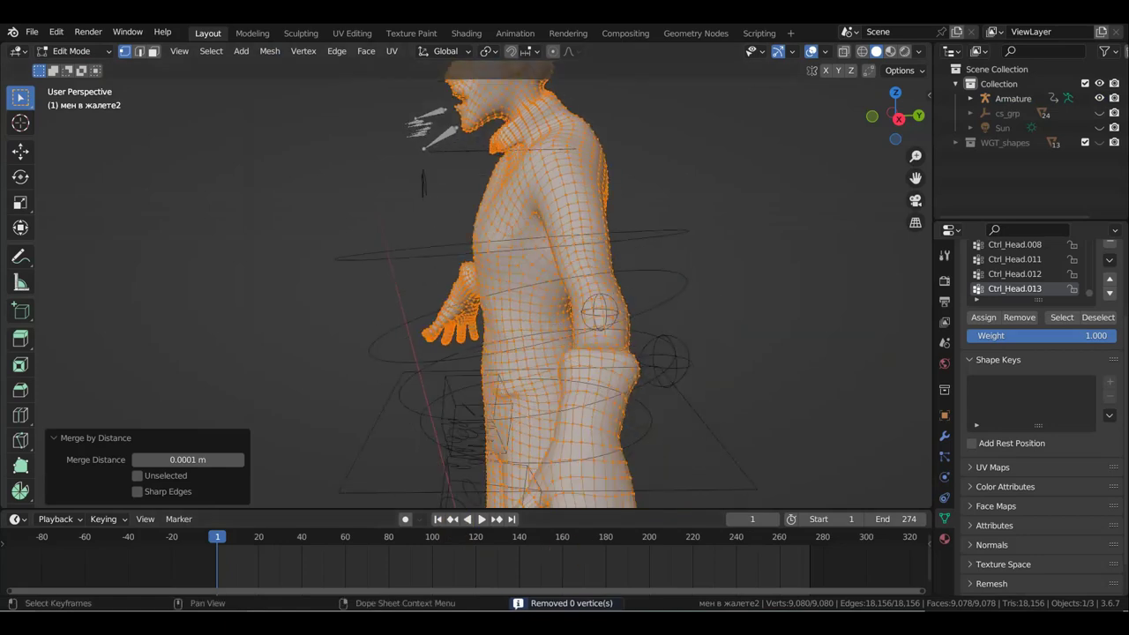
click(270, 51)
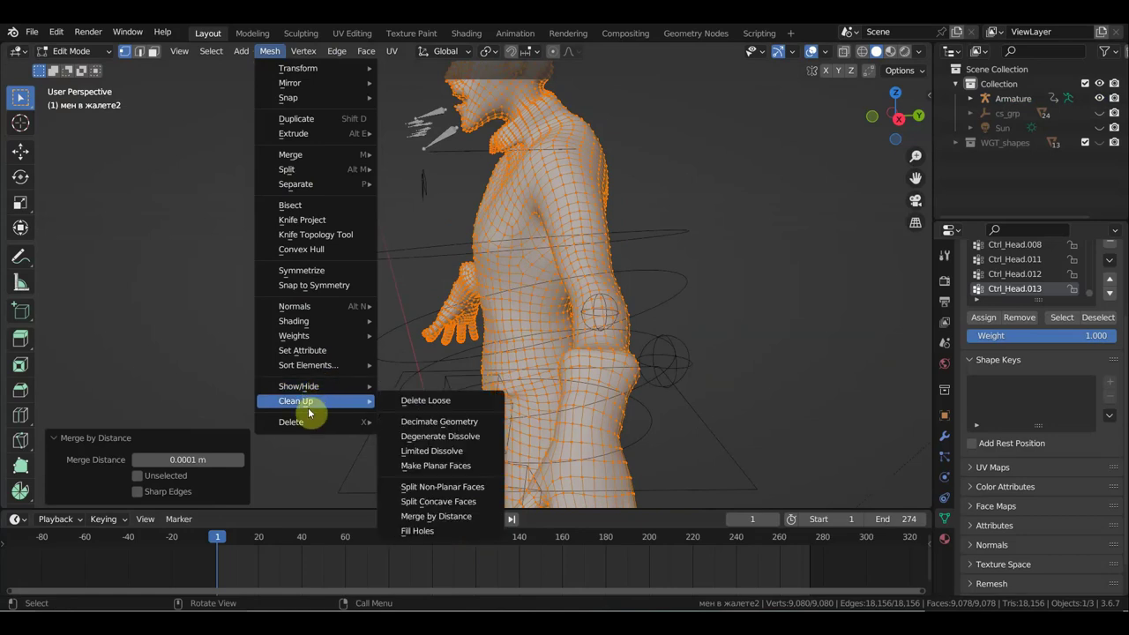
mouse_move(297, 400)
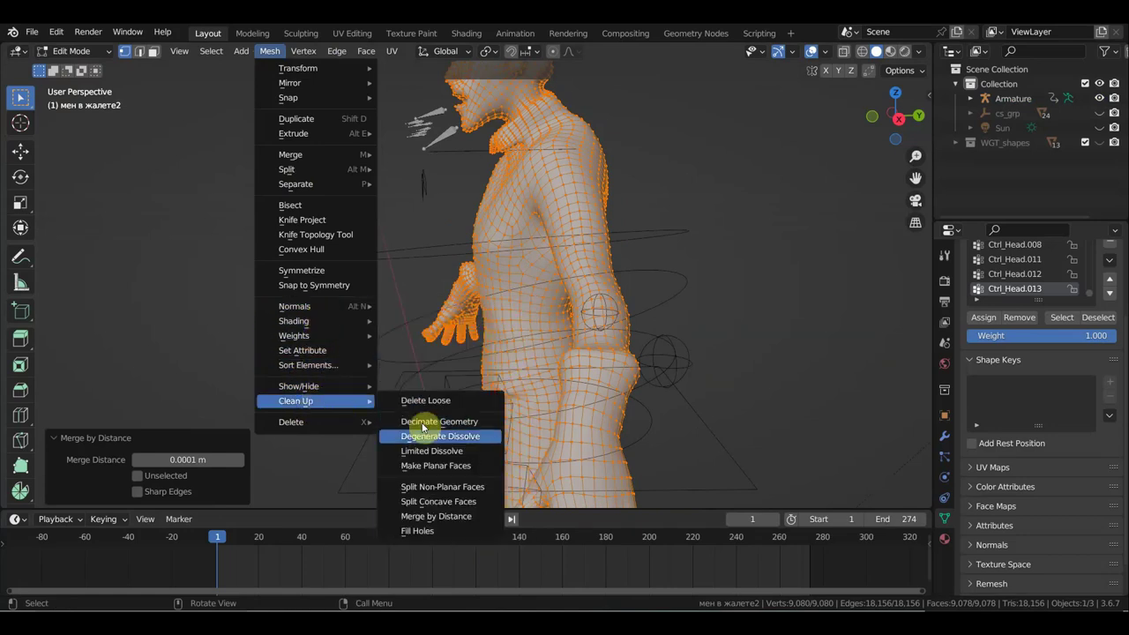
click(453, 438)
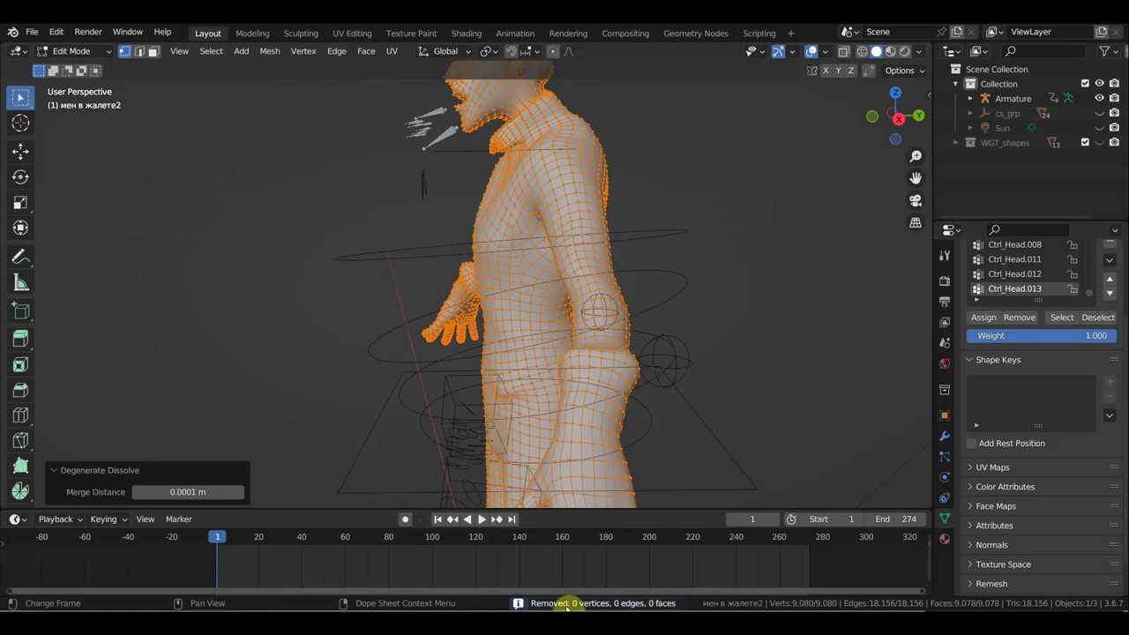
Step: Apply Decimate Geometry at ratio 1.000, return to Object Mode and add the armature to the selection
click(70, 51)
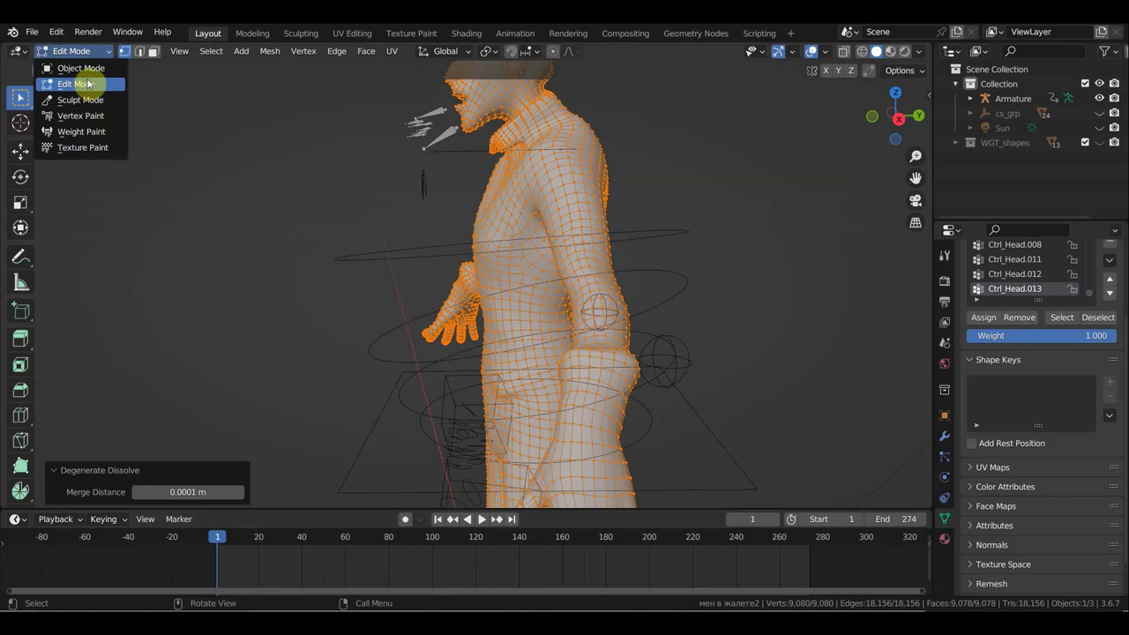
click(212, 50)
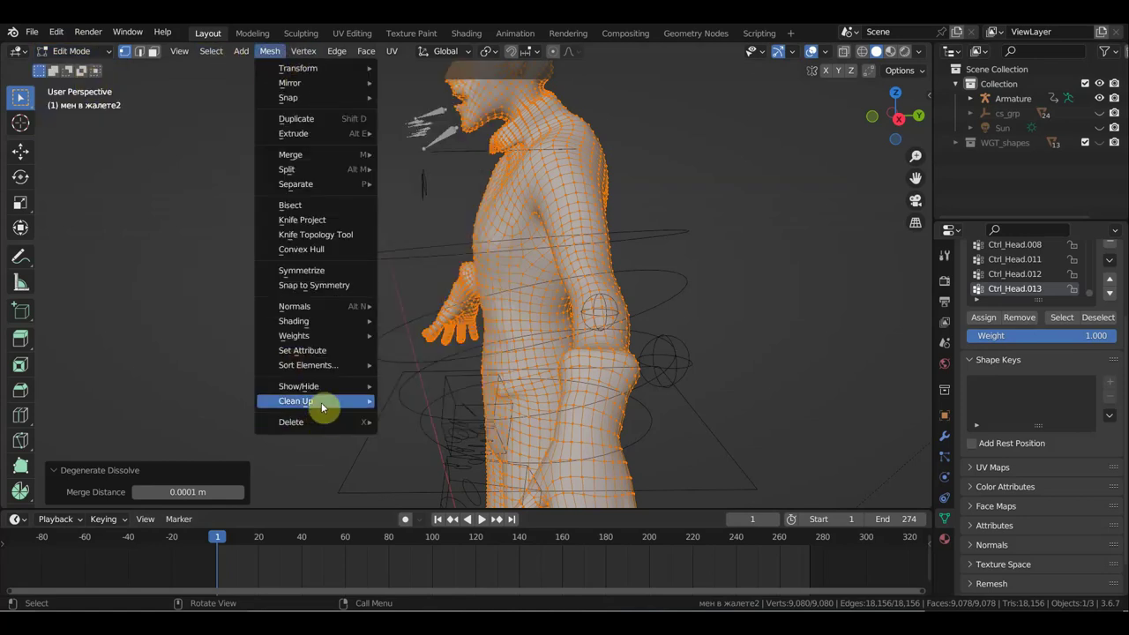
mouse_move(295, 400)
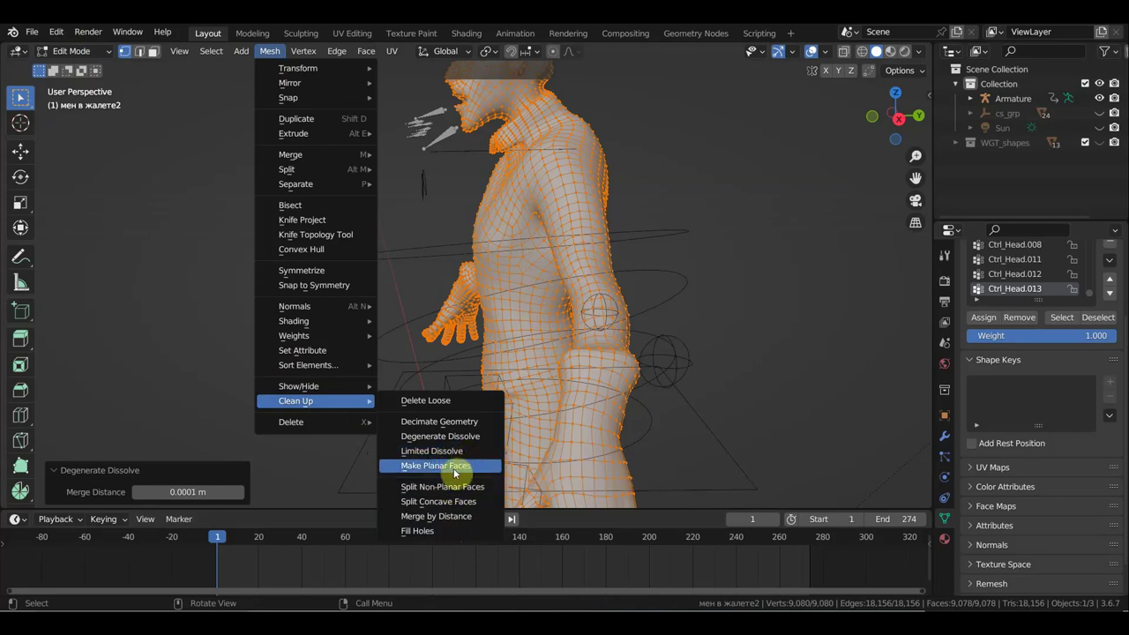
click(437, 422)
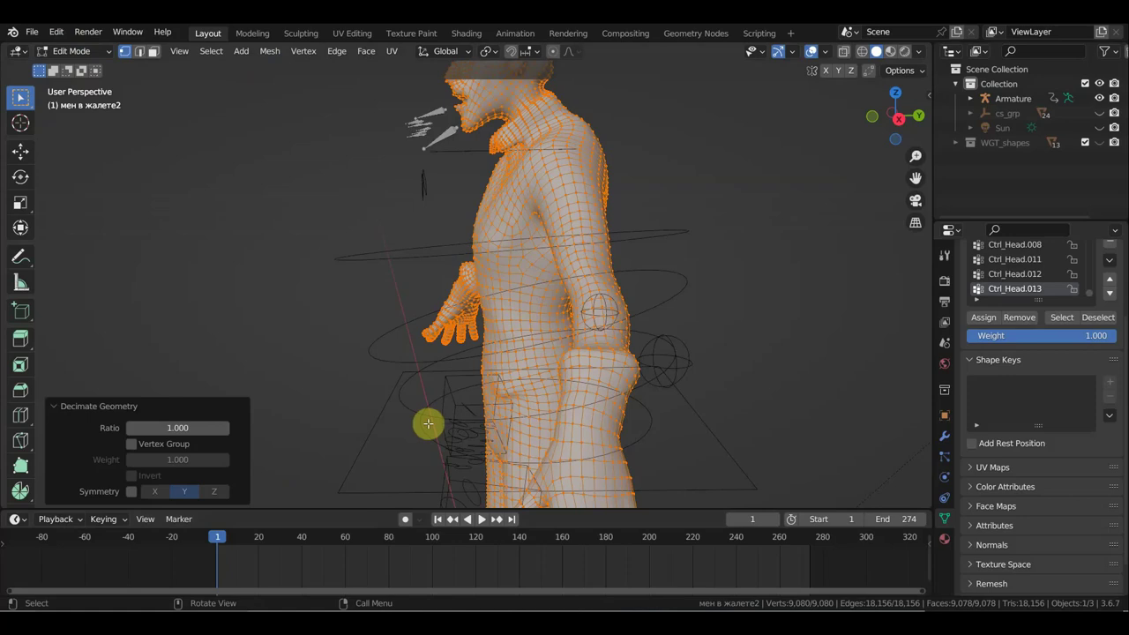
click(72, 51)
click(74, 67)
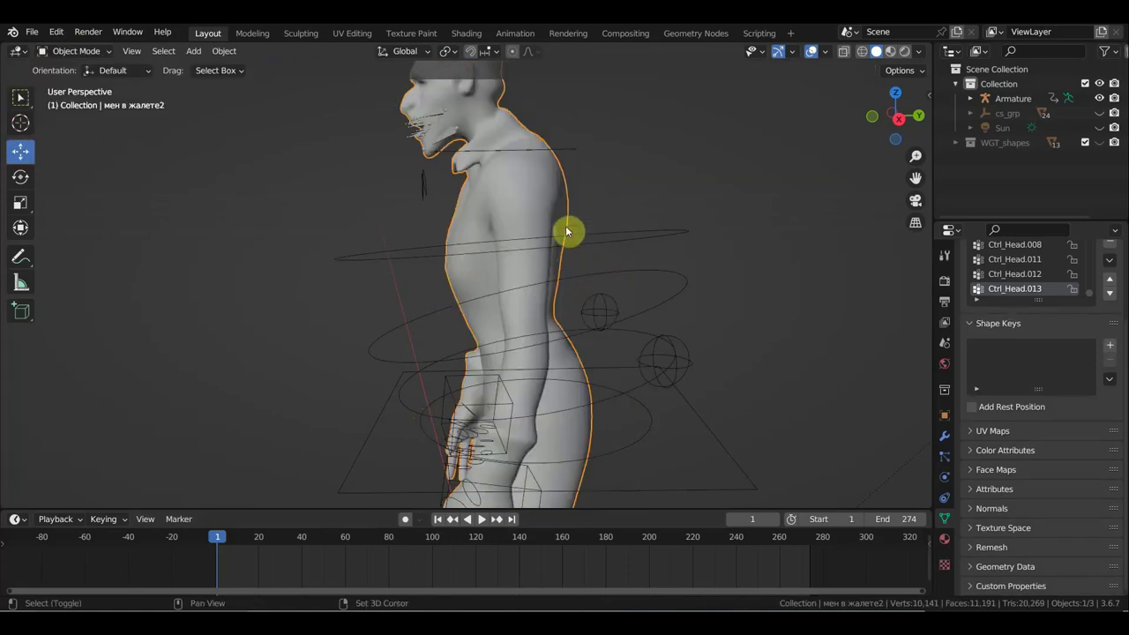
shift+click(600, 236)
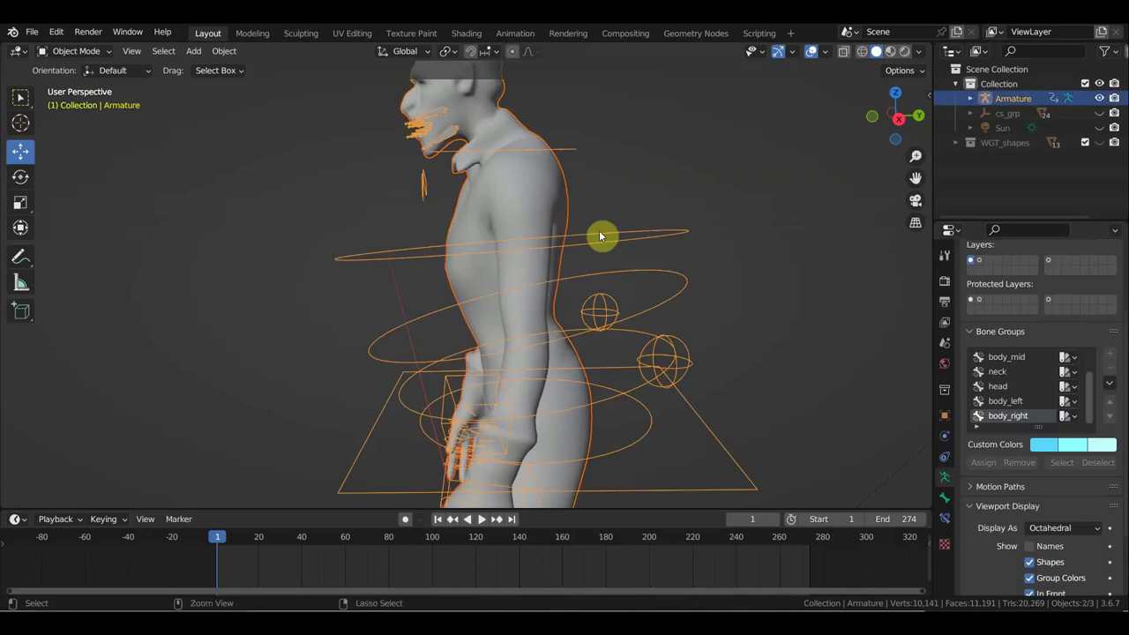
Step: Re-parent With Automatic Weights, check the bone heat failure in the Info Log, then select the body mesh
key(ctrl+p)
click(600, 235)
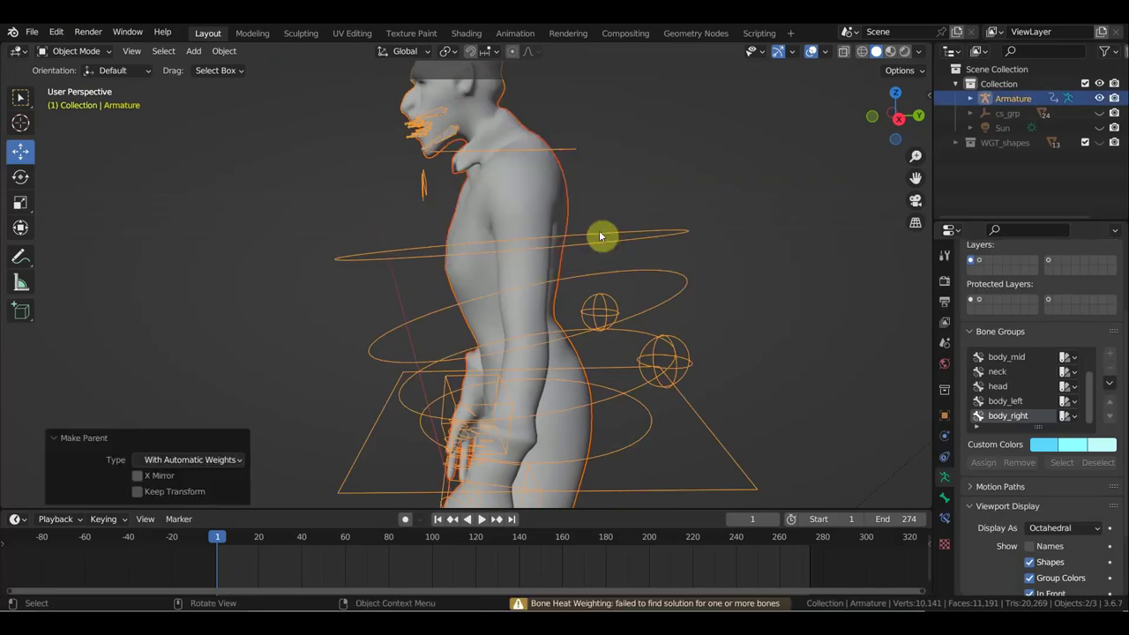
click(609, 605)
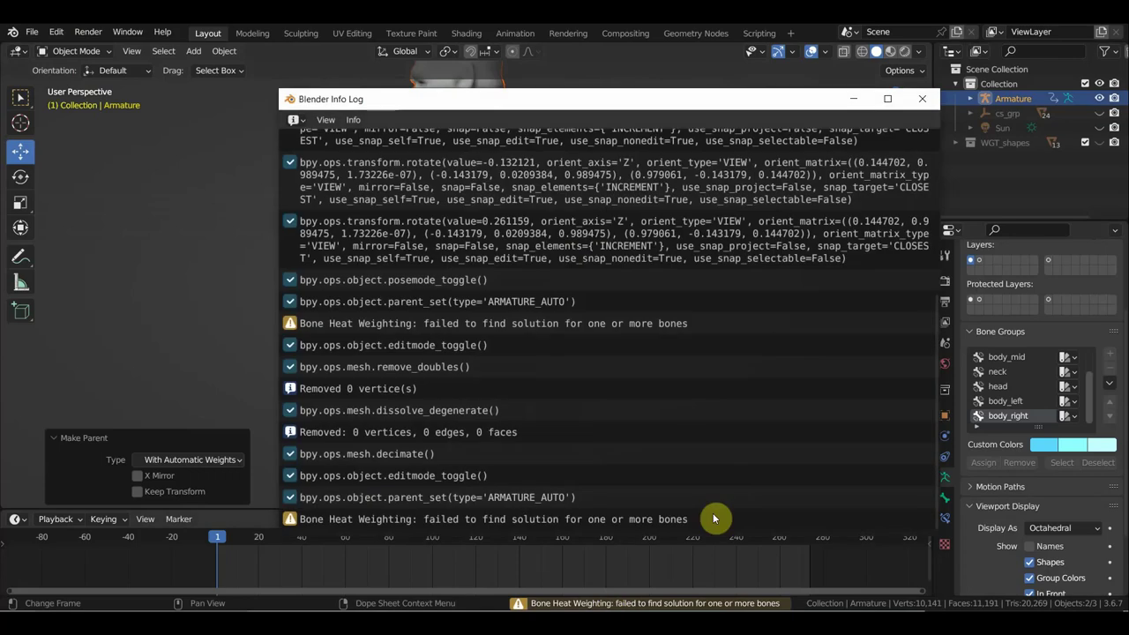
click(928, 95)
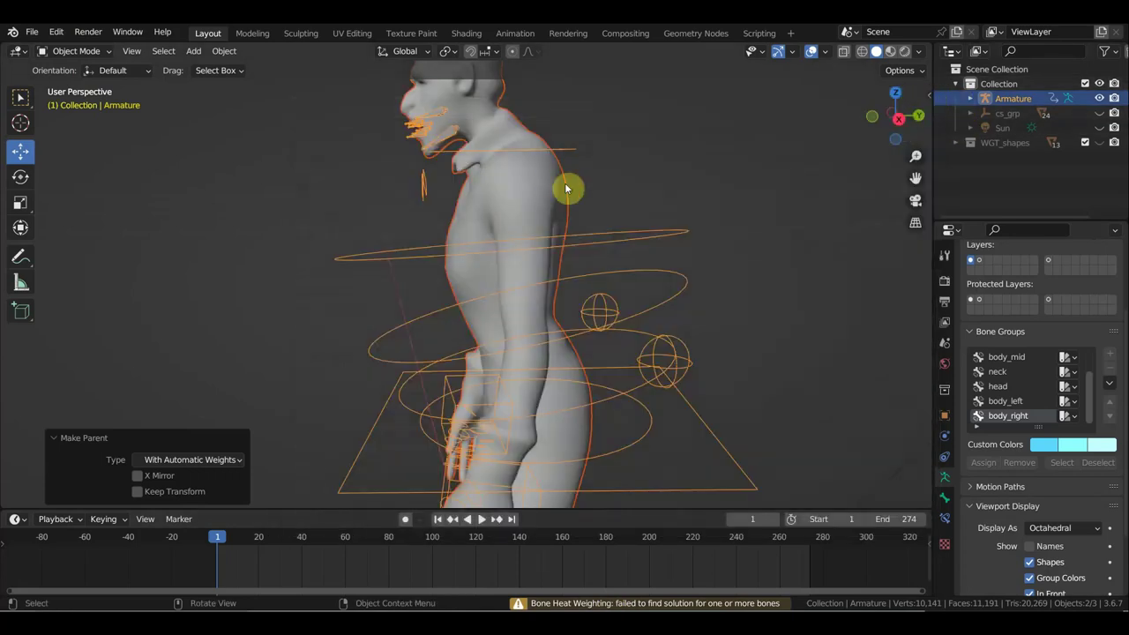
click(540, 140)
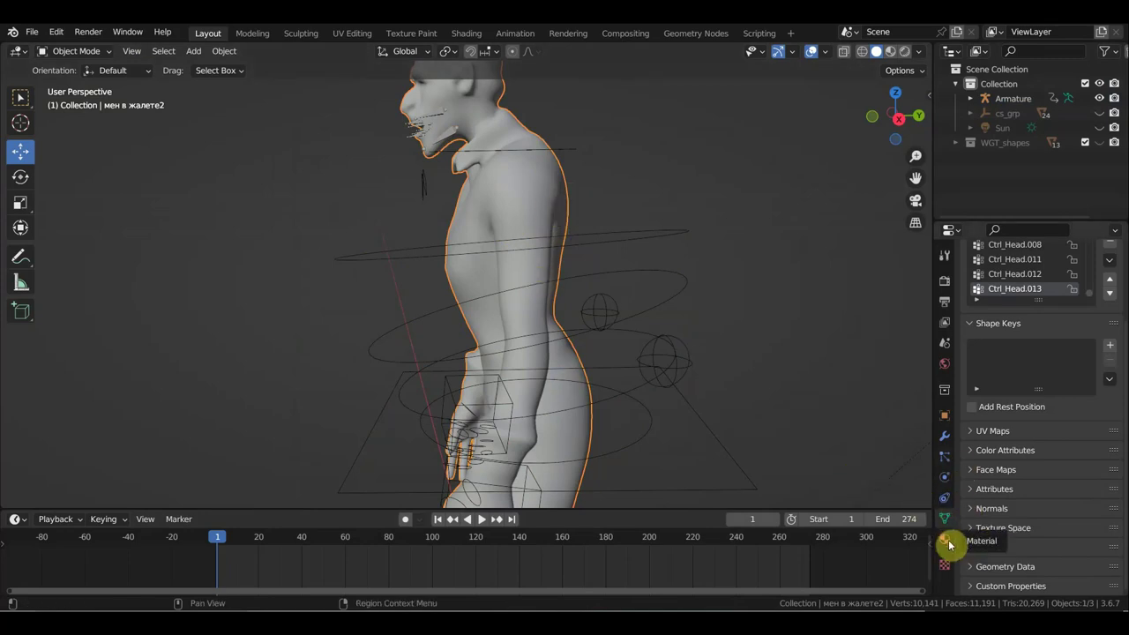
Step: Add a Decimate modifier to the body, lower its ratio to about half the faces, and apply it
click(945, 436)
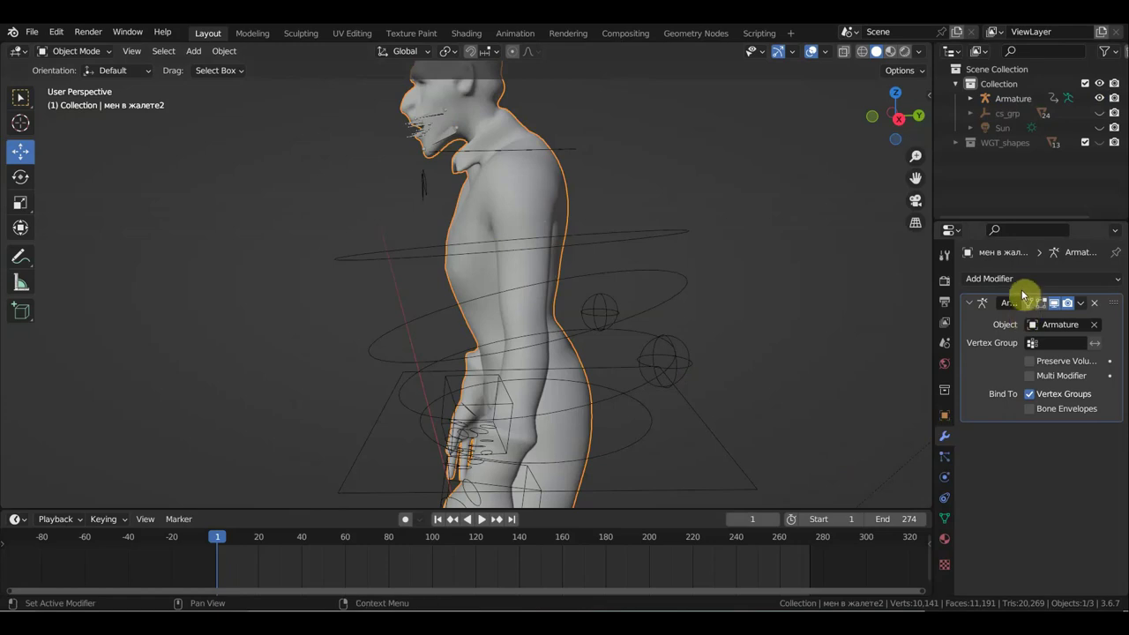
click(1022, 280)
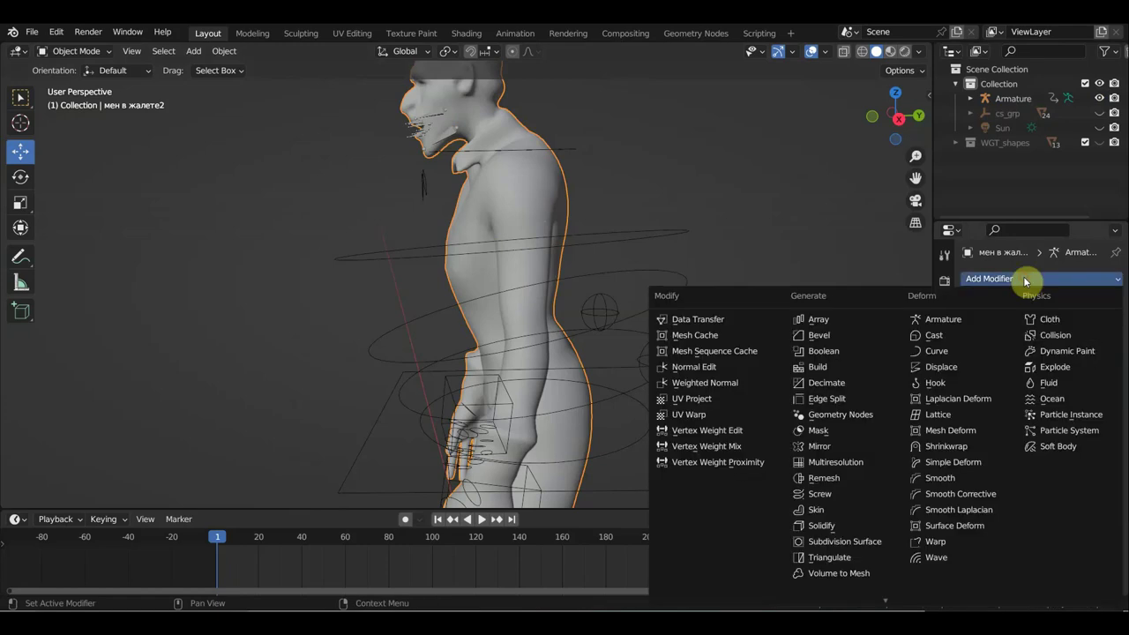
click(864, 381)
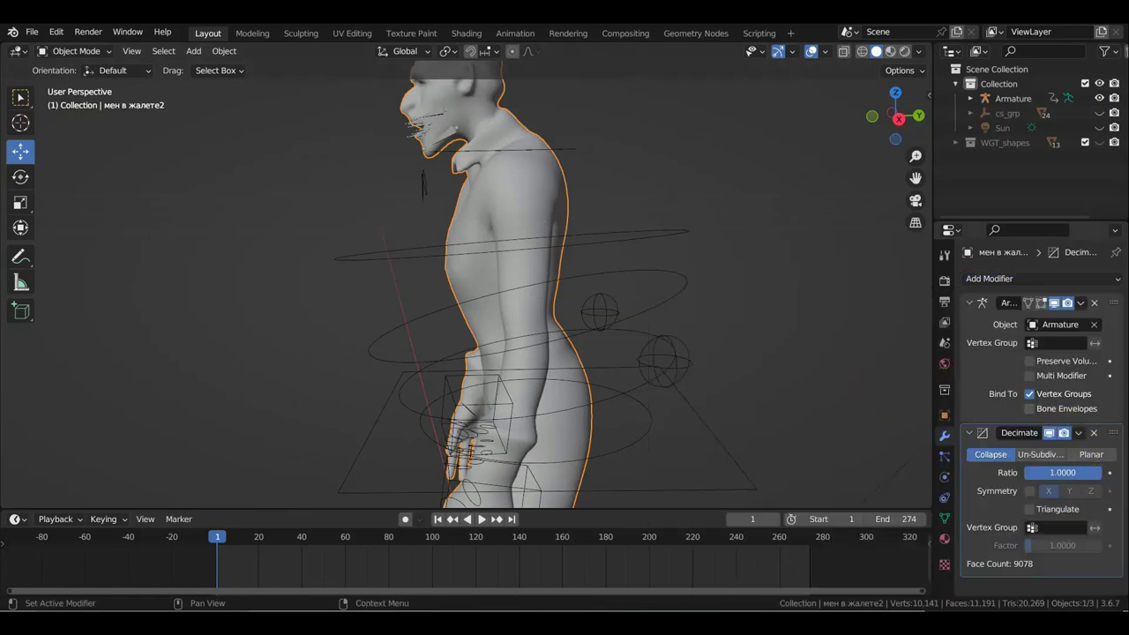
drag(1098, 473, 1070, 472)
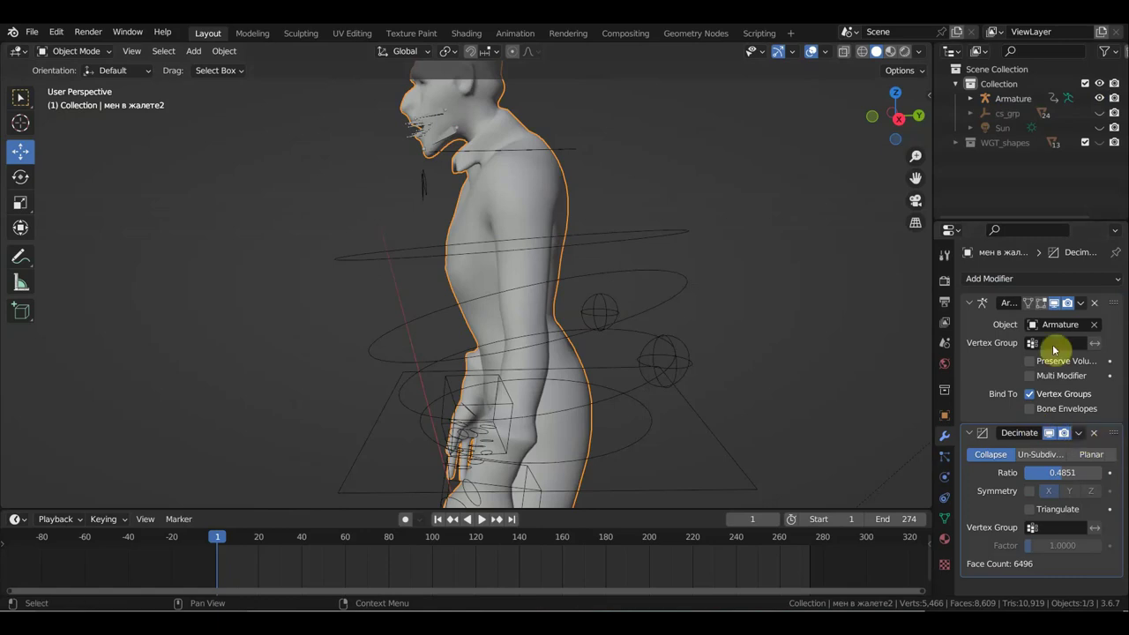
click(862, 51)
middle_drag(536, 239, 728, 260)
click(1079, 433)
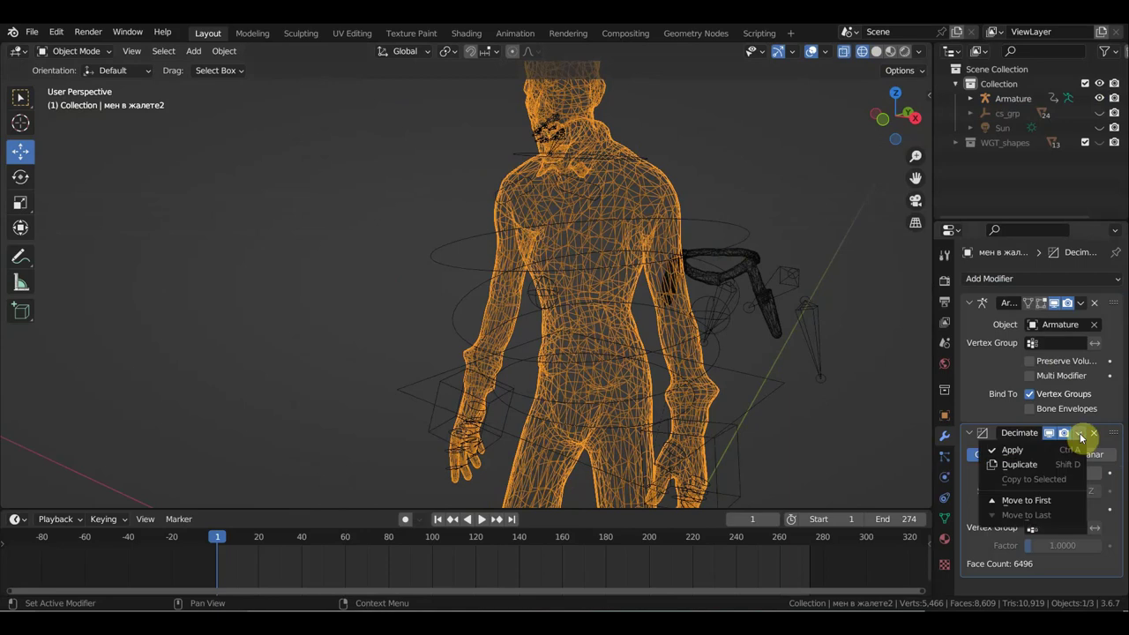
click(1029, 454)
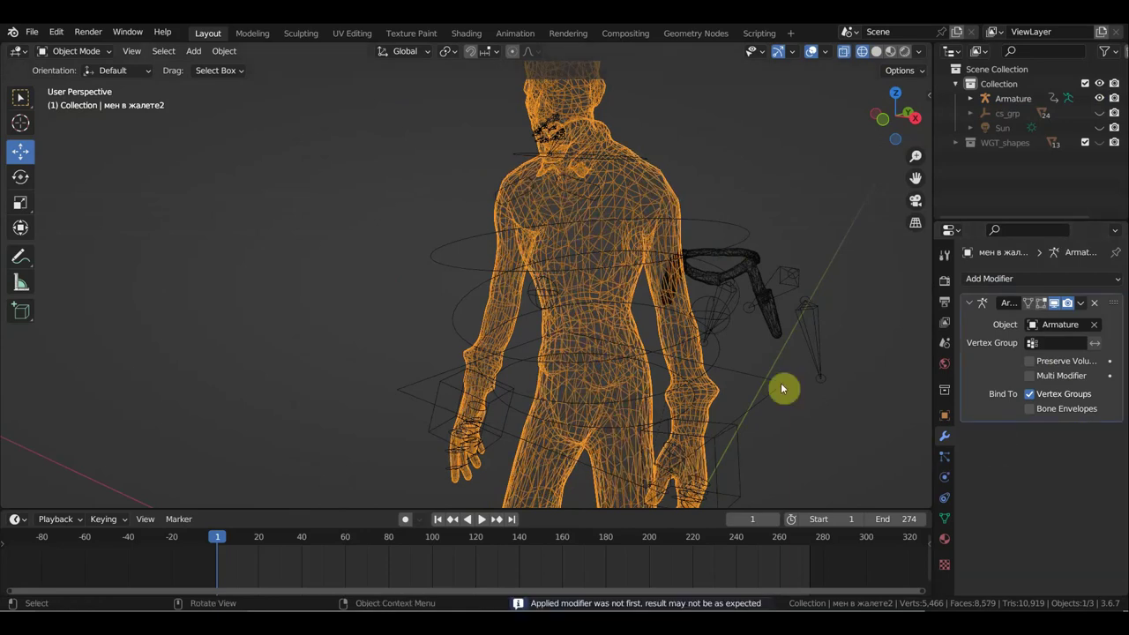
Step: Parent the decimated body to the armature With Automatic Weights and play the animation to test it
shift+click(733, 232)
key(ctrl+p)
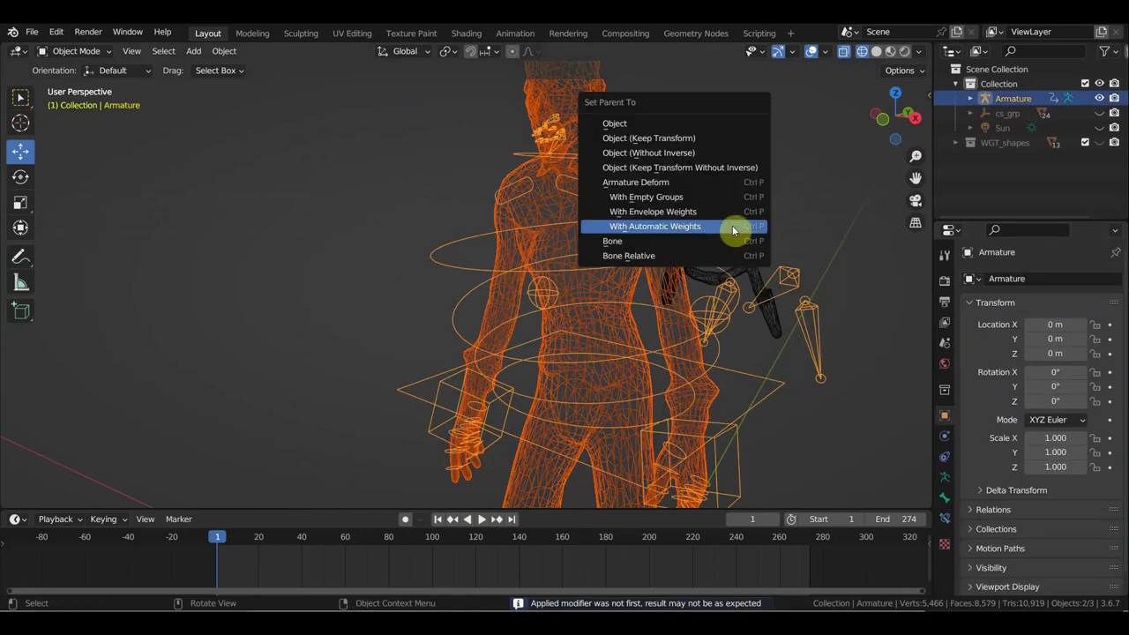
click(732, 226)
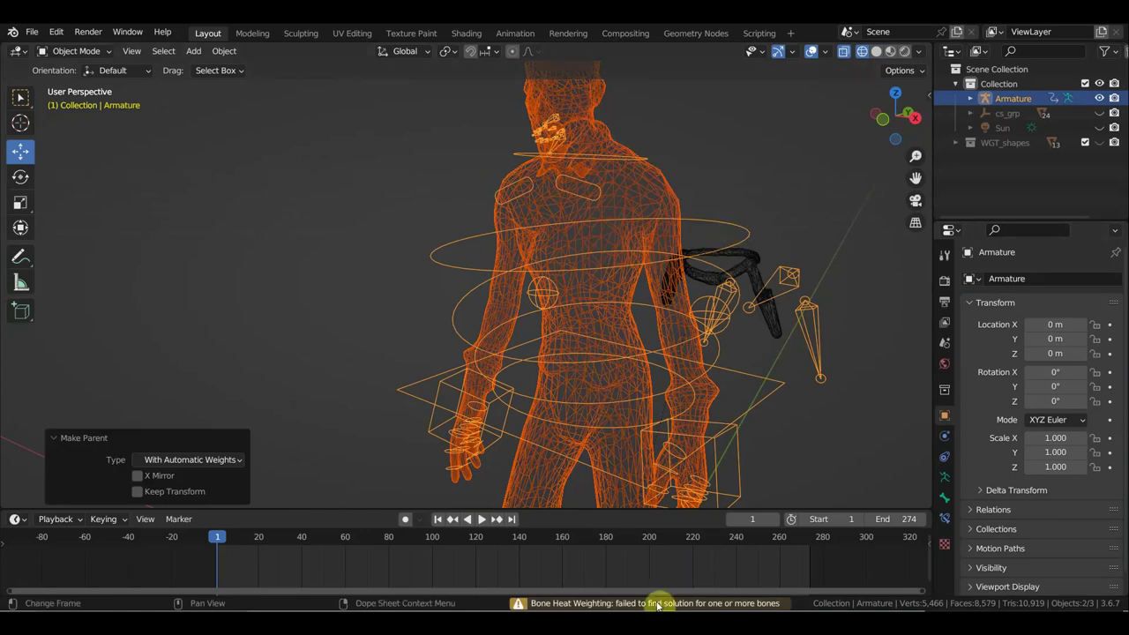
middle_drag(745, 368, 657, 349)
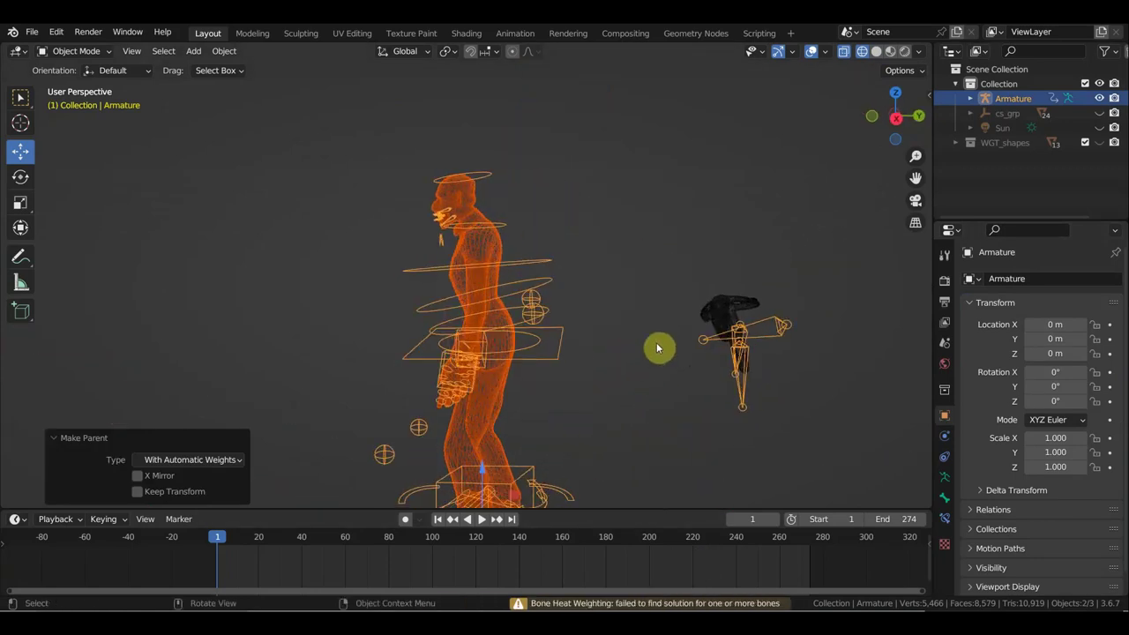
key(space)
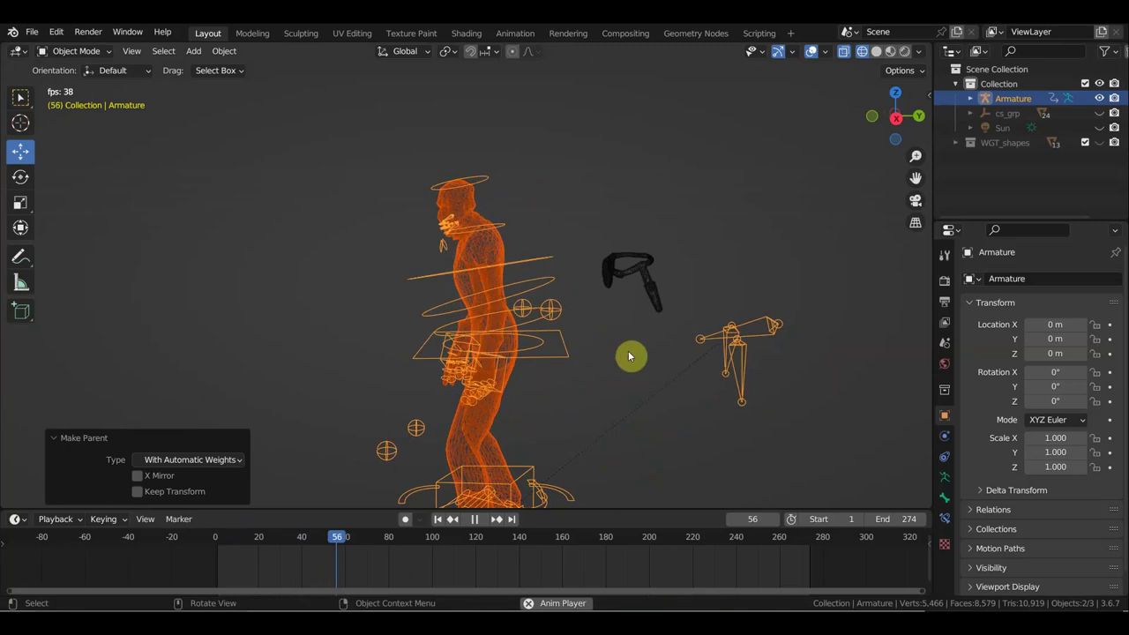
key(space)
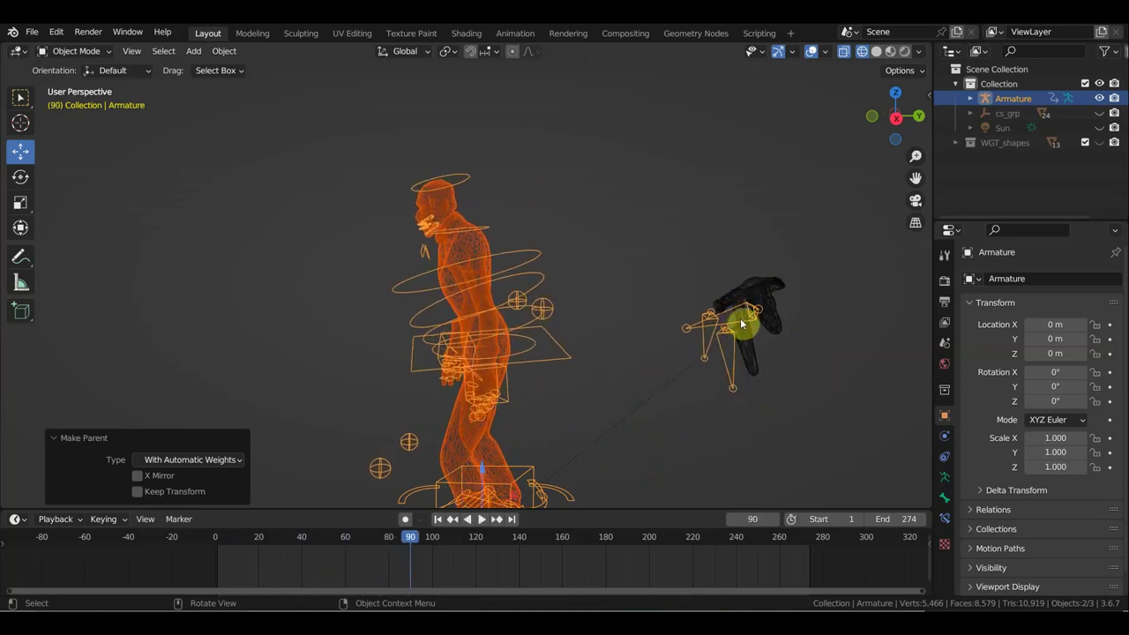
Step: Remove both Armature modifiers from hand mesh 777 and re-parent it With Automatic Weights
click(785, 273)
key(KP_Decimal)
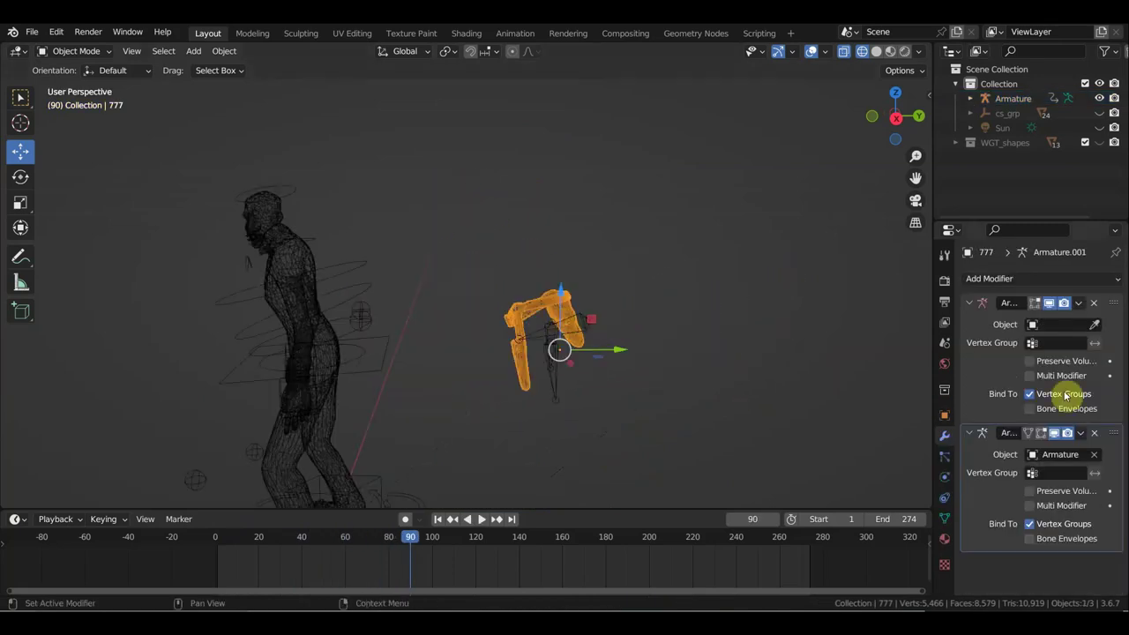
click(1095, 303)
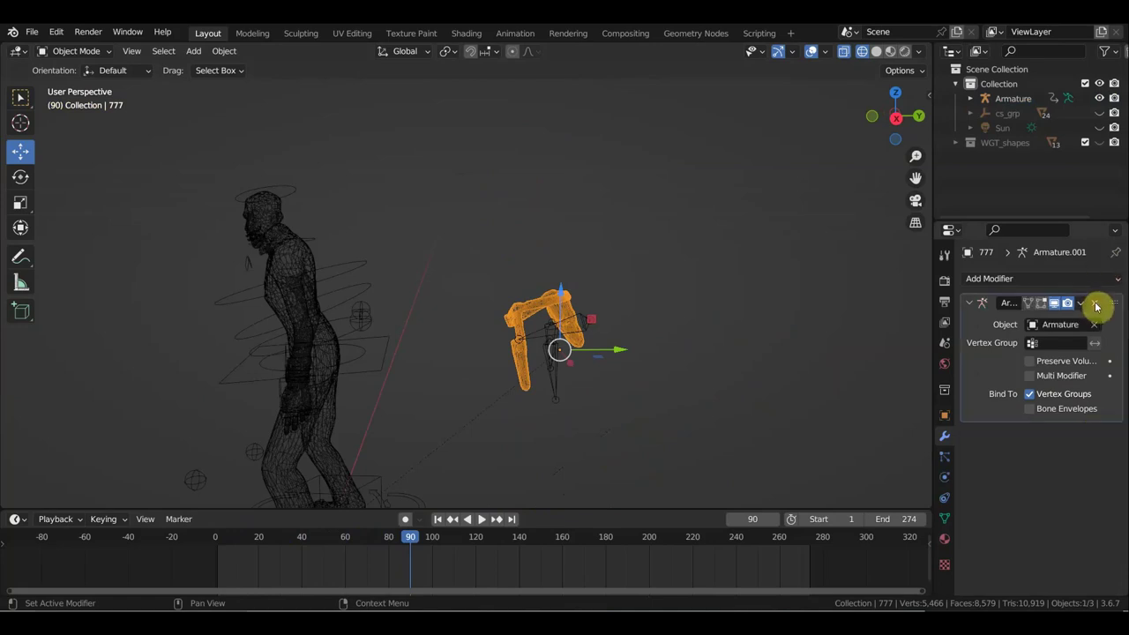
click(1097, 305)
scroll(617, 327, up, 3)
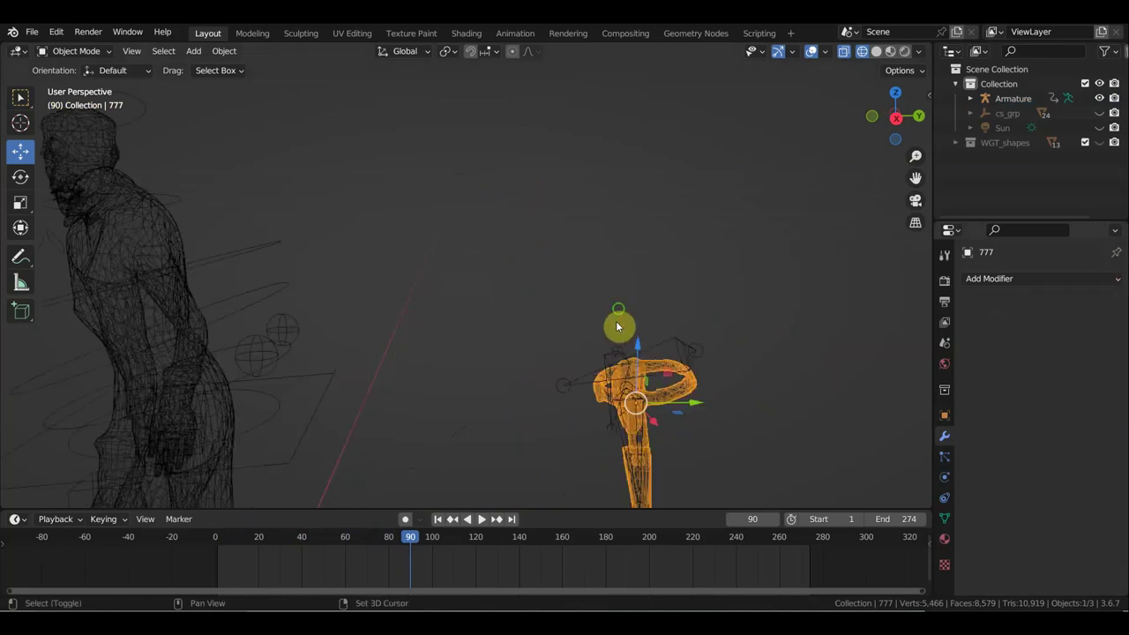
shift+middle_drag(617, 327, 559, 259)
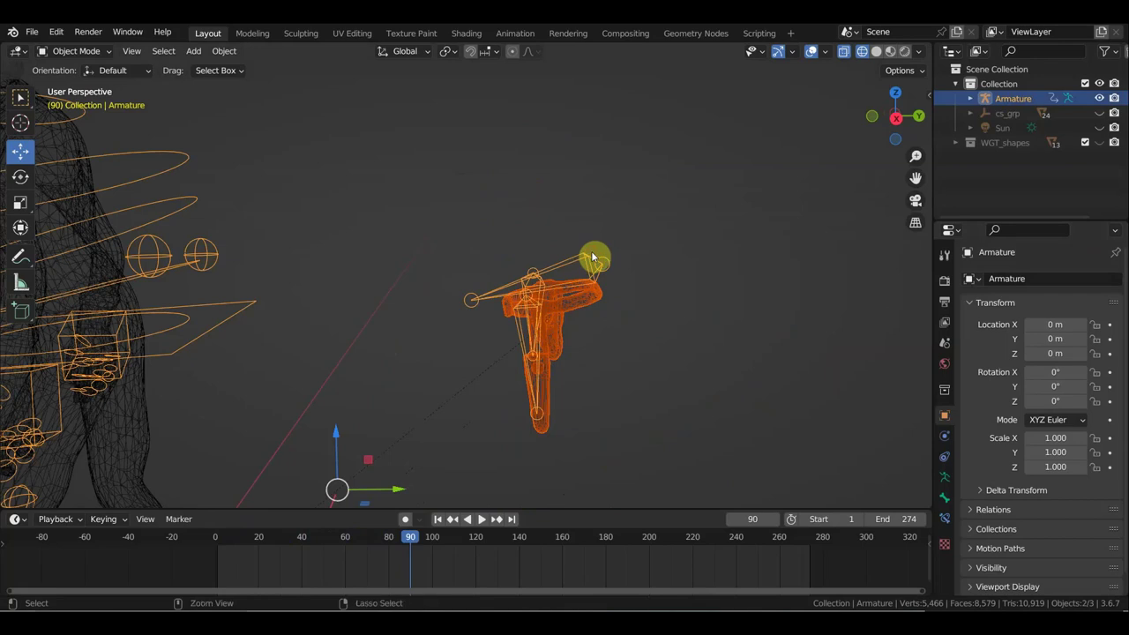
key(ctrl+p)
click(593, 256)
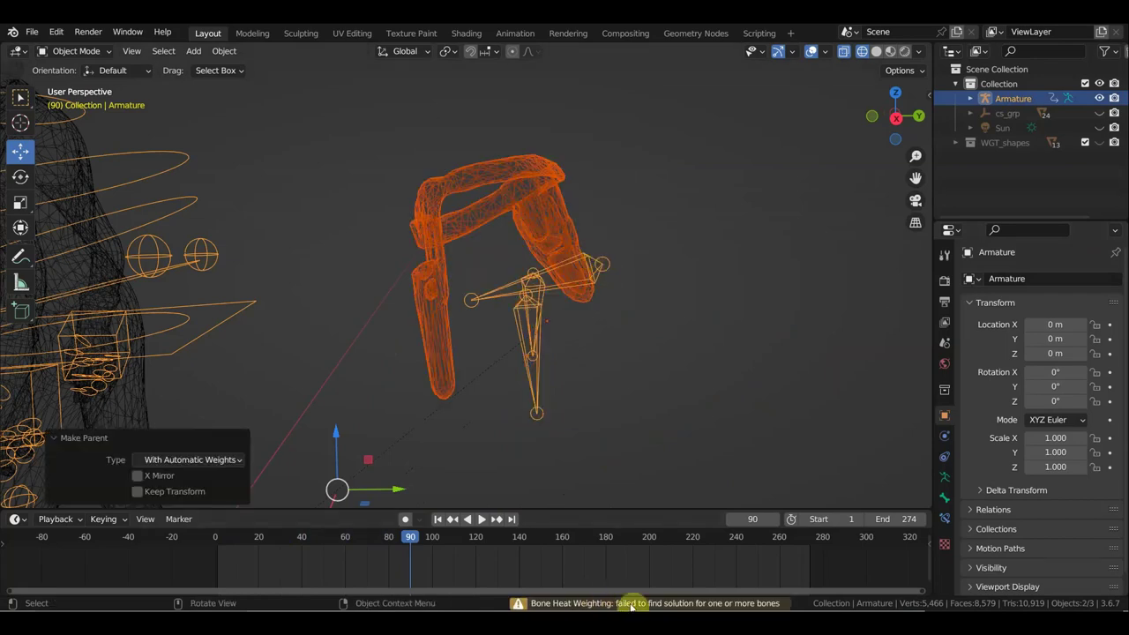
Step: Play the animation to check mesh 777's deformation, then select the armature
click(530, 177)
key(space)
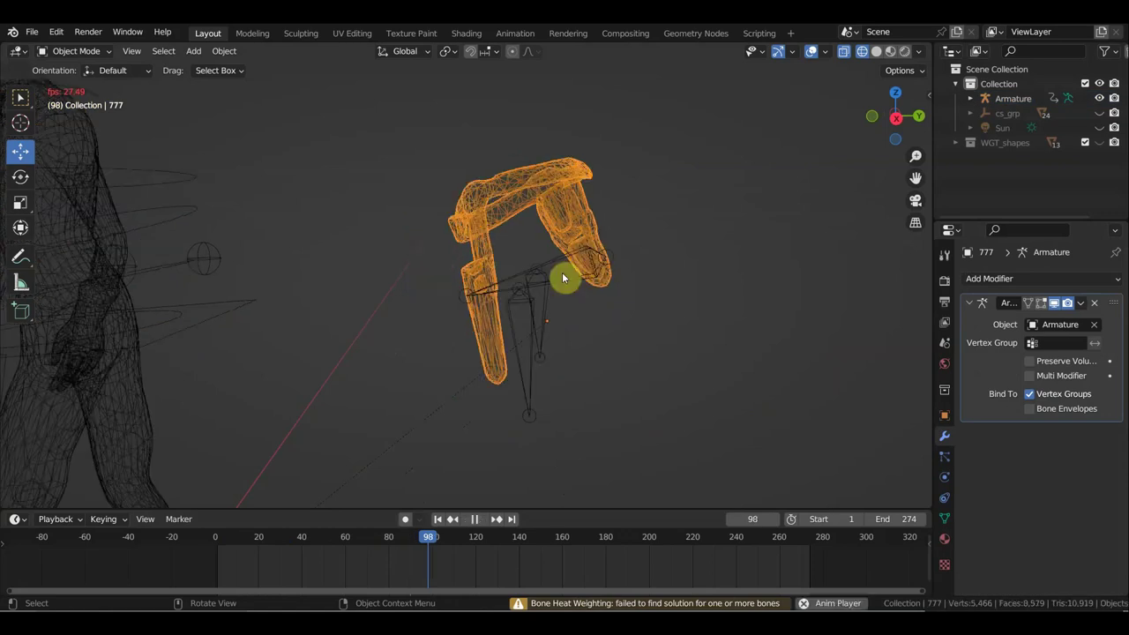
scroll(564, 278, down, 5)
key(space)
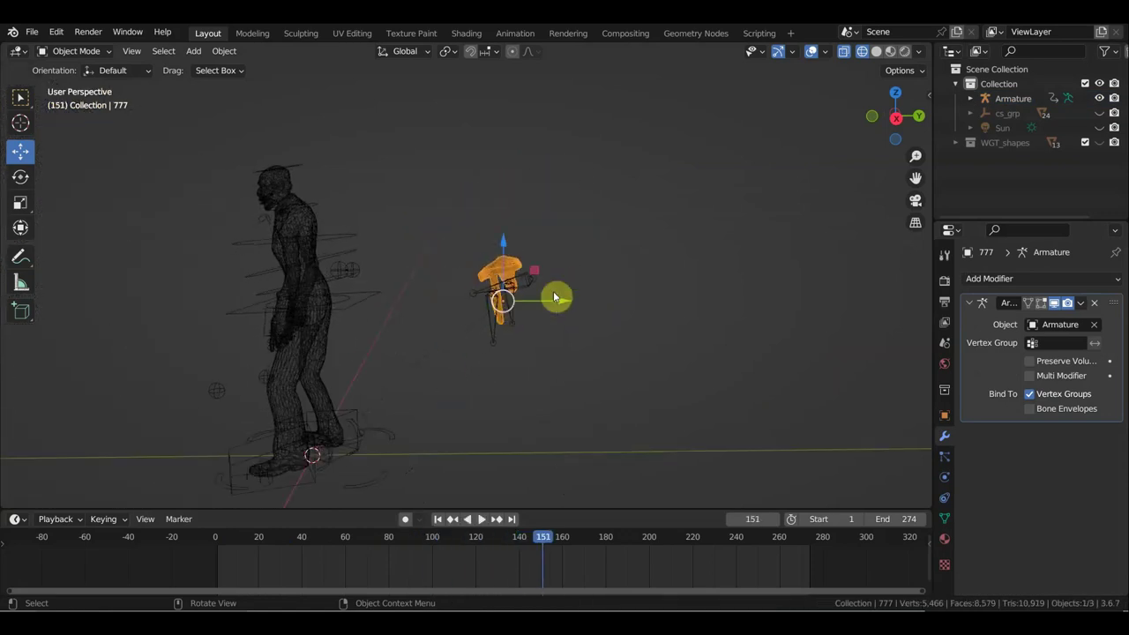
scroll(557, 304, up, 3)
click(544, 315)
middle_drag(544, 315, 706, 289)
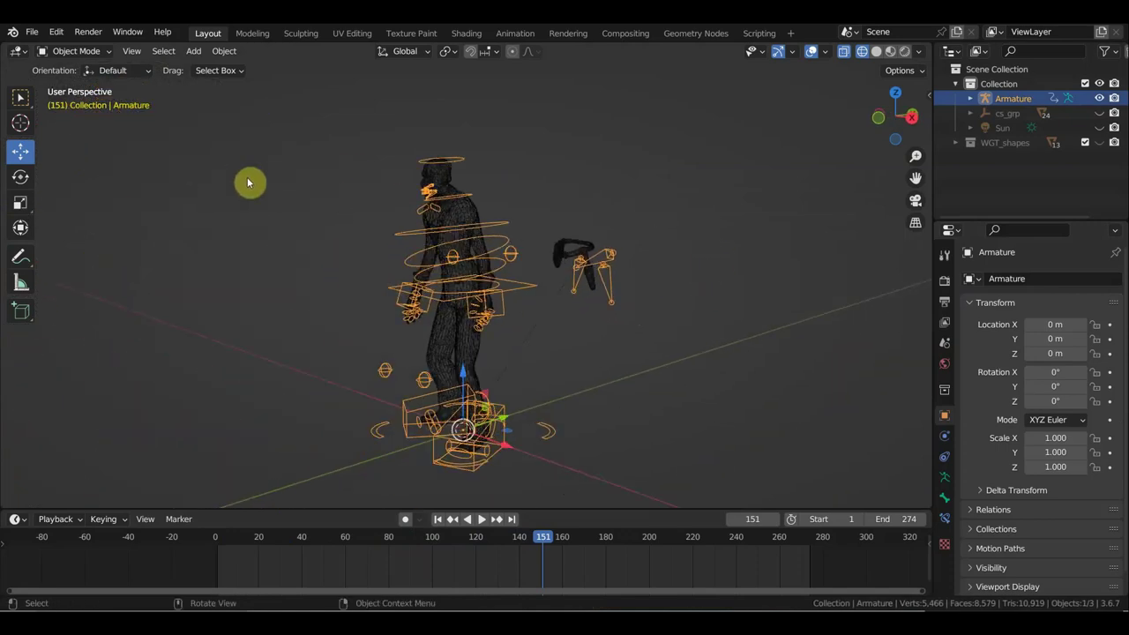
Step: Show the sidebar with the Mixamo add-on tab beside the viewport
key(n)
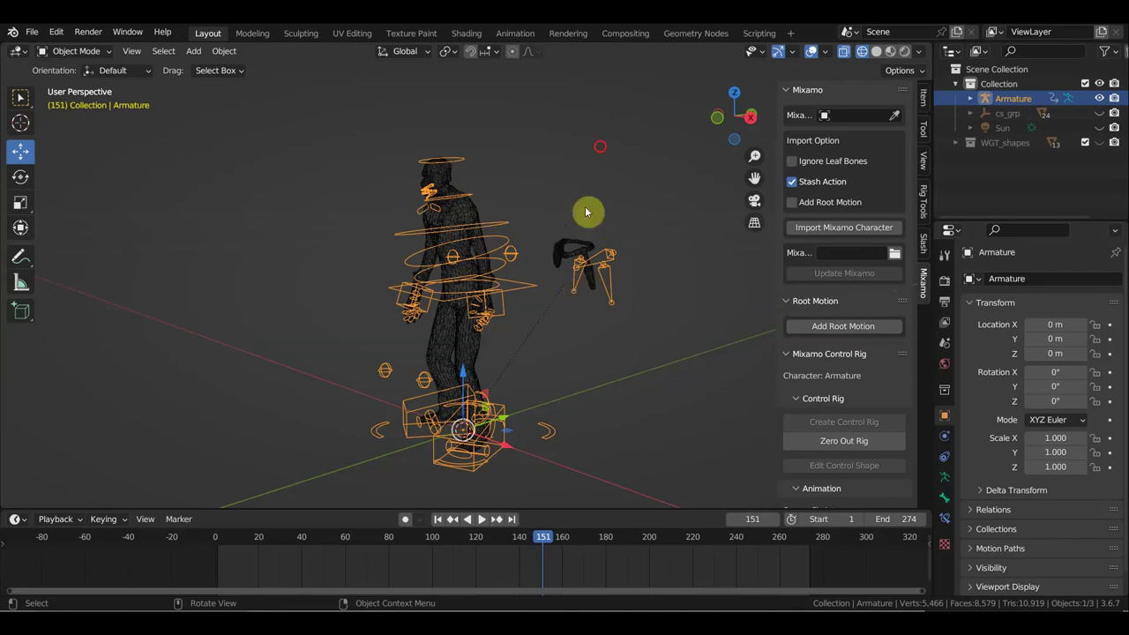
Step: Hide the Mixamo sidebar, select the character body mesh, and open the File menu
click(602, 156)
scroll(605, 177, up, 1)
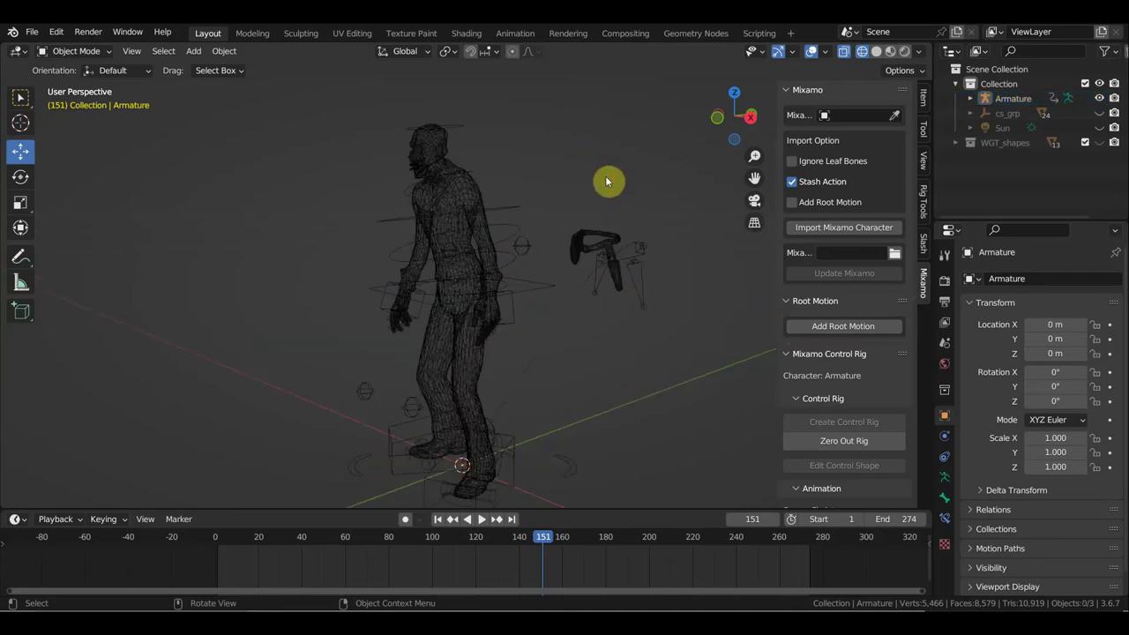
key(n)
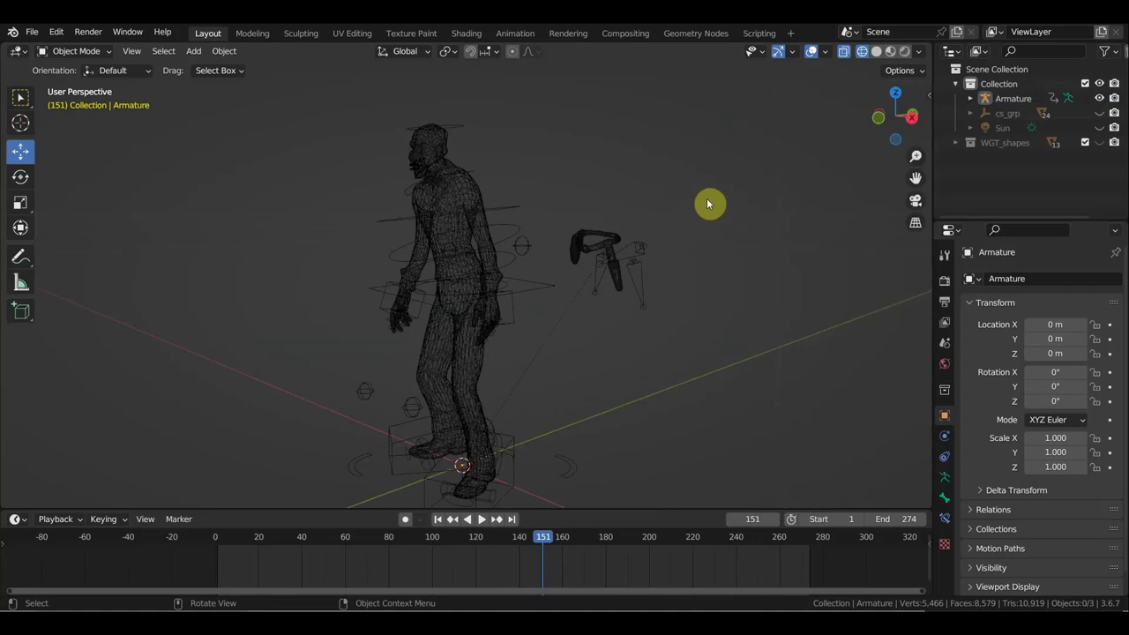
click(478, 187)
middle_drag(477, 187, 553, 193)
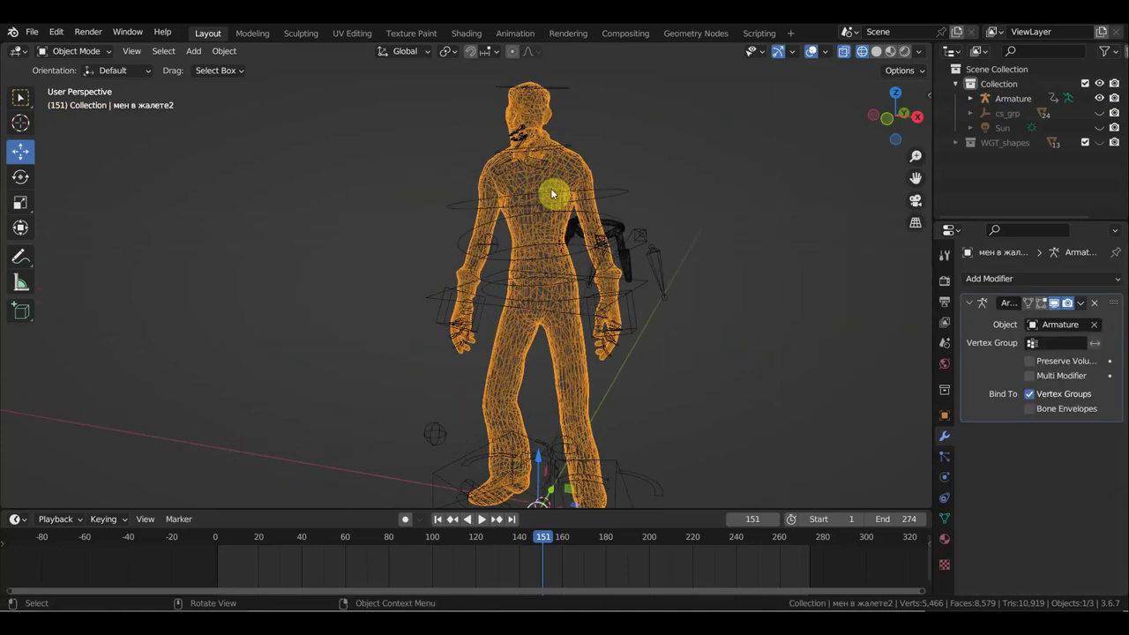
click(32, 32)
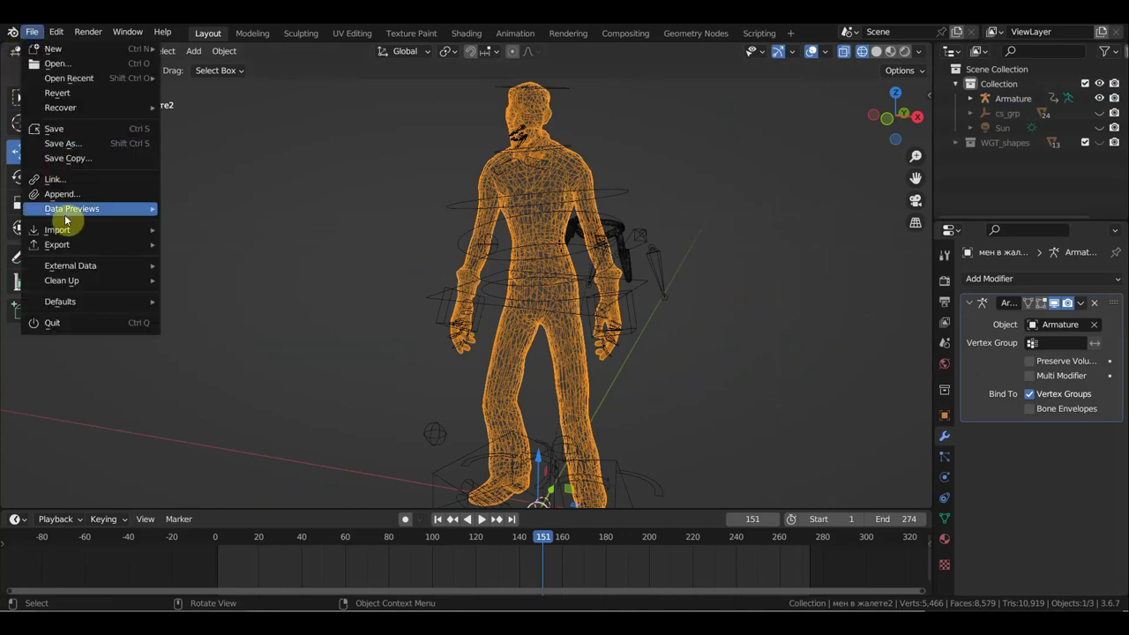
mouse_move(57, 229)
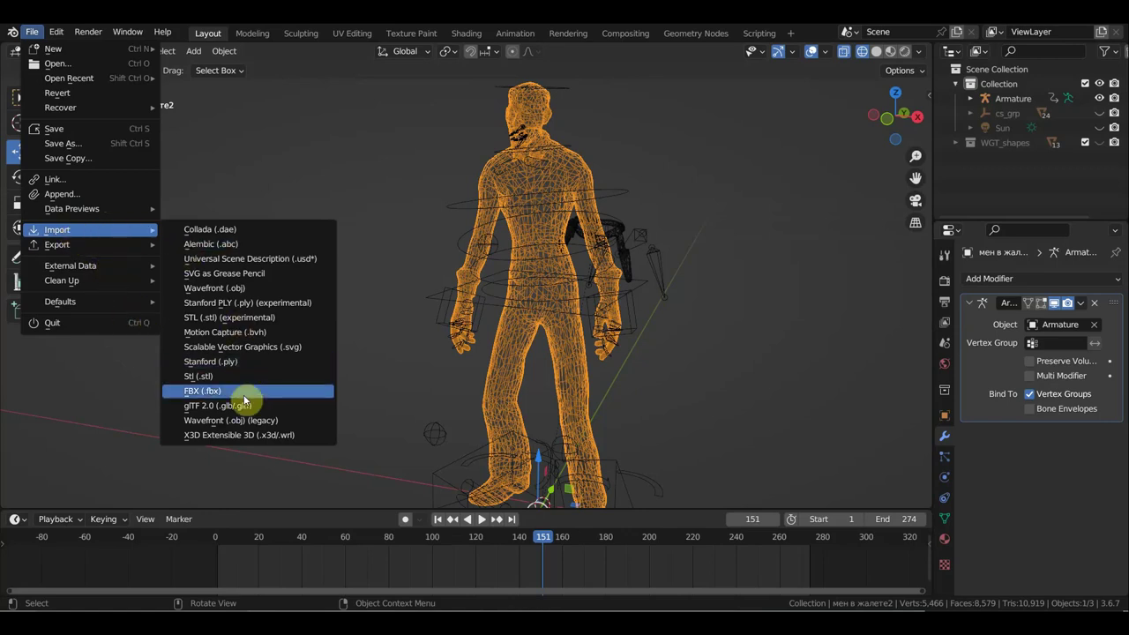
Step: Import PM3D_Sphere3D_5.OBJ from the Desktop as a Wavefront OBJ and view it from the front
click(247, 421)
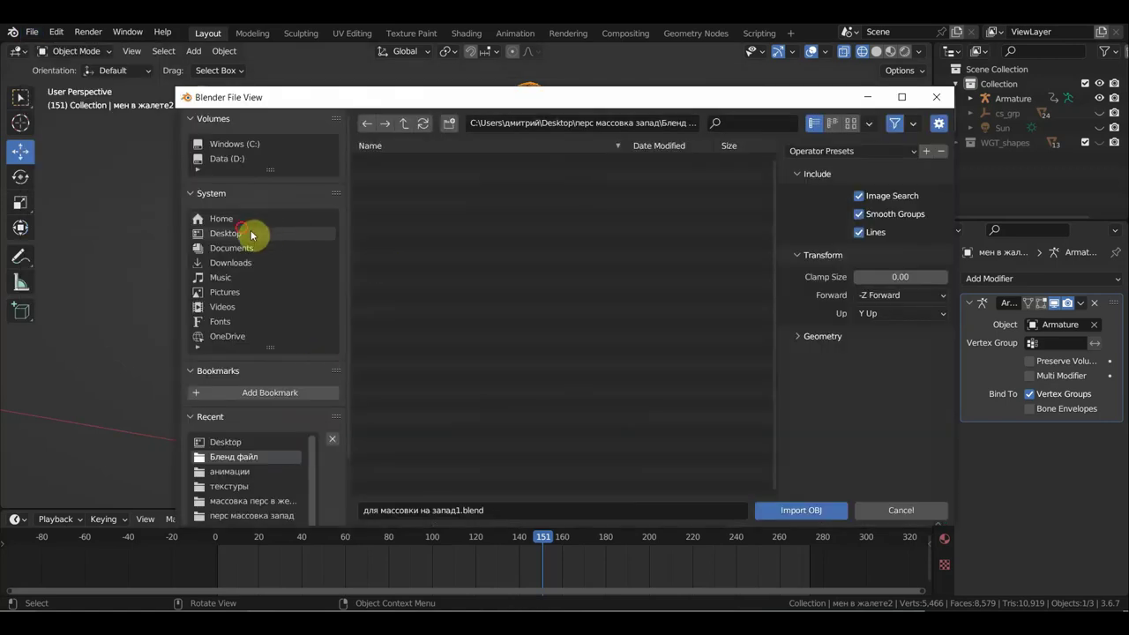
click(282, 235)
click(403, 324)
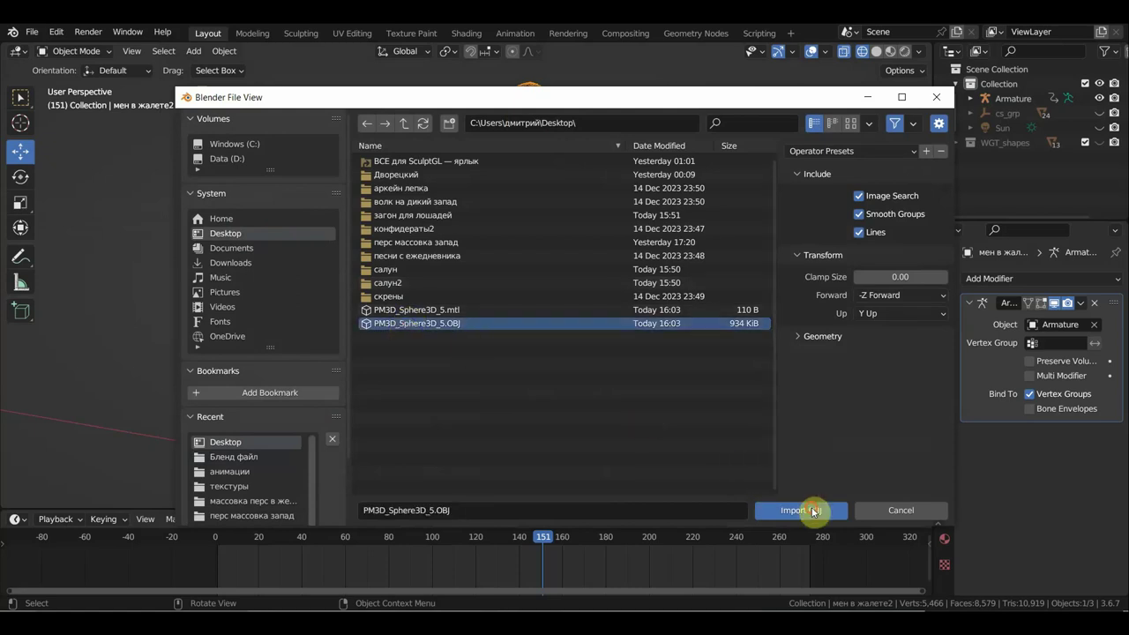
click(811, 510)
scroll(609, 323, down, 3)
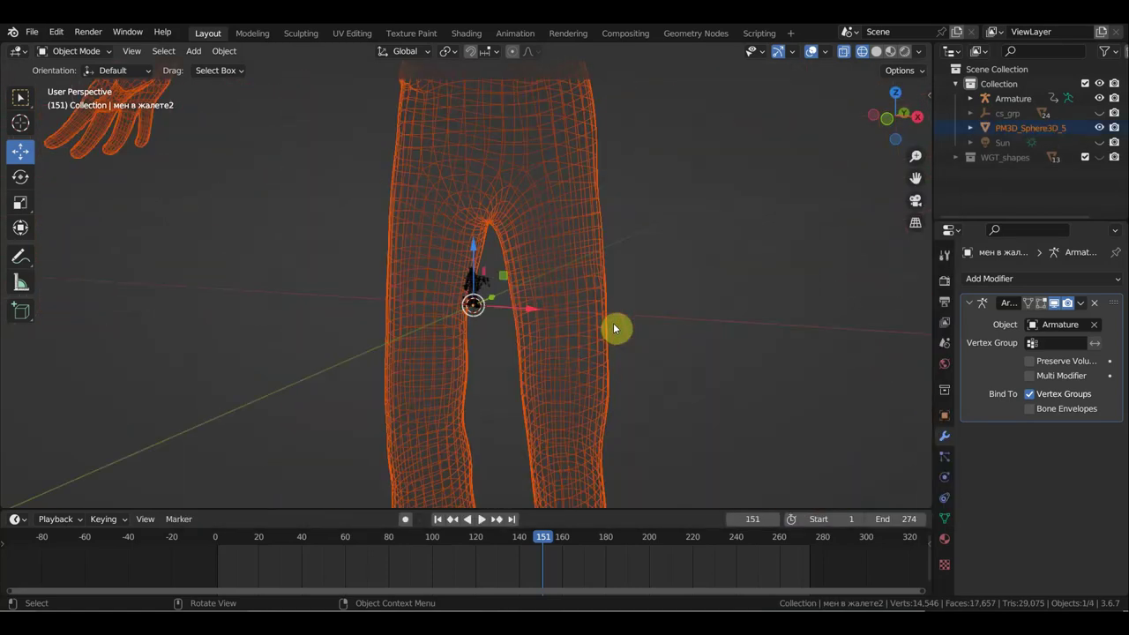
key(KP_1)
scroll(649, 318, down, 3)
Step: Scale the imported mesh down to roughly the rig's size
key(s)
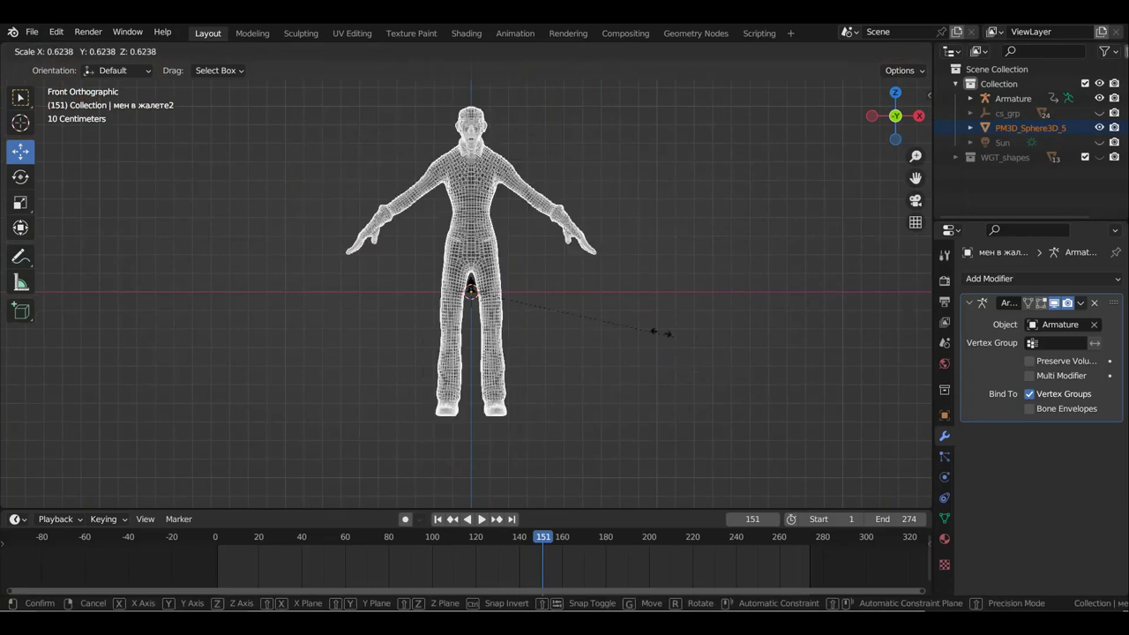
click(484, 296)
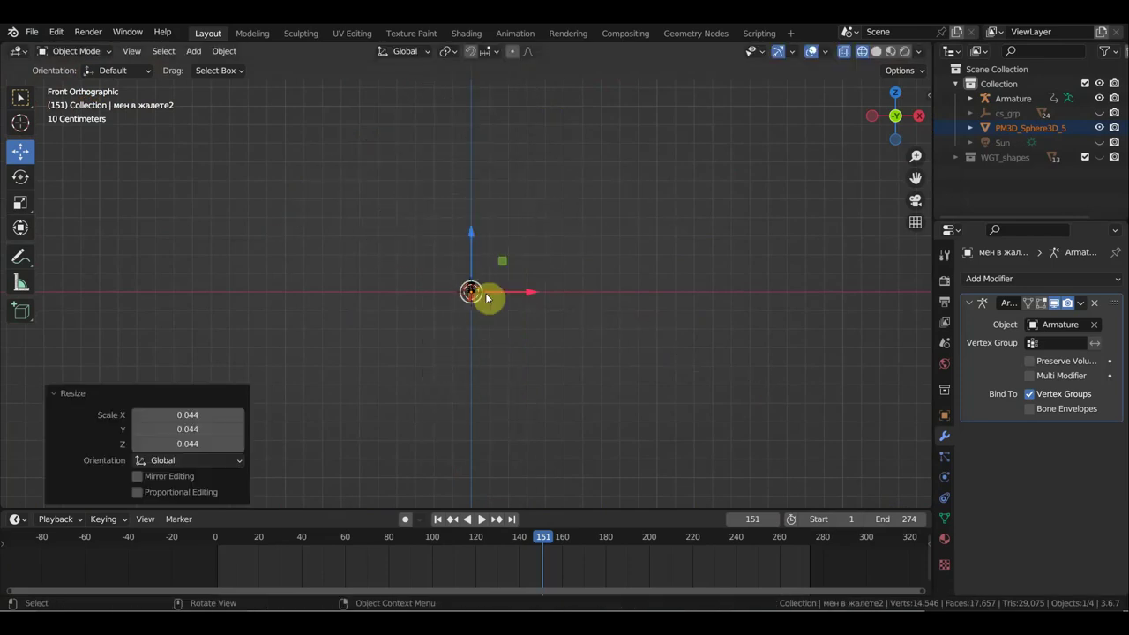
scroll(495, 330, up, 5)
scroll(495, 330, up, 3)
key(s)
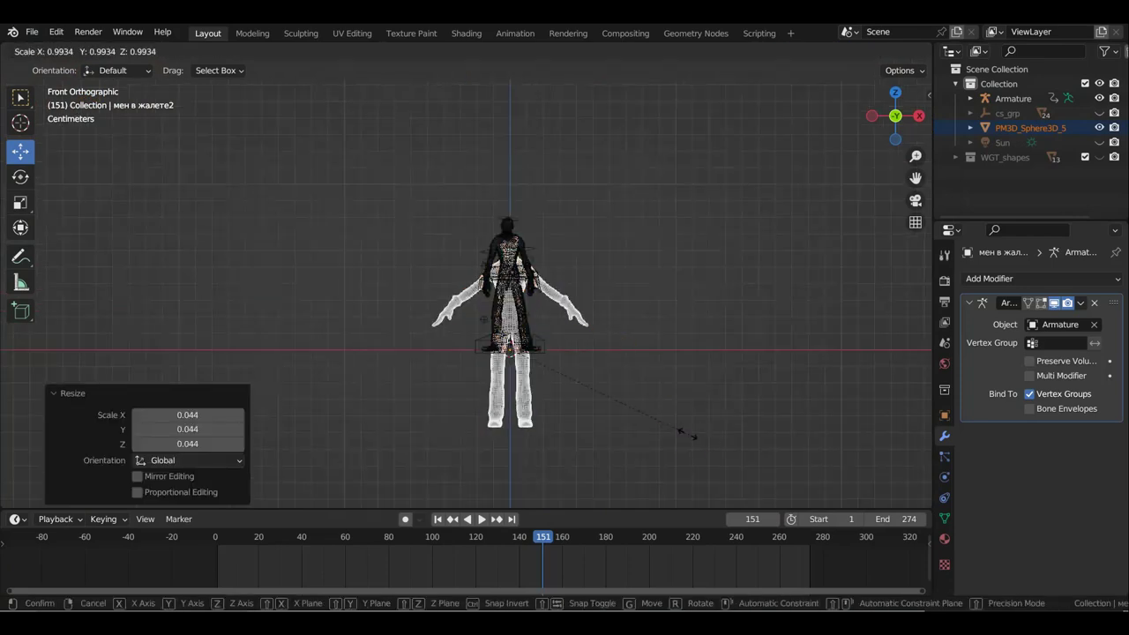
click(630, 424)
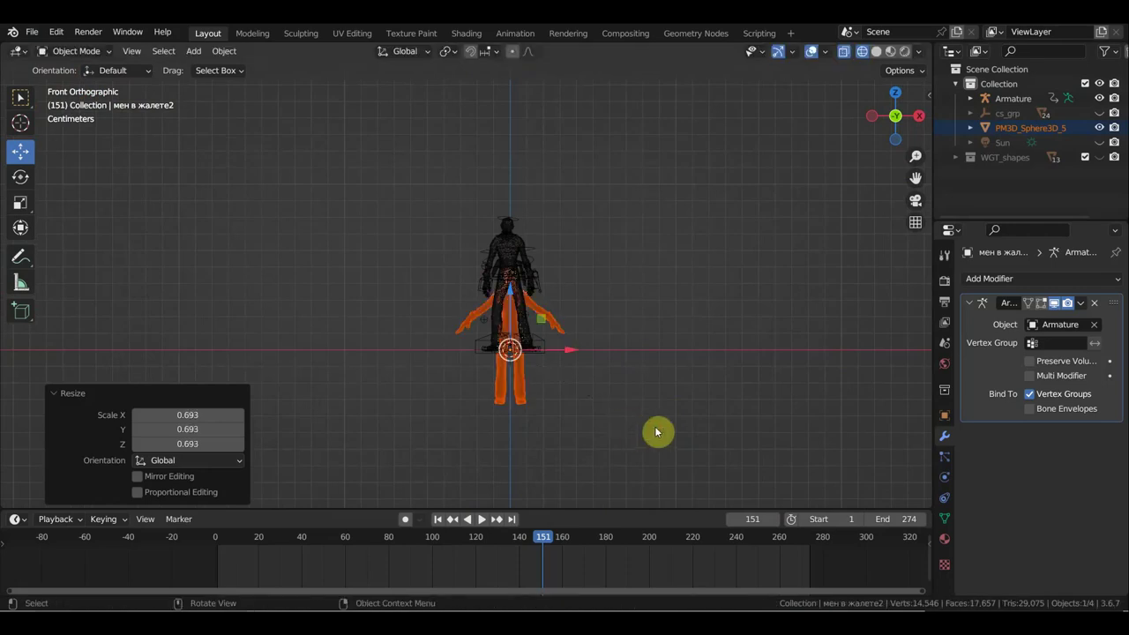
Step: Move the imported mesh up and line it up with the rig in front and side views
click(509, 289)
drag(509, 290, 505, 234)
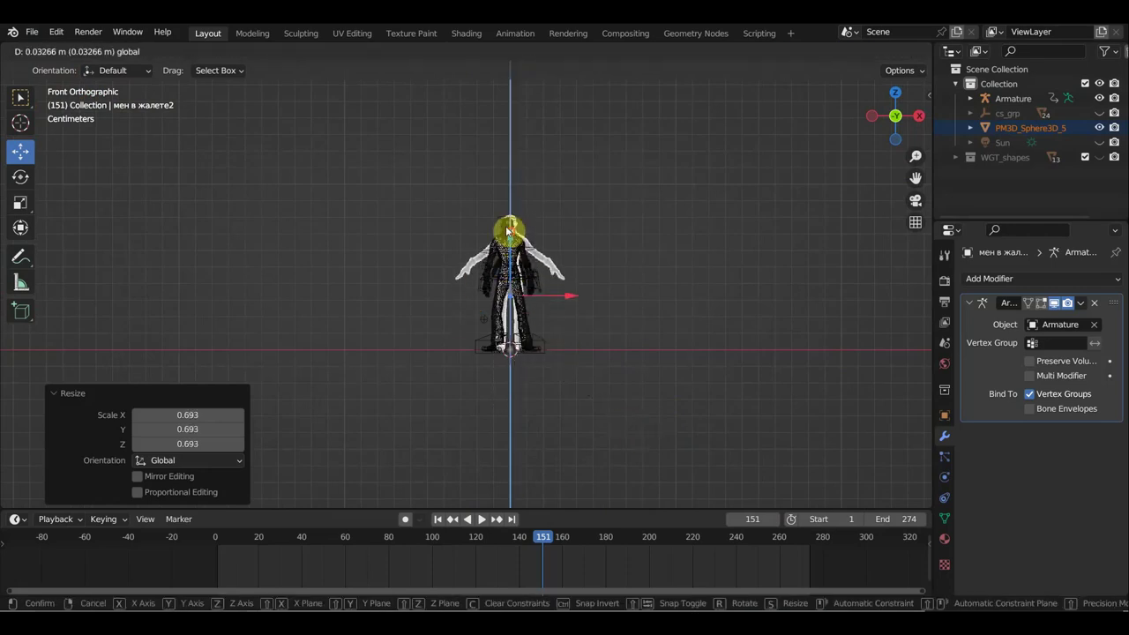
scroll(524, 298, up, 4)
shift+middle_drag(524, 297, 514, 257)
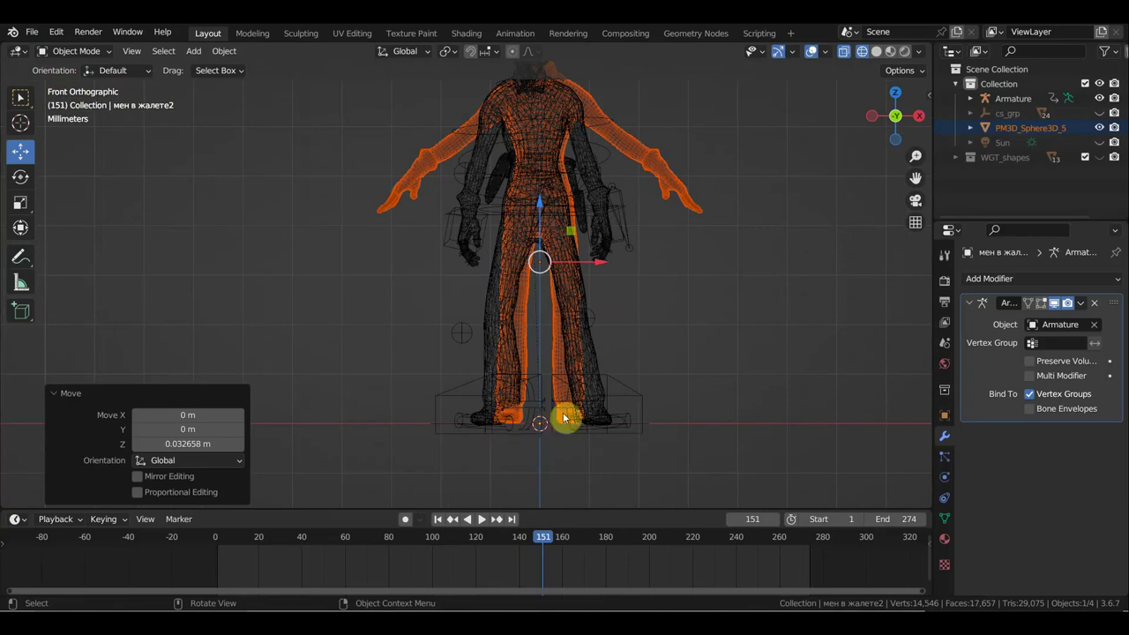
key(g)
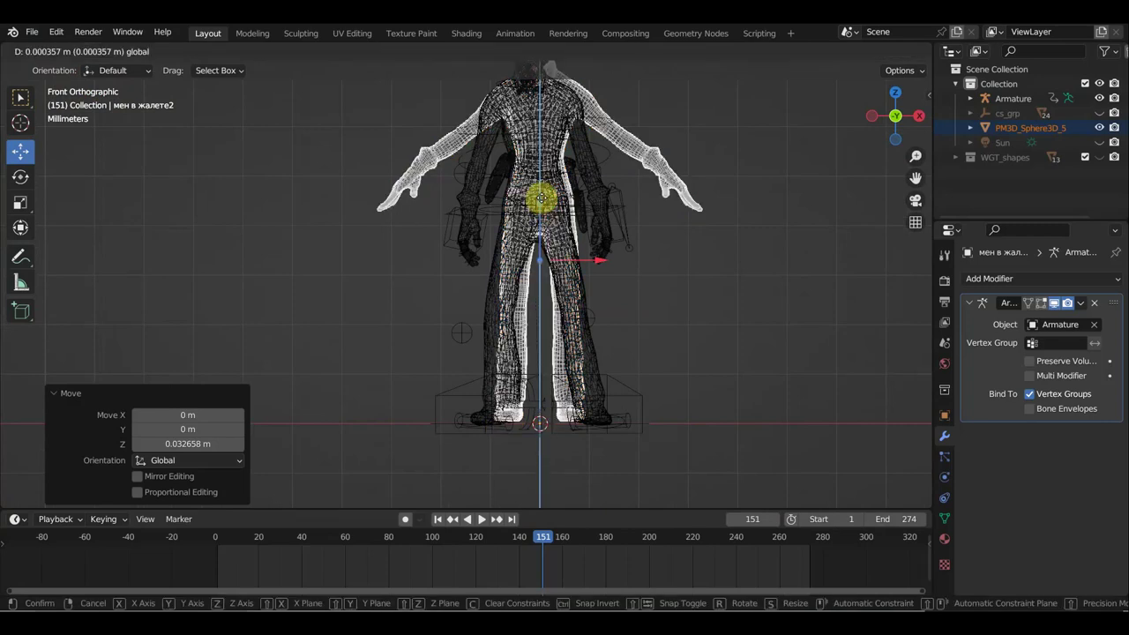
click(539, 201)
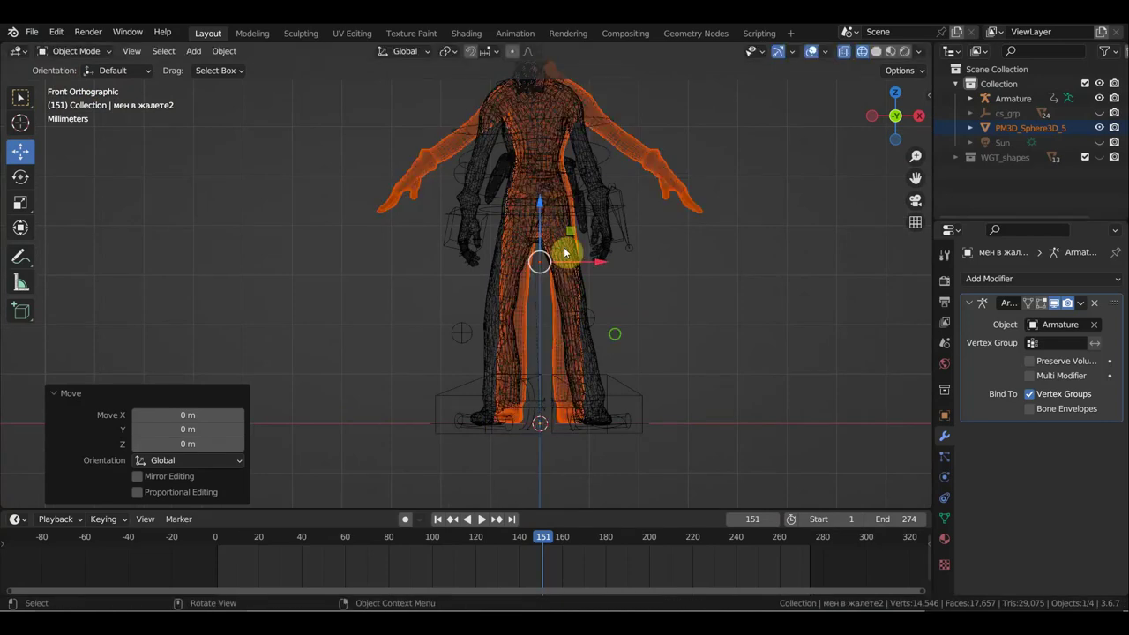
middle_drag(568, 250, 481, 313)
key(KP_3)
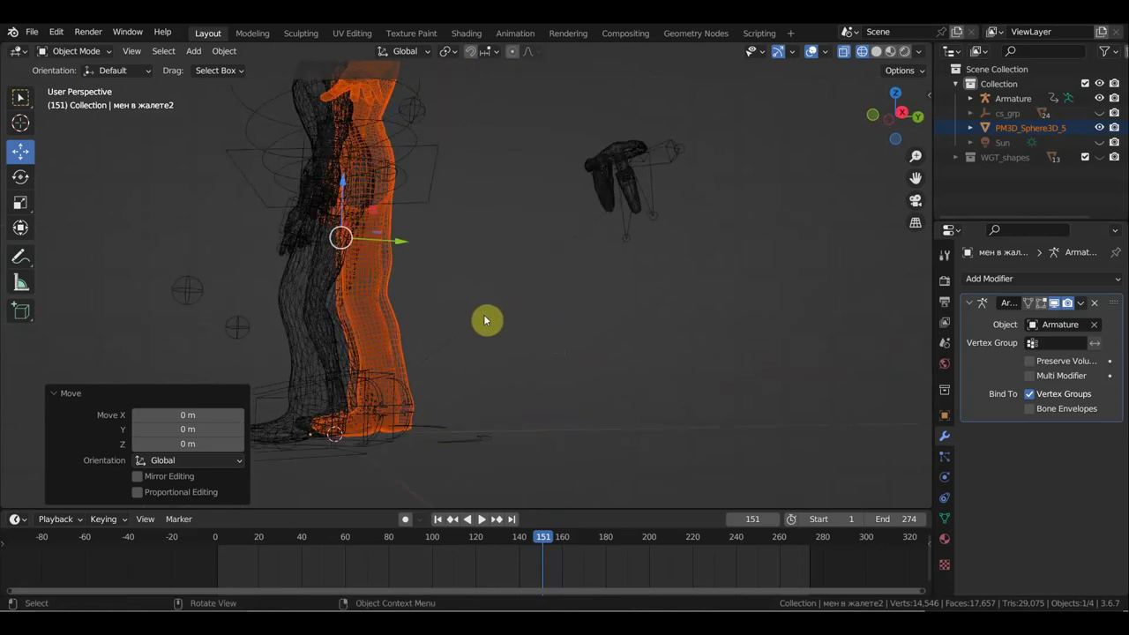
shift+middle_drag(386, 423, 557, 444)
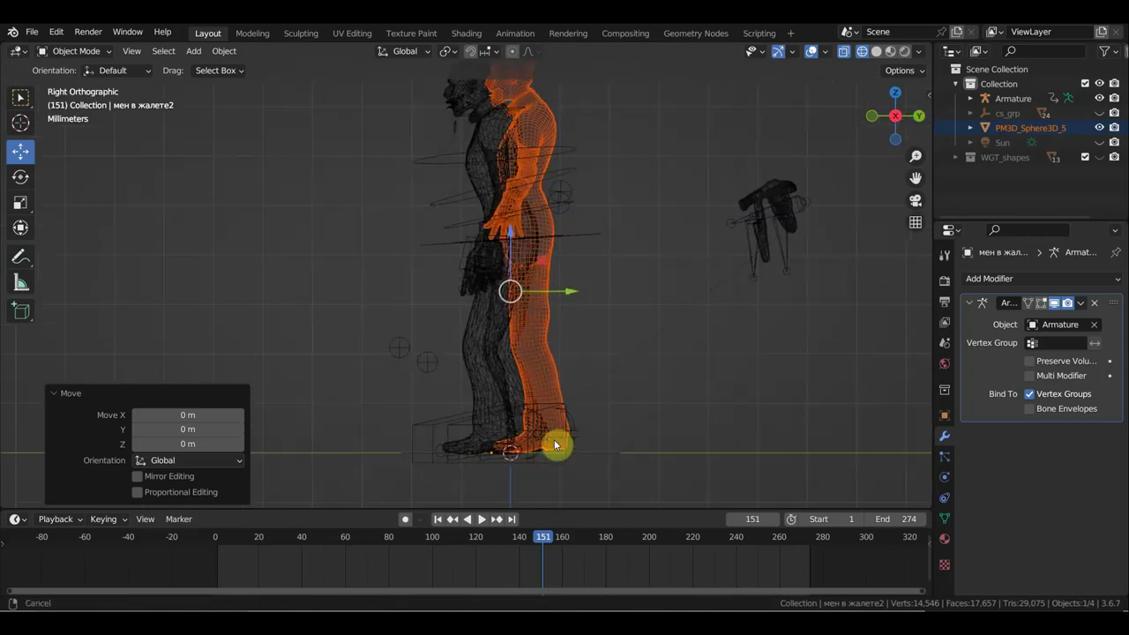
scroll(557, 444, up, 1)
drag(574, 316, 536, 325)
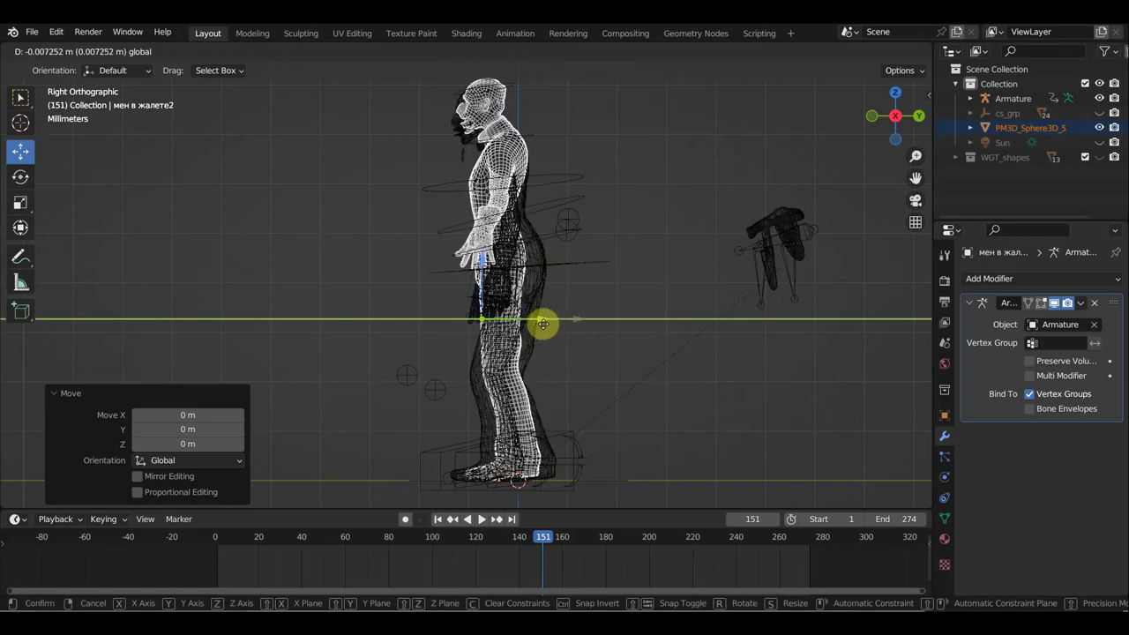
drag(536, 325, 549, 328)
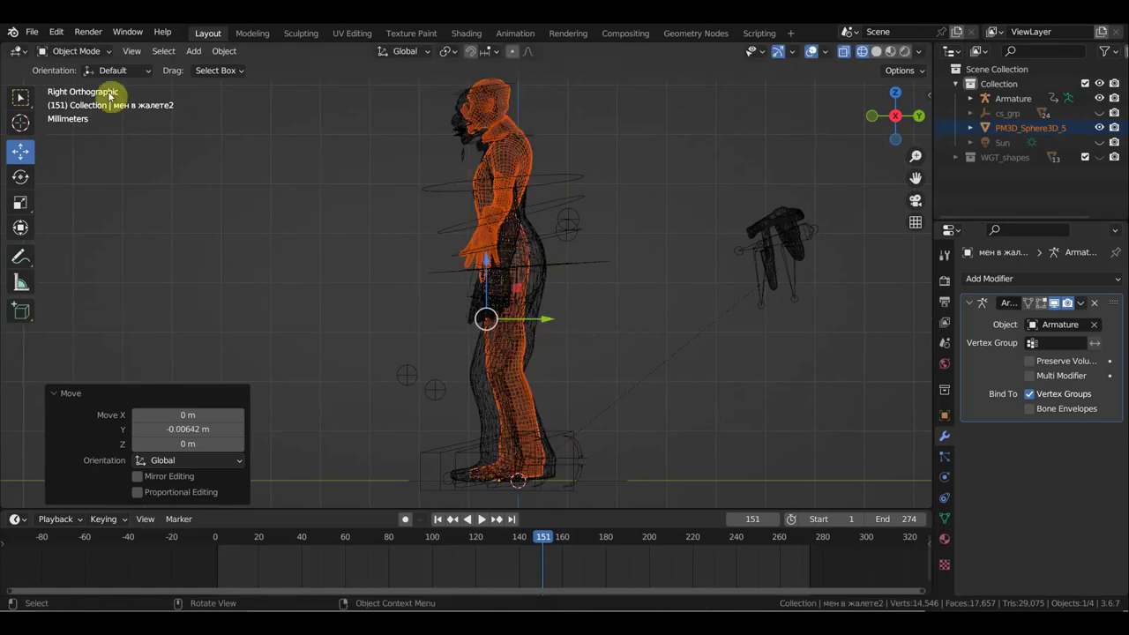
Step: Set the mesh origin to the 3D cursor and scale it to 0.973 to match the rig
click(224, 51)
mouse_move(249, 83)
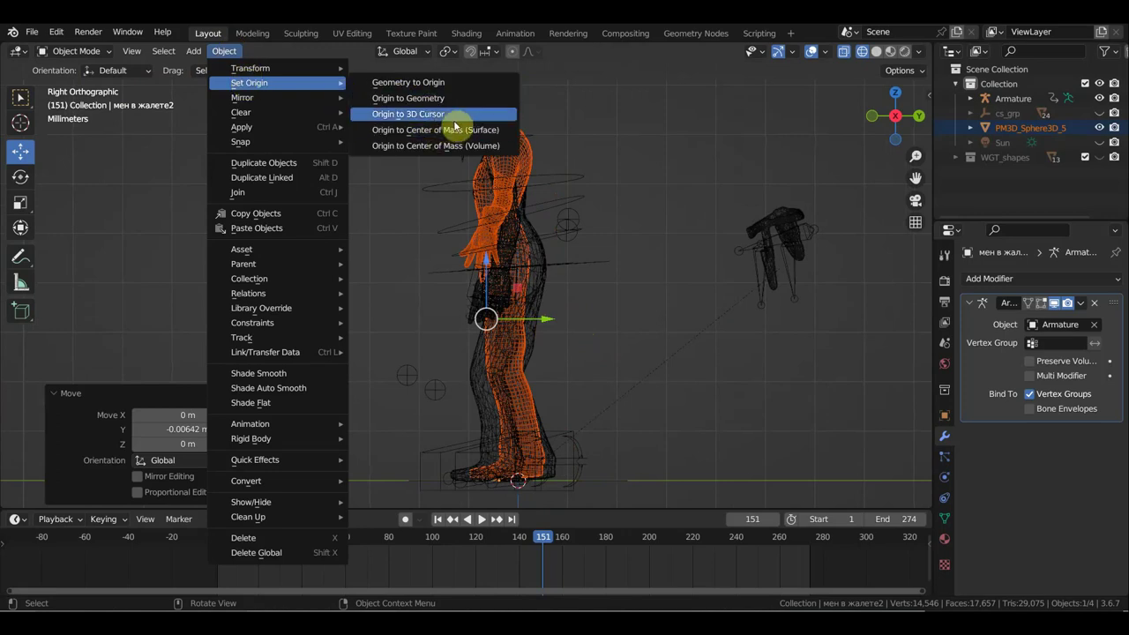
click(436, 115)
mouse_move(439, 119)
middle_down()
mouse_move(593, 300)
mouse_move(685, 308)
middle_up()
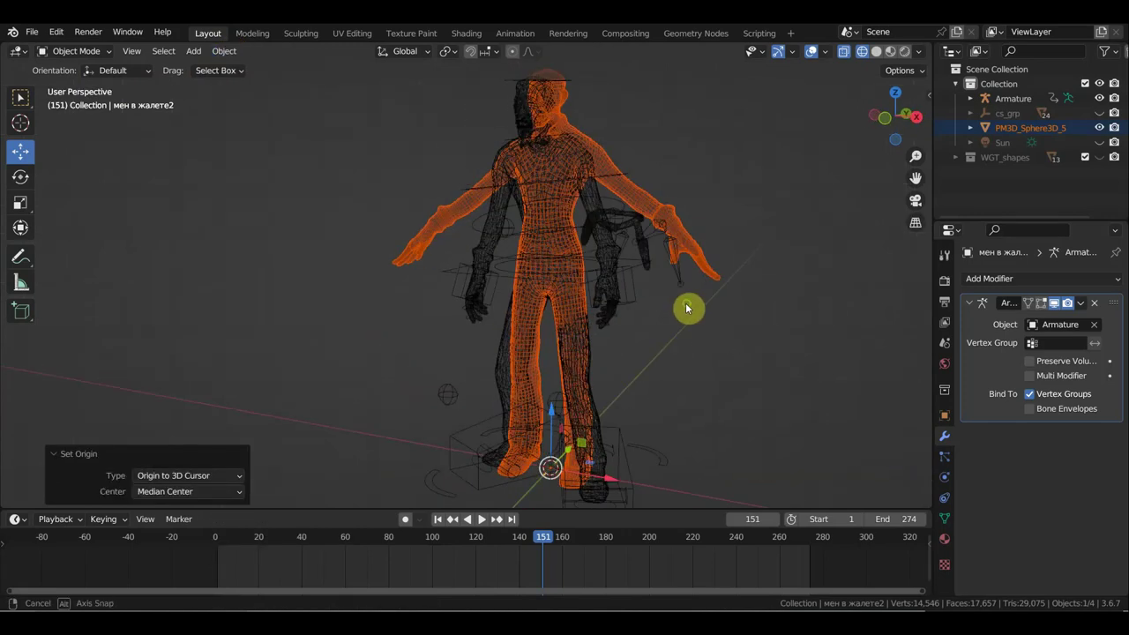
key(KP_1)
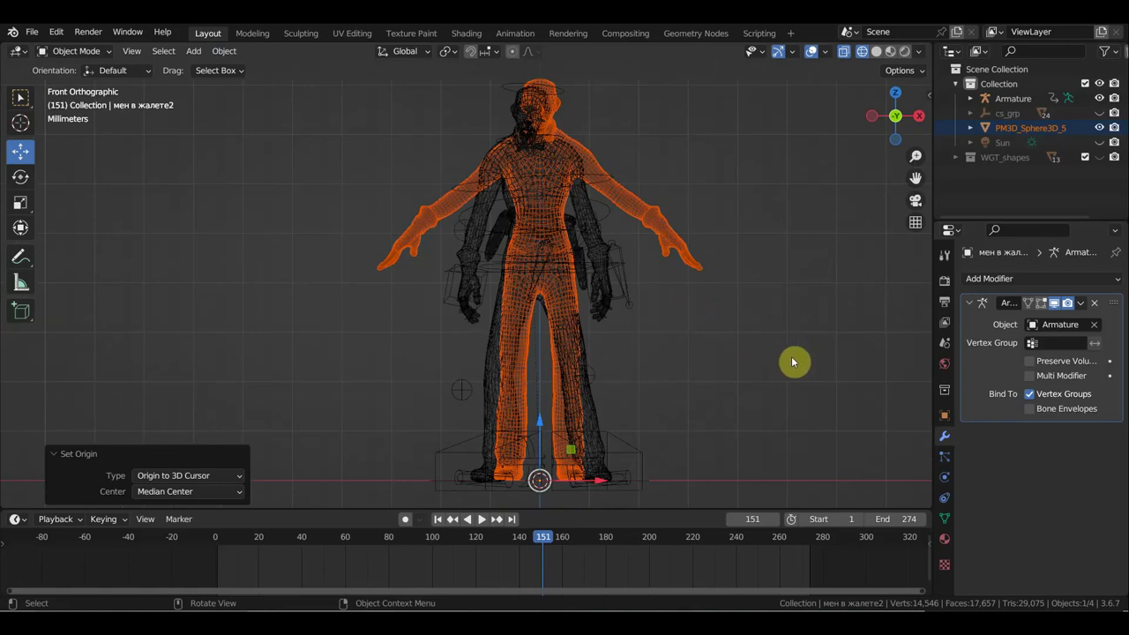
key(s)
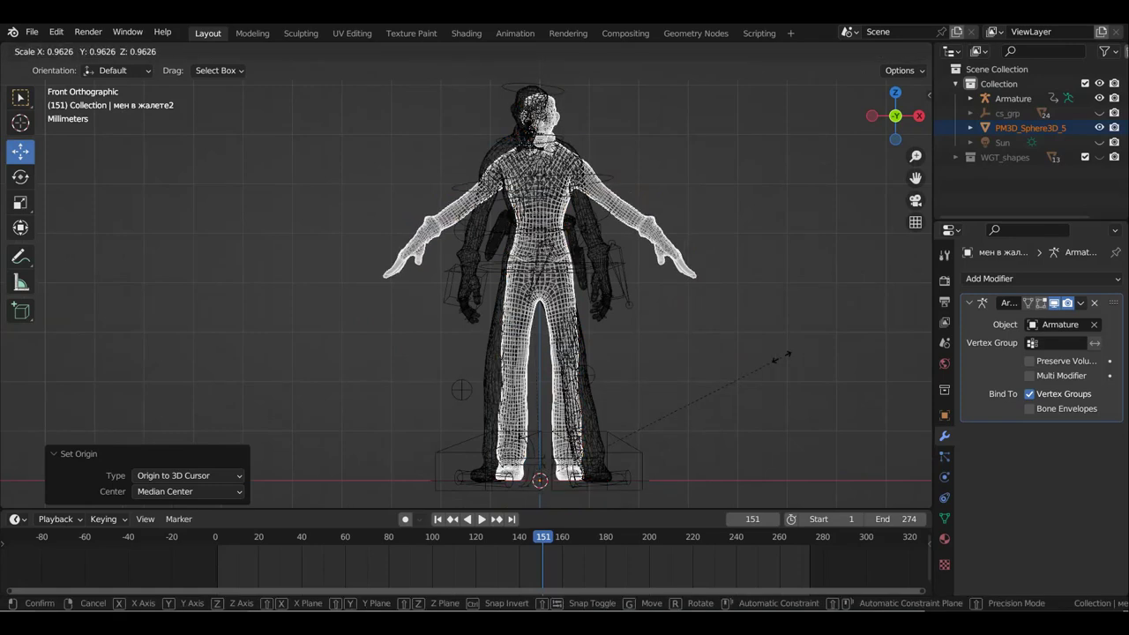
click(786, 359)
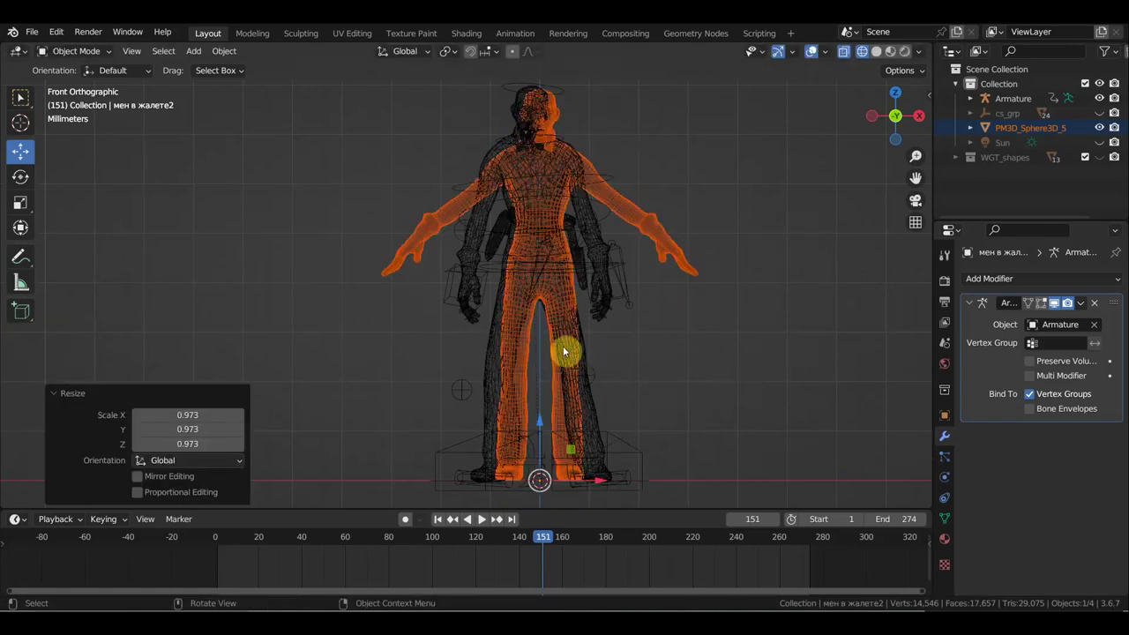
click(587, 369)
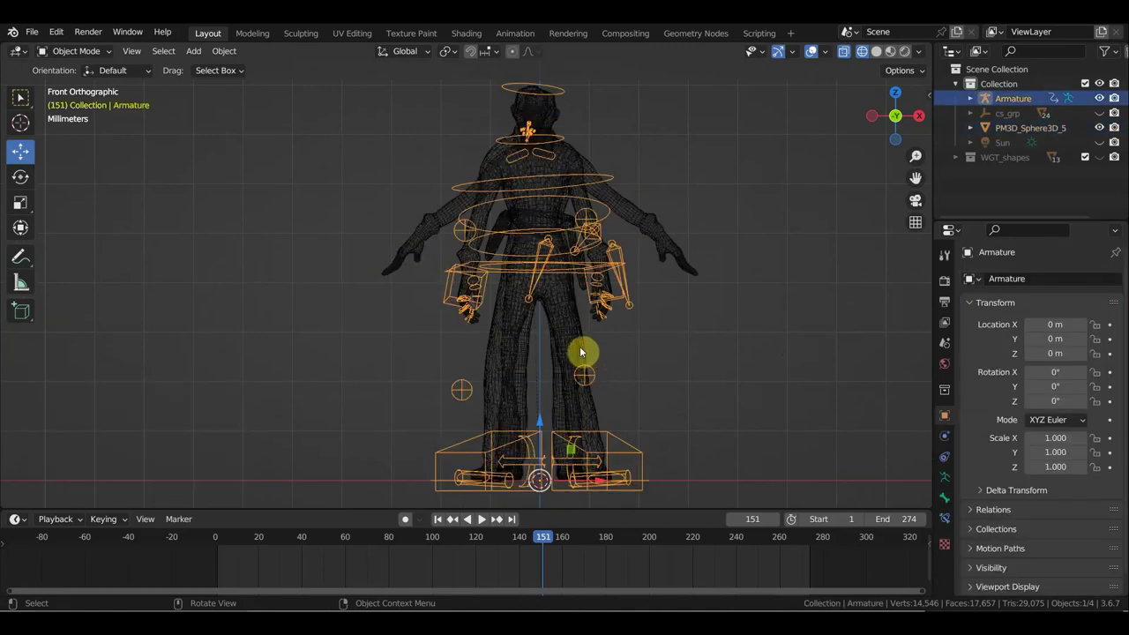
Step: Delete the old character mesh and switch the viewport to Solid shading
click(580, 346)
key(Delete)
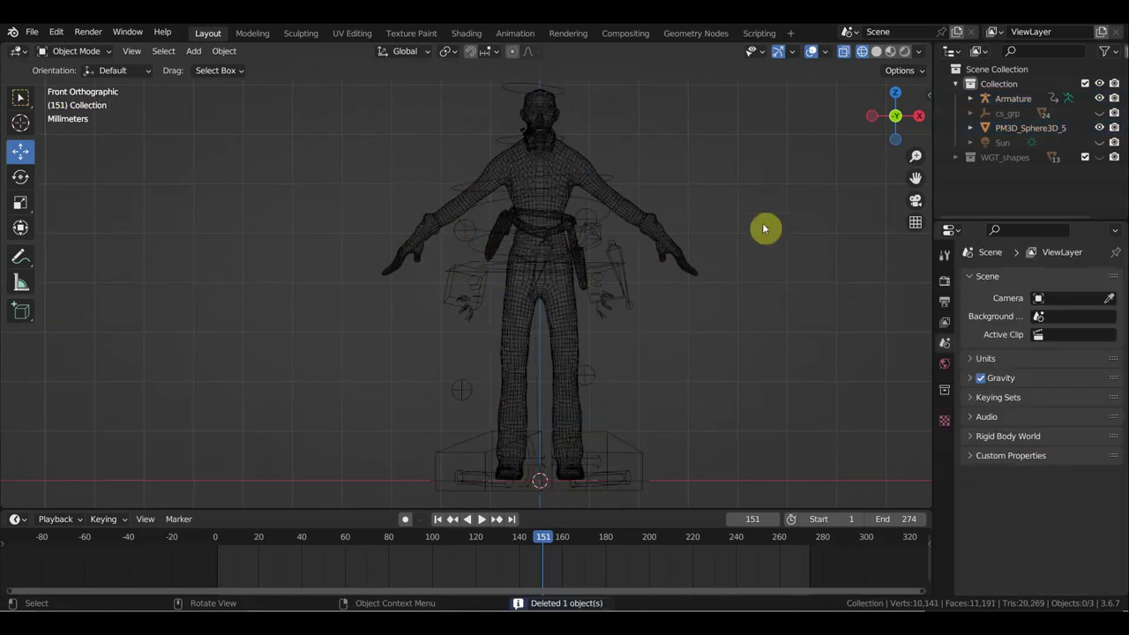
click(876, 51)
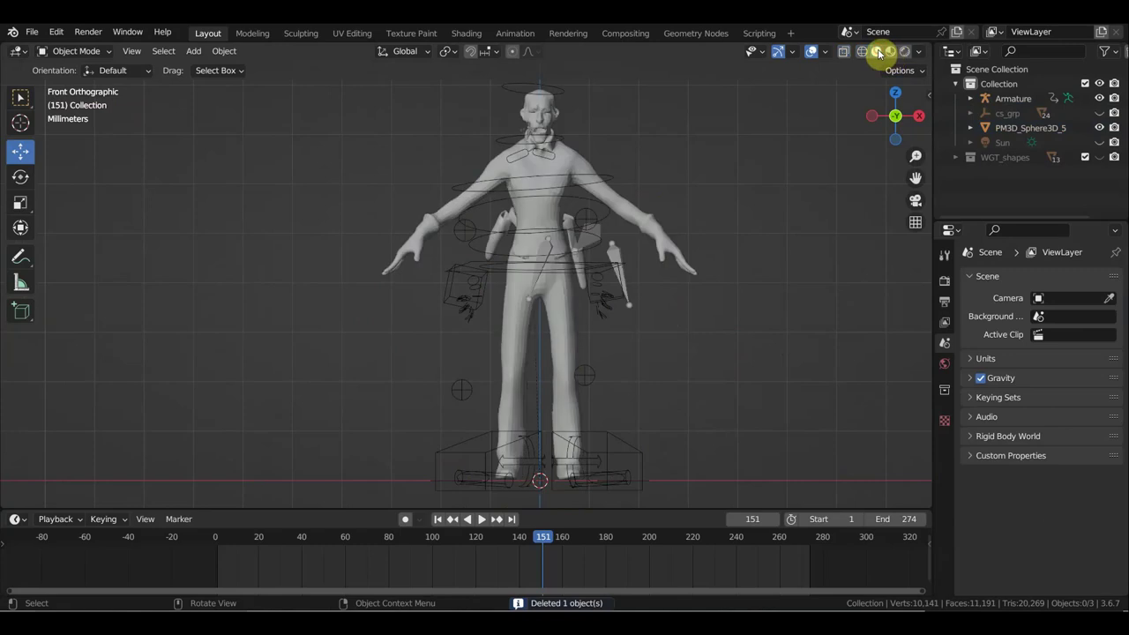
scroll(741, 228, up, 1)
shift+middle_drag(741, 227, 658, 234)
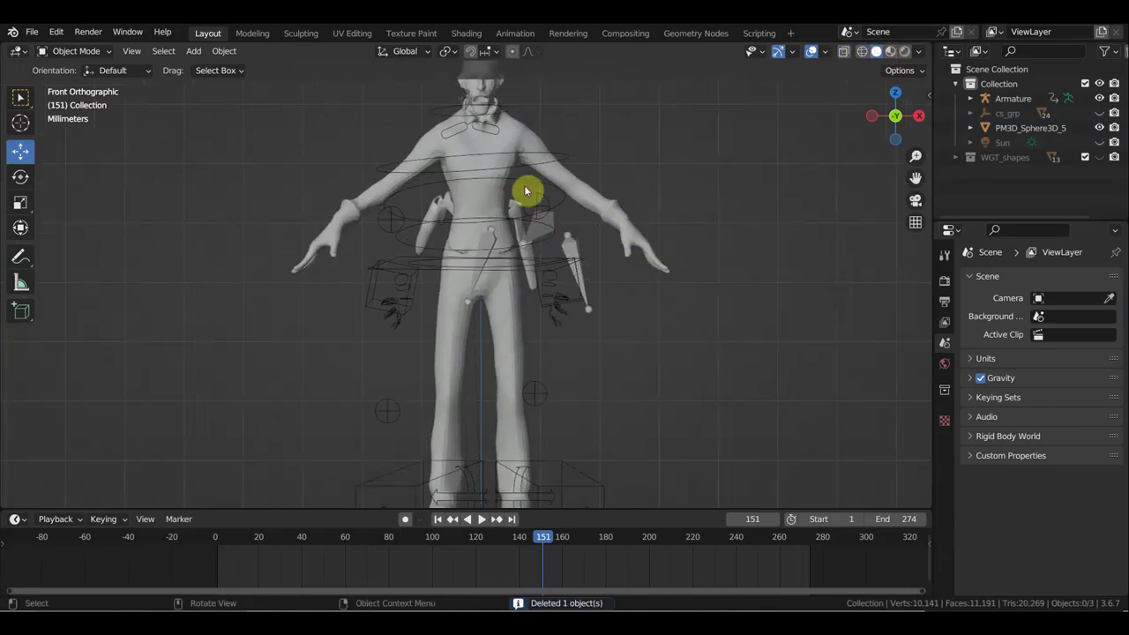
Step: Parent the imported mesh to the Armature With Automatic Weights
click(534, 141)
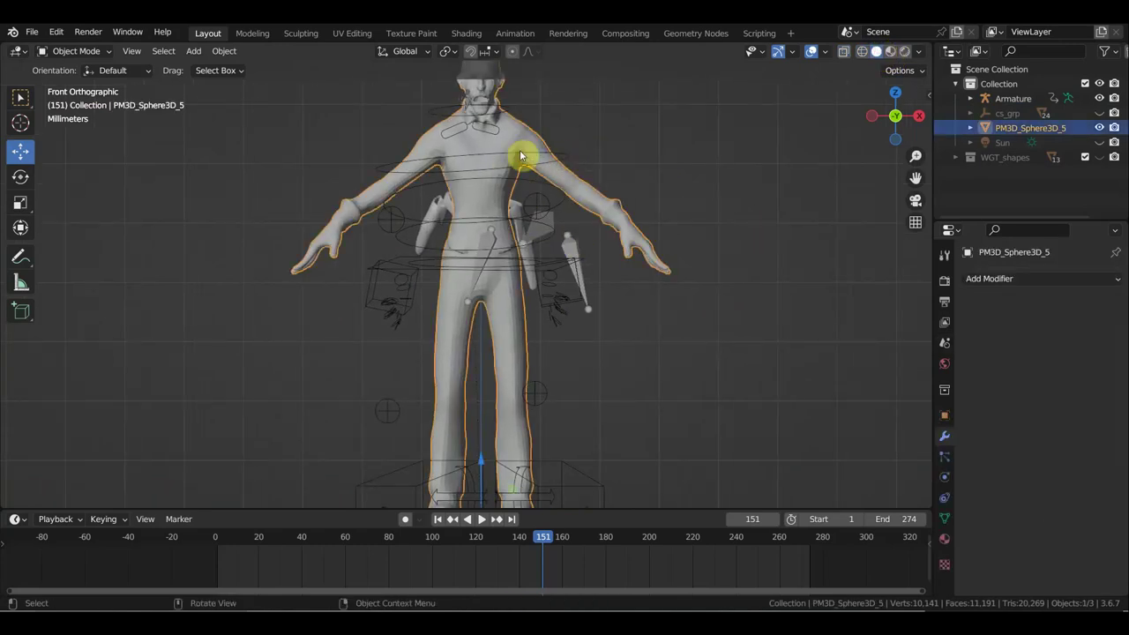
shift+click(566, 161)
key(ctrl+p)
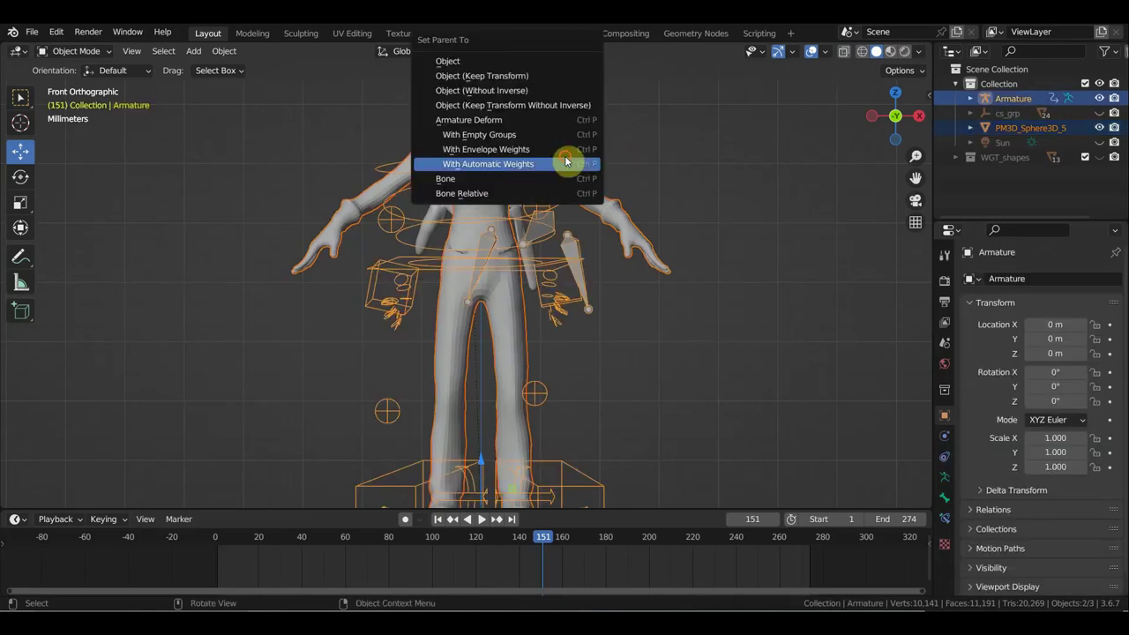
click(566, 163)
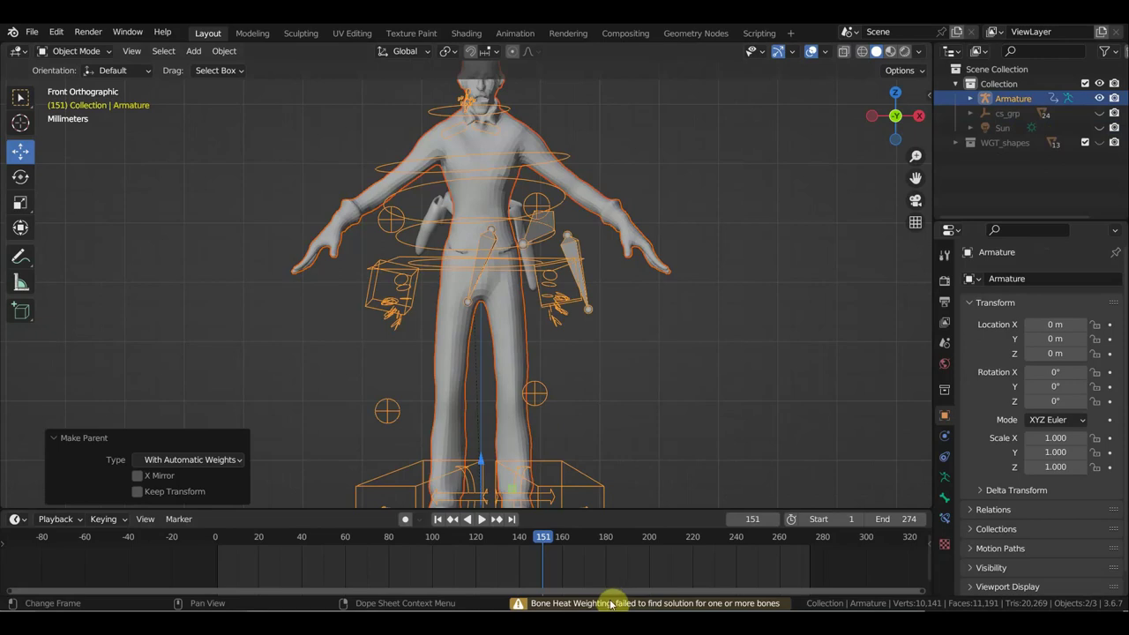
scroll(653, 467, down, 2)
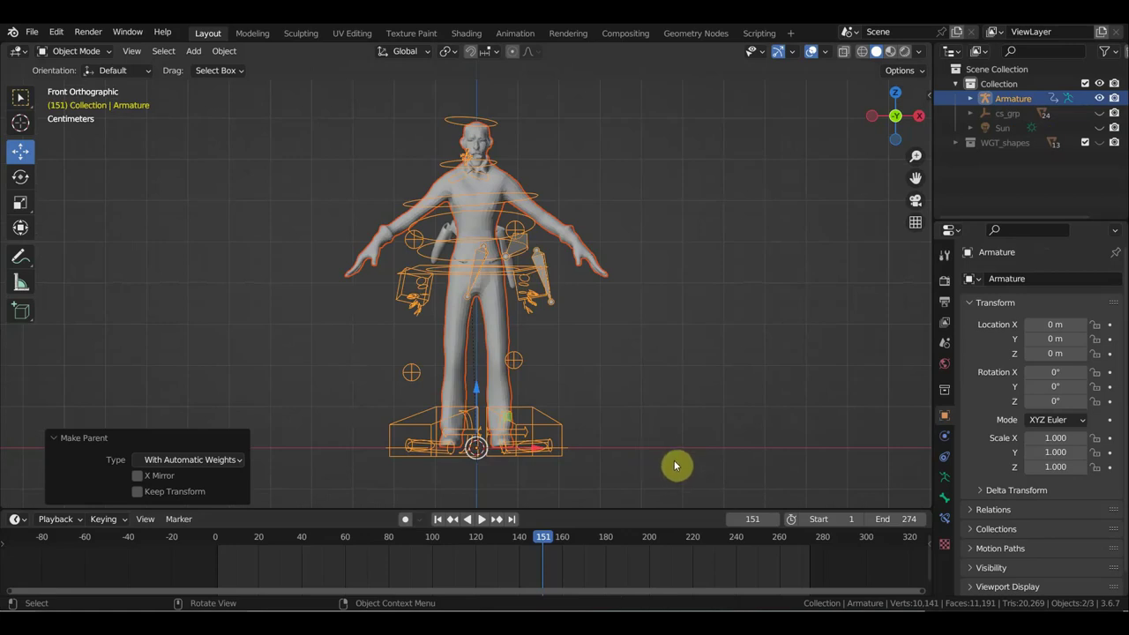
Step: Start a new General scene without saving and delete its default camera, cube and light
click(33, 32)
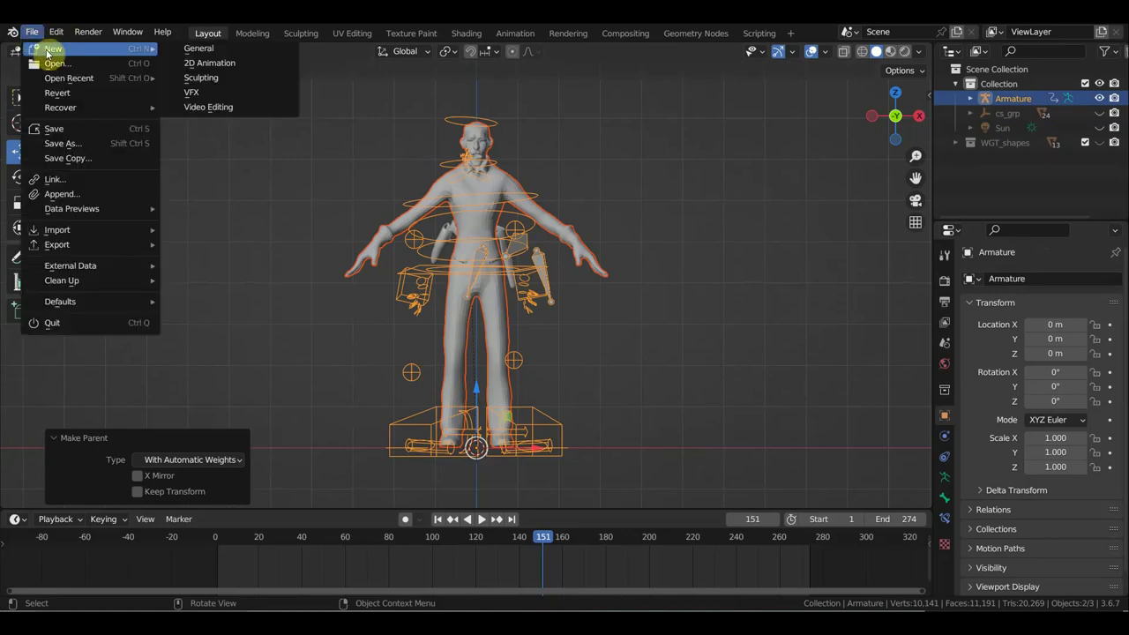
click(189, 49)
click(589, 342)
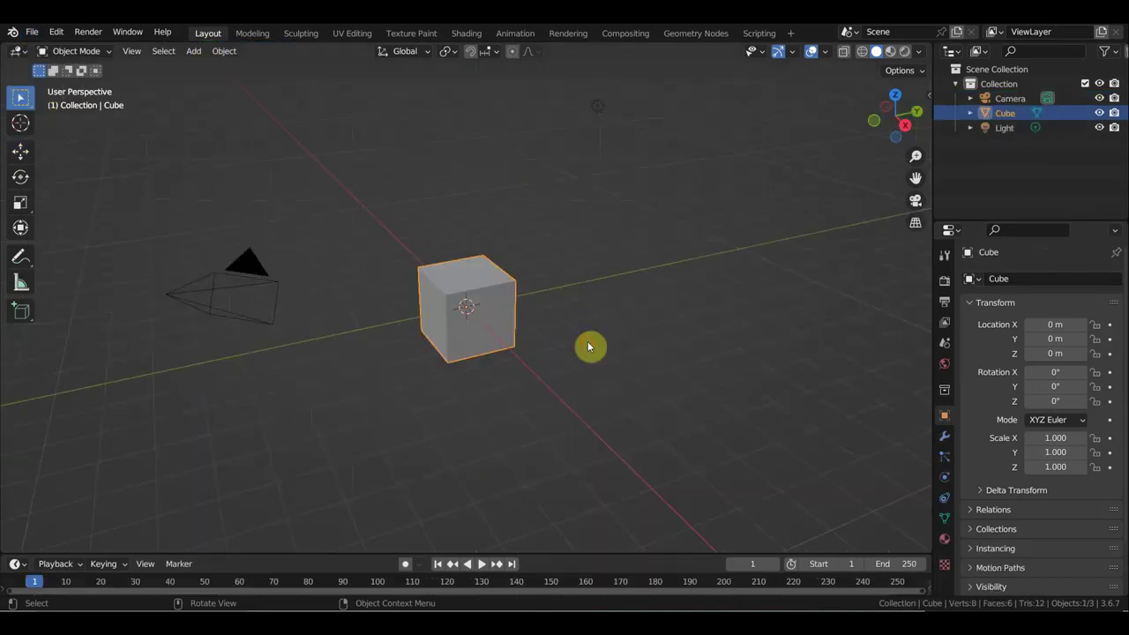
click(597, 106)
drag(684, 378, 150, 95)
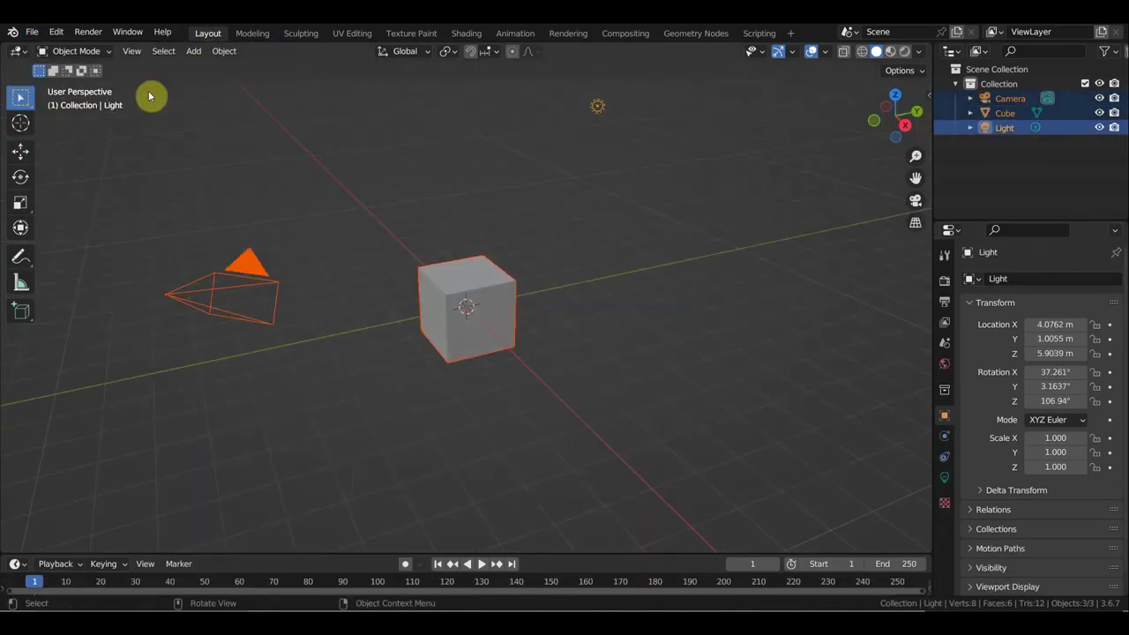
key(Delete)
Step: Open the recent rigged character .blend file, discarding the empty scene
click(31, 30)
mouse_move(69, 77)
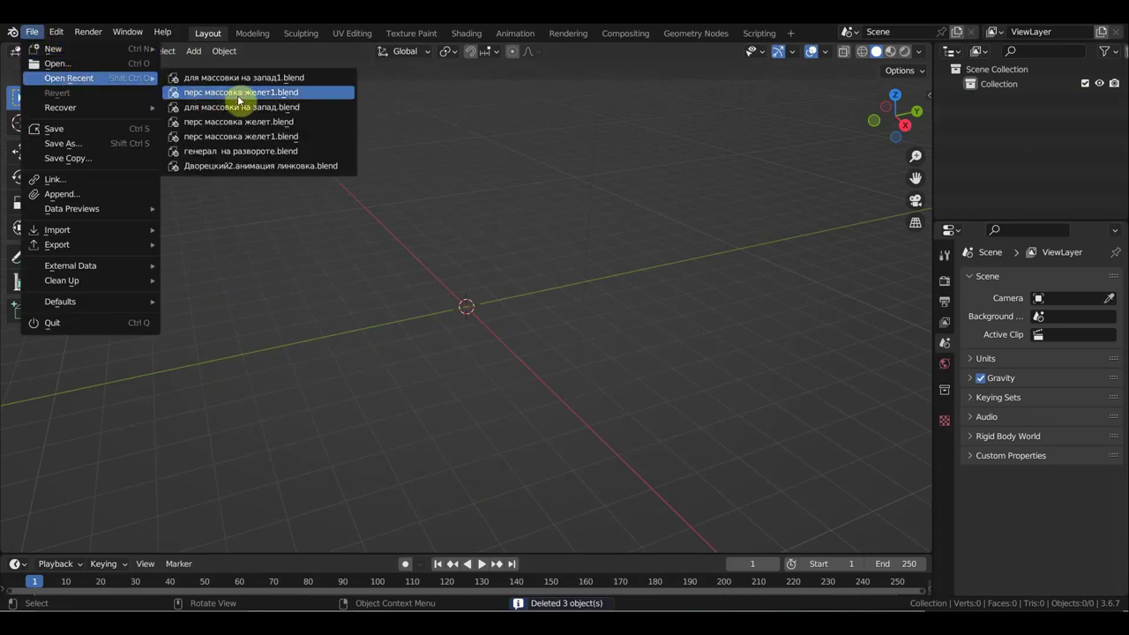
click(259, 107)
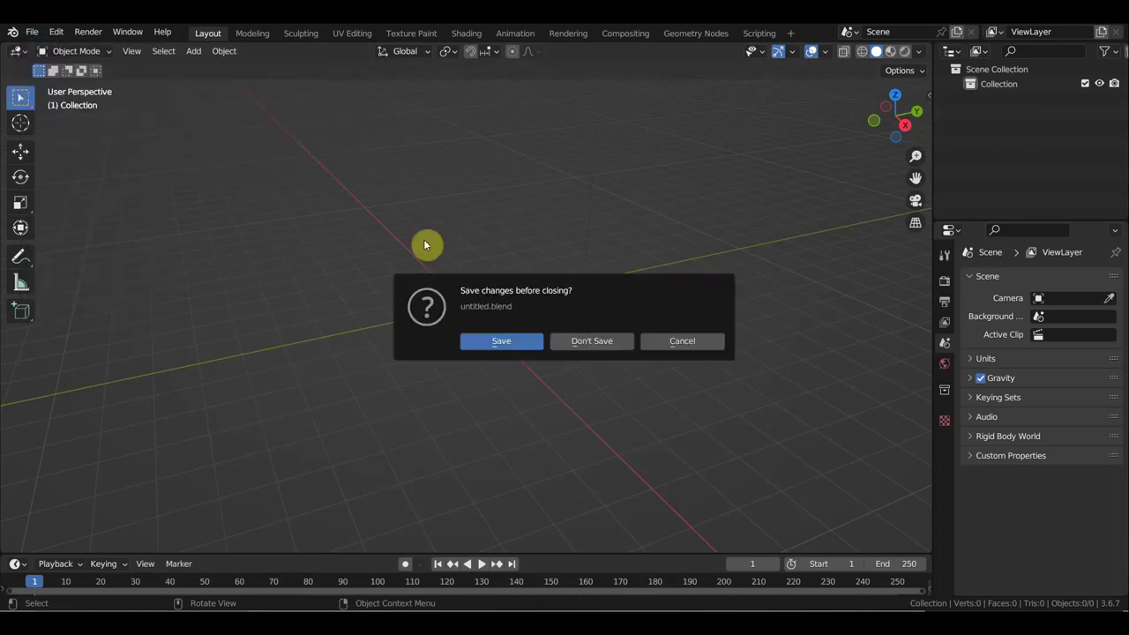
click(591, 342)
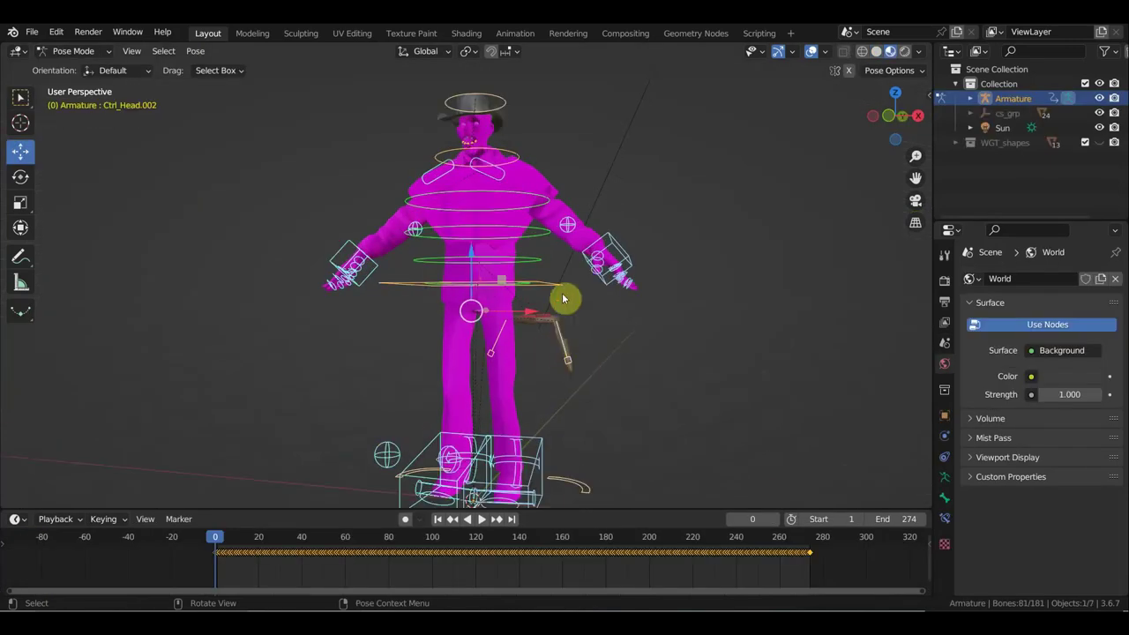
click(32, 33)
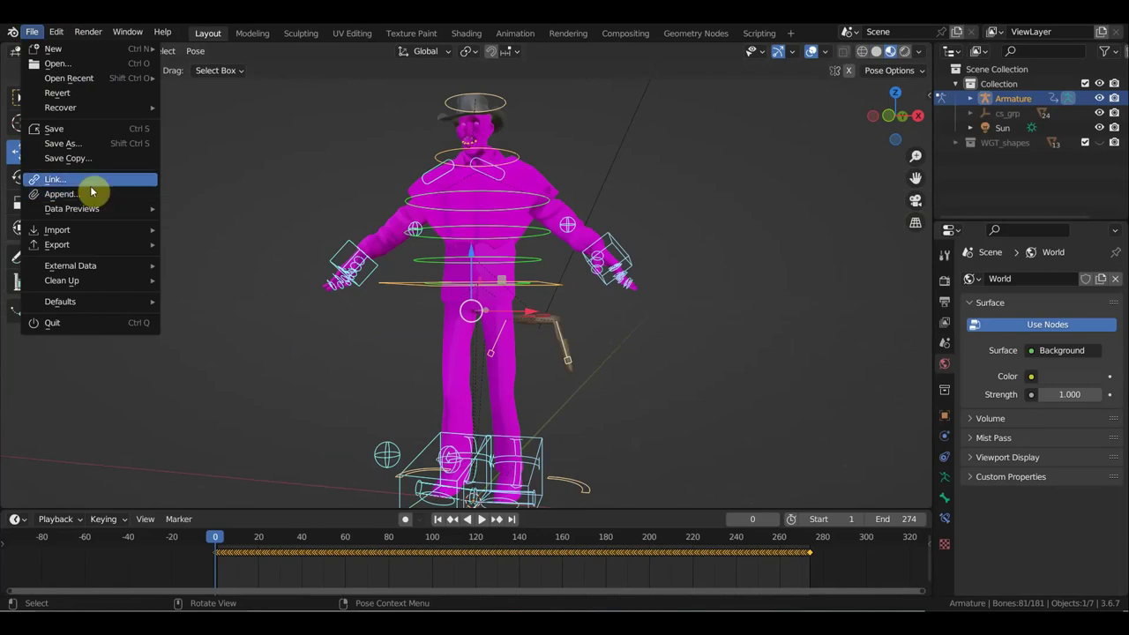
mouse_move(71, 265)
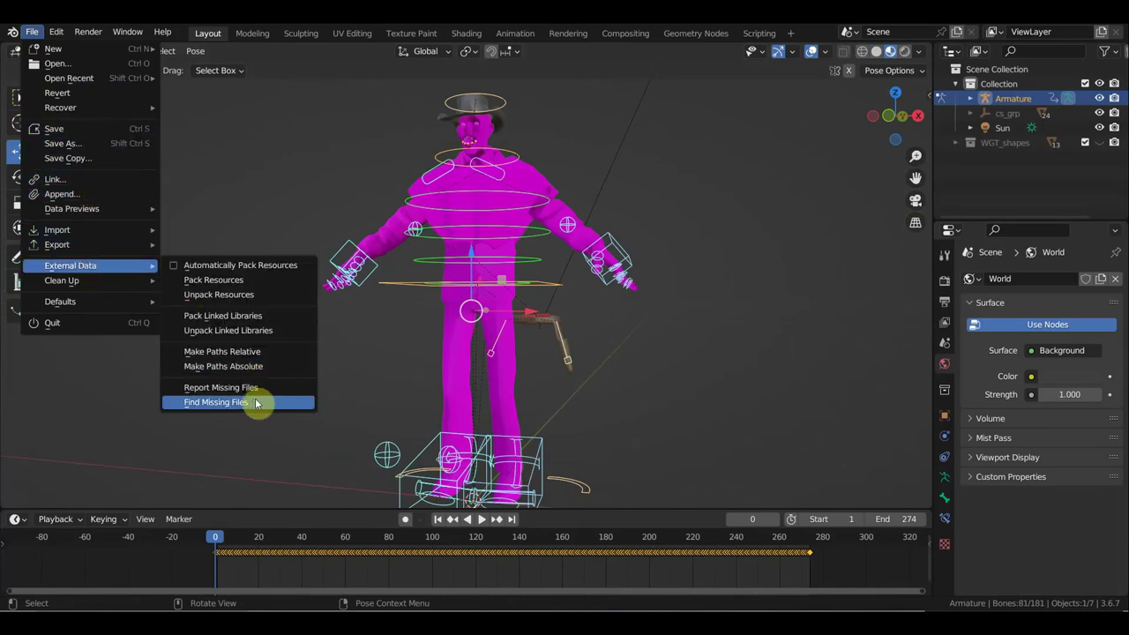
Step: Run Find Missing Files on Desktop/перс массовка запад/текстуры so the character shows its textures
click(253, 402)
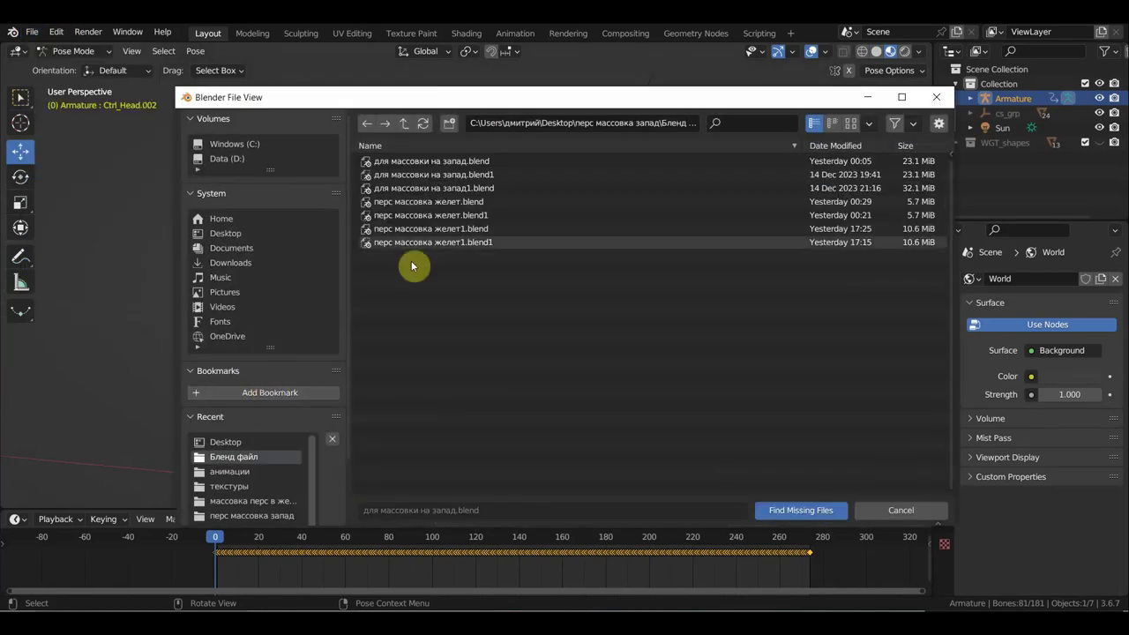
click(937, 96)
click(32, 32)
mouse_move(71, 265)
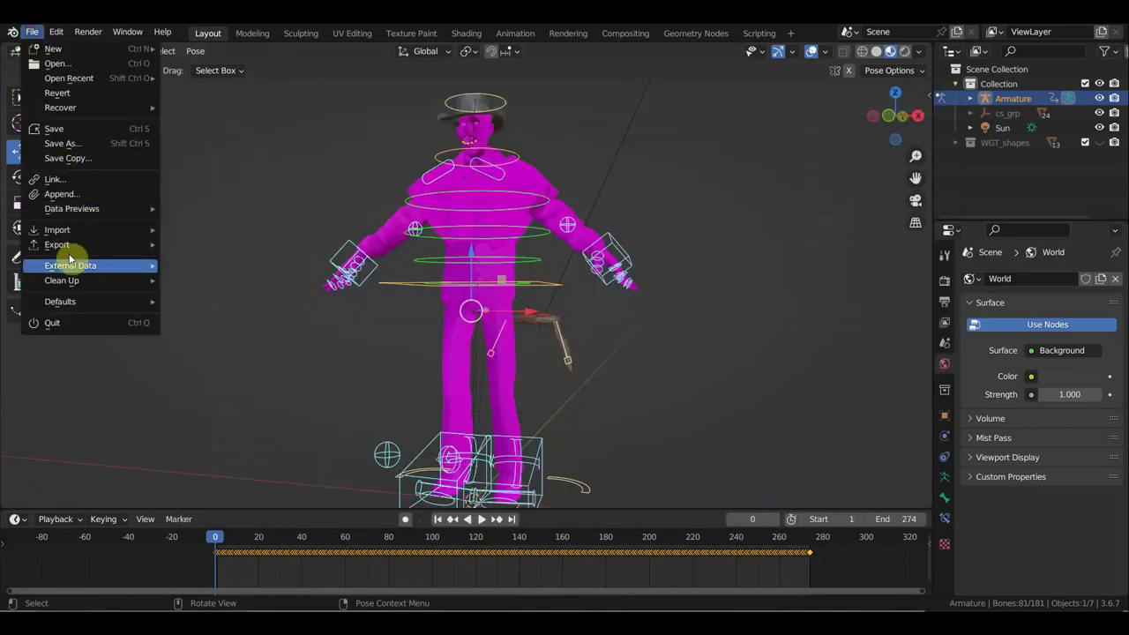
click(235, 402)
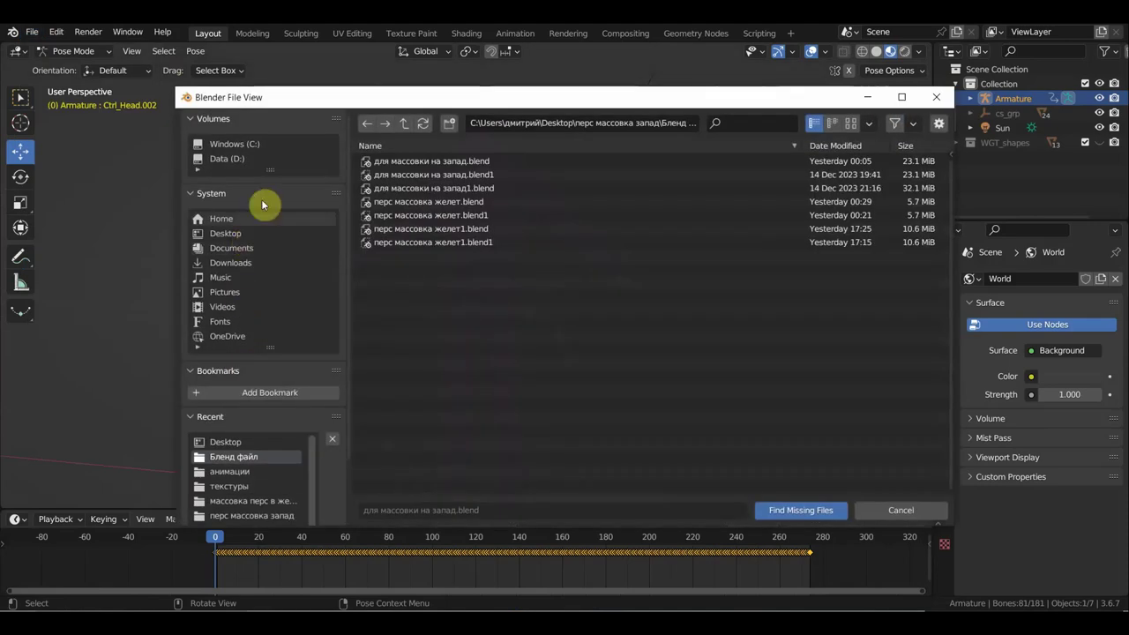
click(225, 233)
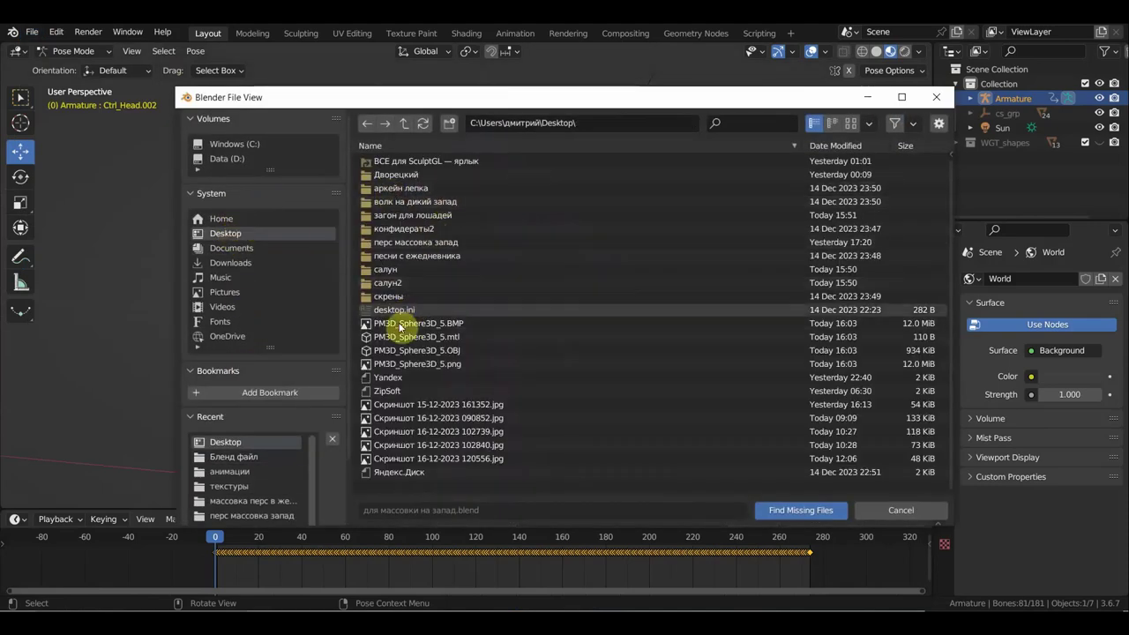
double_click(415, 242)
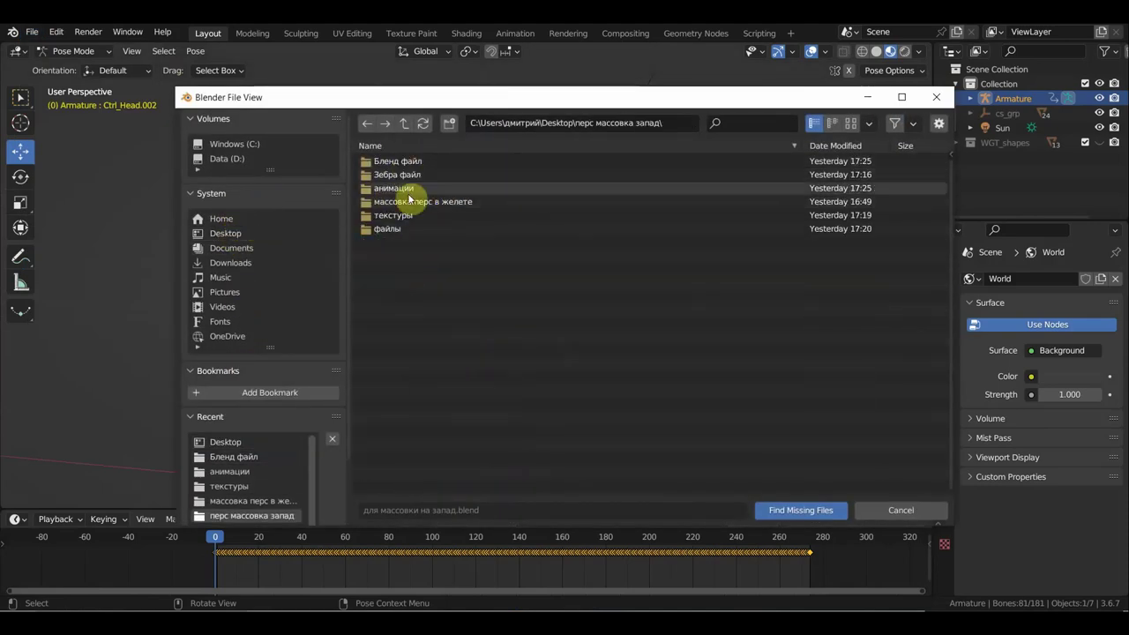
double_click(399, 217)
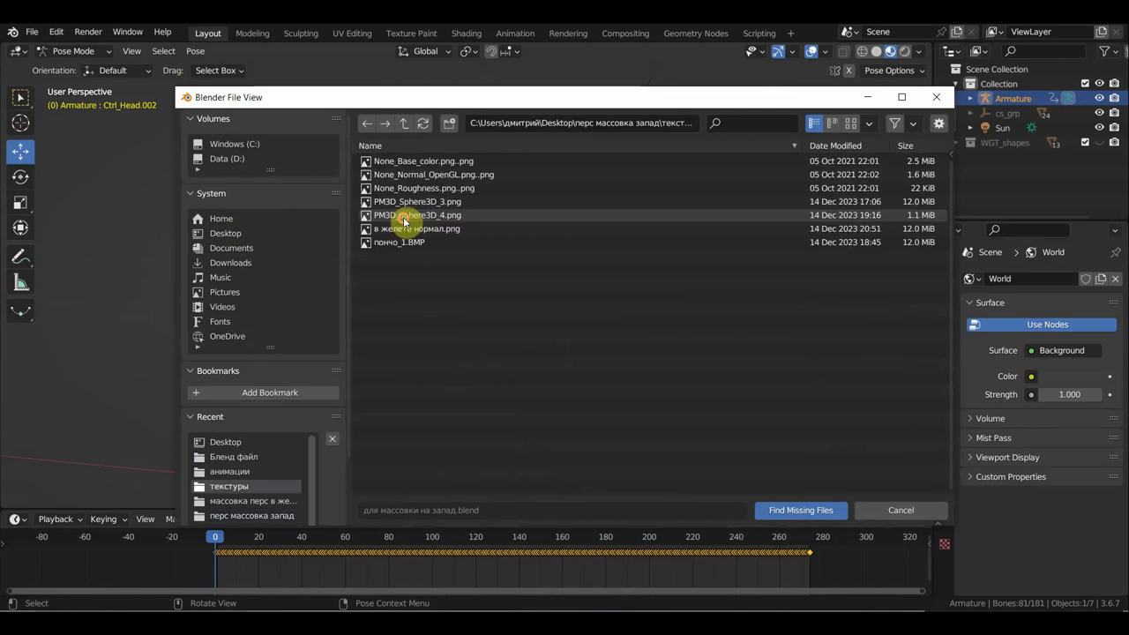
click(819, 510)
middle_drag(567, 336, 593, 308)
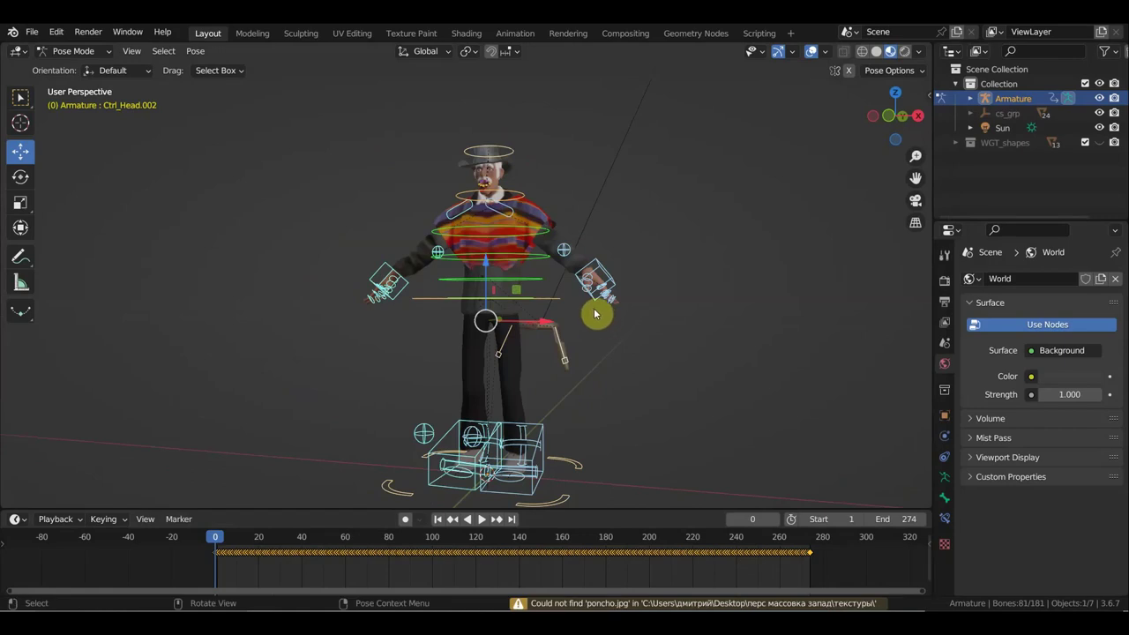
Step: Switch to the front orthographic view and deselect all the bones
key(KP_1)
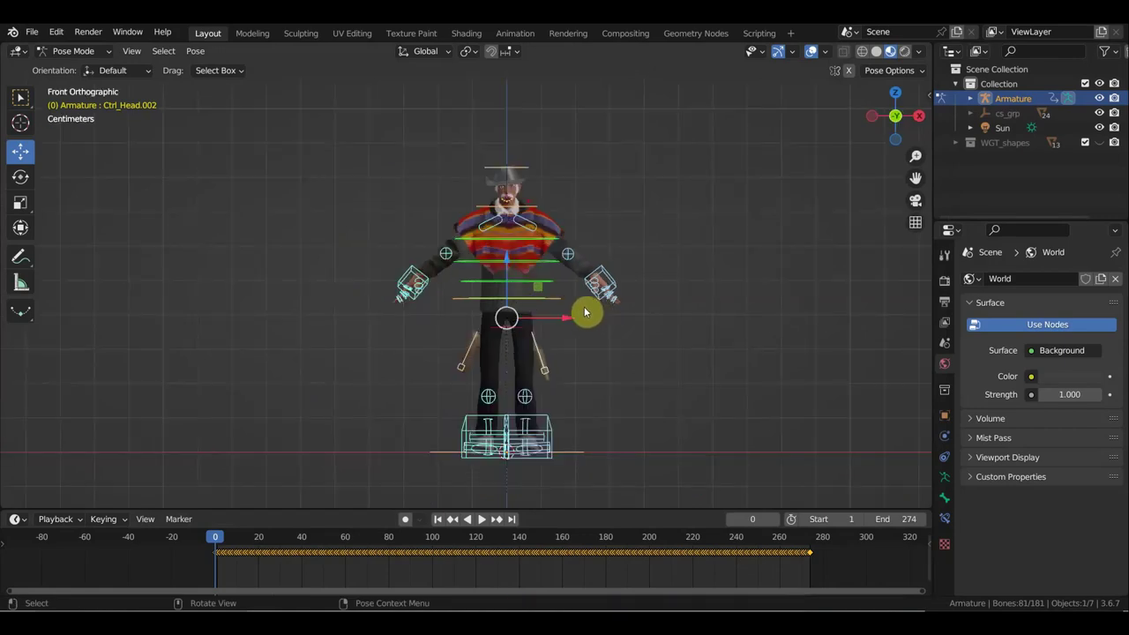
scroll(585, 311, up, 3)
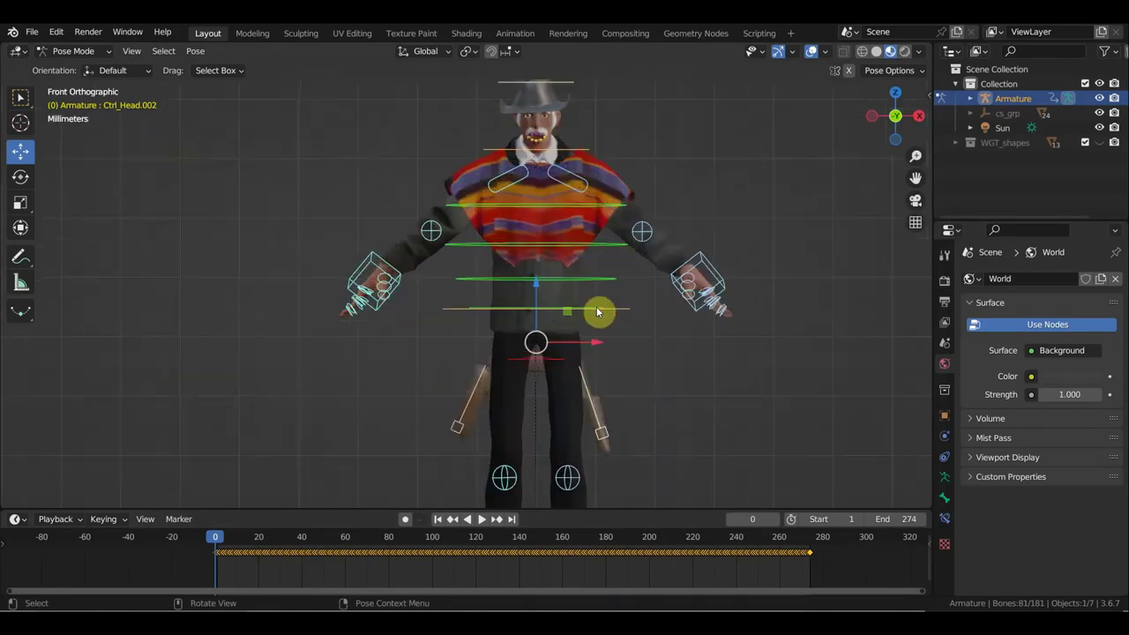
click(611, 168)
mouse_move(706, 176)
middle_down()
mouse_move(634, 252)
mouse_move(668, 247)
middle_up()
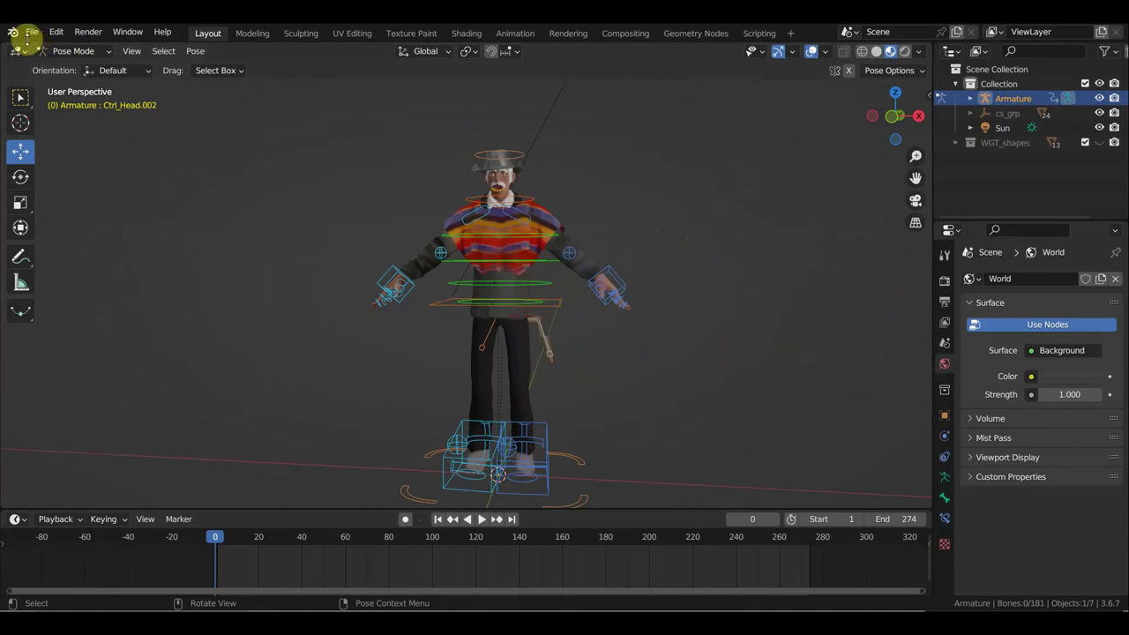
Step: Scrub and play the character's animation, then return to the start of the timeline
click(32, 33)
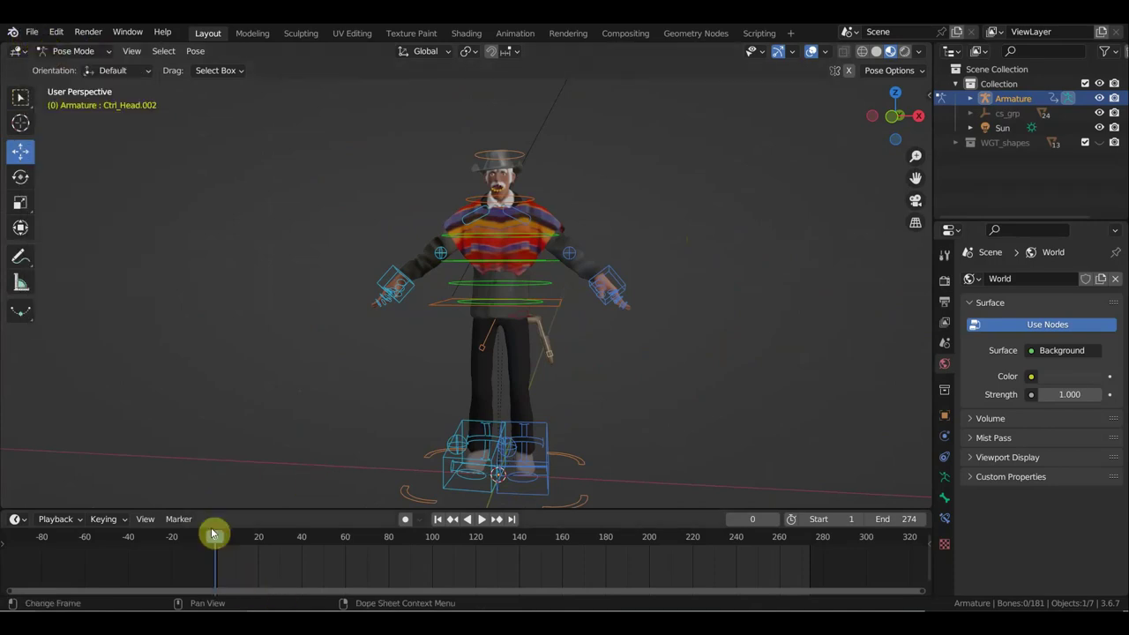
drag(219, 538, 443, 561)
key(space)
drag(545, 562, 211, 526)
click(32, 32)
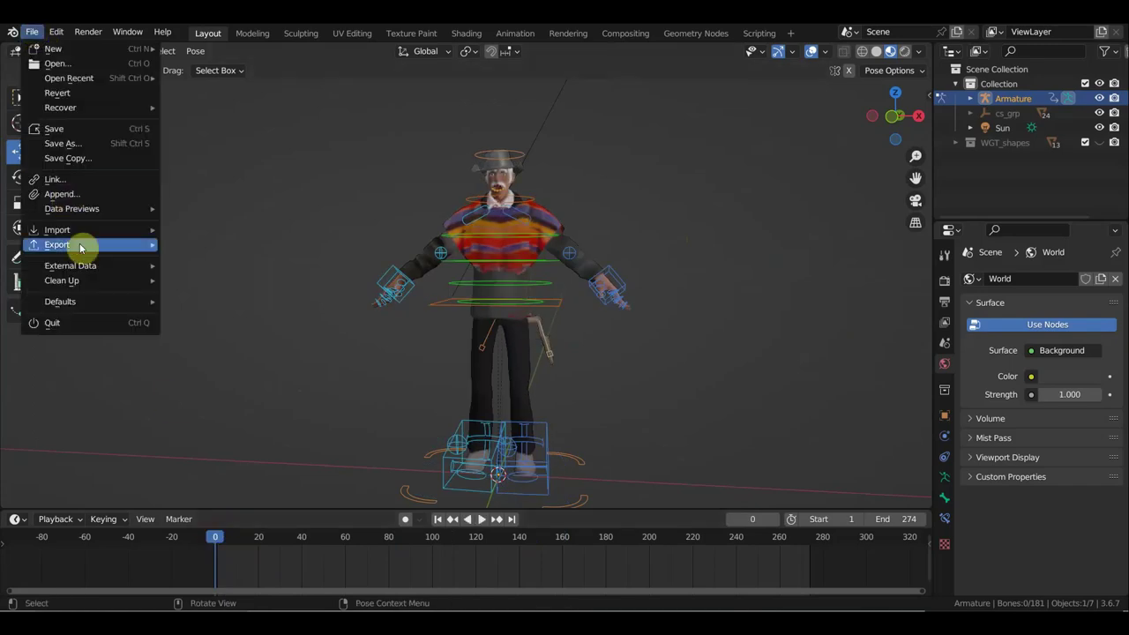
mouse_move(58, 230)
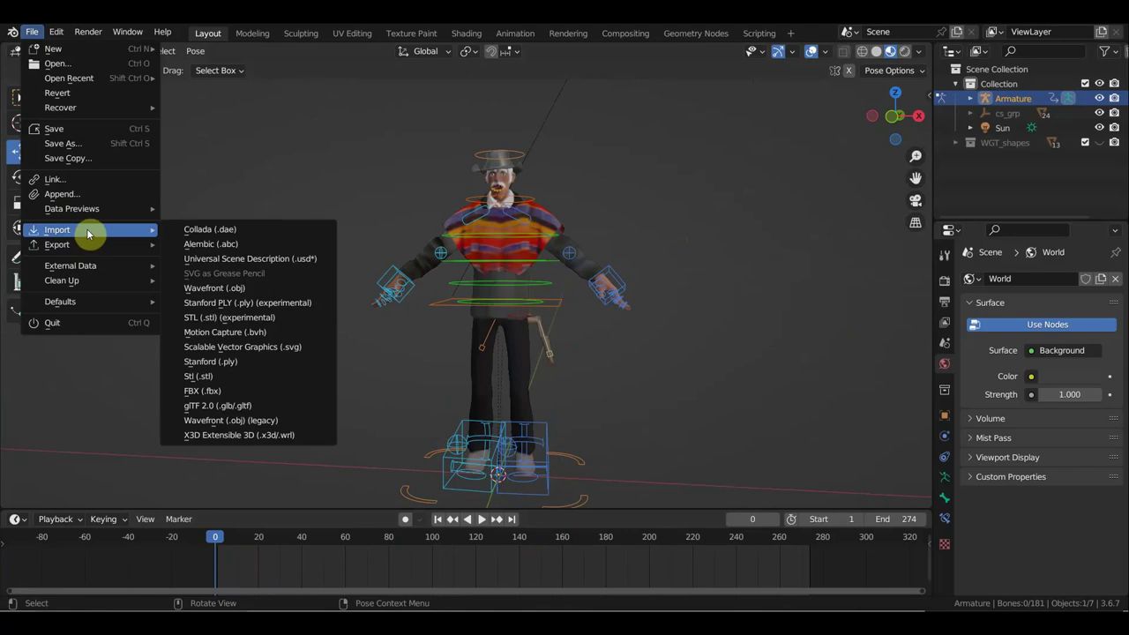
Step: Import PM3D_Sphere3D_5.OBJ from the Desktop as a Wavefront OBJ and view it from the front
click(254, 422)
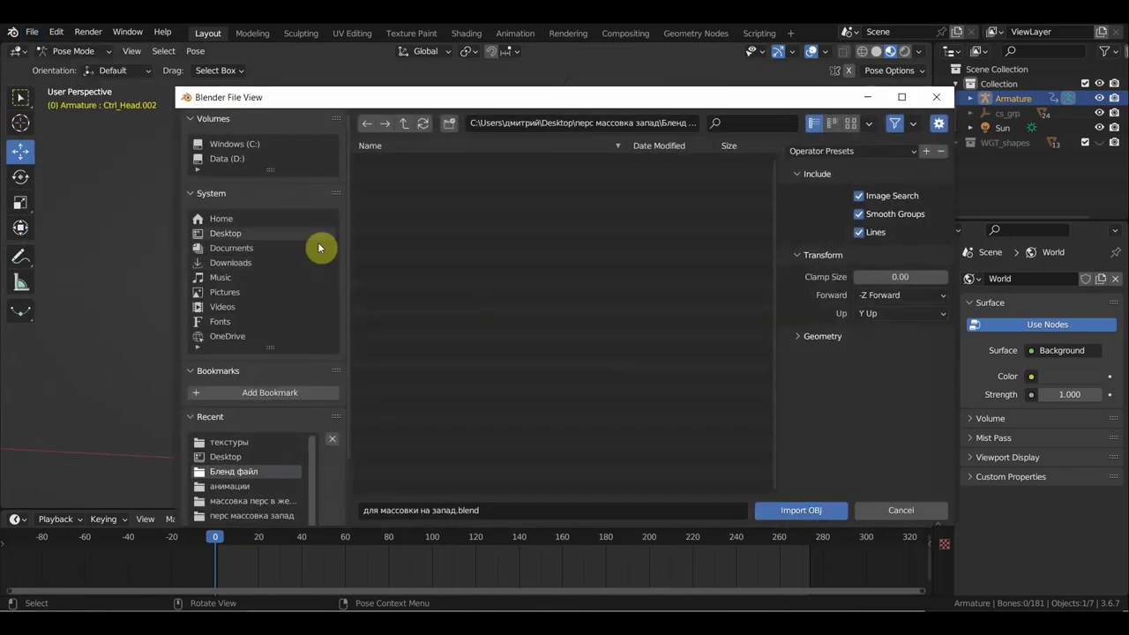
click(242, 233)
click(413, 325)
double_click(413, 325)
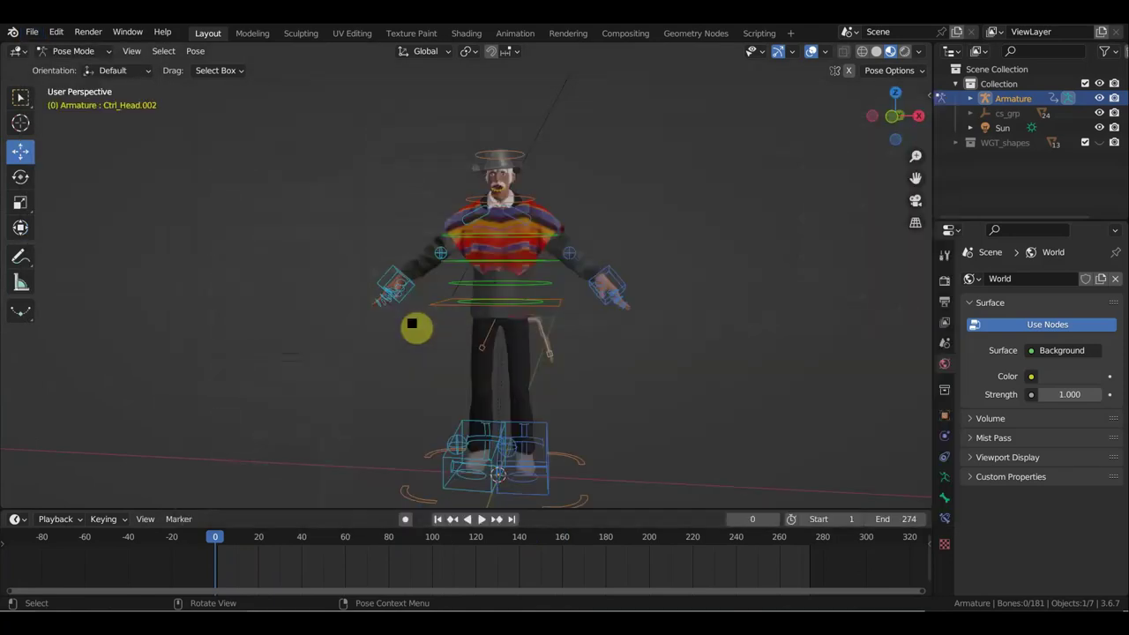
scroll(597, 363, down, 4)
key(KP_1)
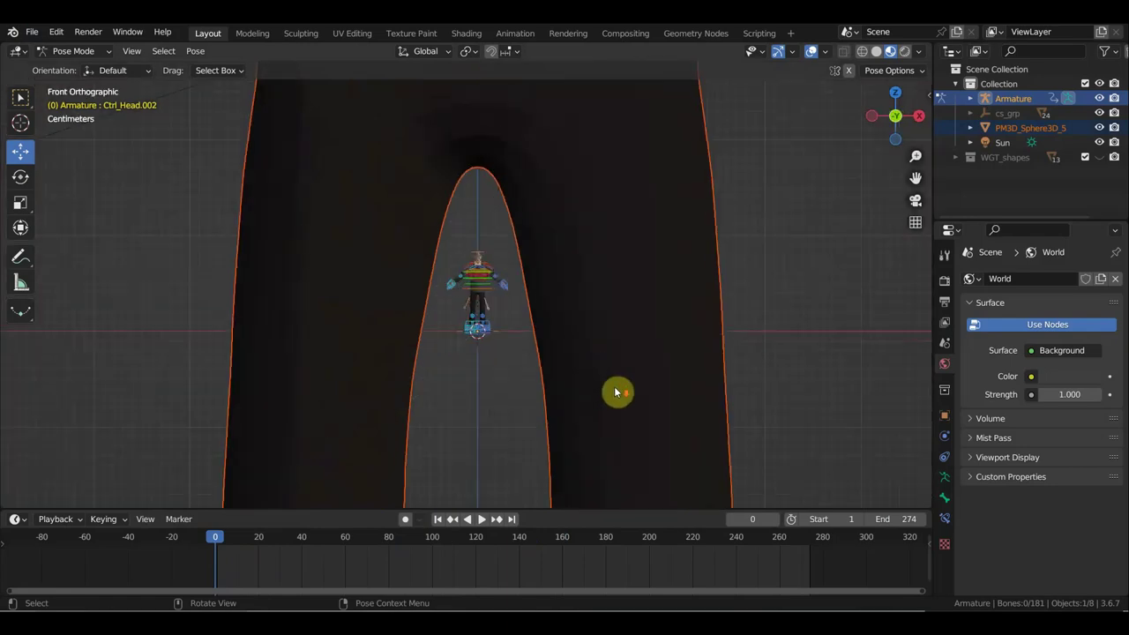
scroll(648, 401, up, 10)
scroll(686, 415, down, 4)
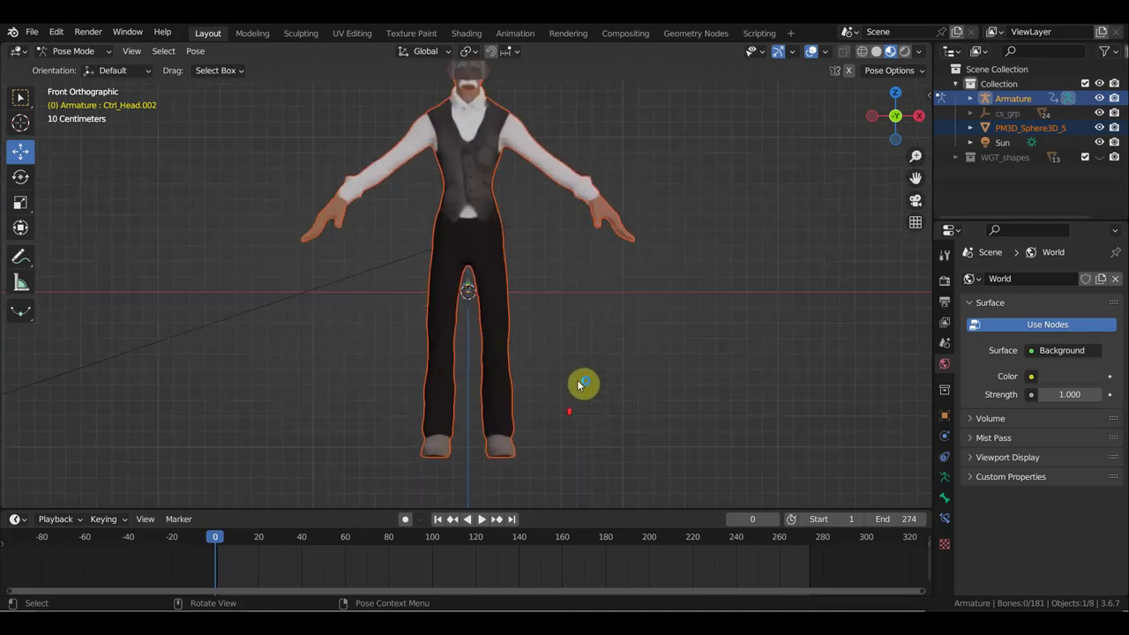
Step: Inspect the imported model from back and sides, then switch the rig from Pose Mode to Object Mode
drag(668, 289, 597, 188)
drag(639, 245, 605, 196)
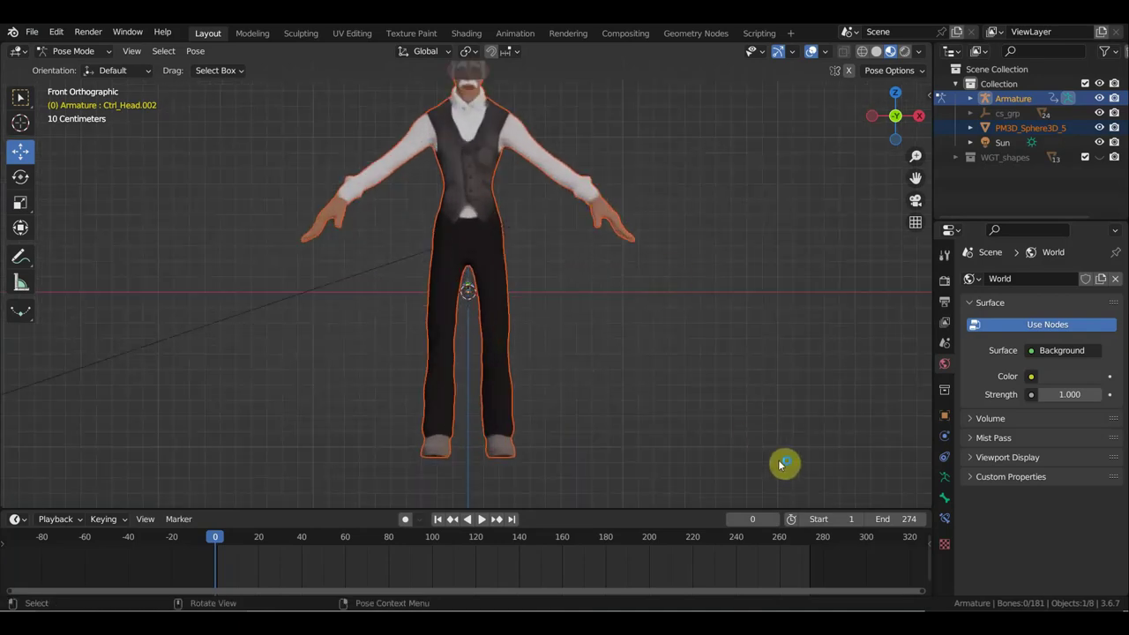
mouse_move(724, 448)
middle_down()
mouse_move(396, 460)
mouse_move(426, 449)
middle_up()
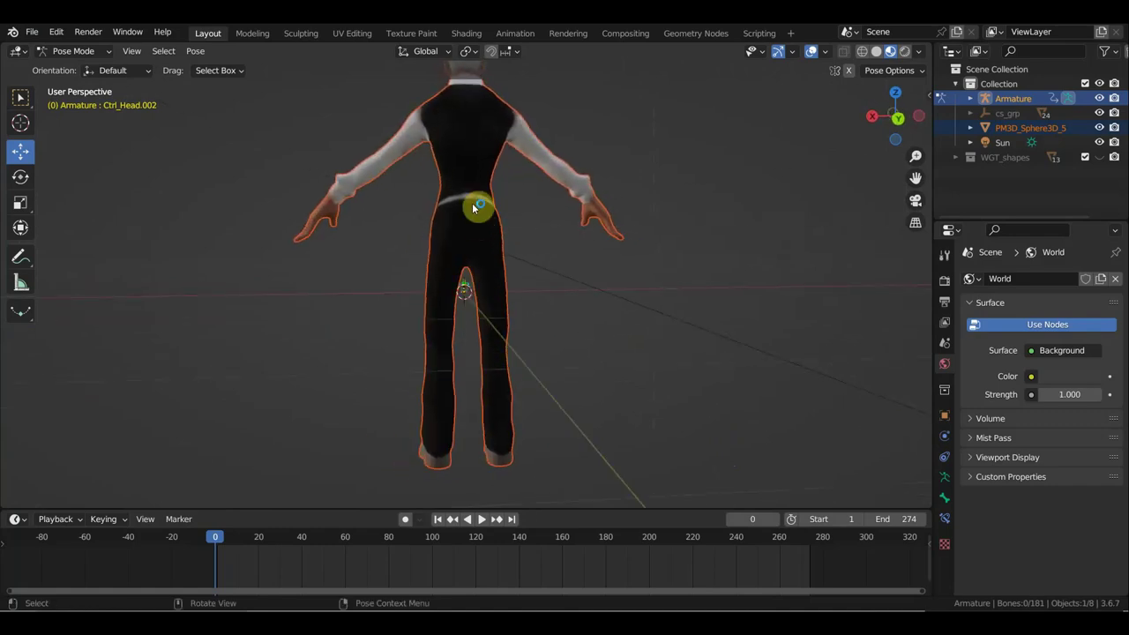
scroll(565, 207, down, 2)
scroll(569, 204, up, 2)
scroll(587, 247, up, 2)
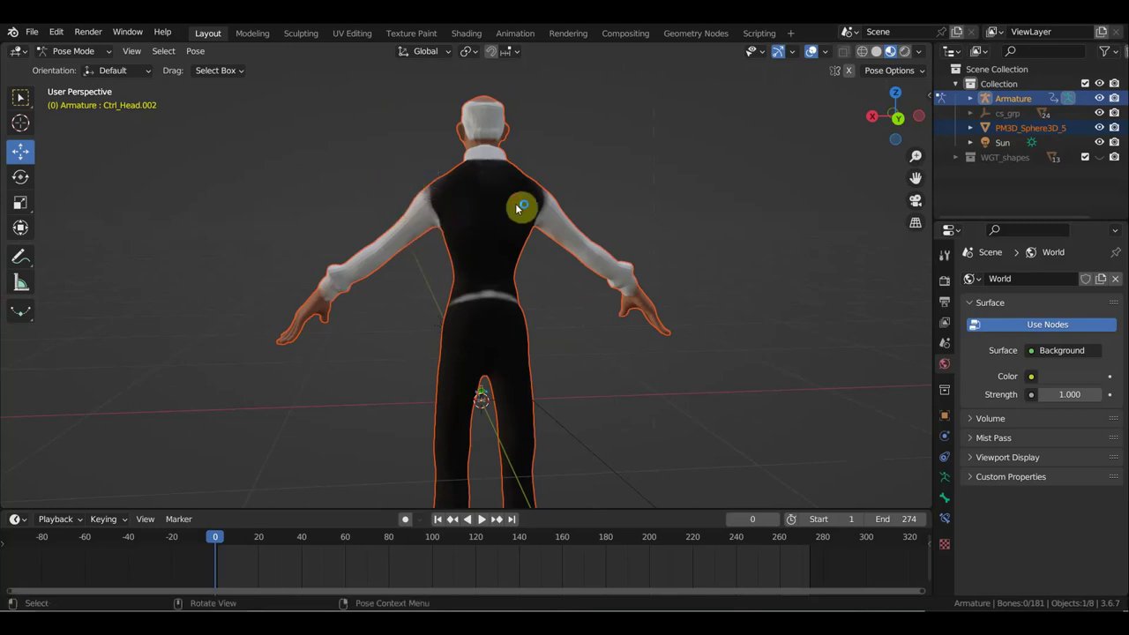
key(KP_1)
middle_drag(560, 222, 779, 220)
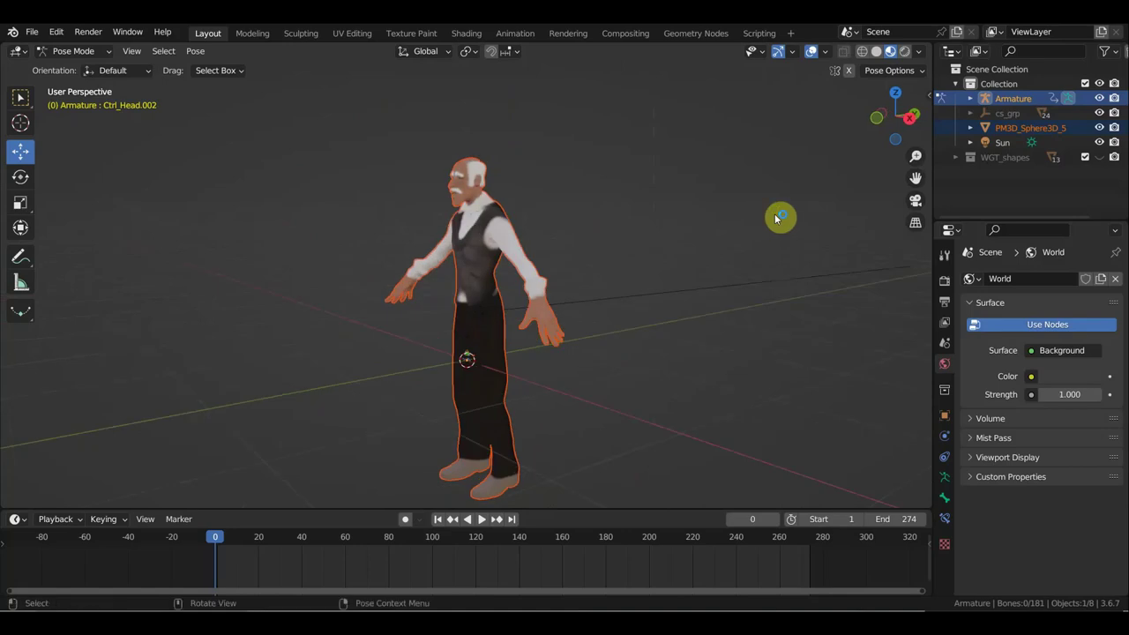
key(KP_1)
scroll(539, 274, up, 2)
scroll(537, 273, up, 2)
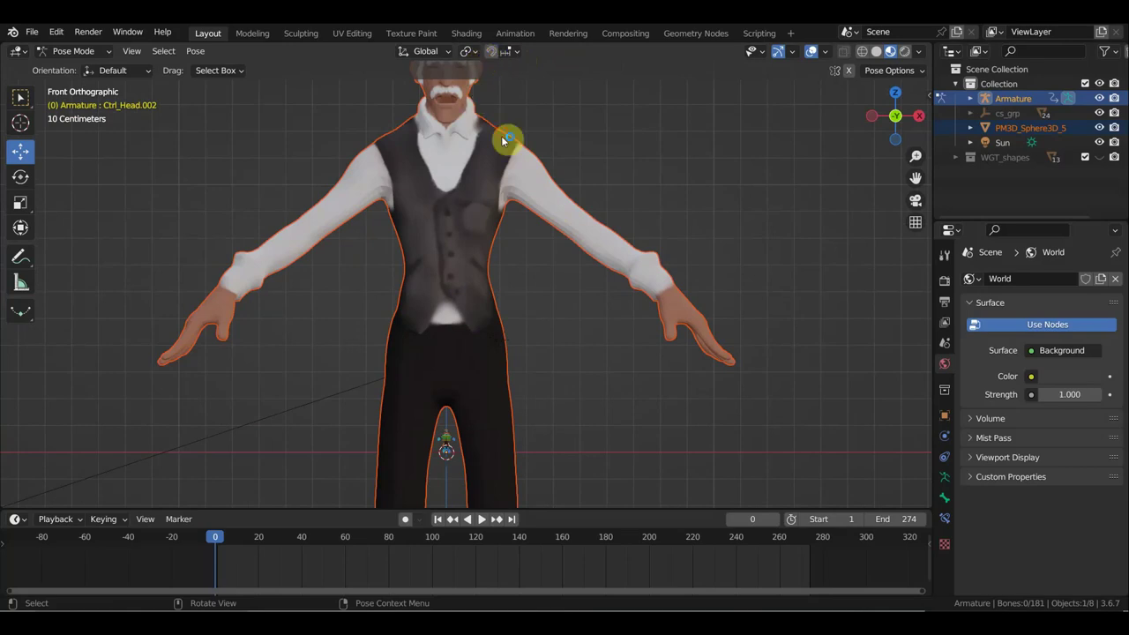
scroll(505, 141, down, 2)
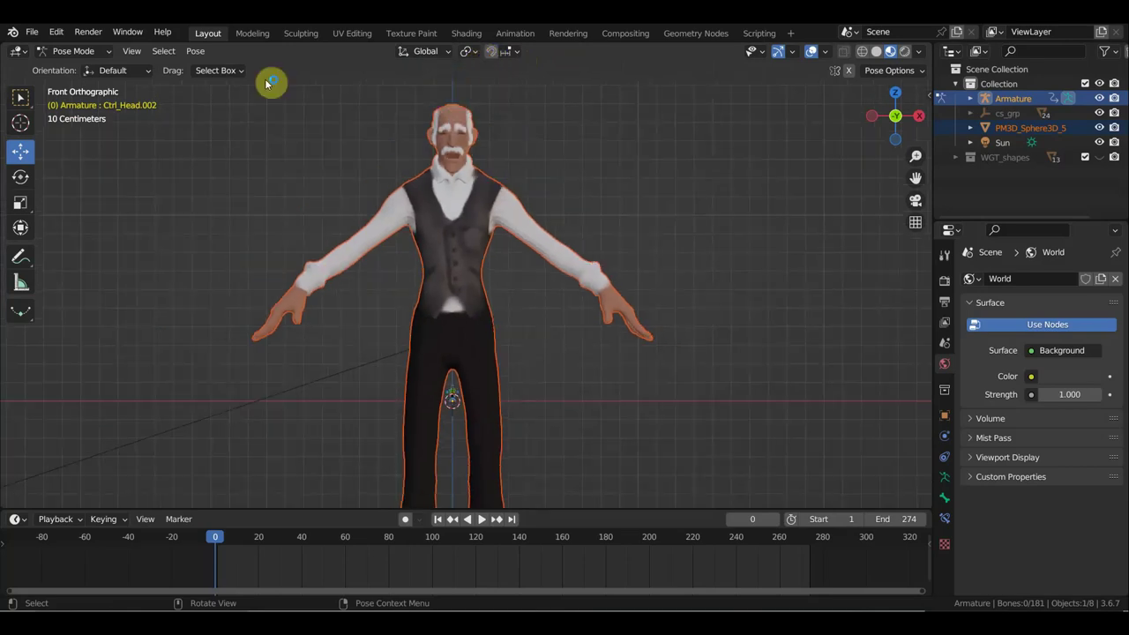
click(49, 53)
click(79, 72)
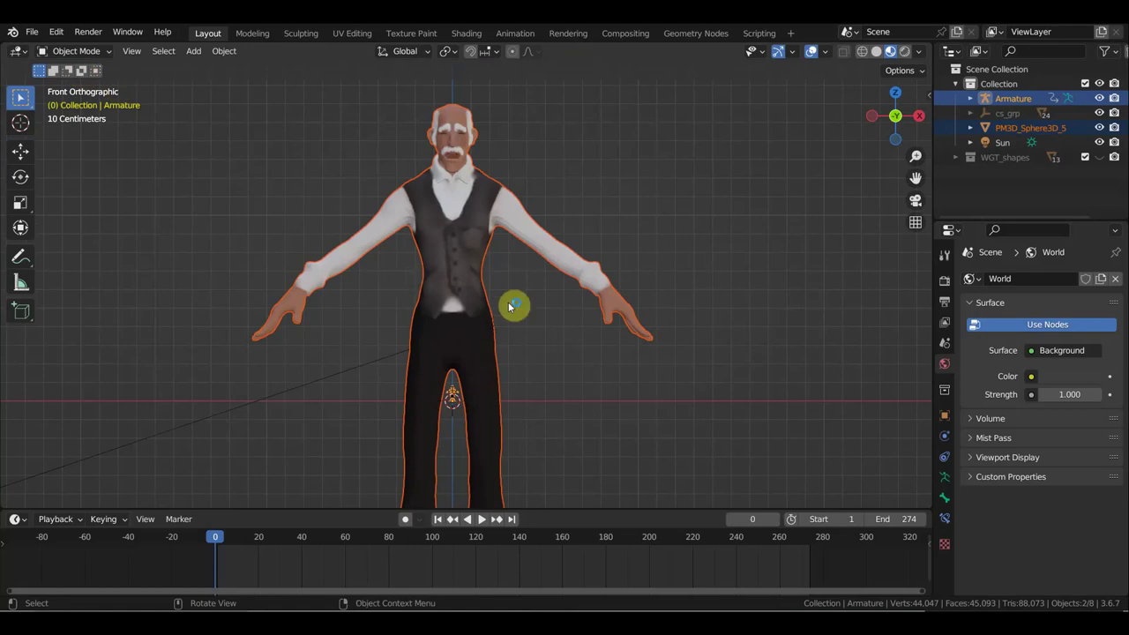
Step: Scale the imported old-man model down (0.043, then 0.667) and raise it to match the rig
click(510, 215)
key(s)
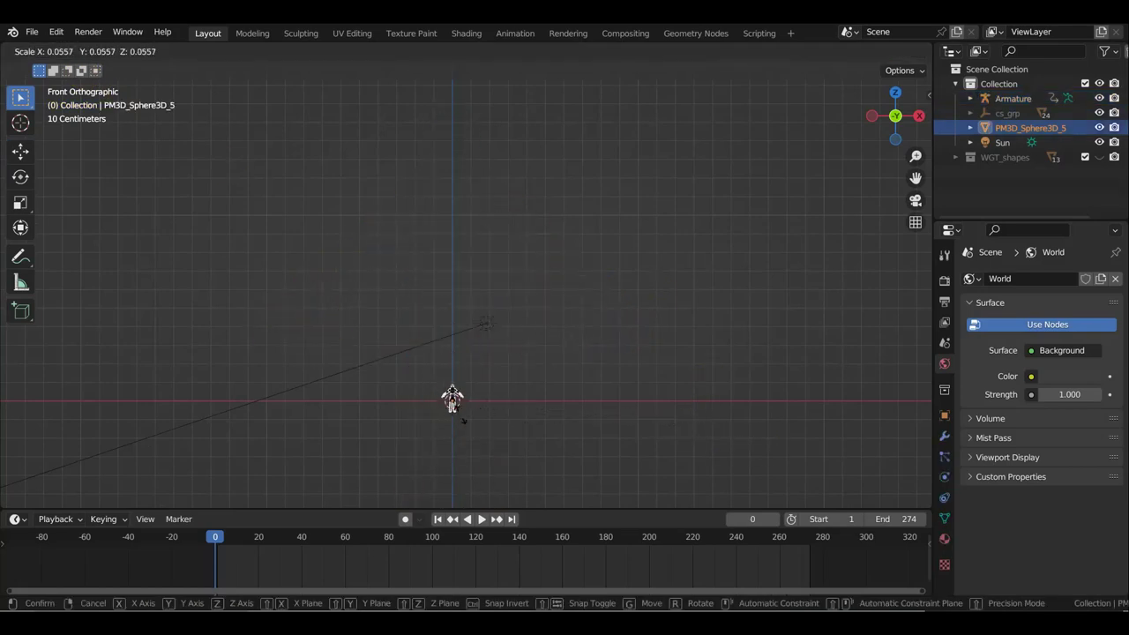
click(487, 429)
scroll(508, 401, up, 1)
mouse_move(507, 401)
shift+middle_down()
mouse_move(479, 277)
mouse_move(585, 221)
shift+middle_up()
scroll(535, 262, up, 4)
scroll(537, 239, up, 3)
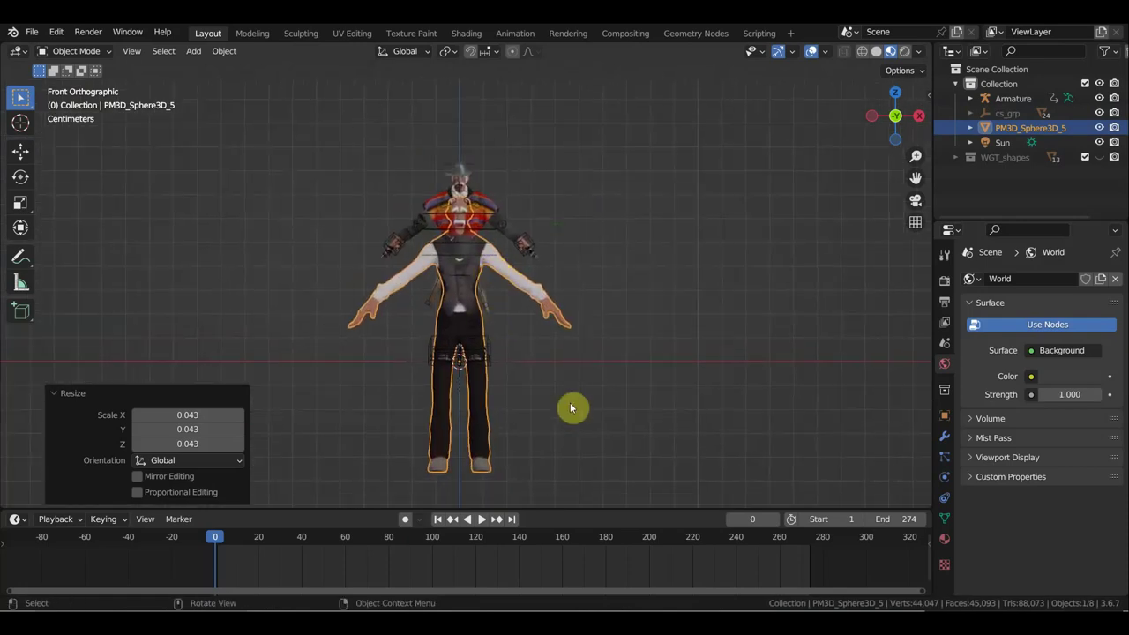
key(s)
click(596, 375)
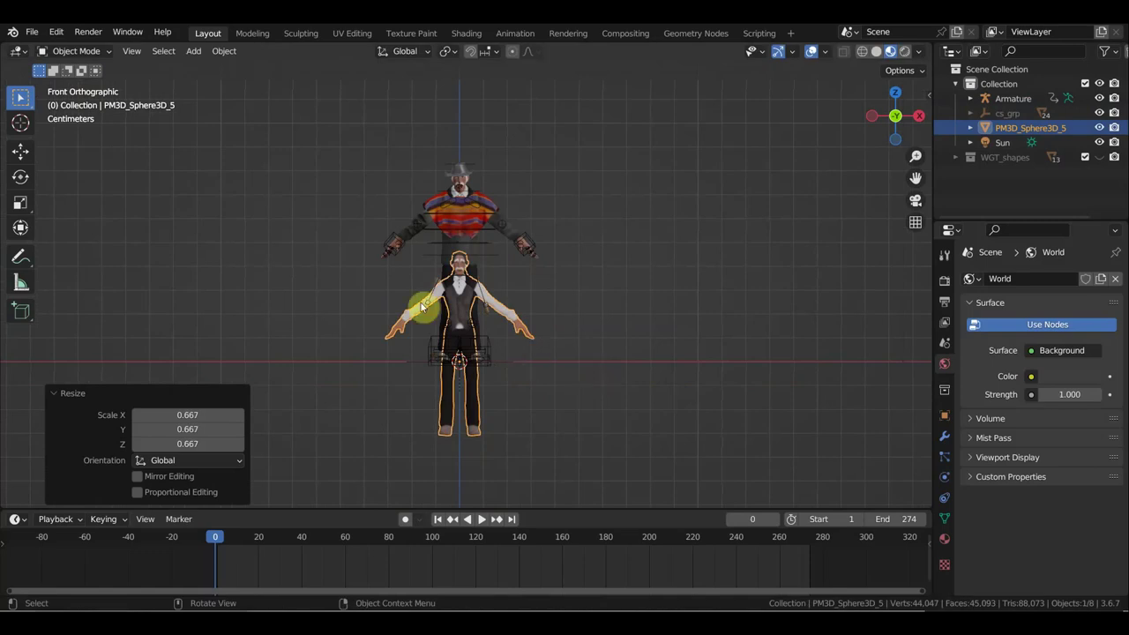
click(20, 151)
drag(460, 316, 470, 225)
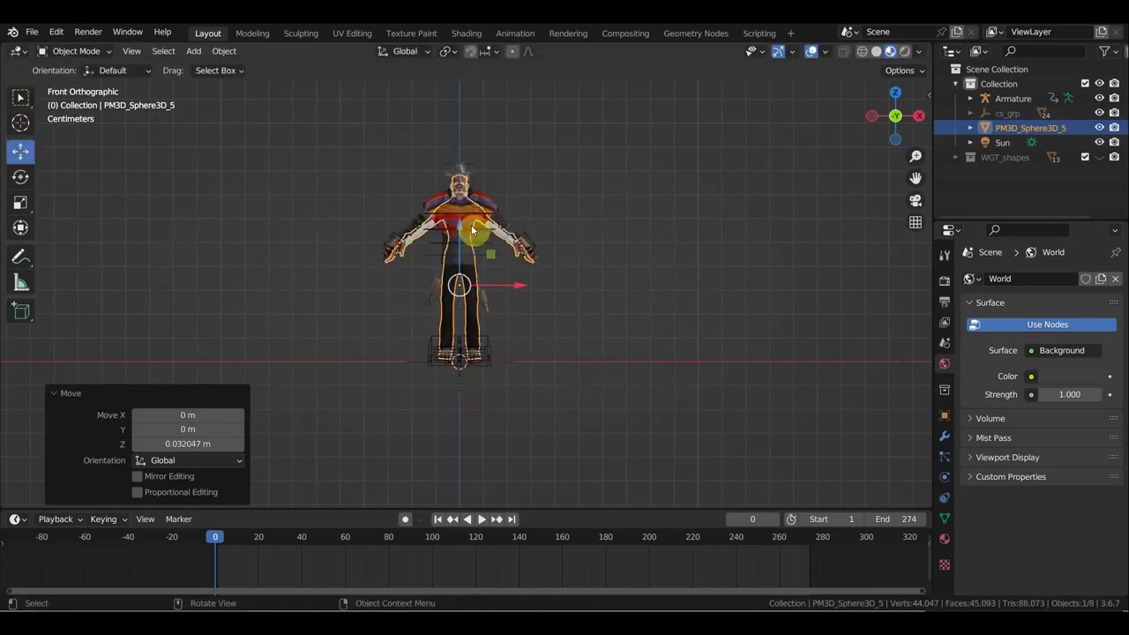
Step: Check the model in side and front views and set its origin to the 3D cursor at the feet
scroll(537, 297, up, 2)
middle_drag(538, 297, 361, 303)
key(KP_3)
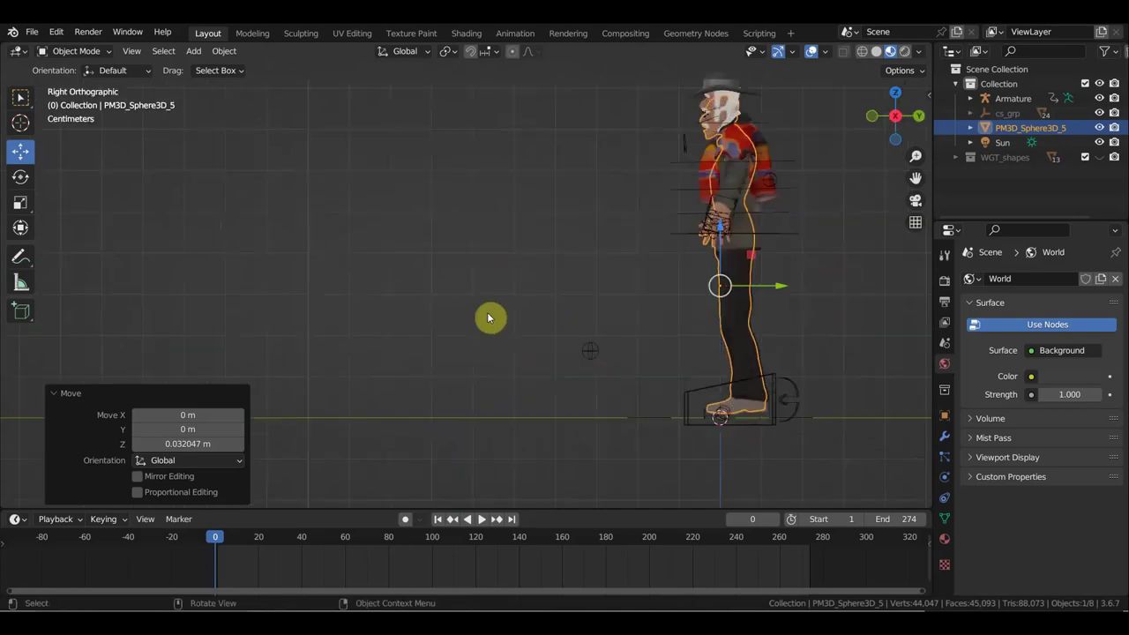
shift+middle_drag(756, 421, 449, 366)
scroll(484, 375, up, 2)
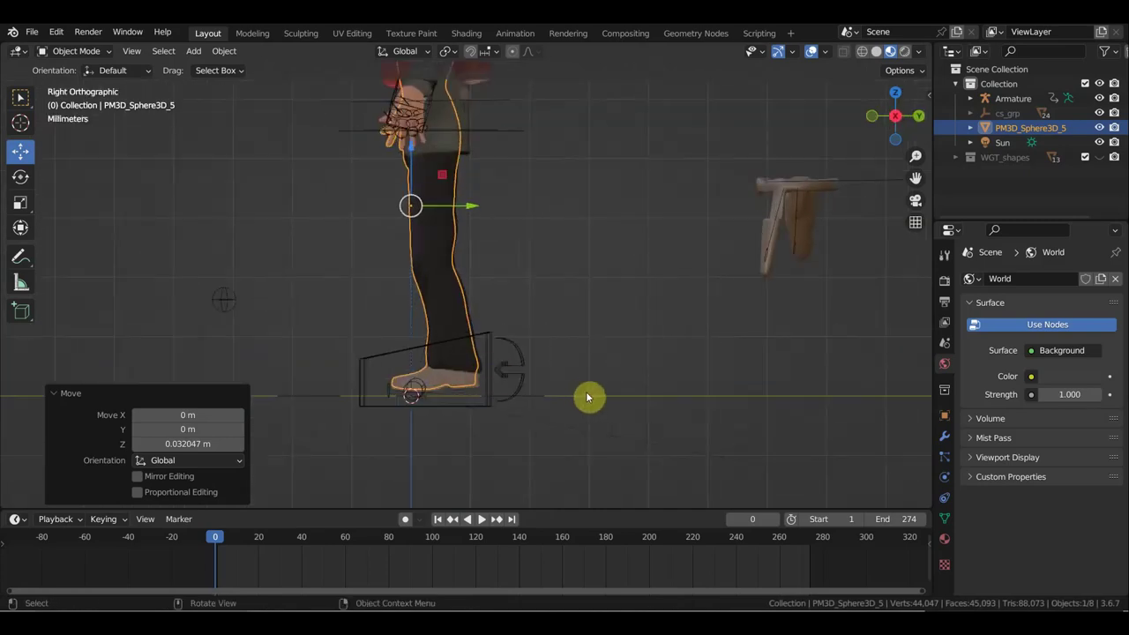
mouse_move(572, 394)
middle_down()
mouse_move(585, 356)
mouse_move(550, 330)
mouse_move(559, 344)
middle_up()
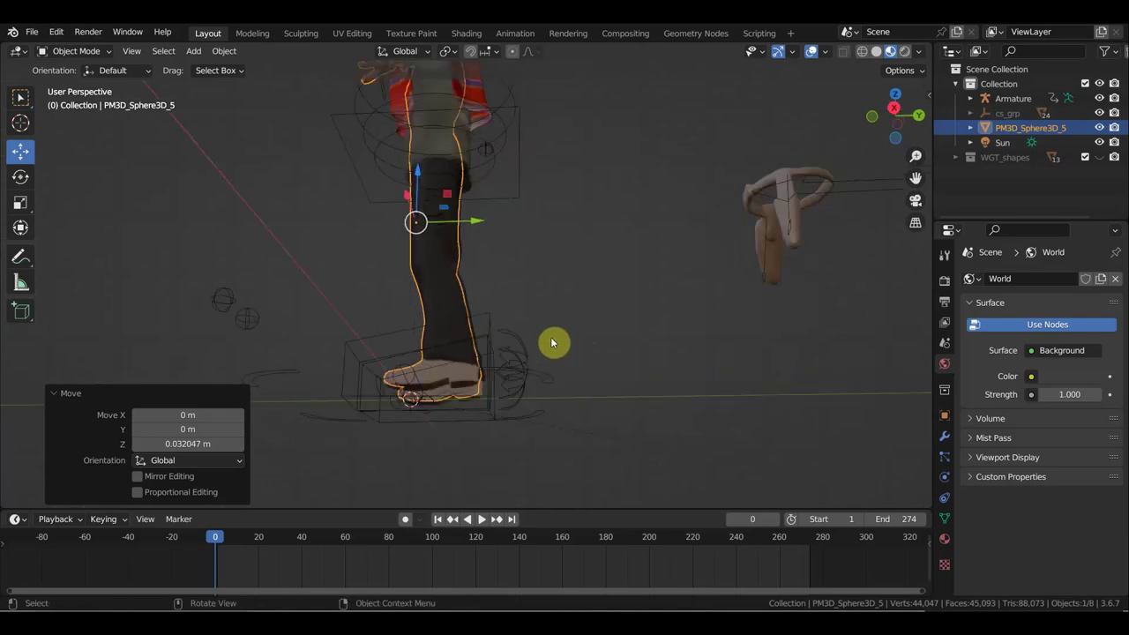
key(KP_3)
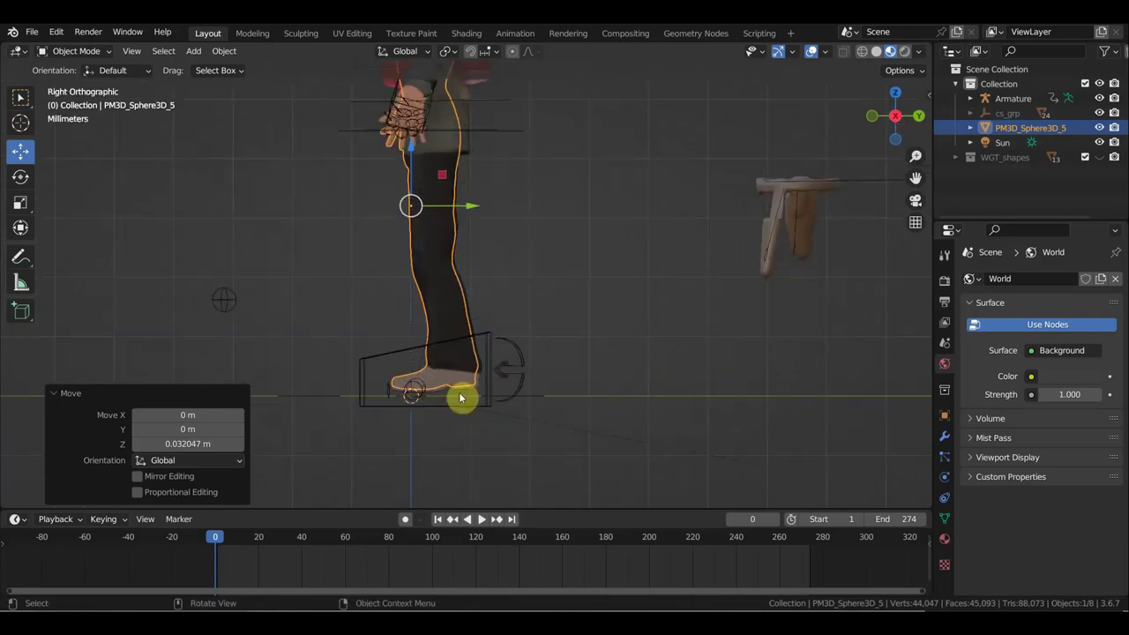
key(KP_1)
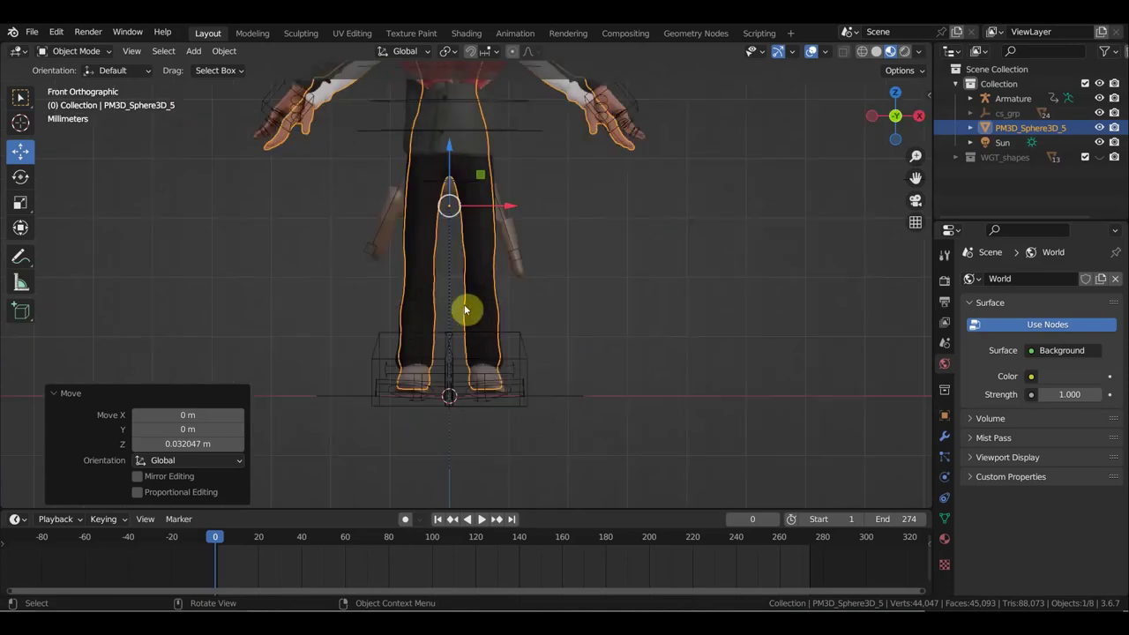
click(225, 51)
mouse_move(250, 83)
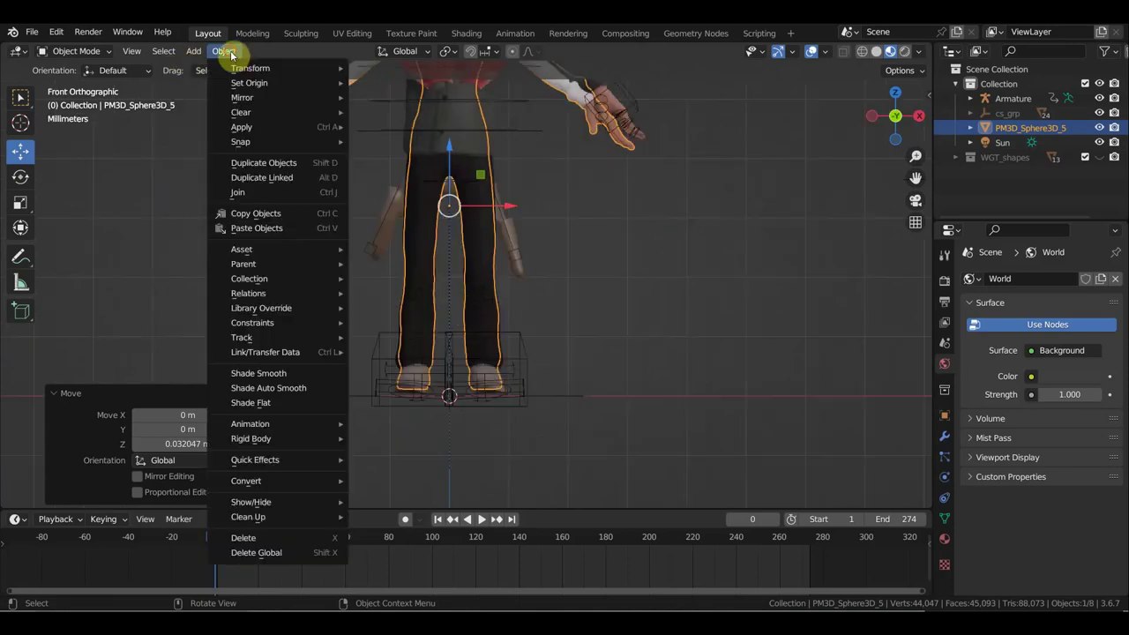
click(439, 116)
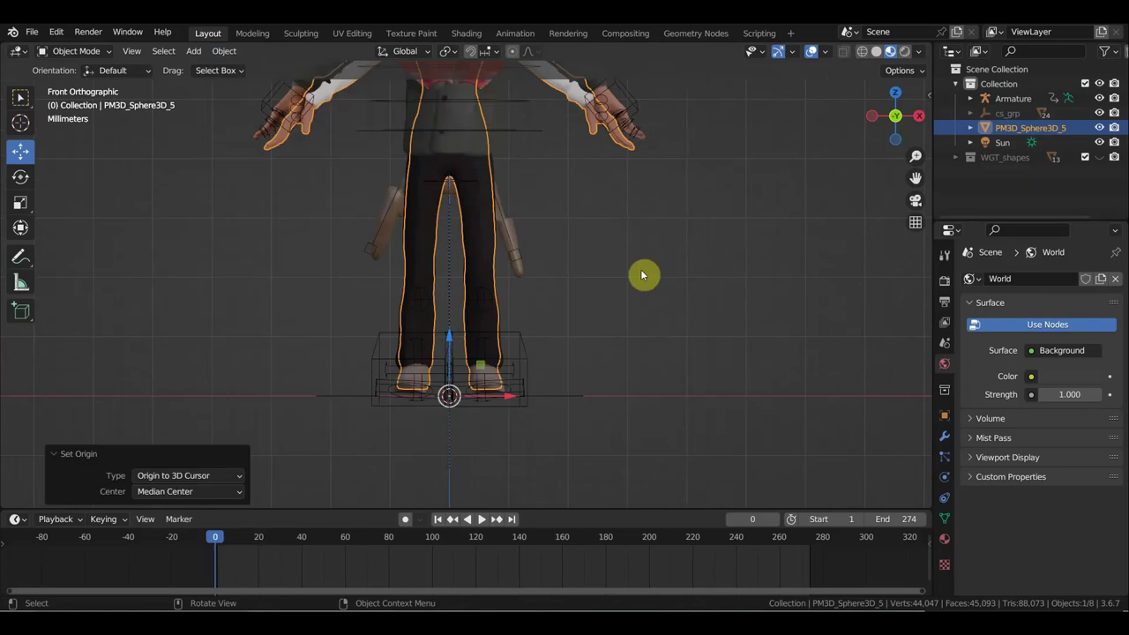
Step: Scale the character to 1.05 and select the colourful striped garment
scroll(477, 319, down, 3)
scroll(421, 416, up, 1)
scroll(514, 406, down, 1)
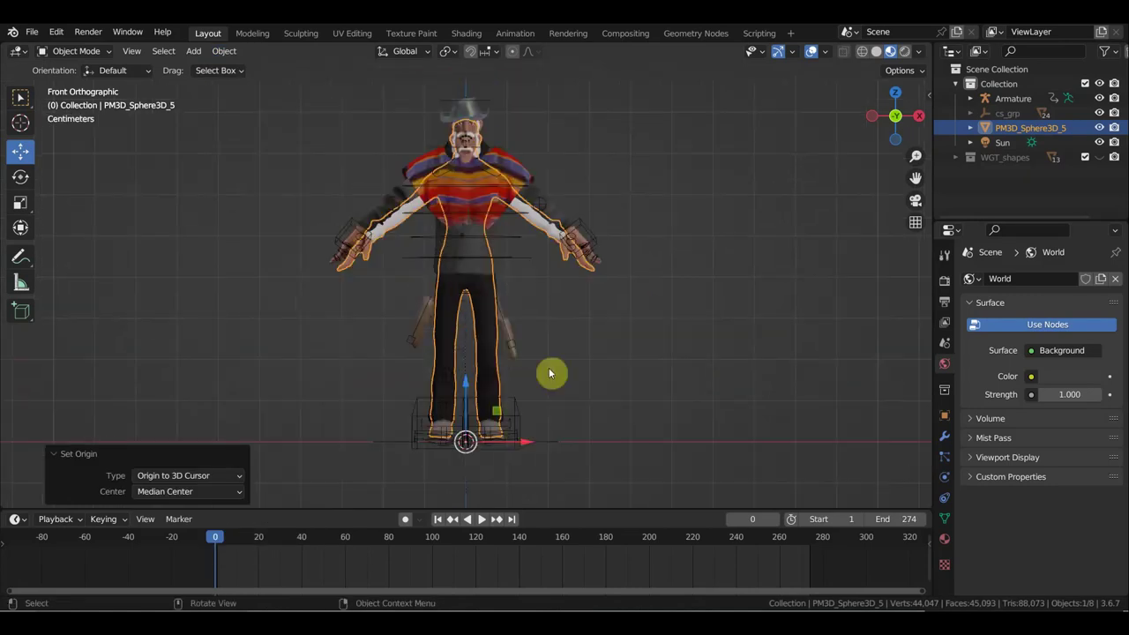
key(s)
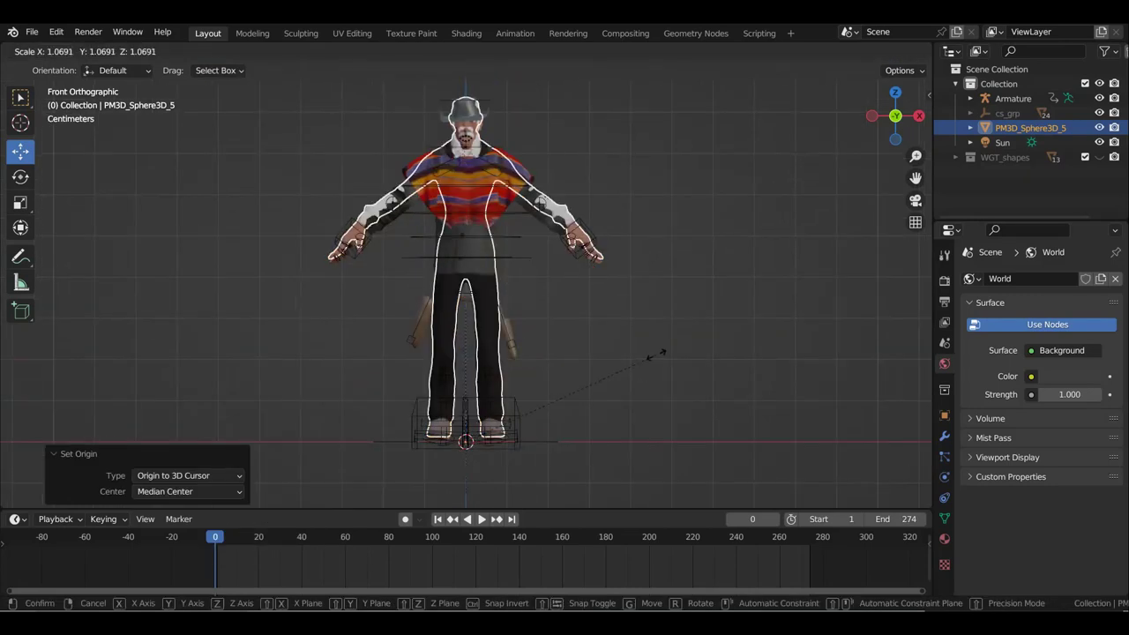
click(653, 356)
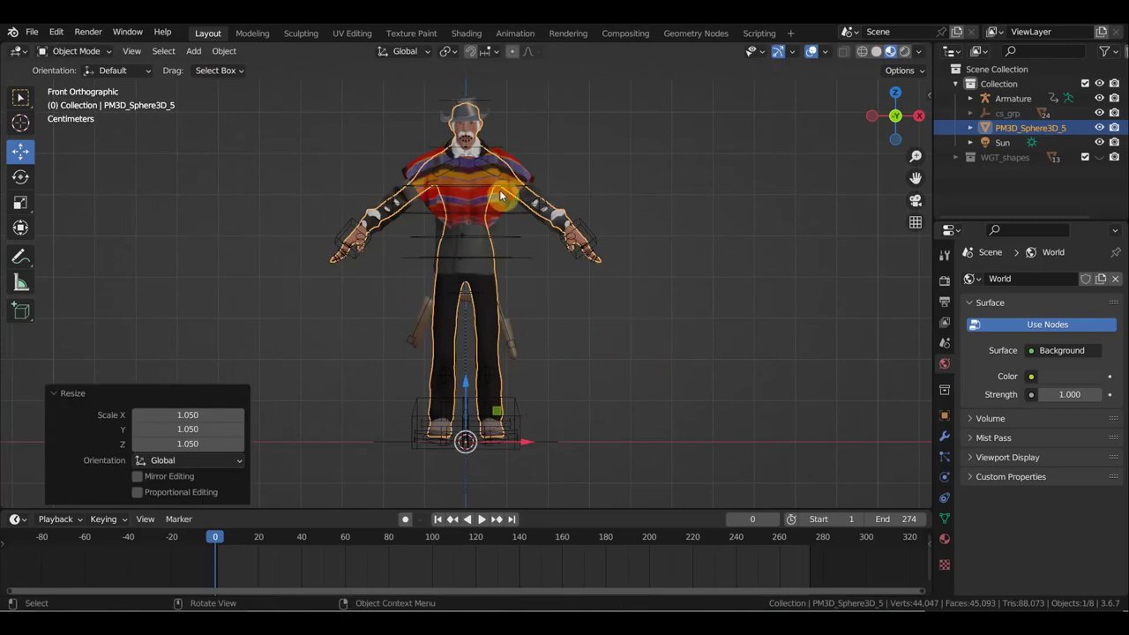
click(519, 165)
Step: Delete the striped garment, the hat and the coat to expose the vest
key(Delete)
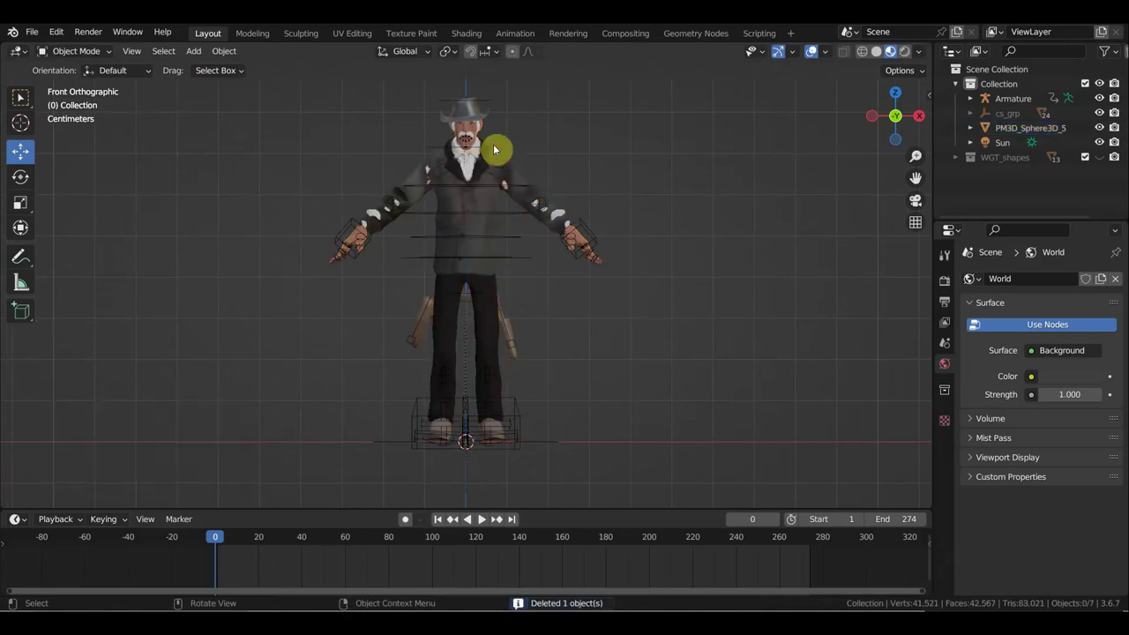
click(485, 116)
key(Delete)
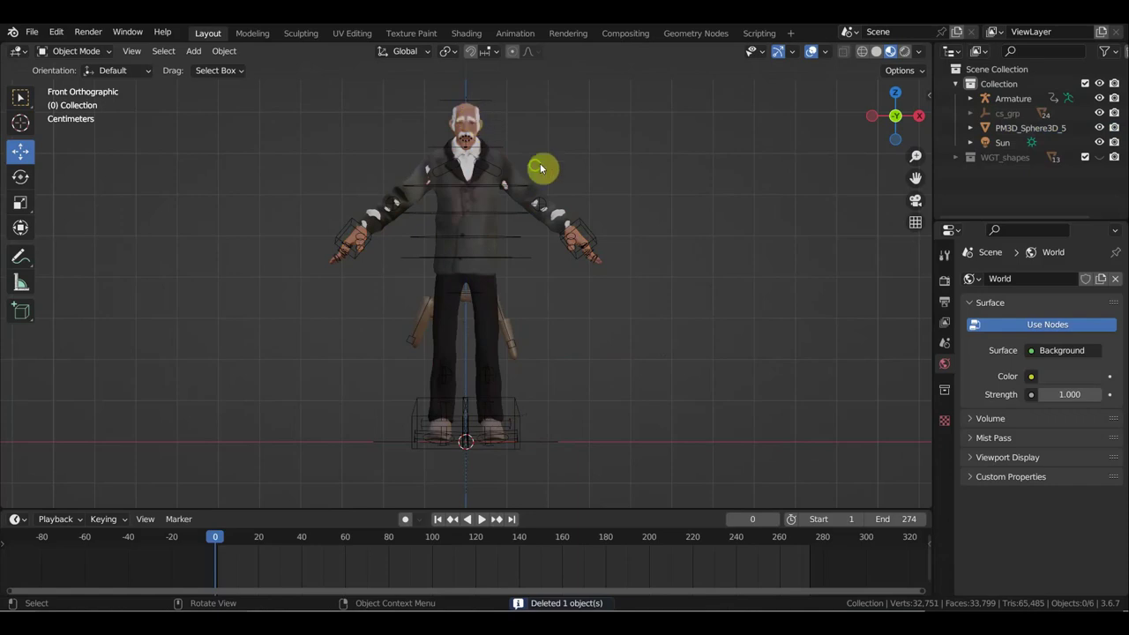
middle_drag(541, 167, 443, 197)
scroll(503, 256, up, 4)
click(565, 179)
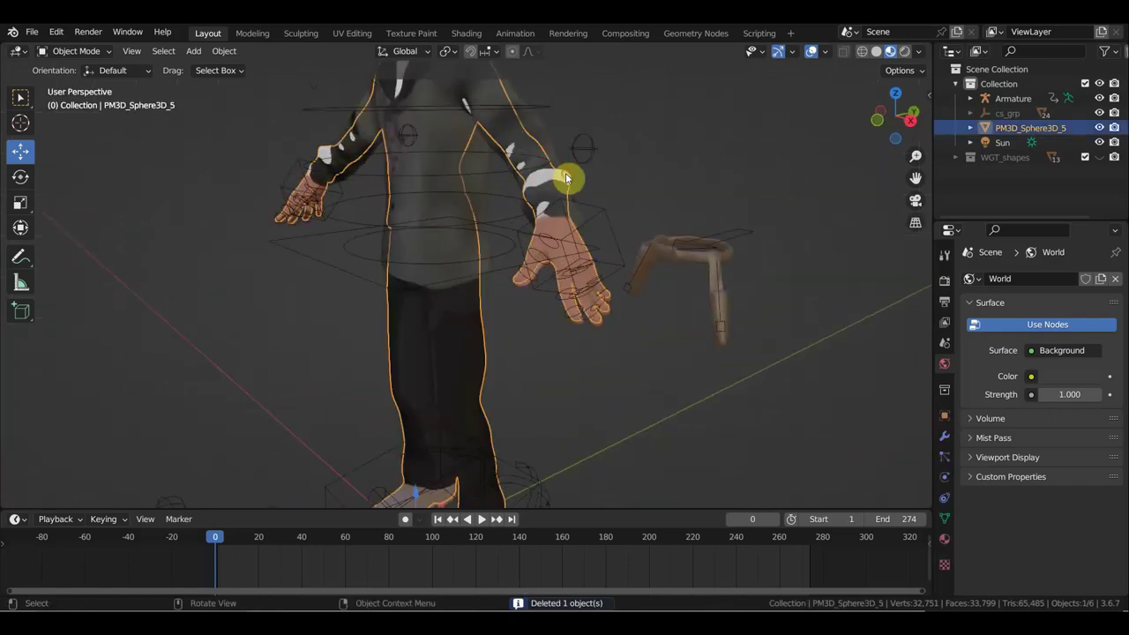
click(547, 139)
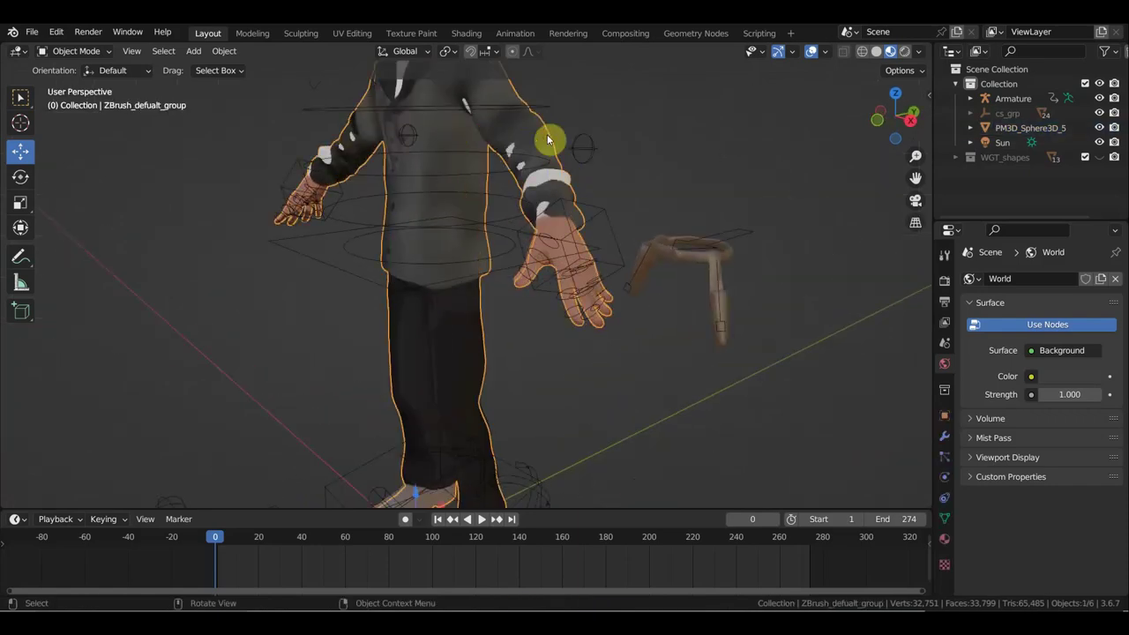
key(Delete)
scroll(495, 285, down, 5)
middle_drag(474, 309, 559, 300)
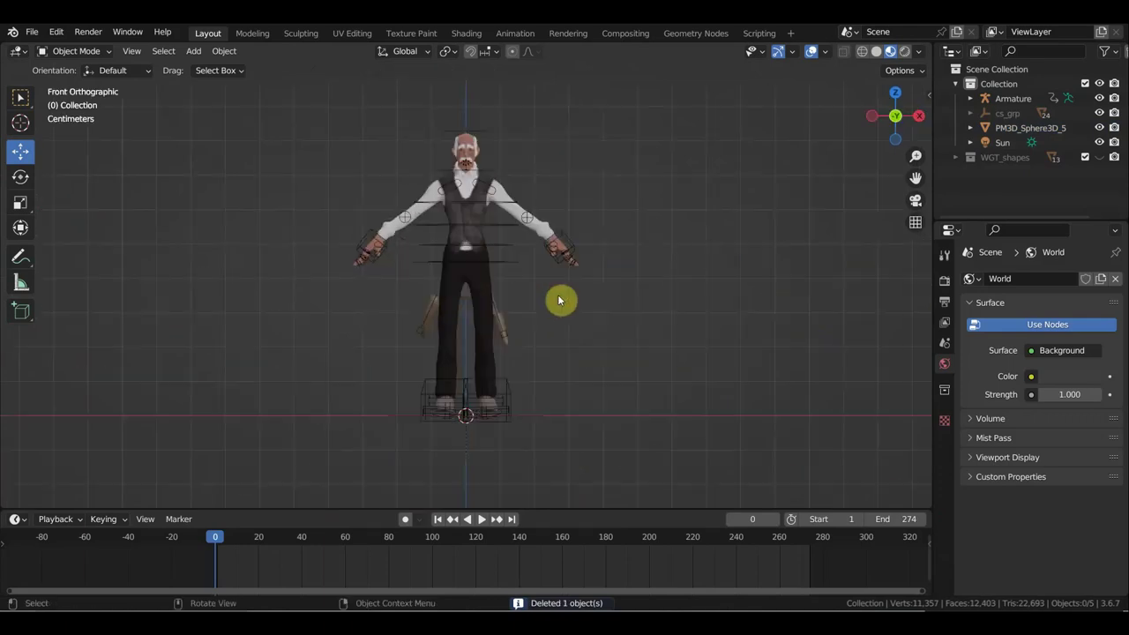
scroll(559, 300, up, 2)
scroll(536, 292, up, 2)
Step: Parent the vest and body mesh to the Armature with Automatic Weights
click(532, 132)
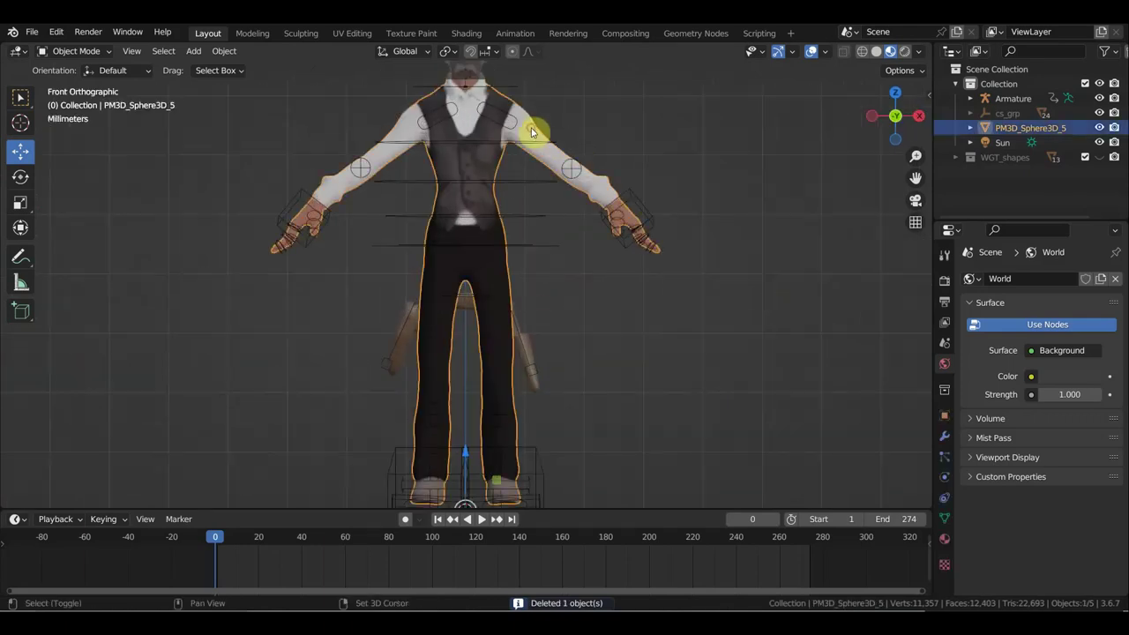
shift+click(572, 170)
key(ctrl+p)
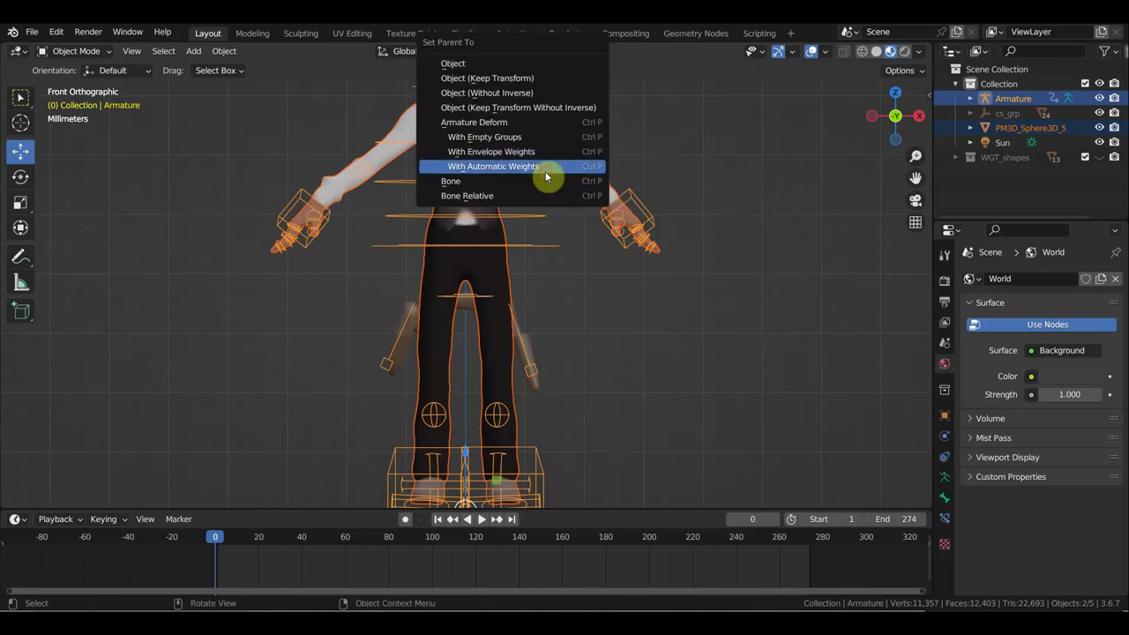
click(542, 168)
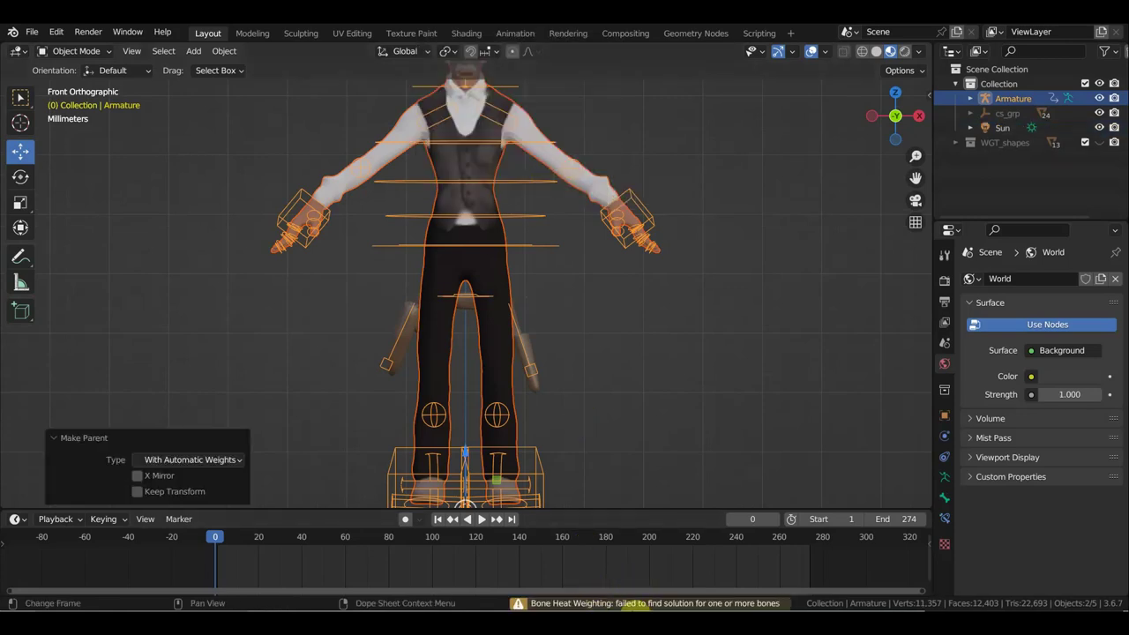
scroll(638, 396, down, 3)
shift+middle_drag(628, 379, 631, 404)
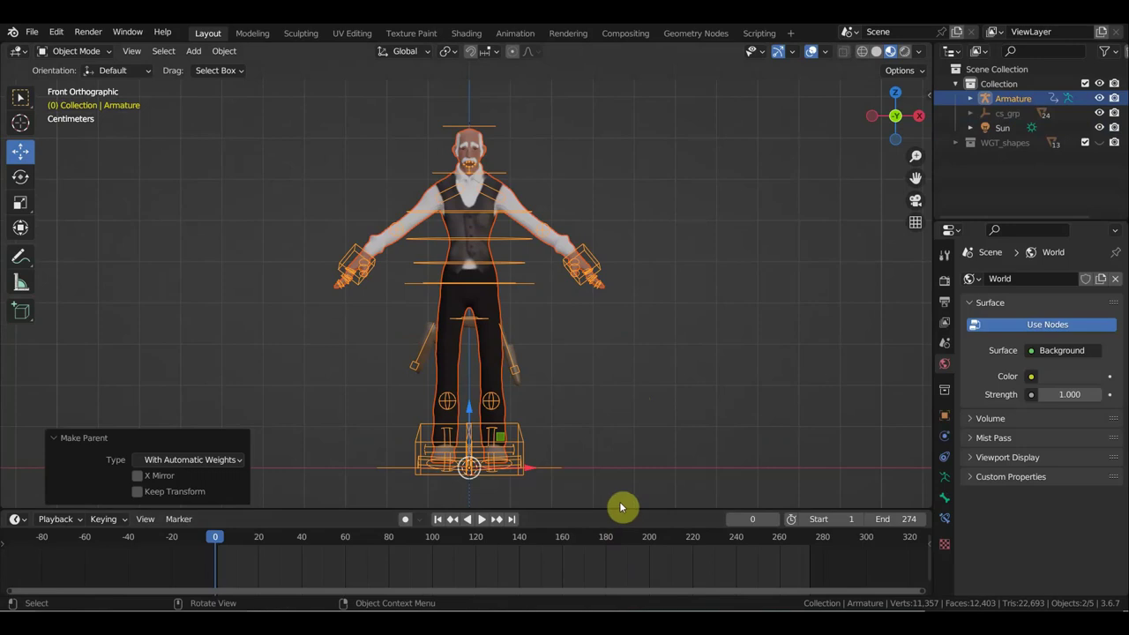
scroll(534, 204, up, 2)
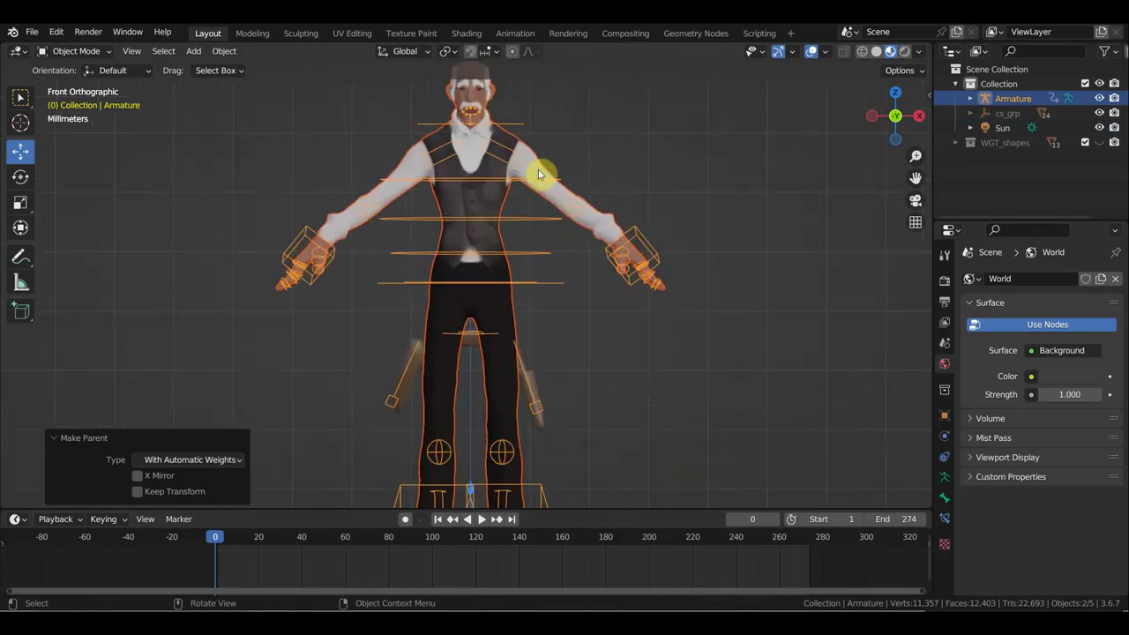
Step: Reselect the body mesh and Armature and redo the Automatic Weights parenting
click(540, 161)
shift+click(525, 125)
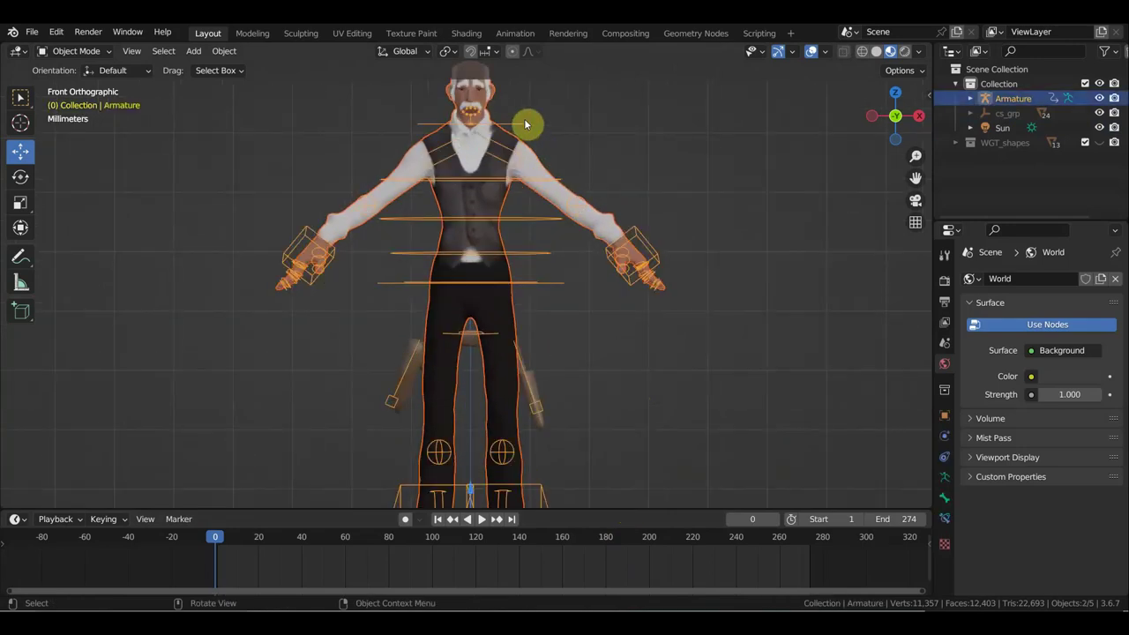
key(ctrl+p)
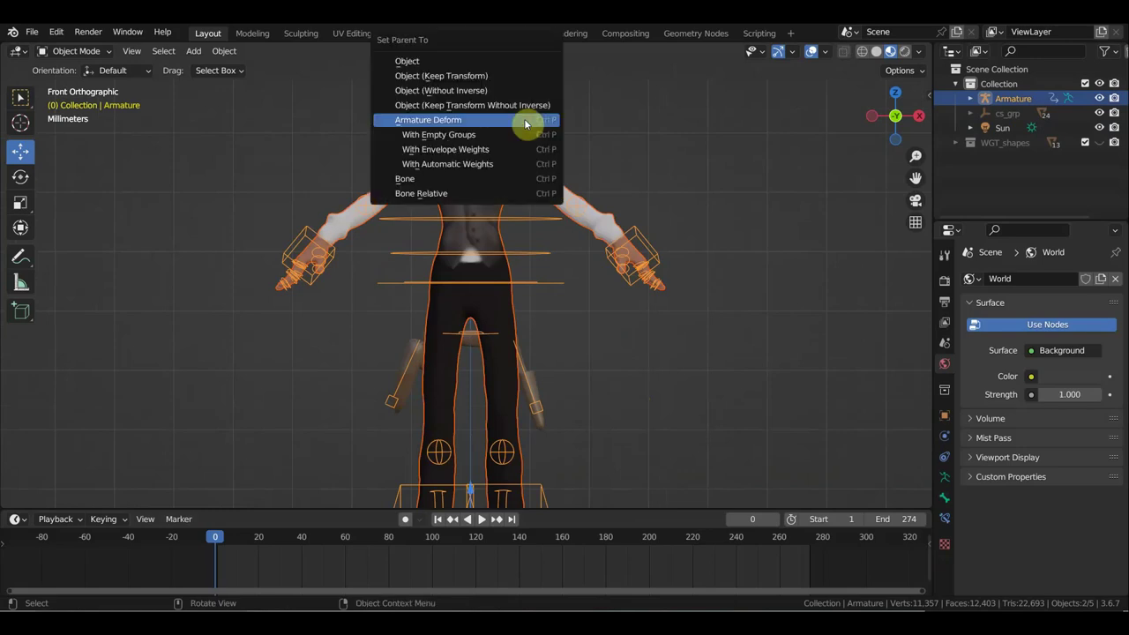
click(485, 163)
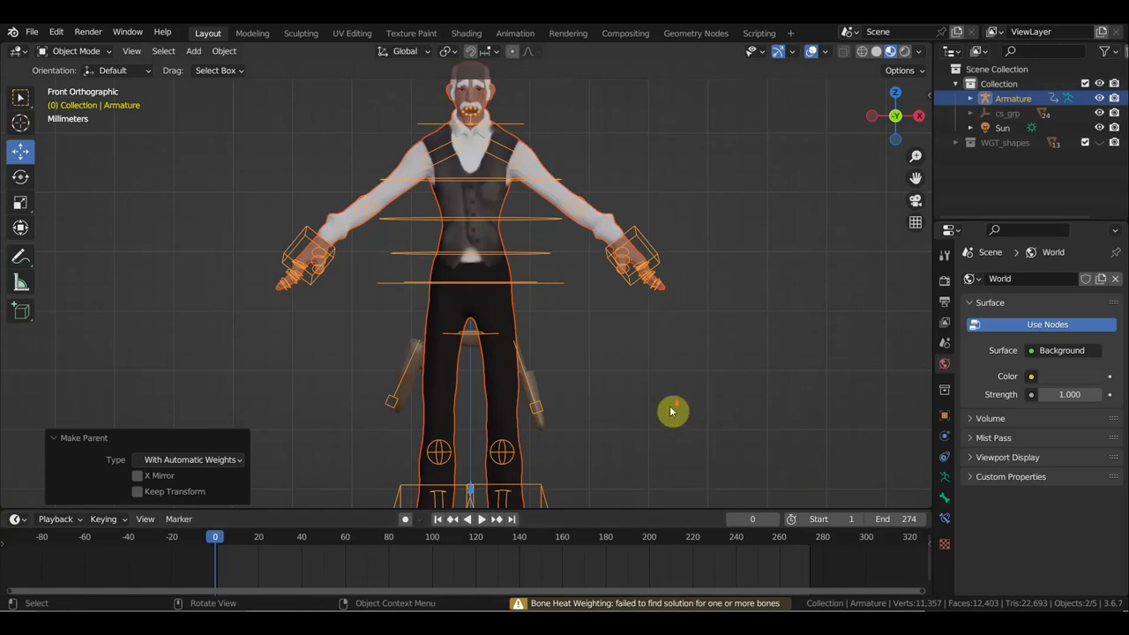
middle_drag(670, 411, 542, 429)
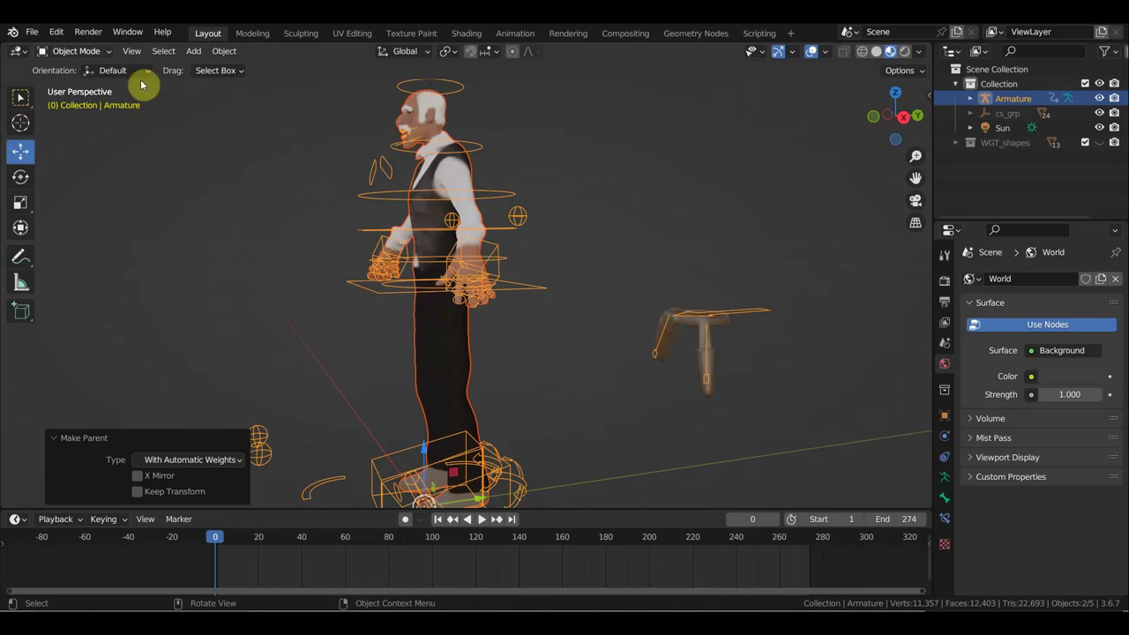
click(29, 35)
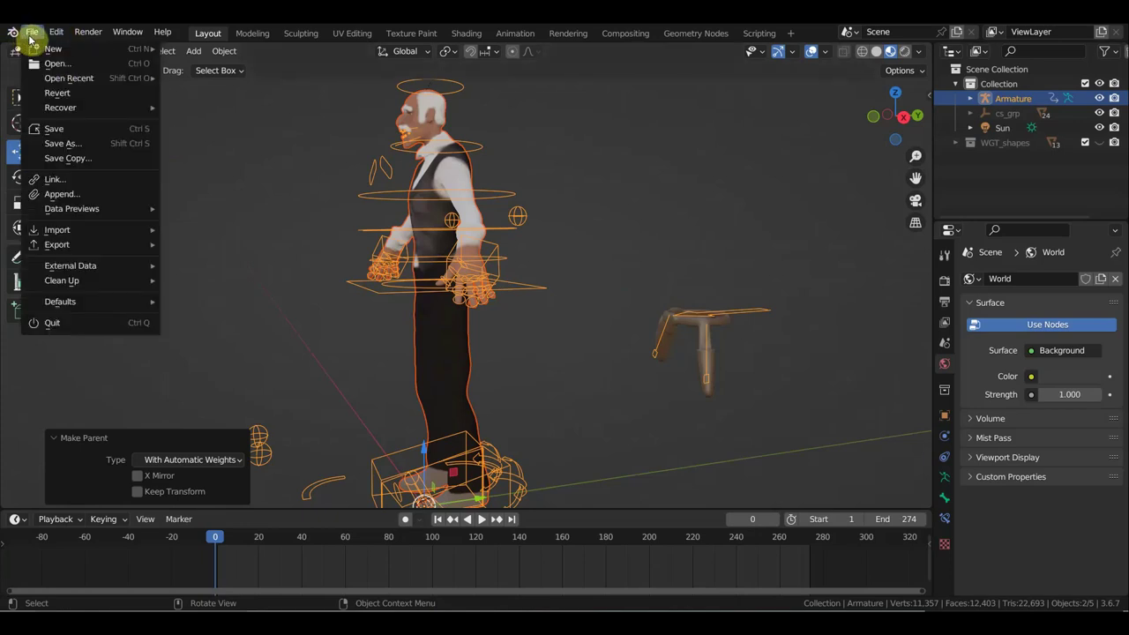
mouse_move(53, 49)
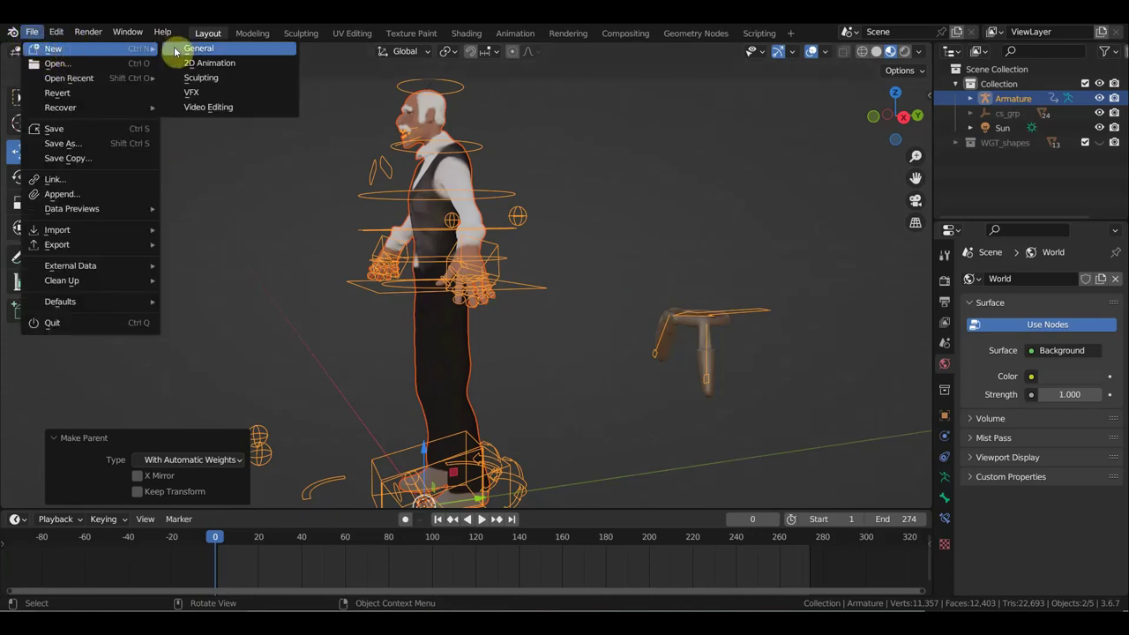
Step: Start a new General scene without saving and clear its default camera, cube and light
click(215, 48)
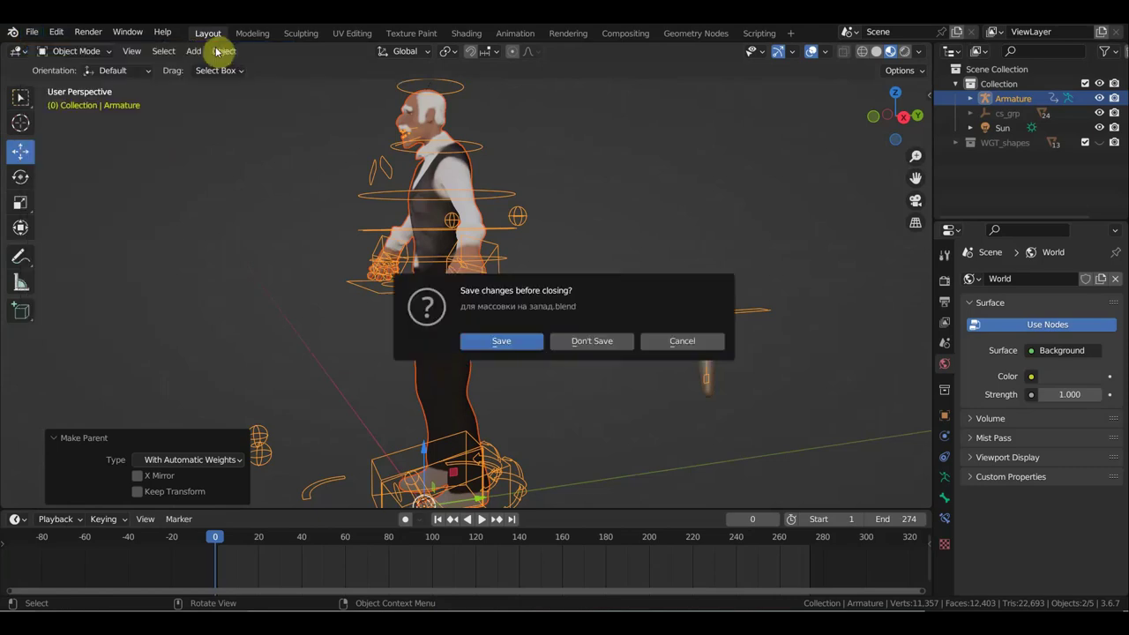
click(591, 344)
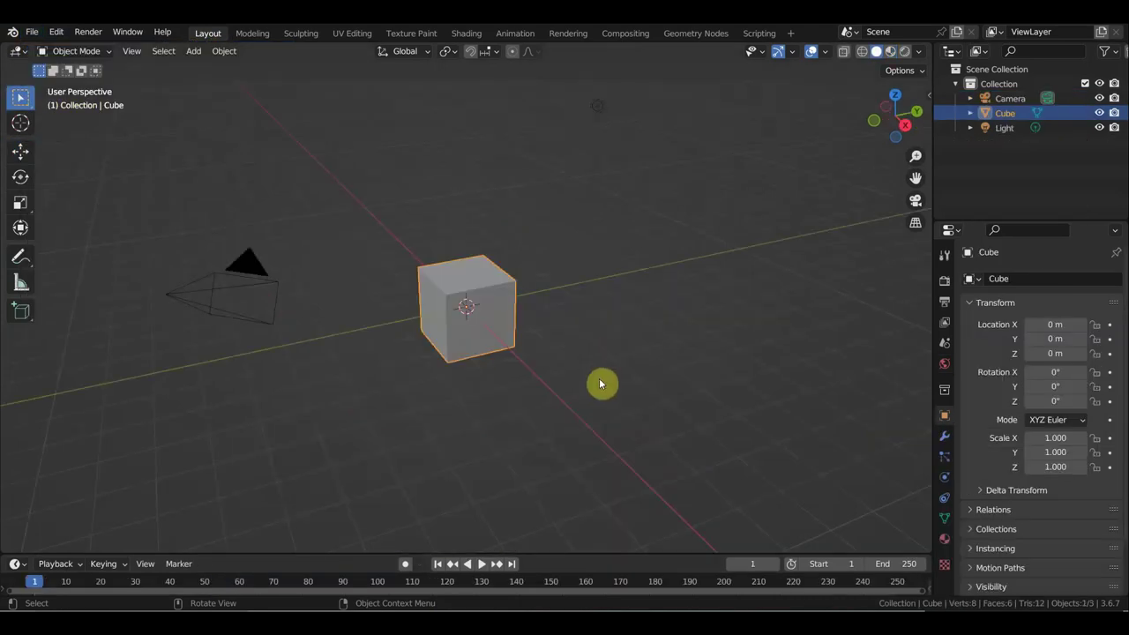
mouse_move(366, 217)
mouse_down()
mouse_move(747, 408)
mouse_move(124, 92)
mouse_up()
key(Delete)
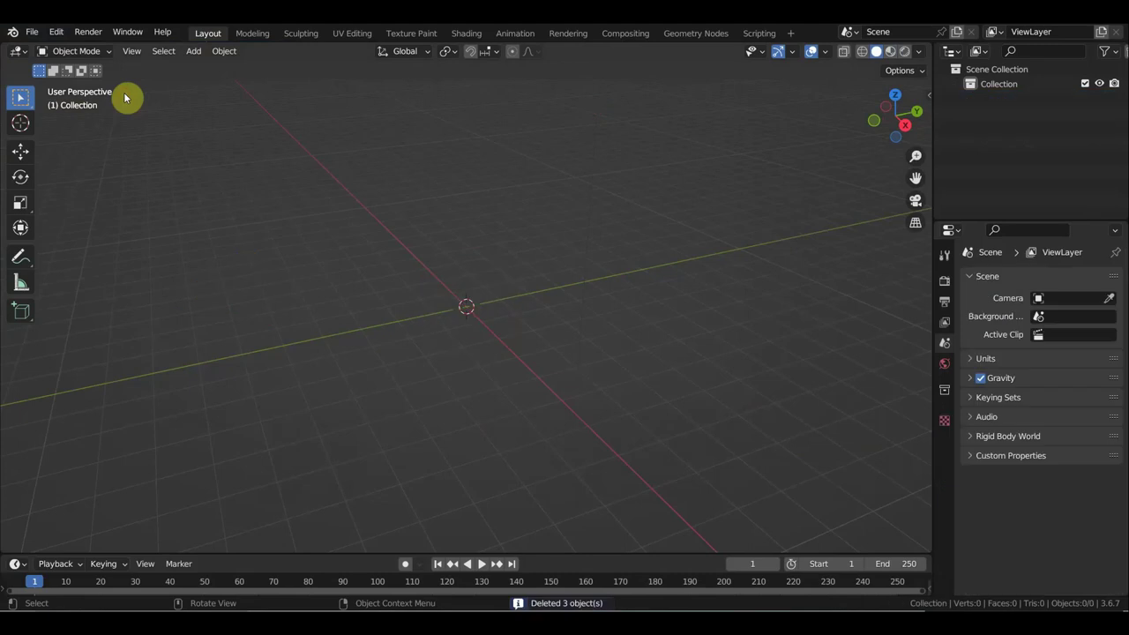
key(KP_1)
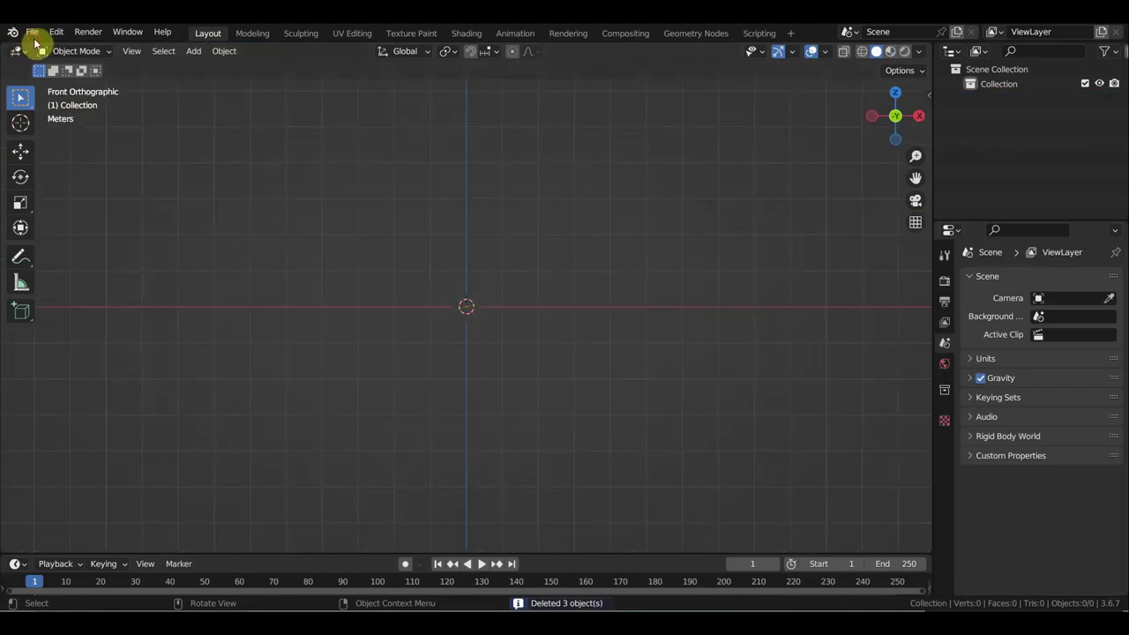
Step: Import the character's FBX file from Desktop/перс массовка запад/анимации
click(34, 34)
mouse_move(57, 229)
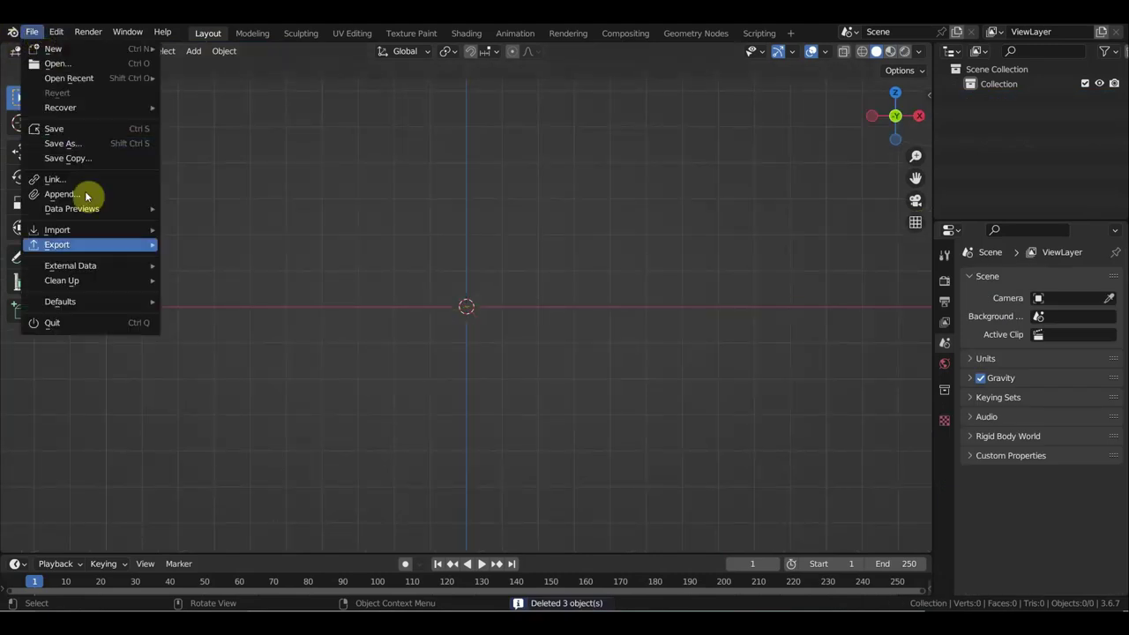
click(262, 390)
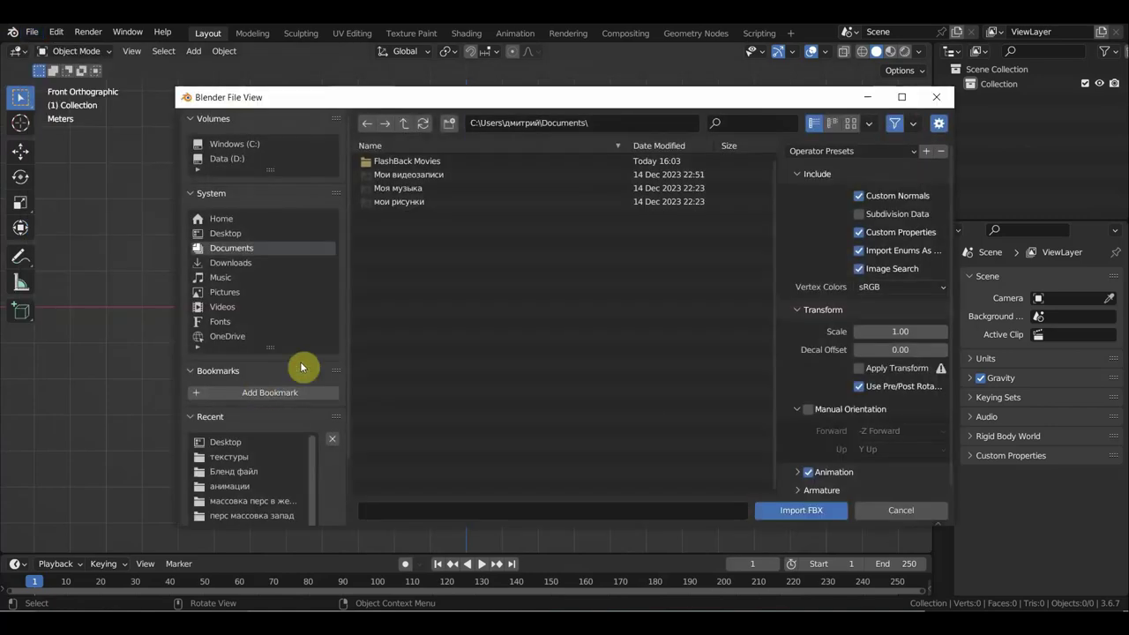
click(225, 233)
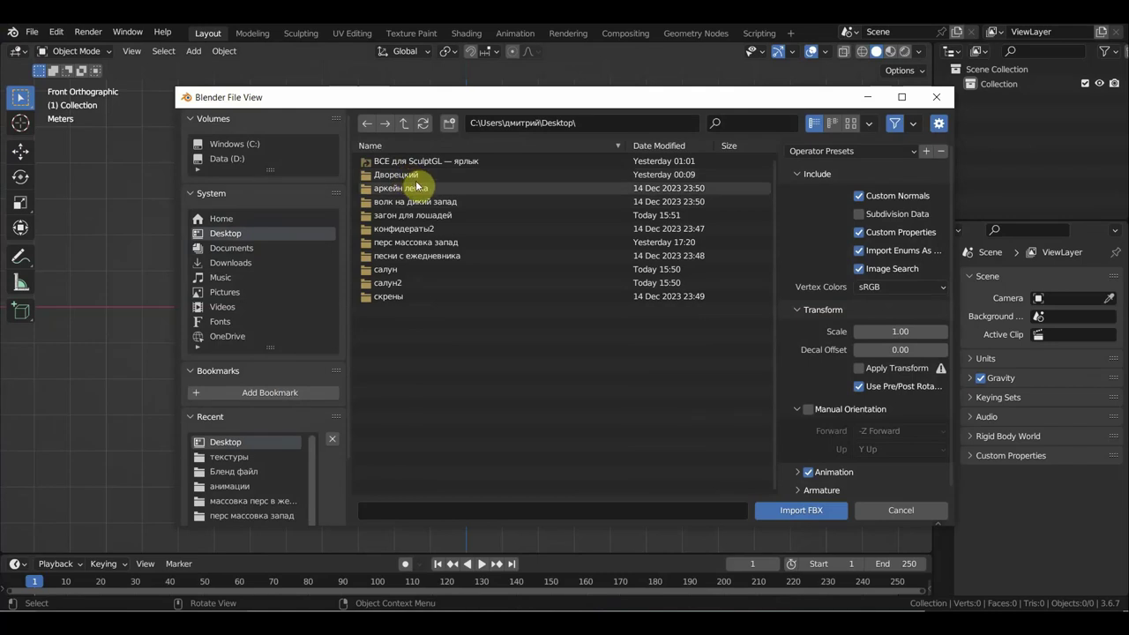
double_click(416, 243)
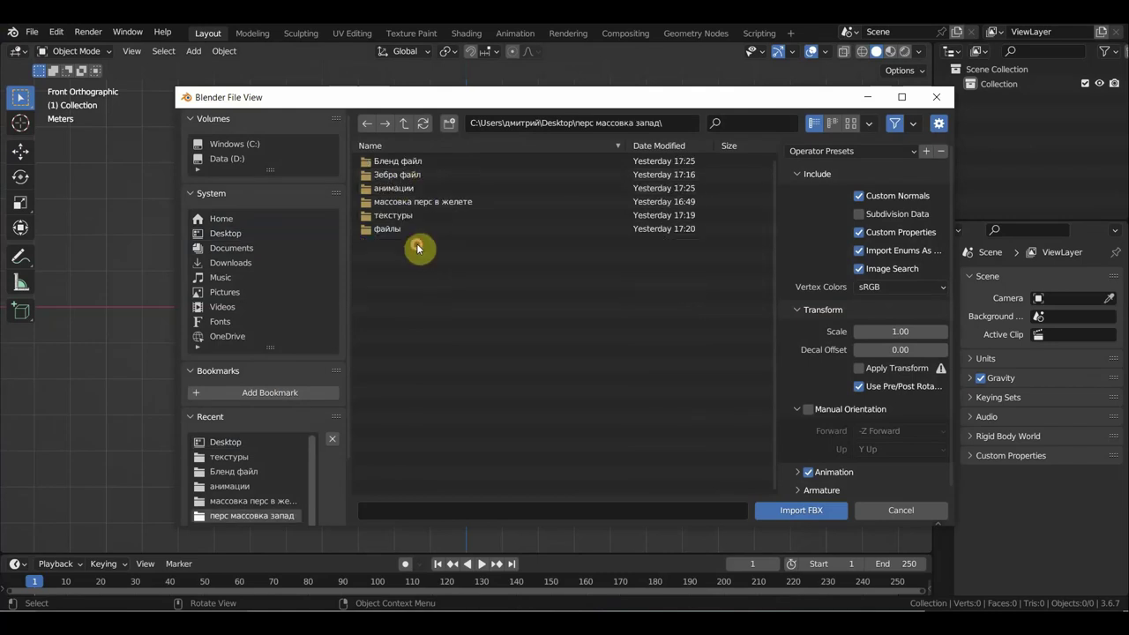
double_click(398, 188)
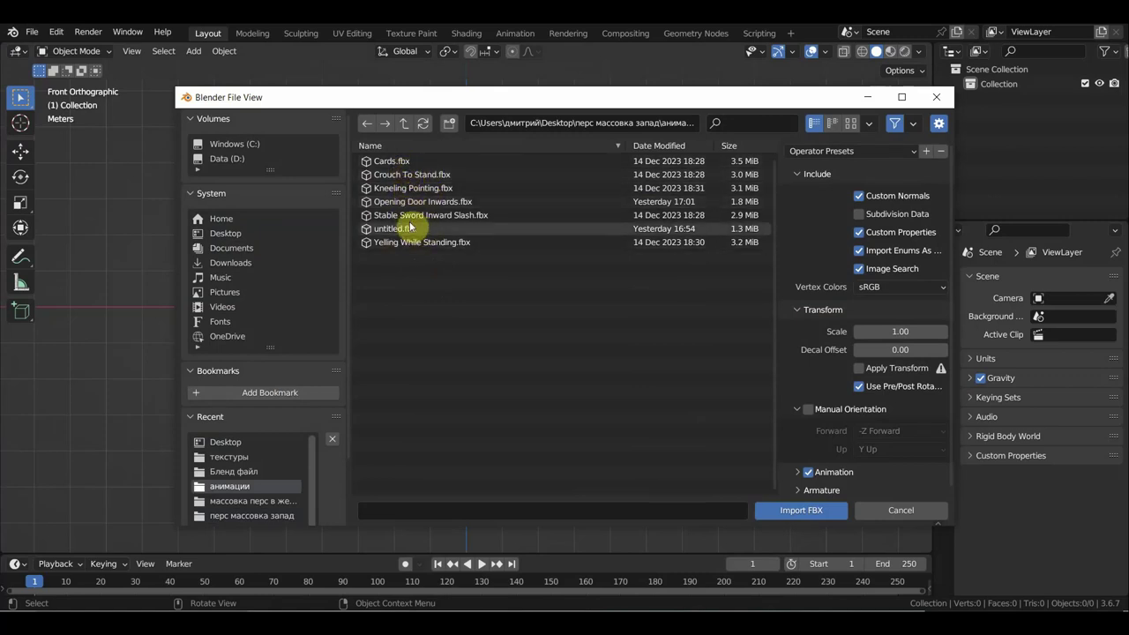
double_click(397, 163)
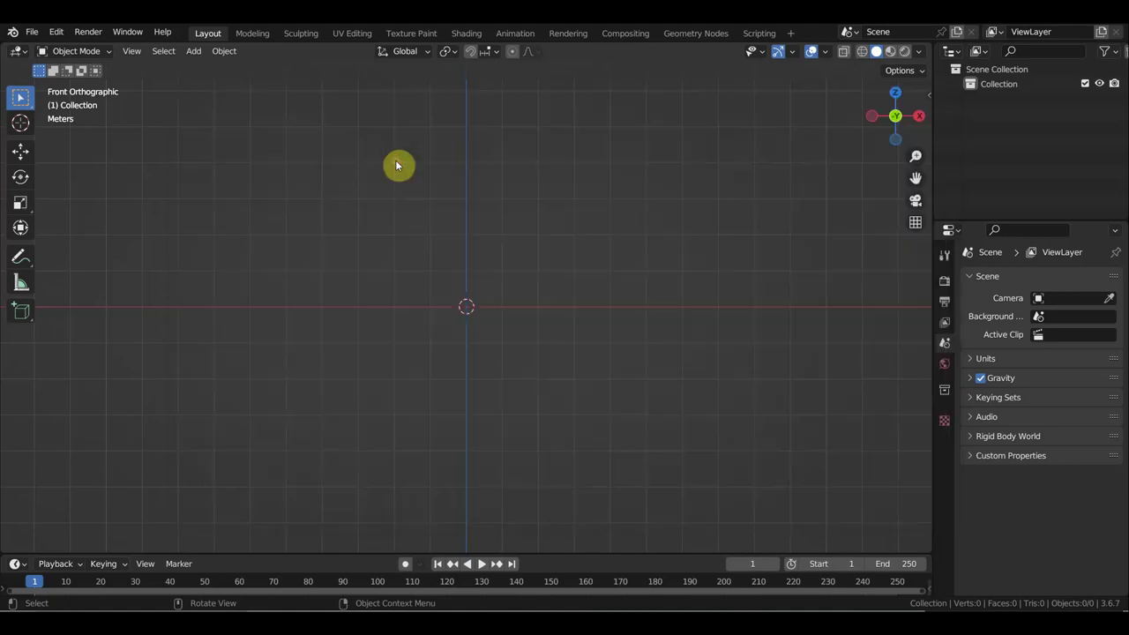
Step: Import PM3D_Sphere3D_5.OBJ from the Desktop as a Wavefront OBJ
scroll(516, 313, up, 2)
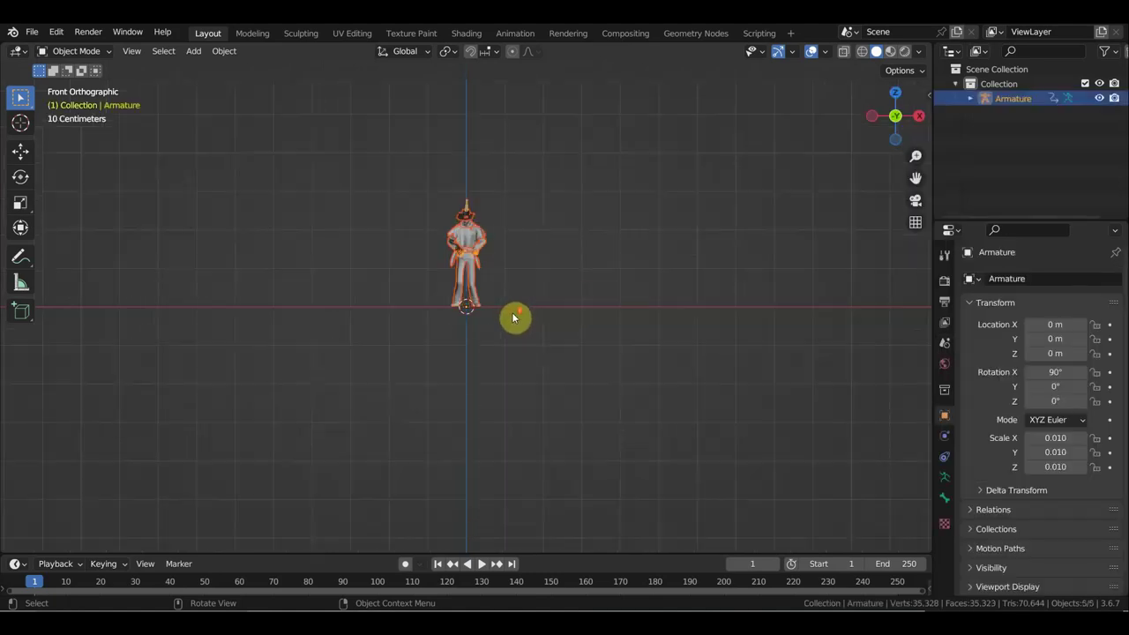
scroll(529, 311, up, 2)
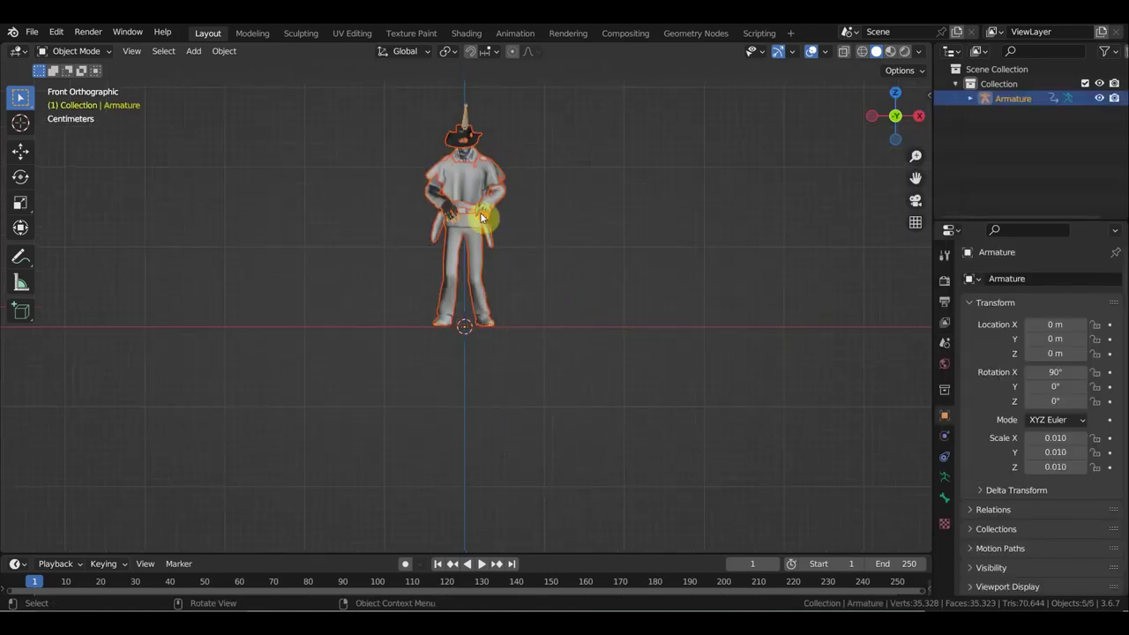
click(33, 32)
mouse_move(57, 229)
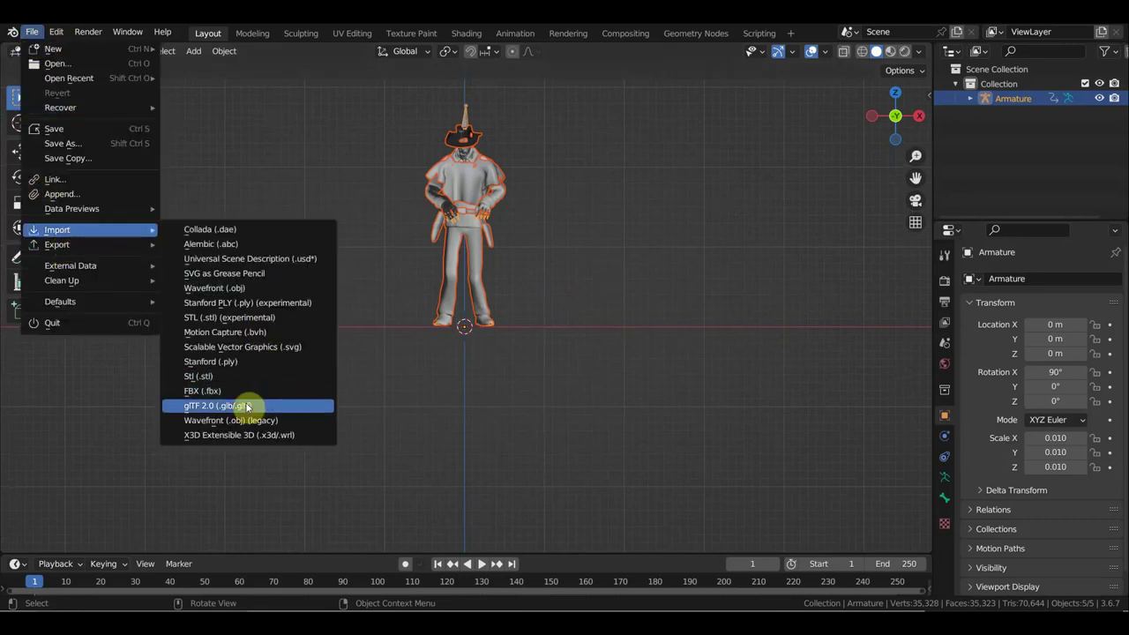
click(263, 421)
click(225, 234)
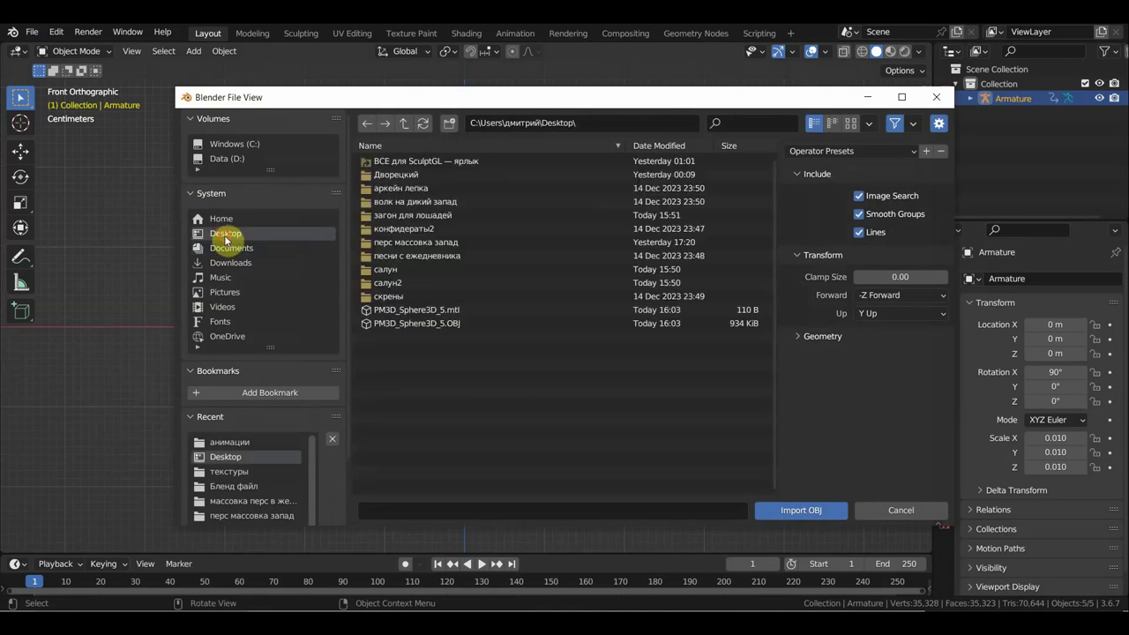
double_click(428, 323)
Step: Shrink the old-man mesh and raise it with the Move tool over the rigged character
scroll(529, 322, down, 1)
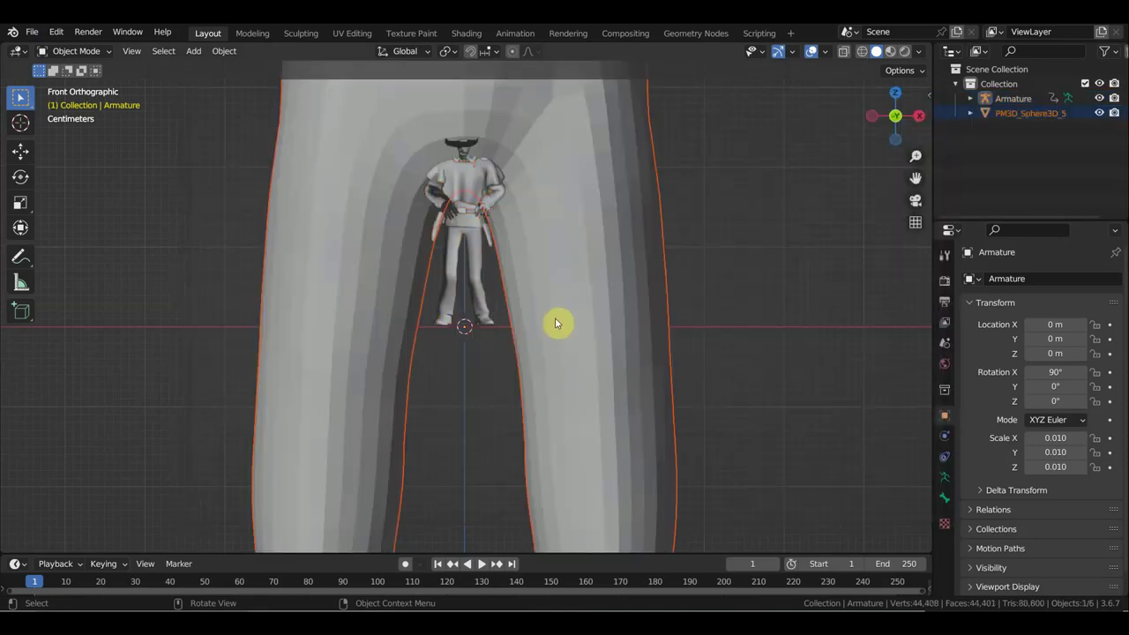
scroll(663, 389, down, 5)
scroll(724, 469, down, 3)
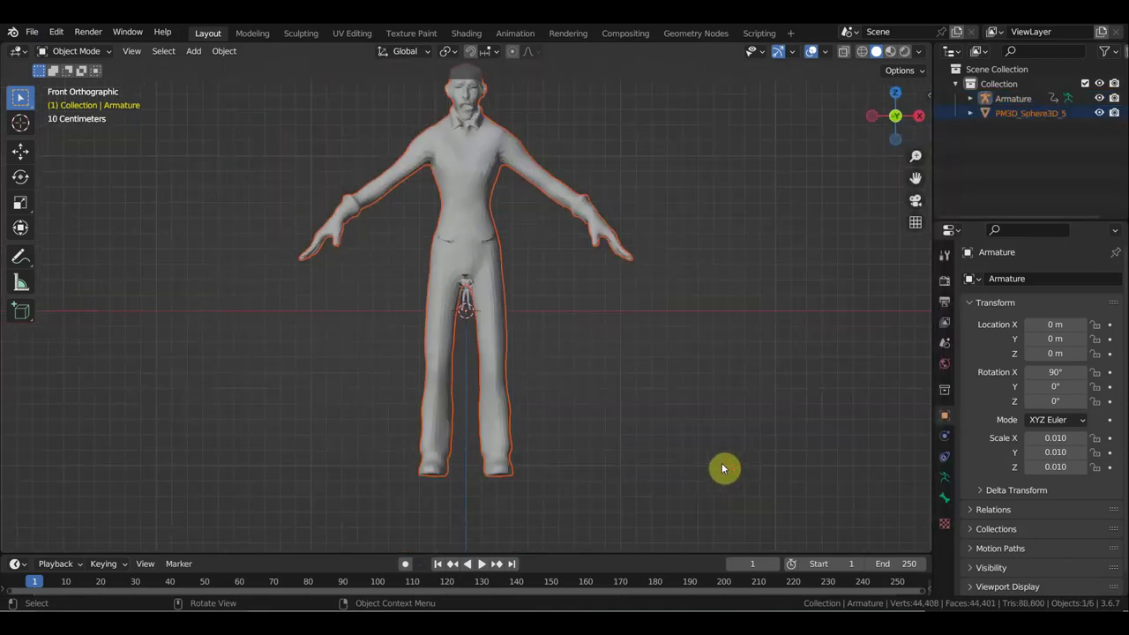
key(s)
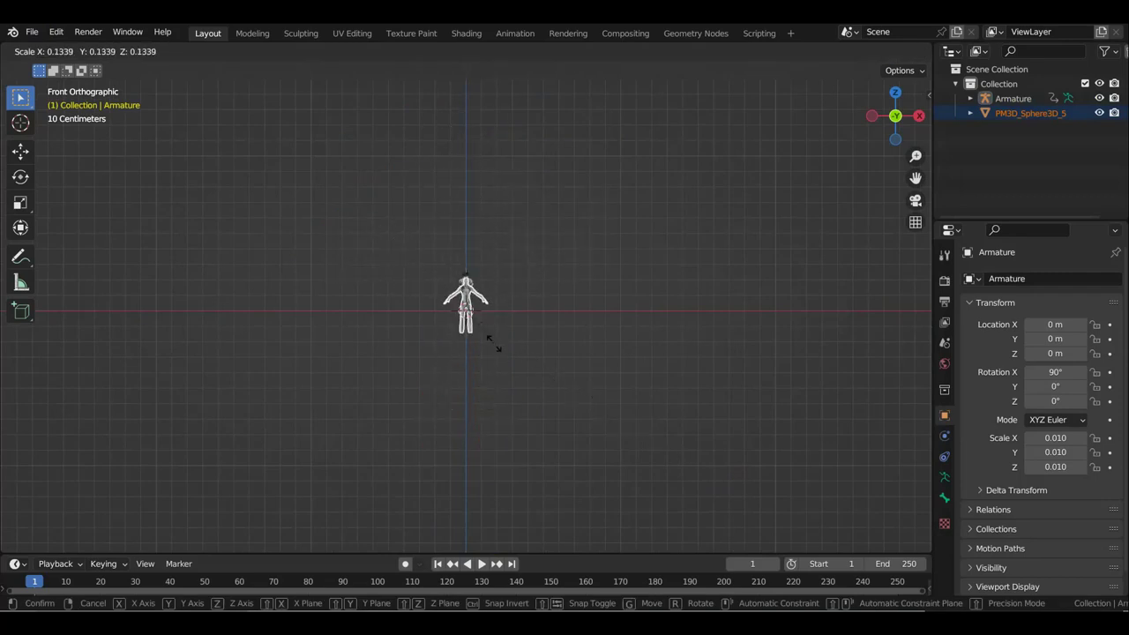
click(483, 340)
scroll(489, 379, up, 8)
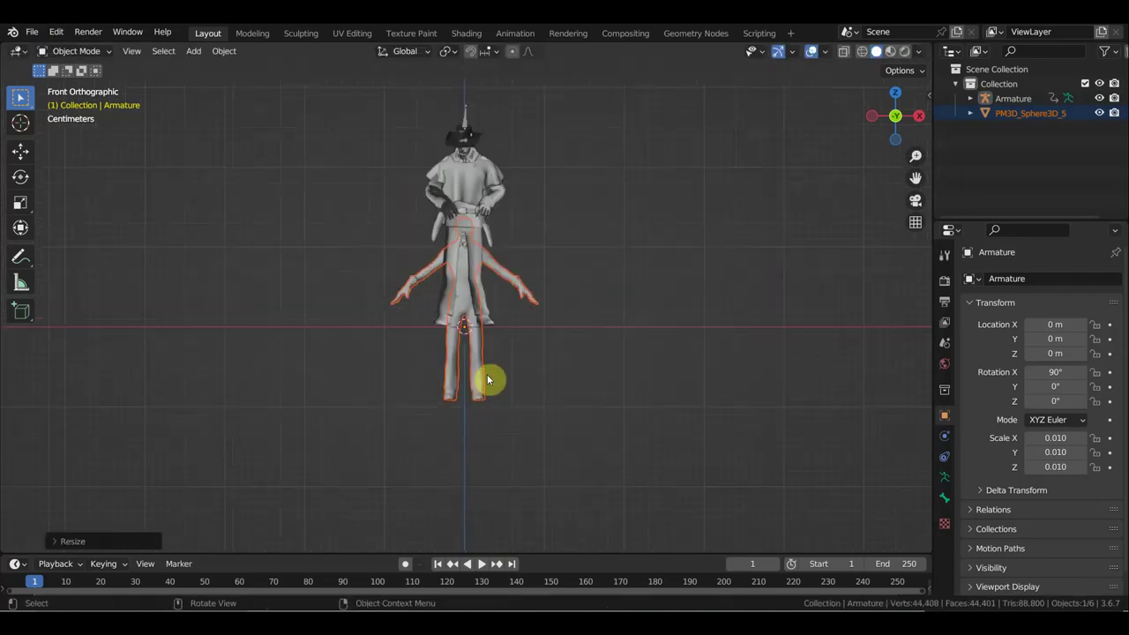
scroll(492, 292, up, 2)
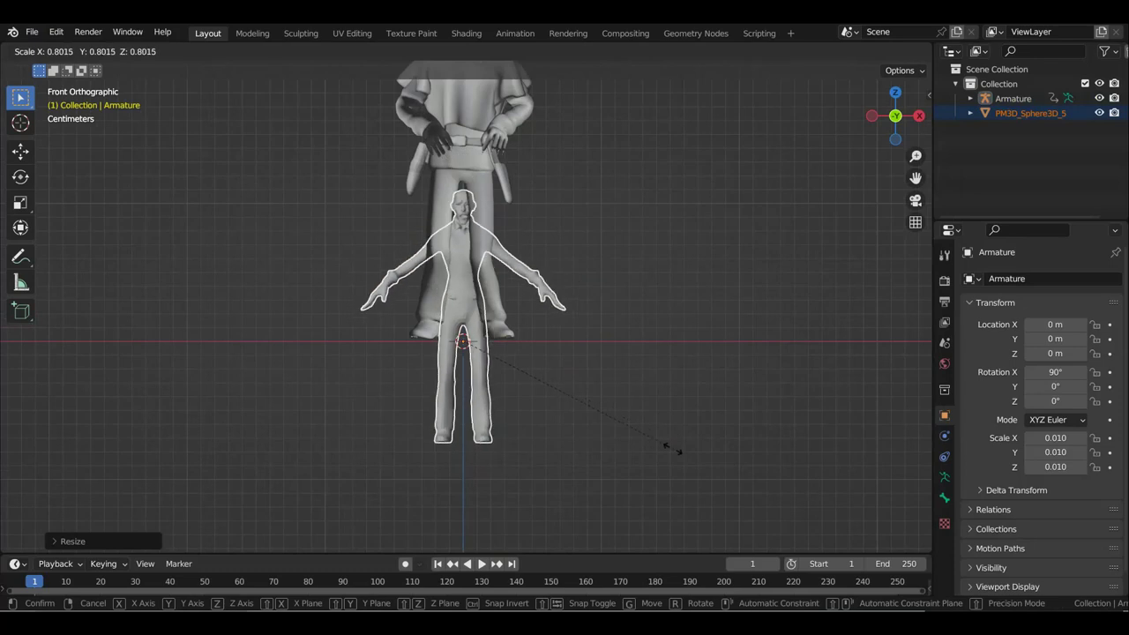
click(649, 423)
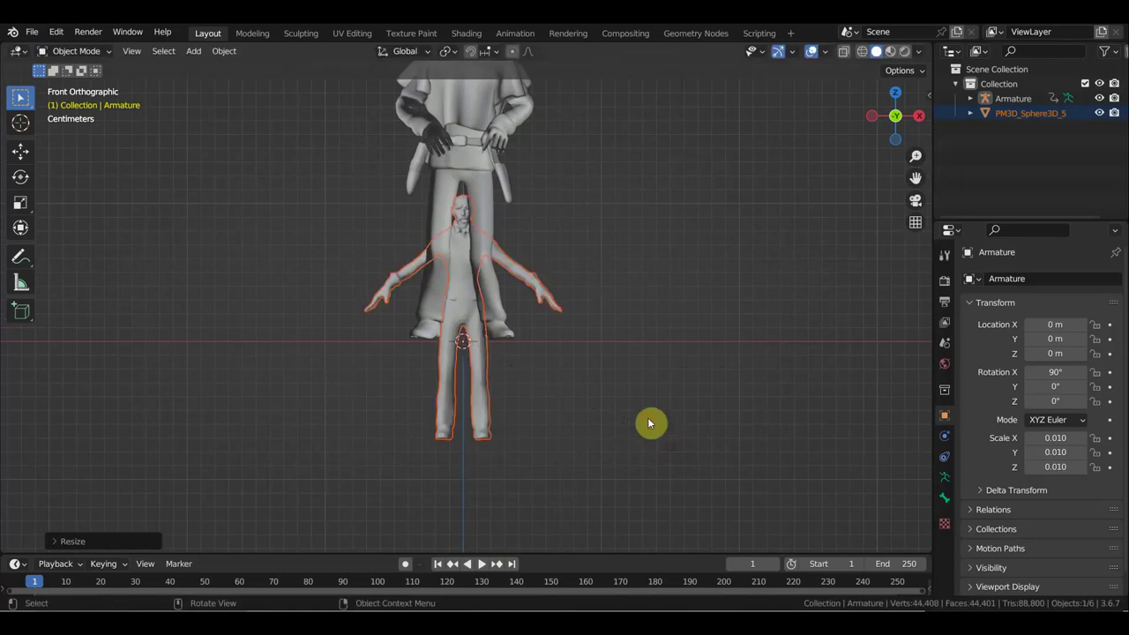
click(20, 151)
mouse_move(461, 281)
mouse_down()
mouse_move(464, 171)
mouse_move(462, 187)
mouse_up()
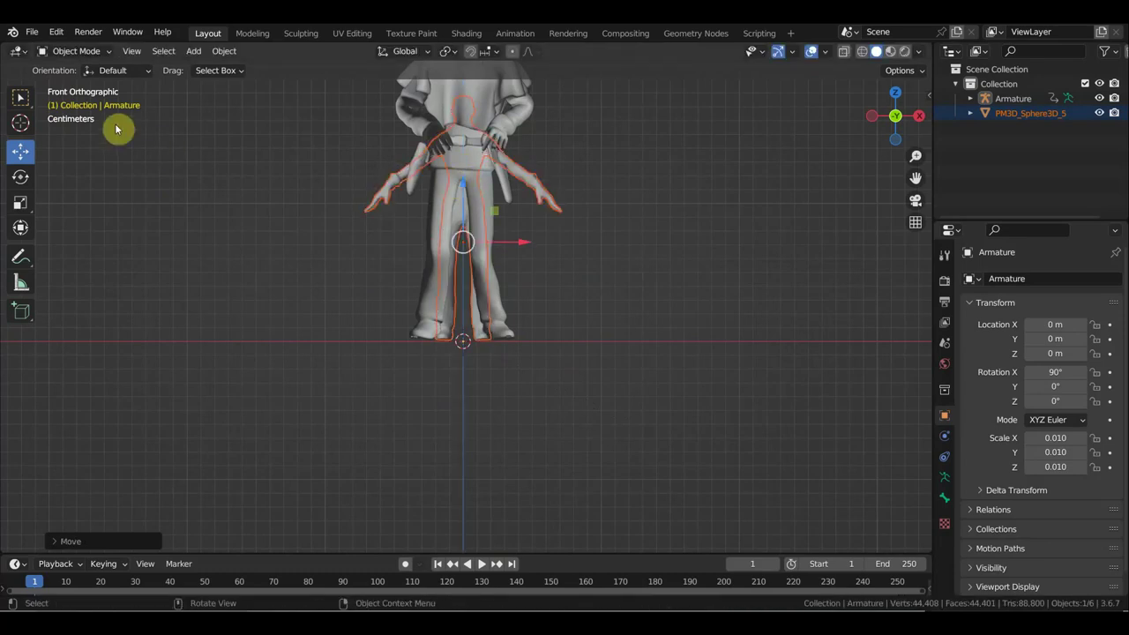
Step: Set the old man's origin to the world centre and scale him up to the character's height
click(215, 53)
mouse_move(250, 83)
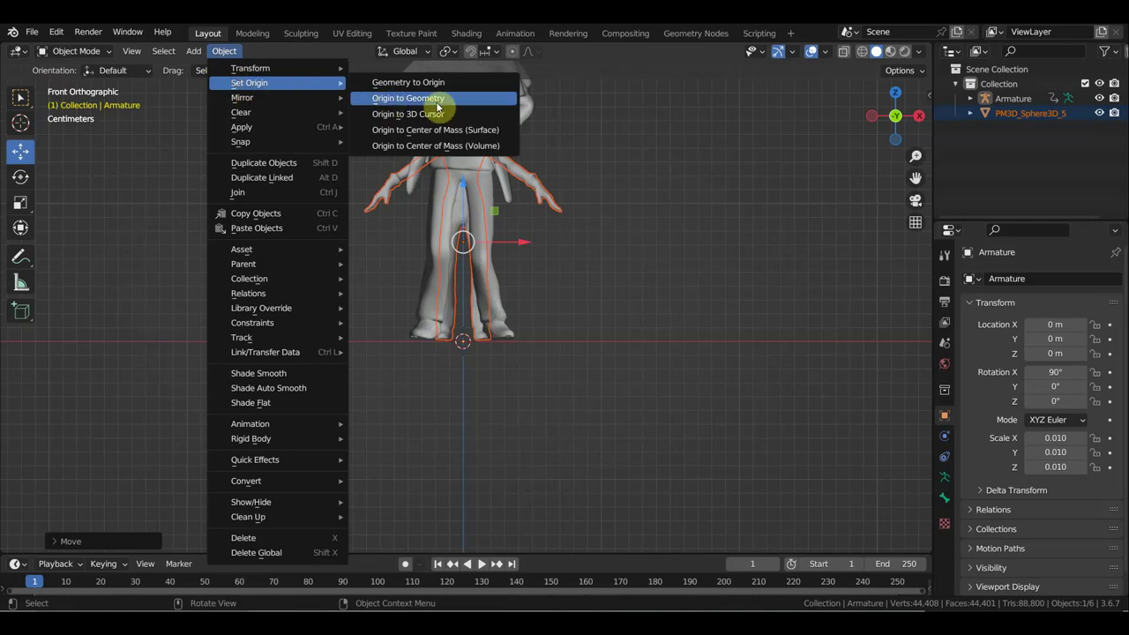
click(454, 118)
key(s)
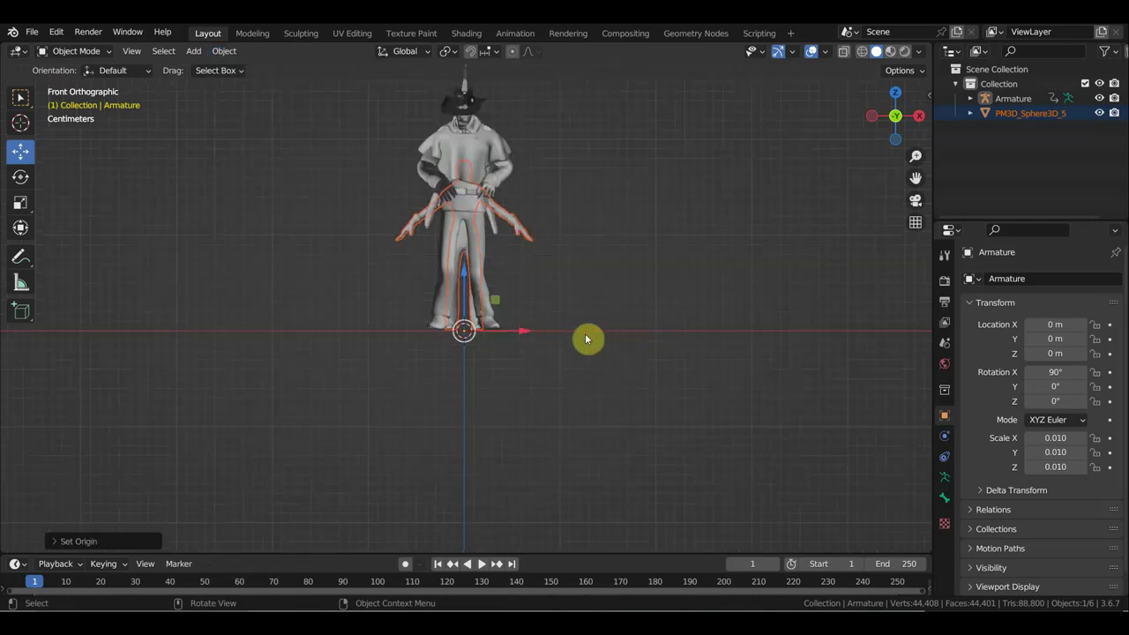
click(660, 331)
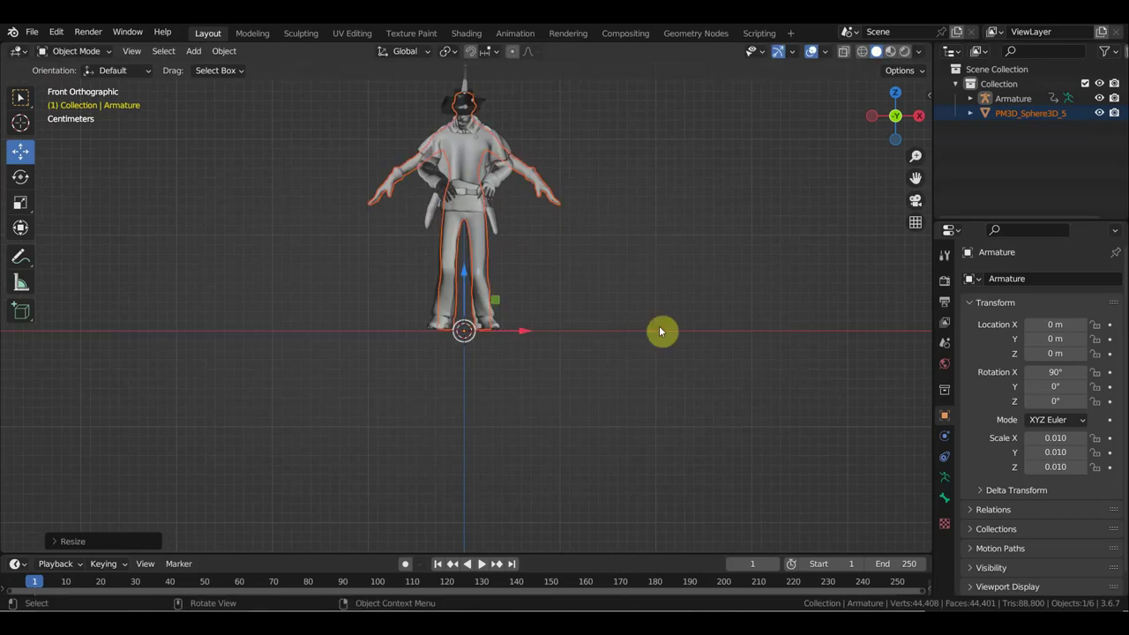
Step: From the right view, slide the old man along Y so his feet align with the character's
scroll(617, 322, up, 2)
scroll(612, 320, up, 2)
scroll(613, 320, up, 1)
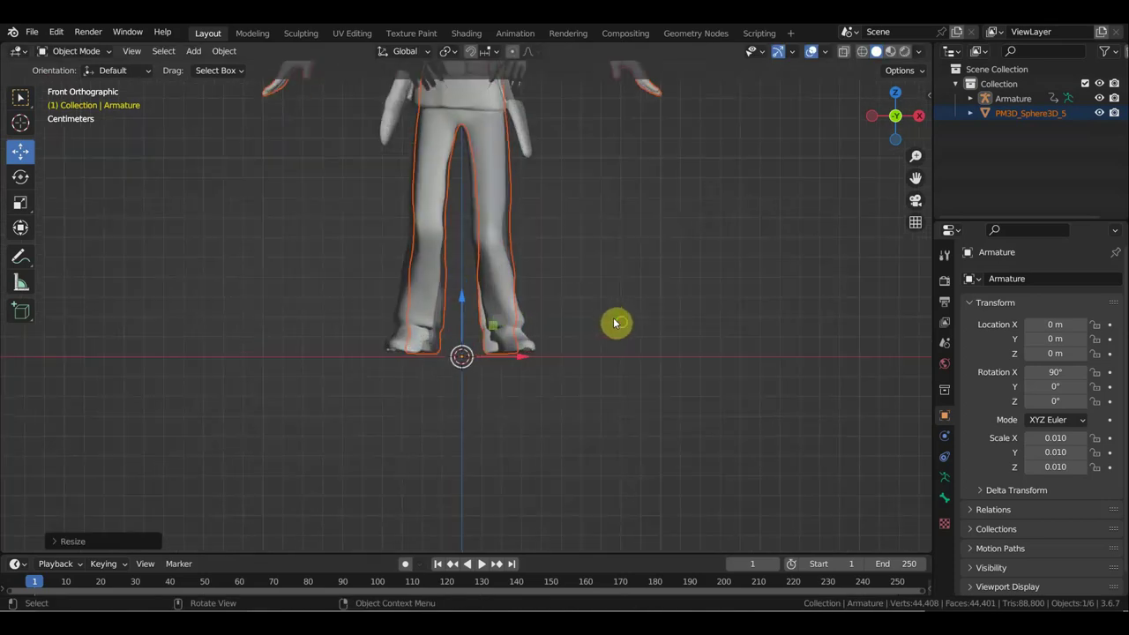
mouse_move(612, 320)
middle_down()
mouse_move(621, 359)
mouse_move(515, 353)
mouse_move(501, 333)
middle_up()
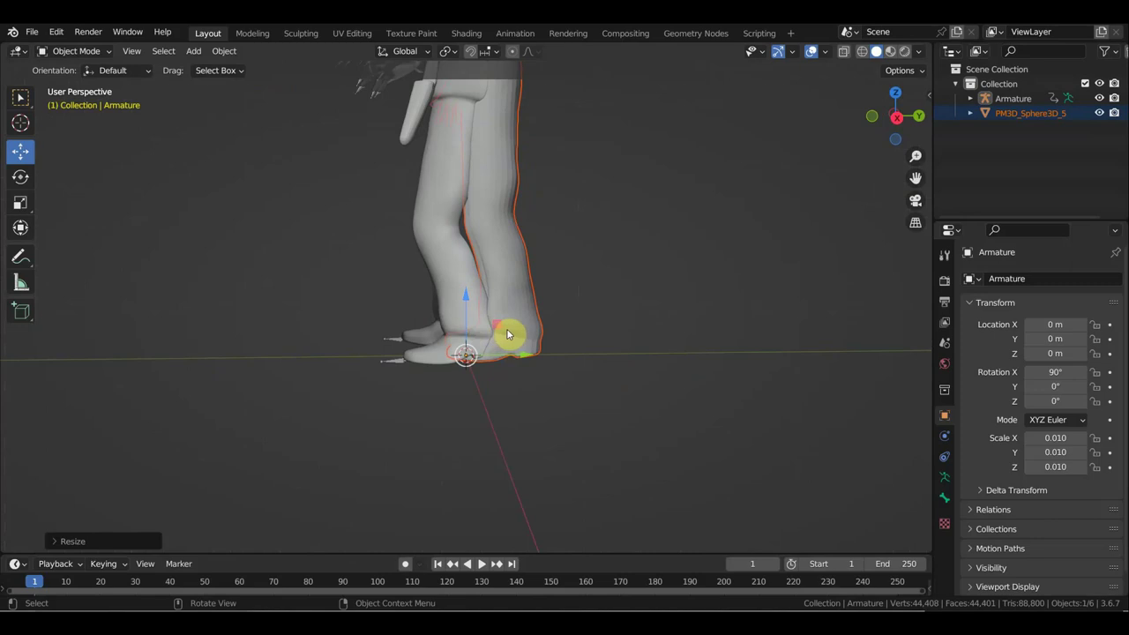
key(KP_3)
key(g)
key(y)
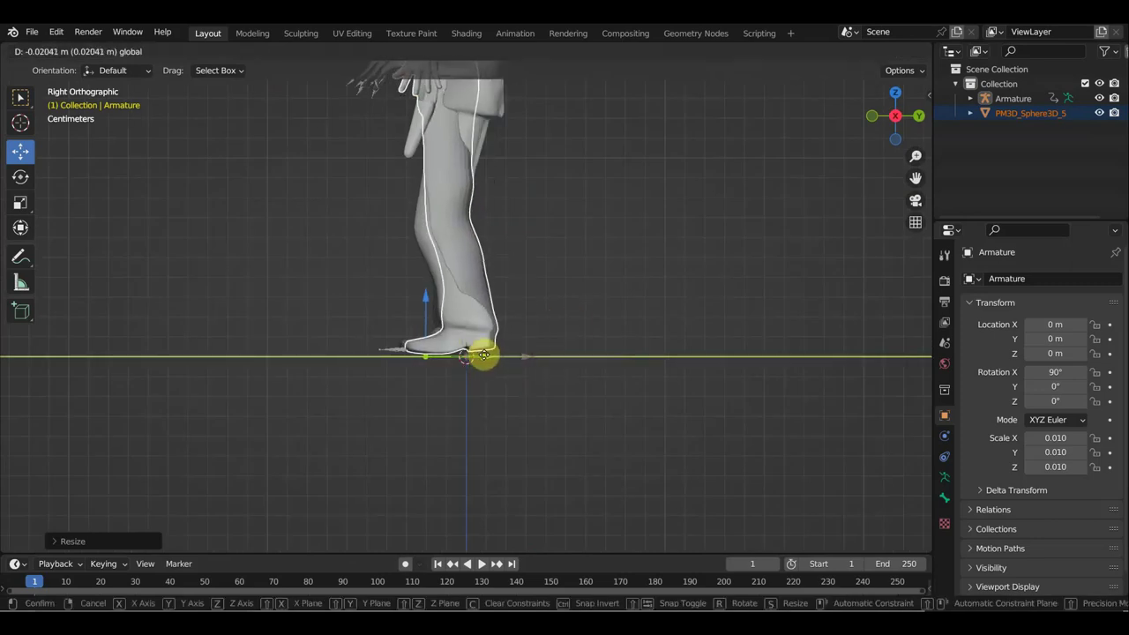
click(485, 354)
Step: Return to a front-facing view and set the timeline to frame 0
scroll(507, 353, down, 3)
scroll(518, 366, down, 1)
middle_drag(516, 378, 695, 385)
drag(43, 585, 20, 585)
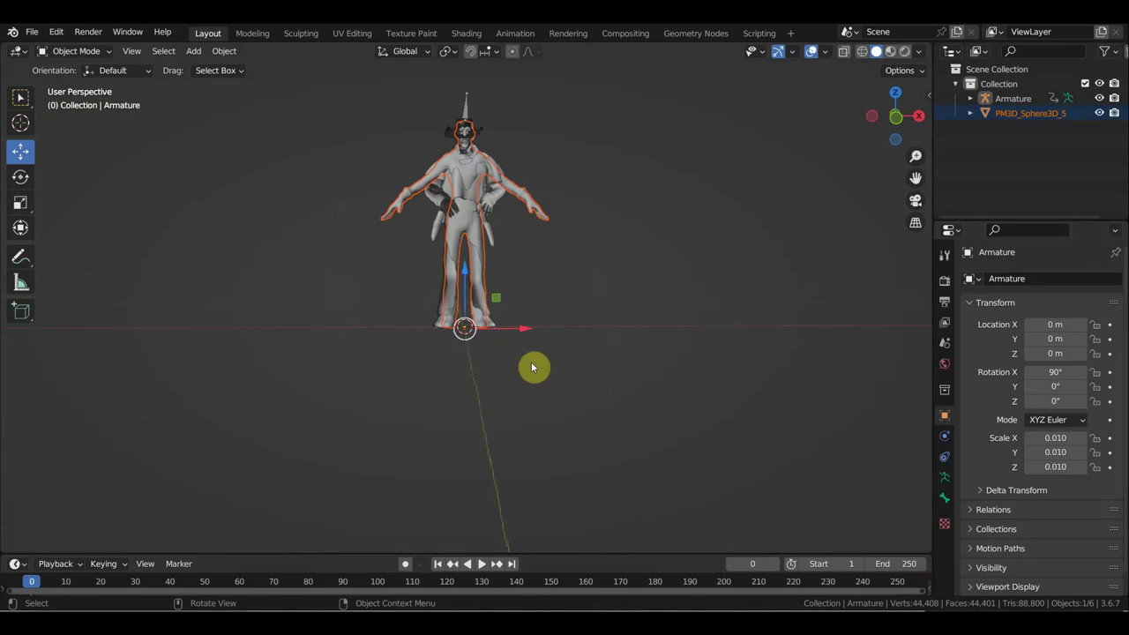
Step: Centre the figures in front view and select the rigged character's armature with the sidebar shown
key(KP_1)
scroll(644, 262, up, 3)
shift+middle_drag(644, 263, 657, 407)
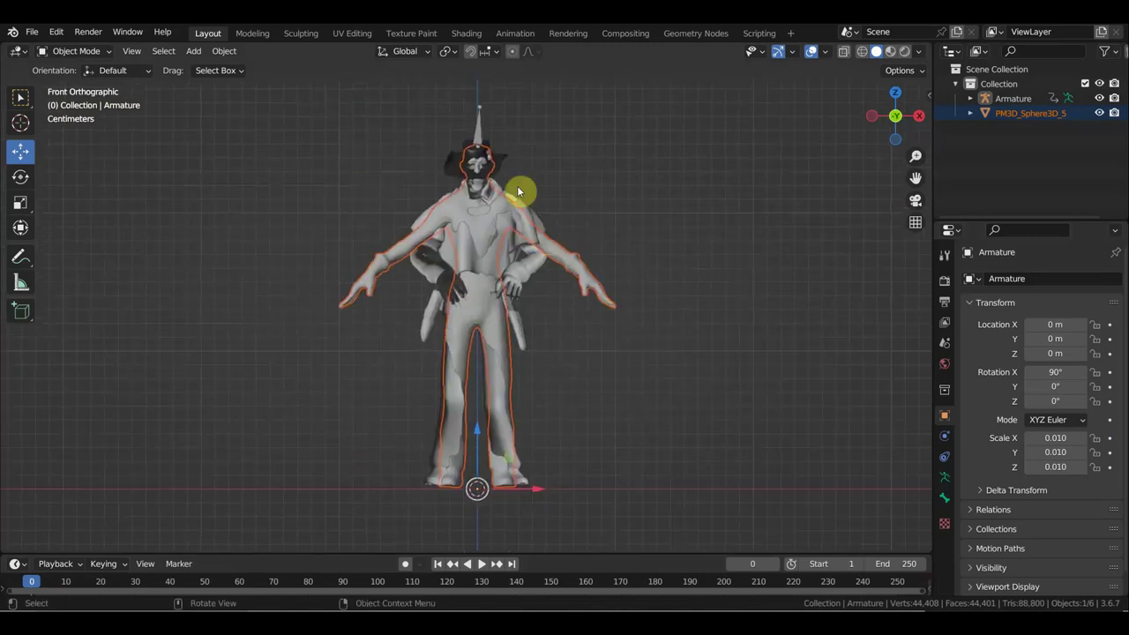
click(481, 124)
key(n)
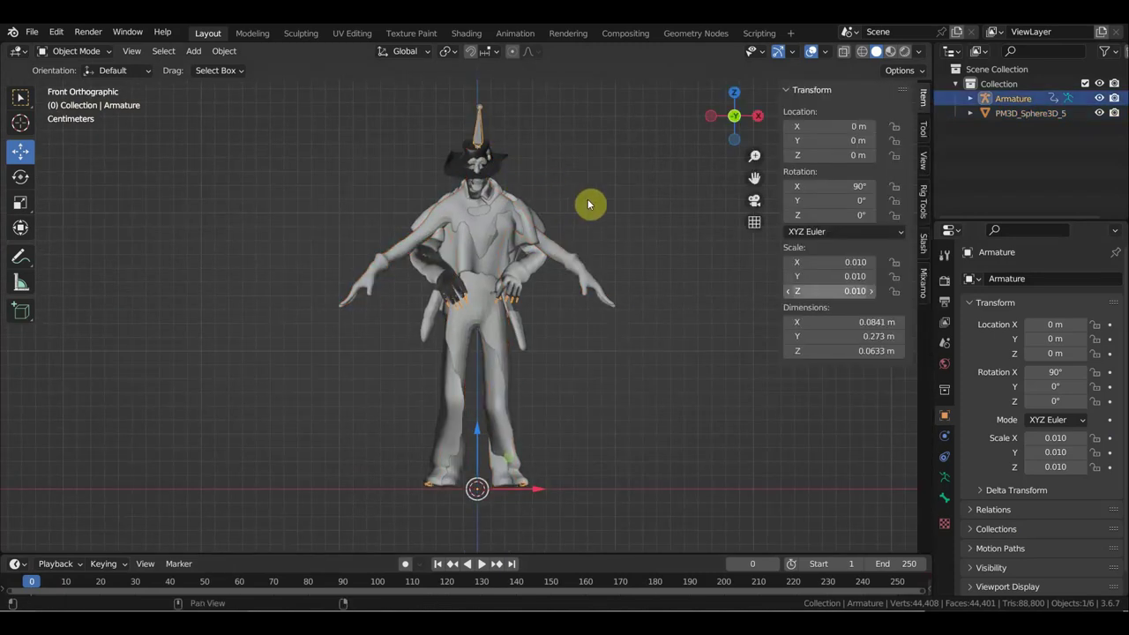
Step: Generate a Mixamo control rig for the armature and confirm it
click(945, 479)
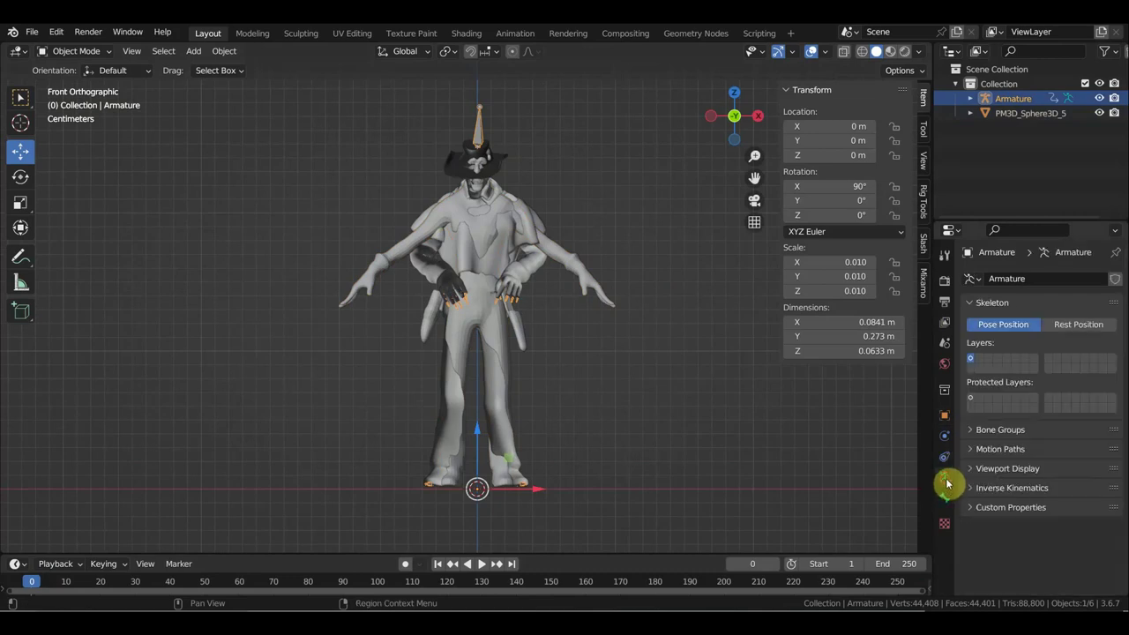
click(923, 283)
click(857, 423)
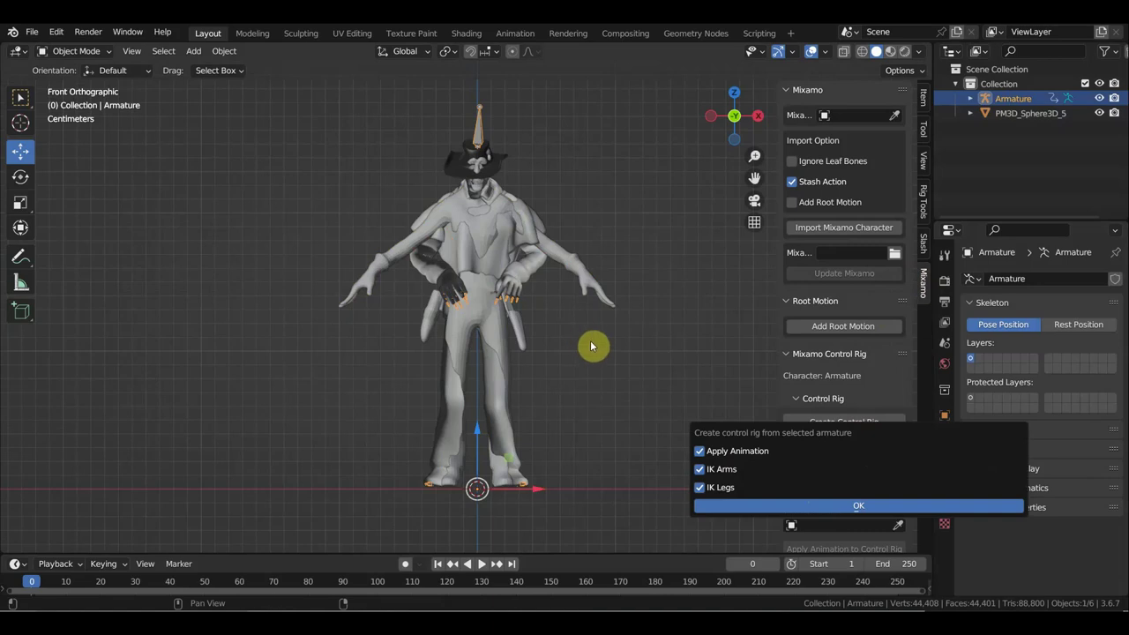
key(Return)
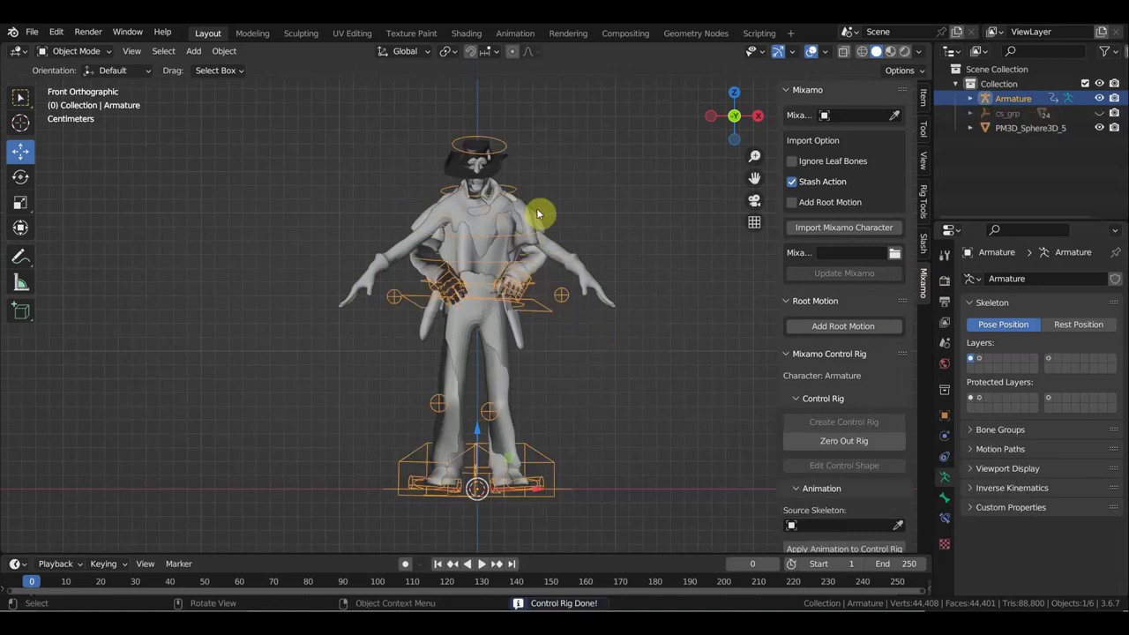
click(540, 219)
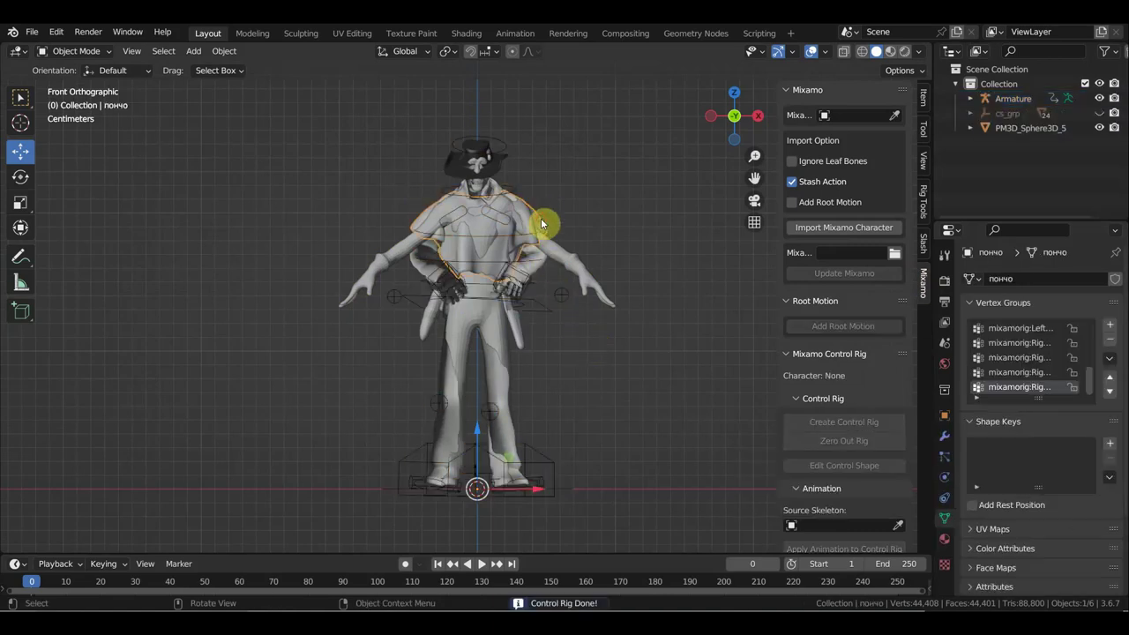
Step: Delete the rigged character's hat, poncho and body mesh
shift+click(483, 148)
key(Delete)
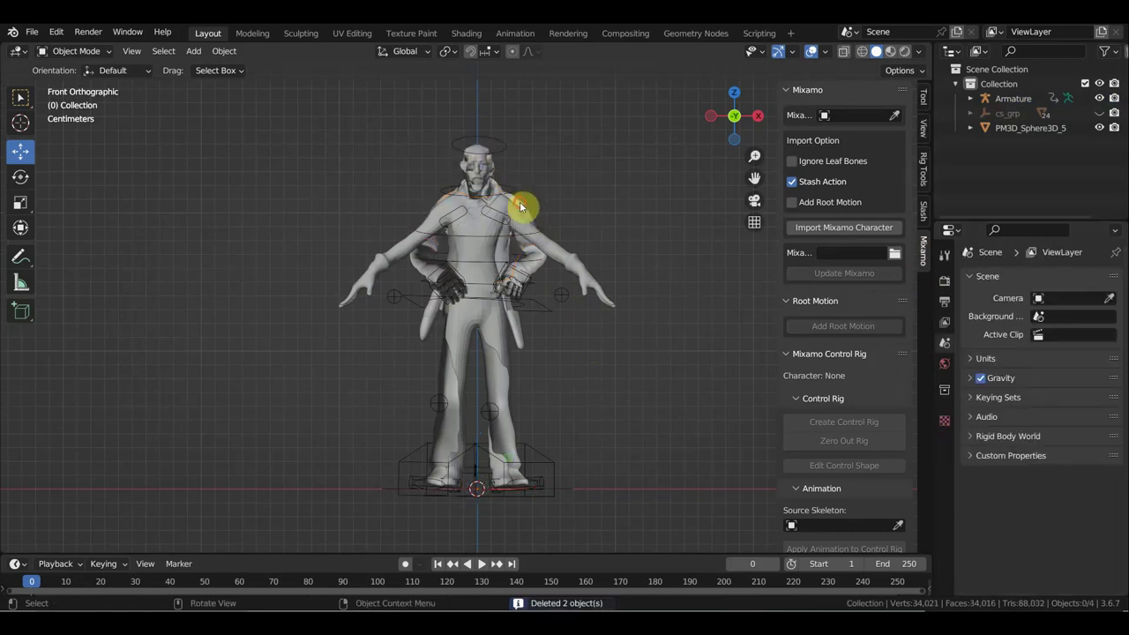
click(530, 210)
key(Delete)
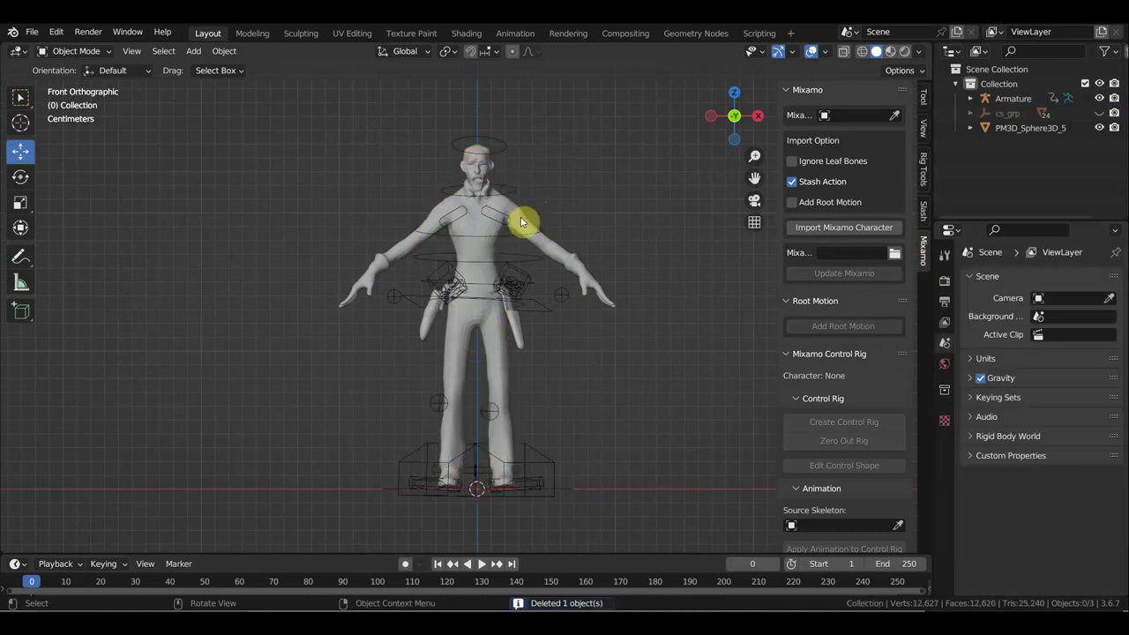
scroll(521, 222, up, 5)
scroll(516, 265, down, 1)
scroll(397, 264, down, 3)
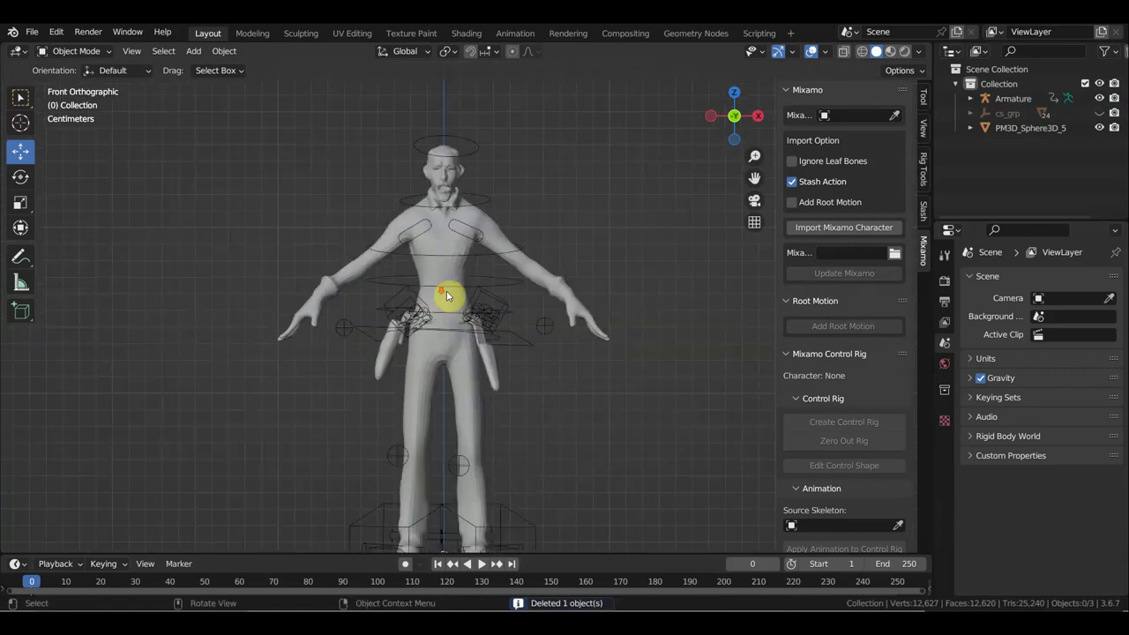
Step: Parent the old man's body mesh to the armature with automatic weights
click(488, 232)
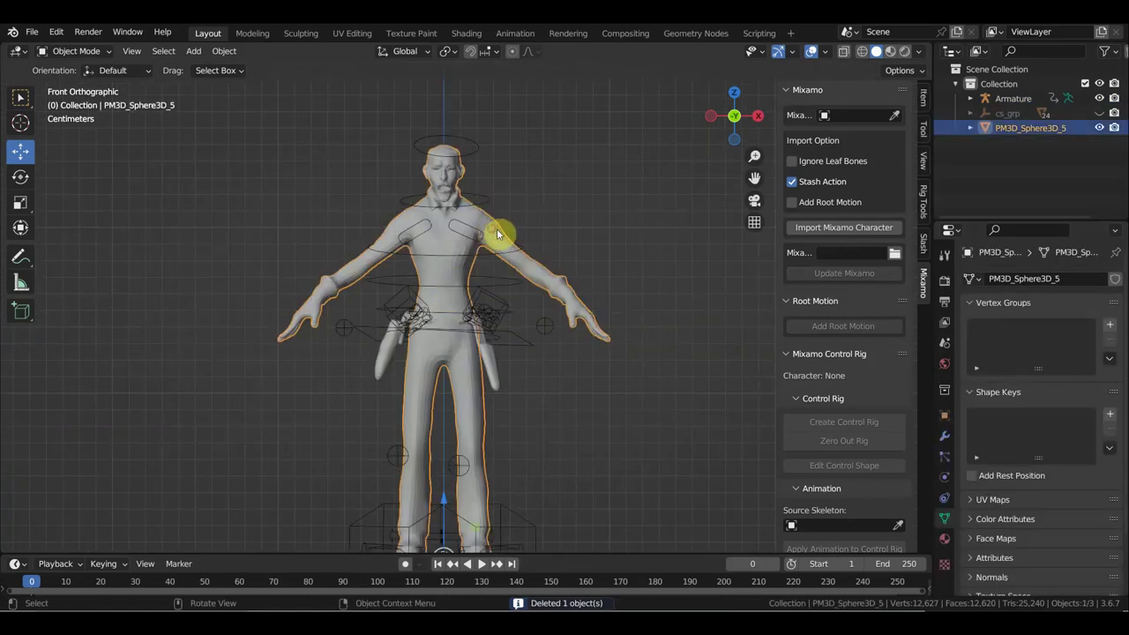
shift+click(496, 207)
key(ctrl+p)
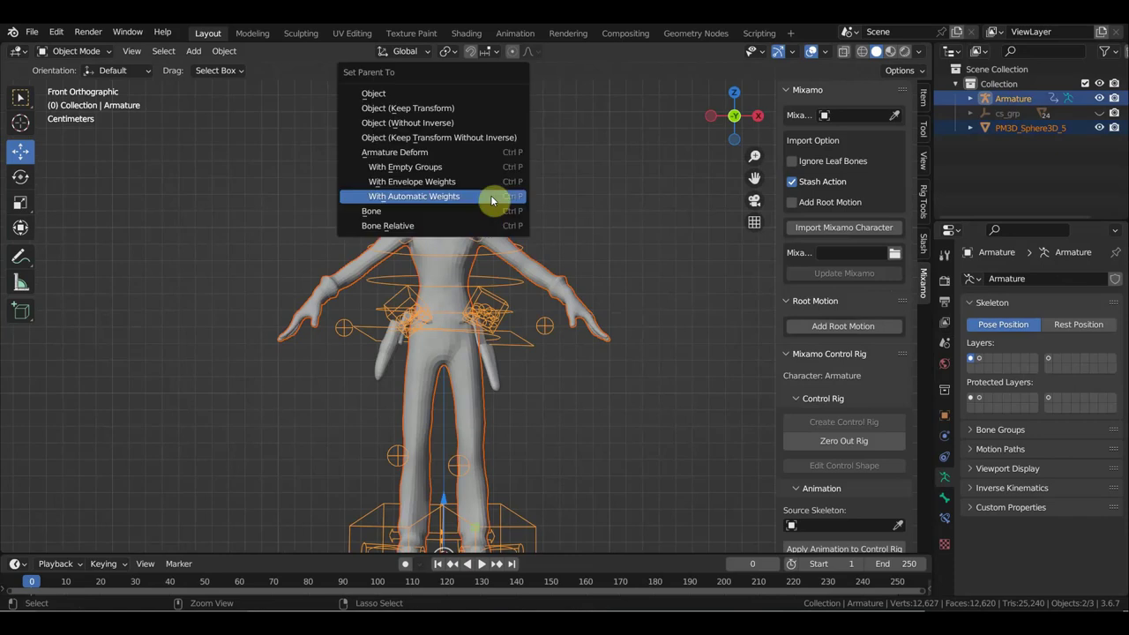
click(490, 196)
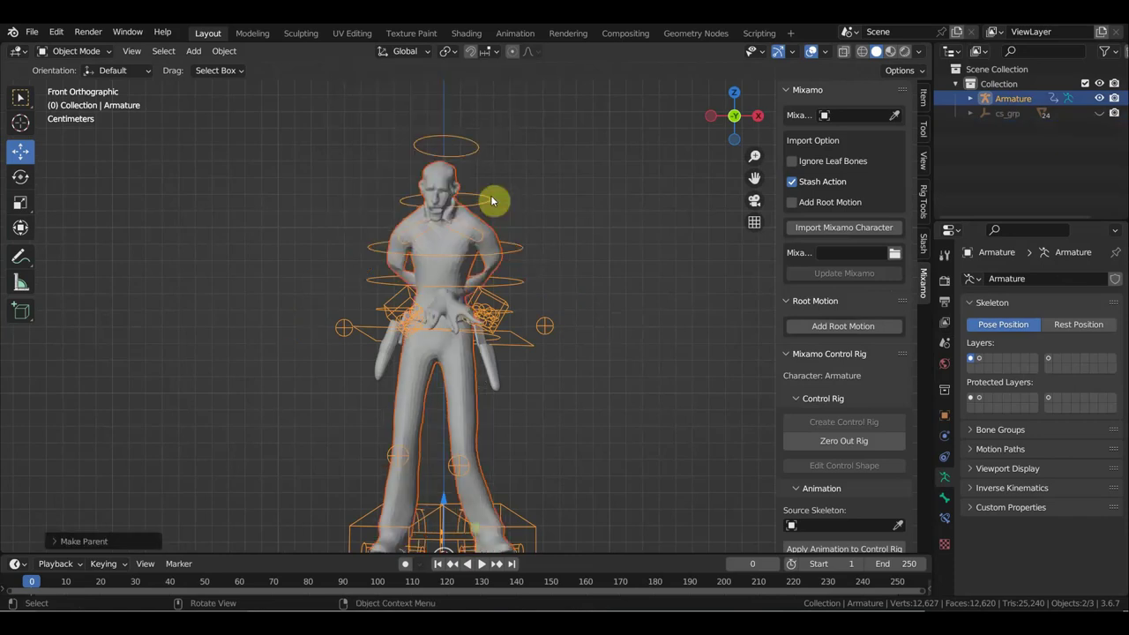
mouse_move(514, 264)
middle_down()
mouse_move(527, 308)
mouse_move(646, 310)
middle_up()
scroll(458, 305, up, 5)
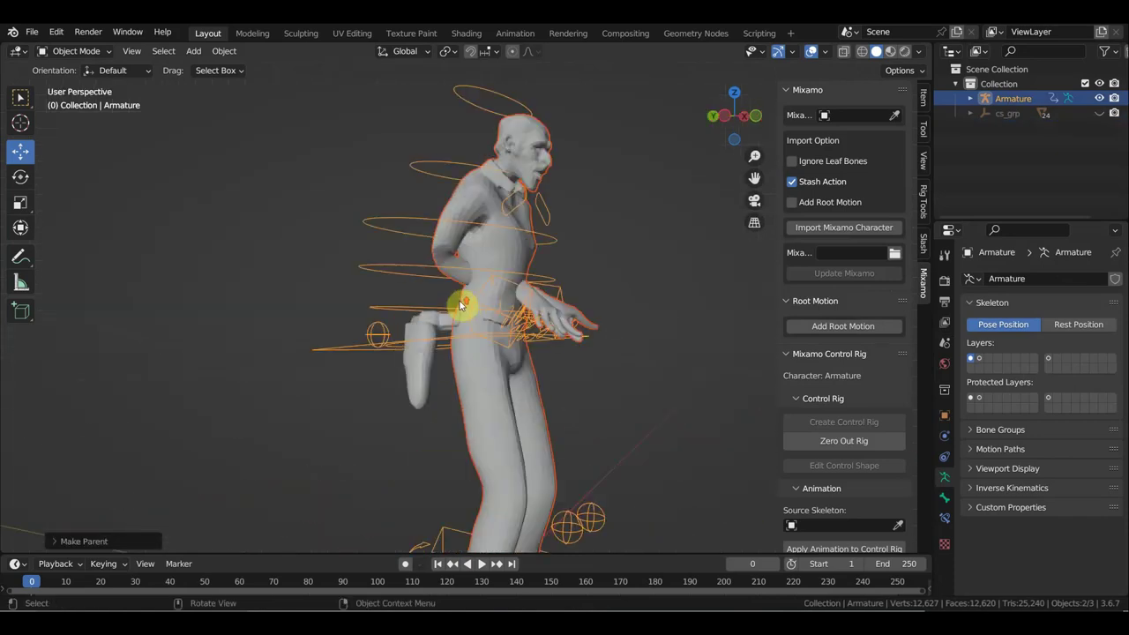
mouse_move(470, 315)
middle_down()
mouse_move(524, 300)
mouse_move(653, 312)
mouse_move(635, 326)
mouse_move(651, 329)
middle_up()
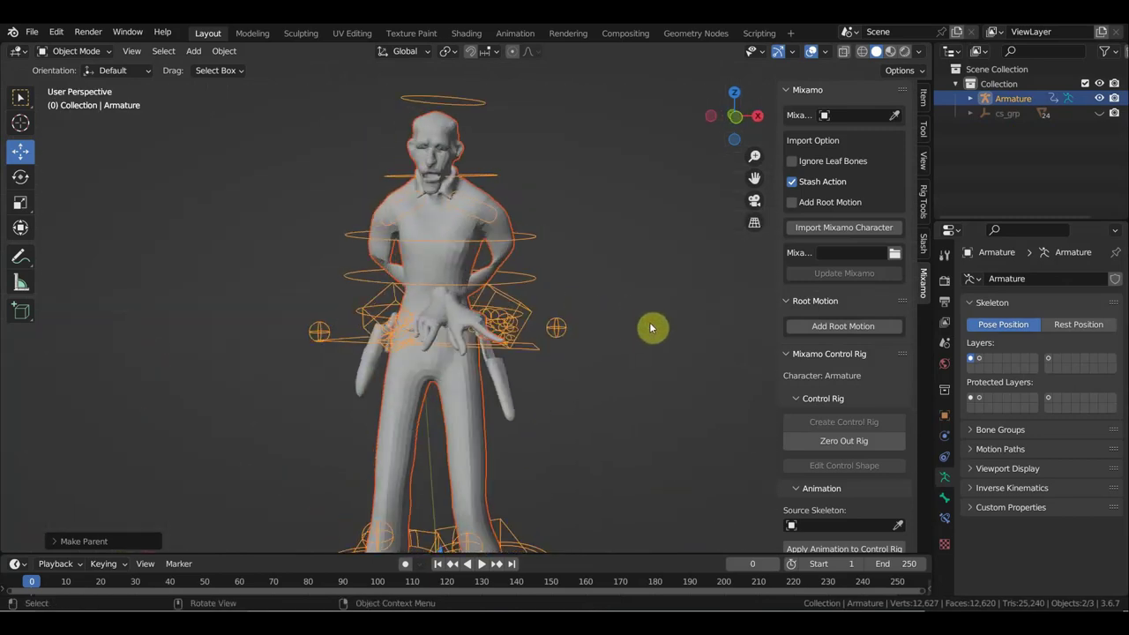
Step: Hide the sidebar, inspect the mesh inside the rig in wireframe, then return to Solid front view
key(n)
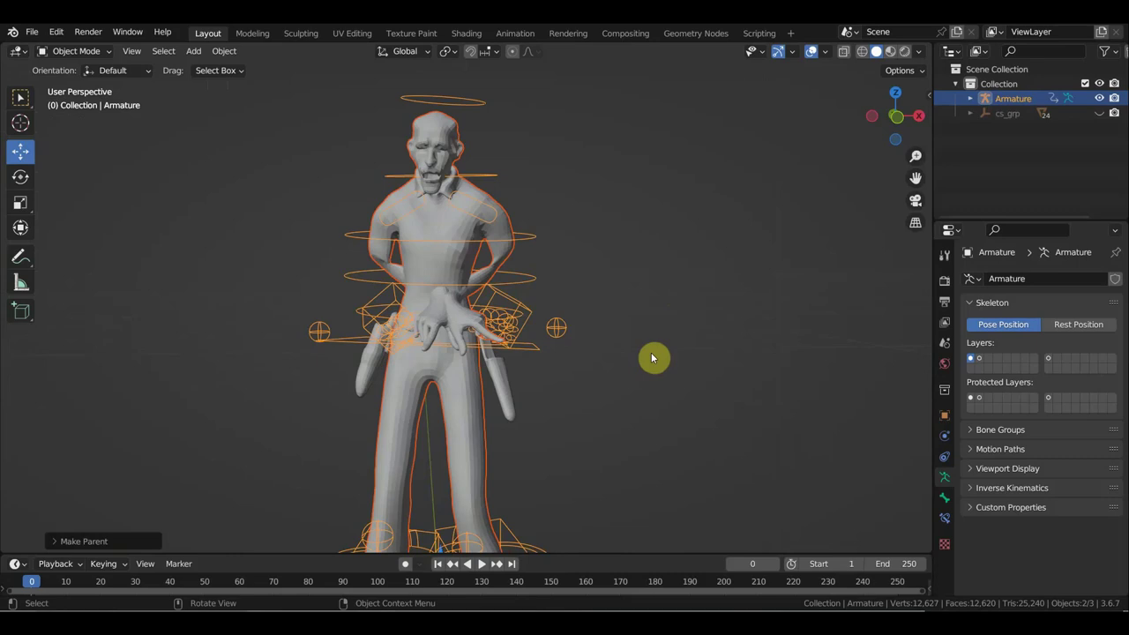
scroll(618, 265, up, 4)
scroll(537, 229, down, 3)
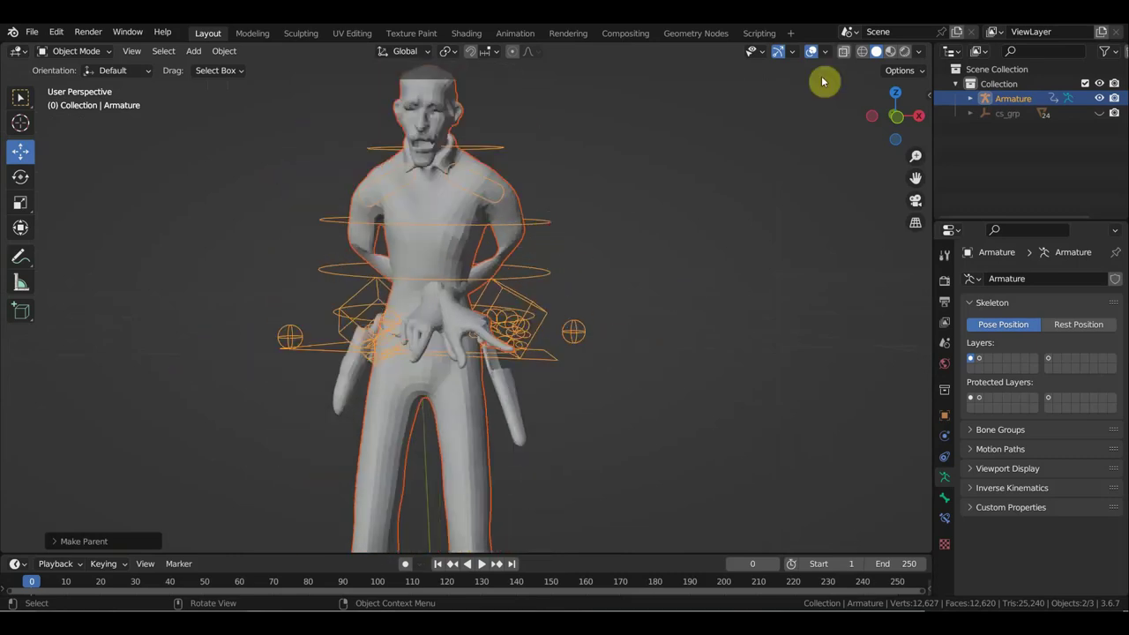
click(862, 50)
mouse_move(681, 168)
middle_down()
mouse_move(882, 199)
mouse_move(870, 212)
mouse_move(683, 202)
mouse_move(705, 198)
mouse_move(686, 224)
mouse_move(502, 229)
mouse_move(386, 212)
mouse_move(280, 214)
mouse_move(774, 209)
mouse_move(560, 209)
mouse_move(625, 196)
middle_up()
scroll(681, 206, down, 2)
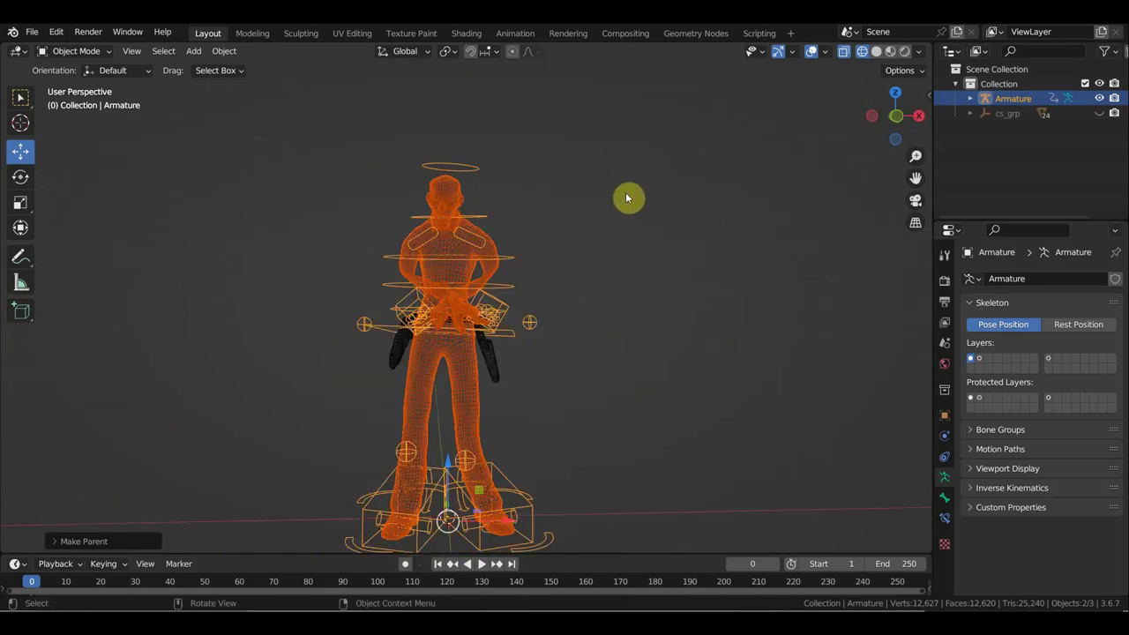
scroll(627, 198, up, 2)
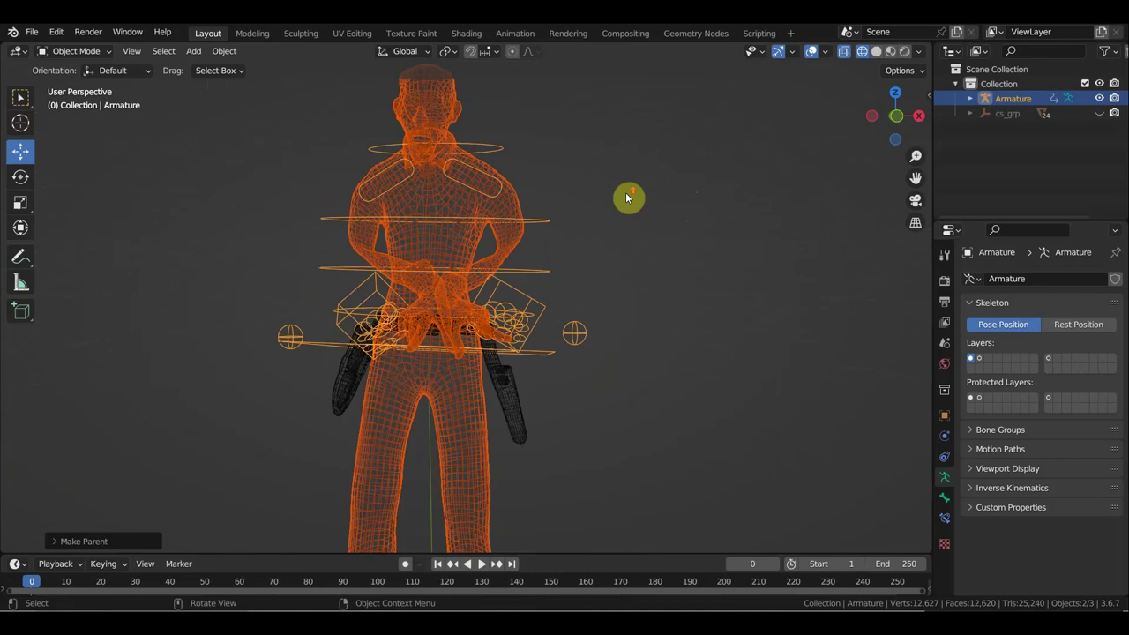
click(876, 51)
key(KP_1)
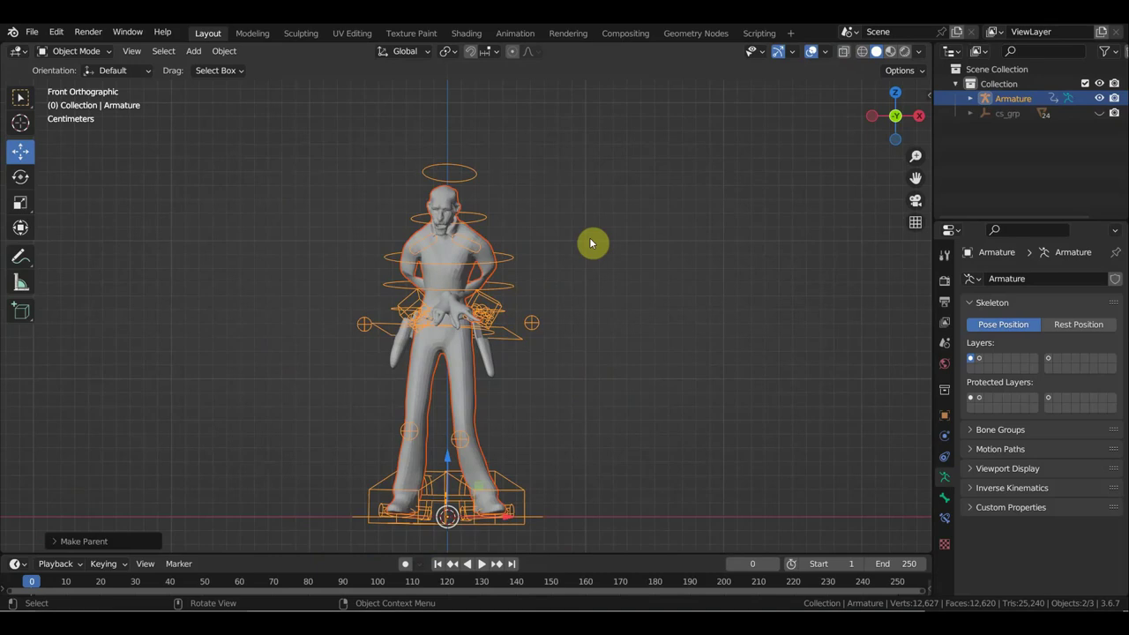
Step: Undo the automatic-weight parenting and put the armature into Pose Mode
key(ctrl+z)
key(ctrl+z)
key(ctrl+z)
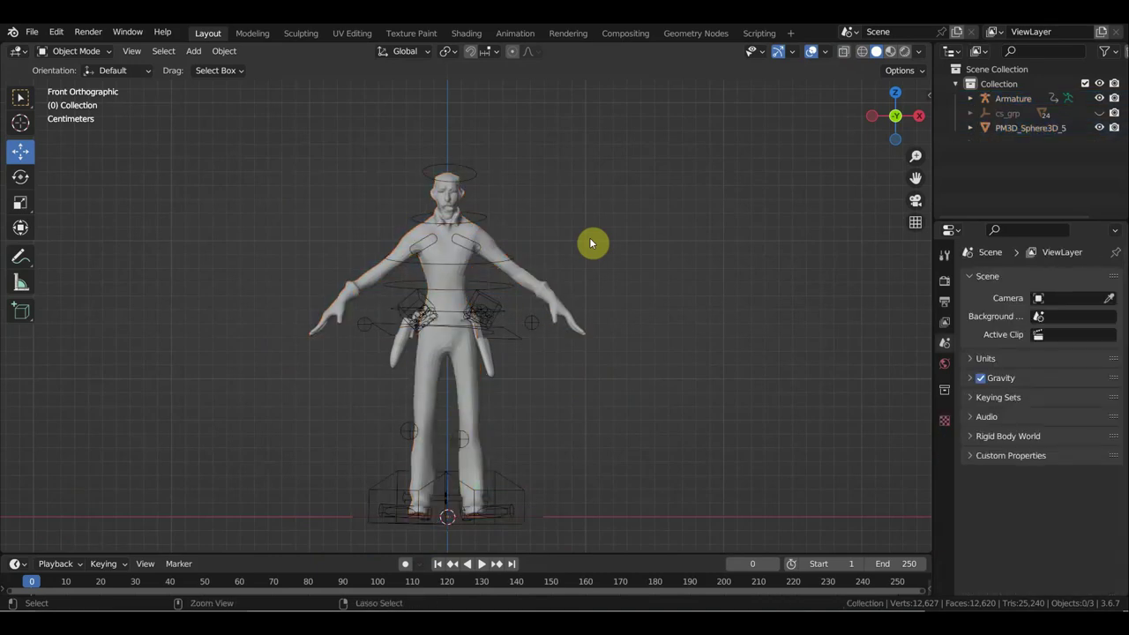
key(ctrl+z)
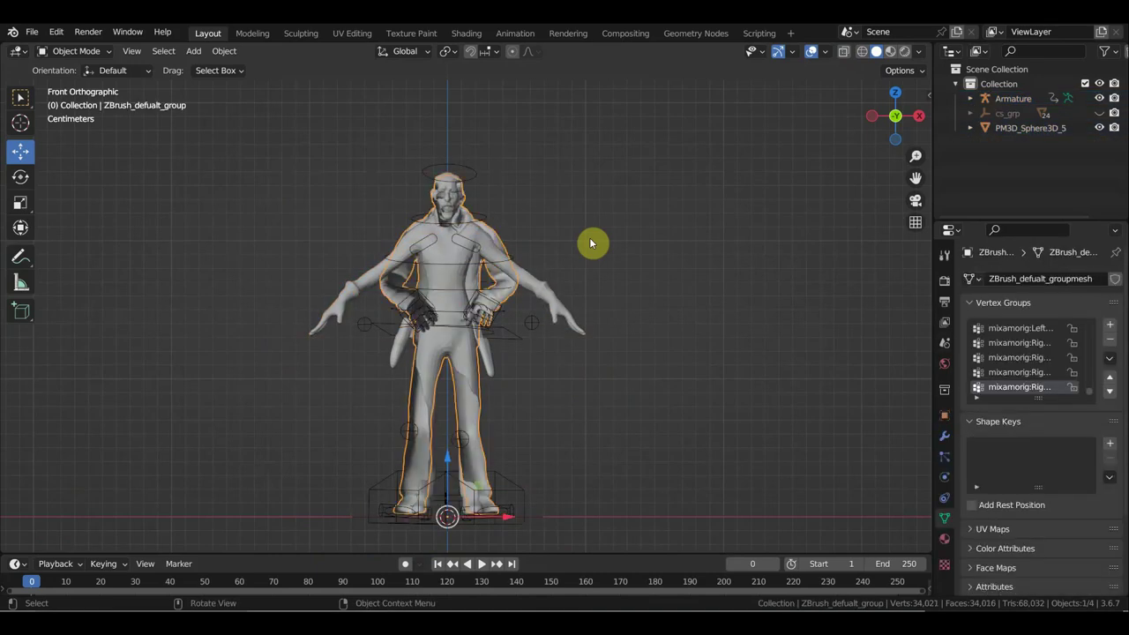
click(511, 348)
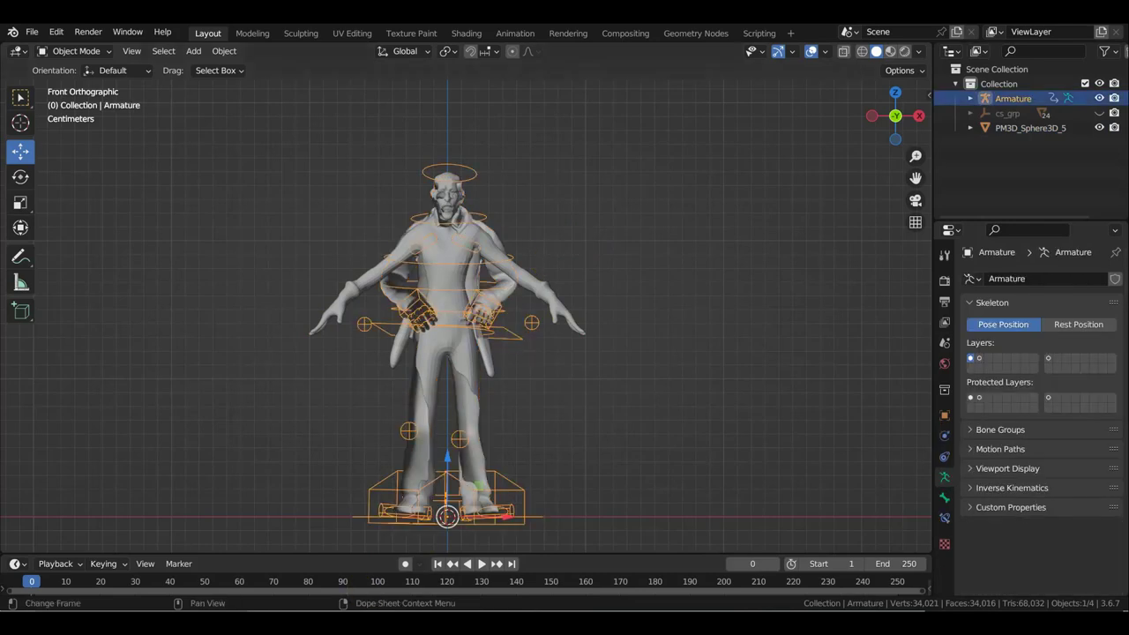
drag(277, 553, 291, 458)
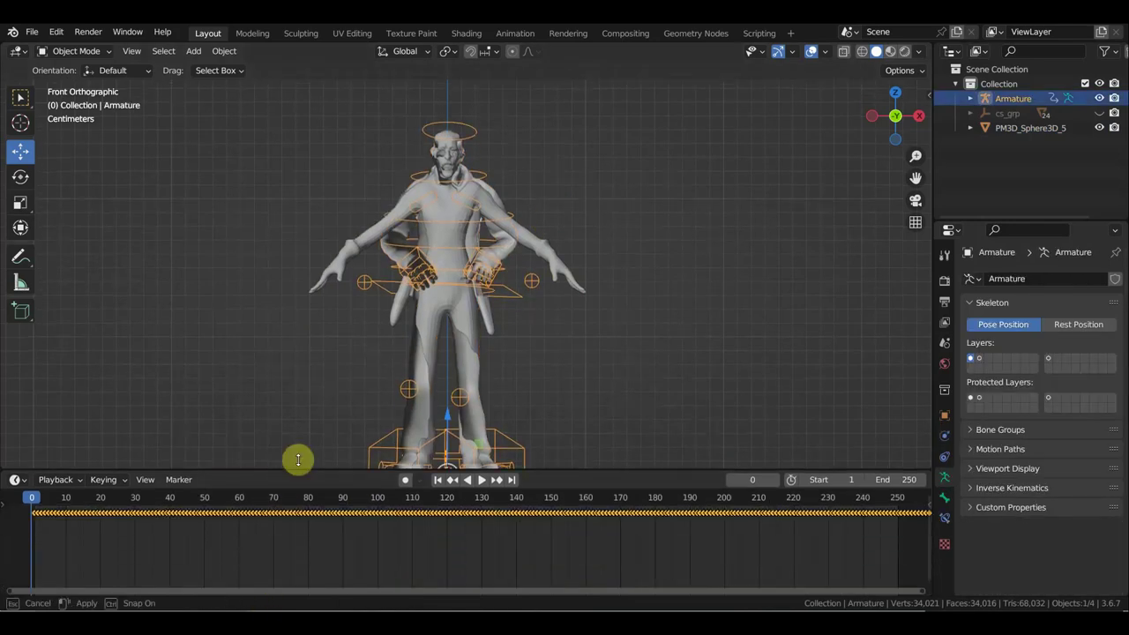
click(78, 51)
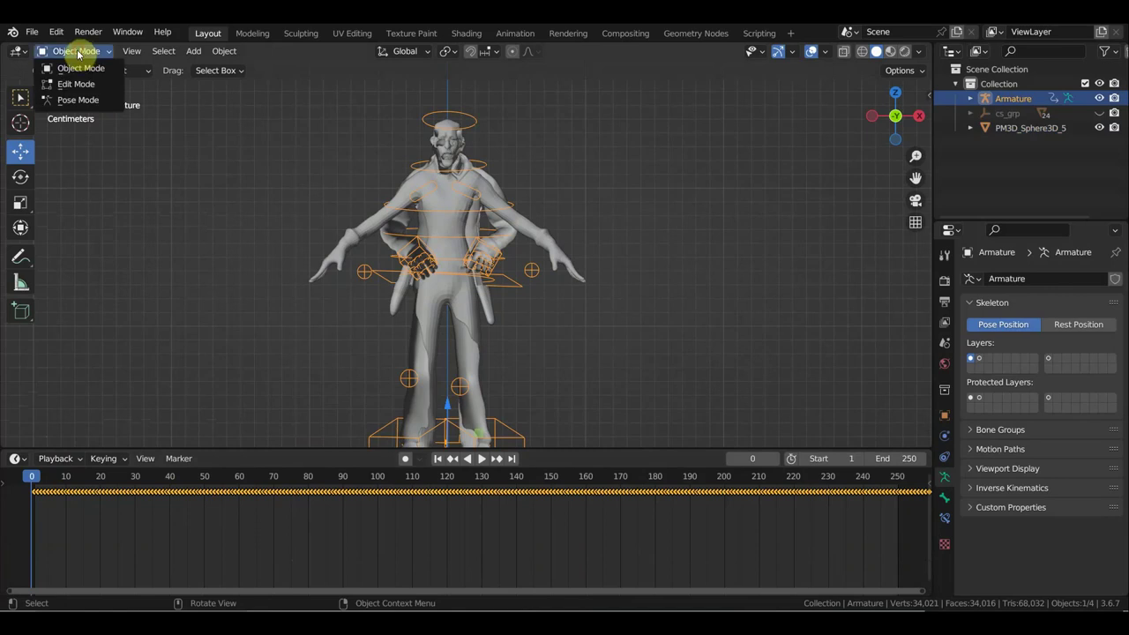
click(83, 98)
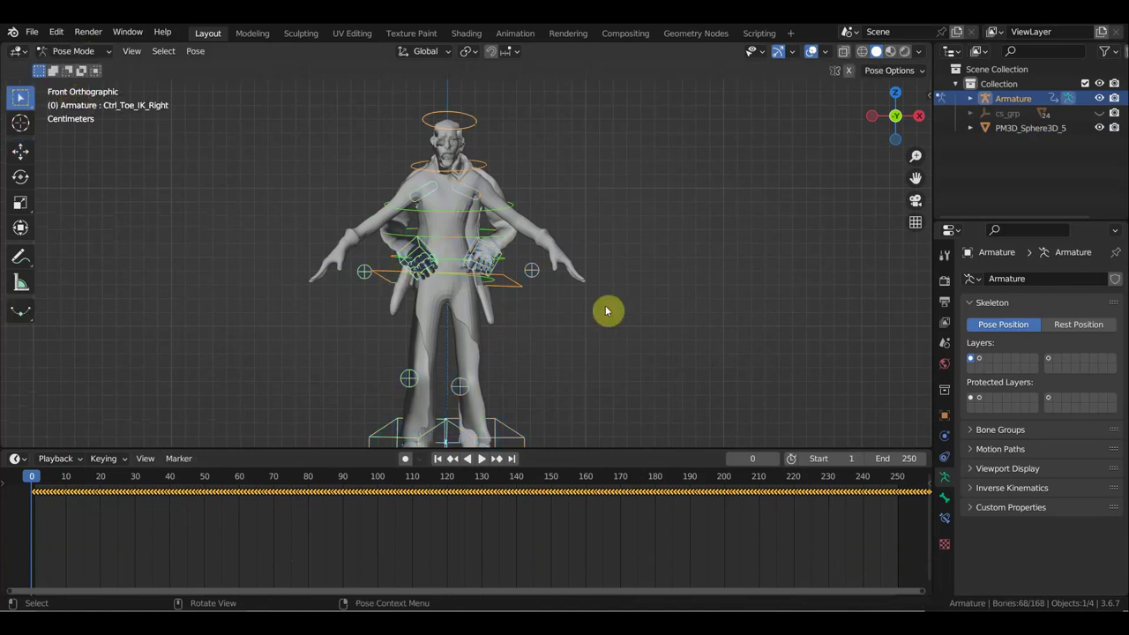
Step: Clear the rig to T-pose, key 408 Location & Rotation keyframes, and return to Object Mode
key(alt+r)
key(alt+g)
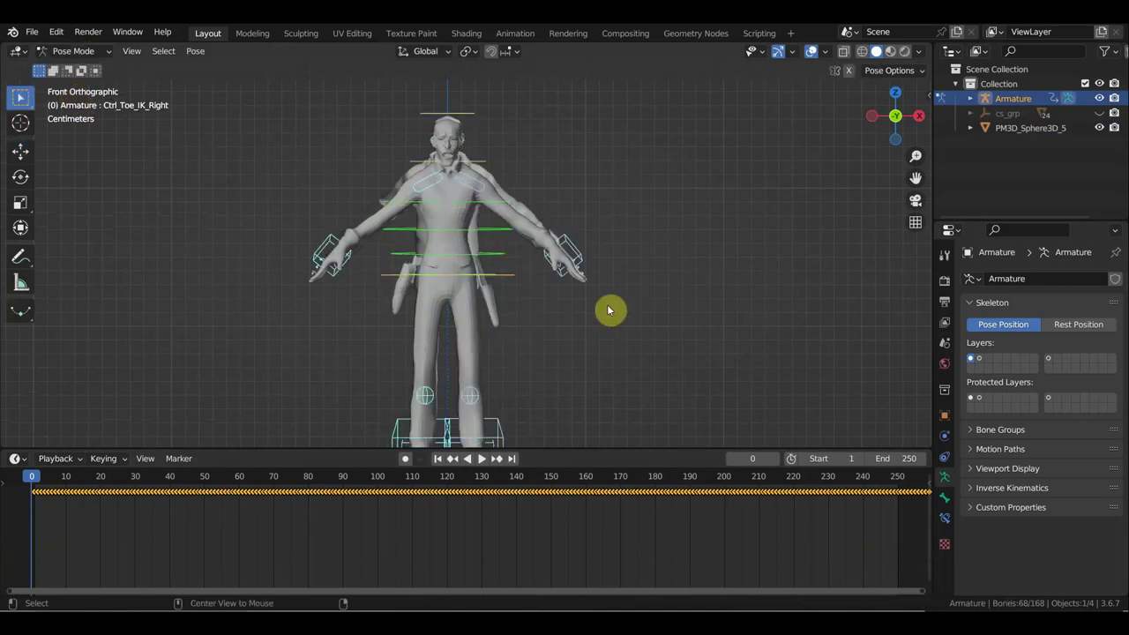
key(i)
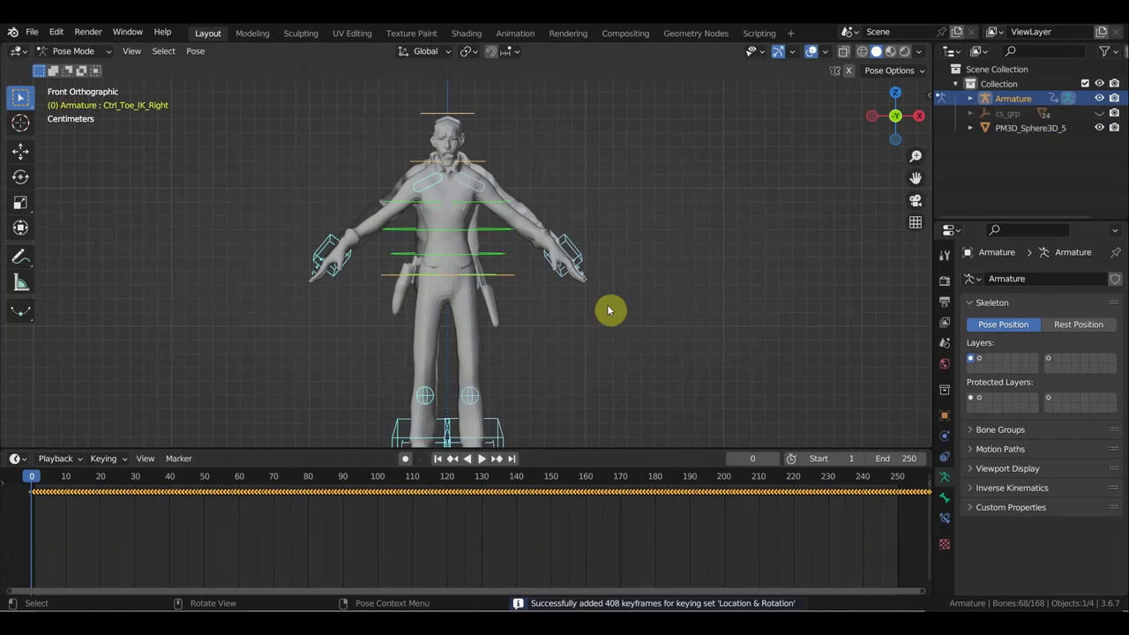
scroll(563, 344, up, 2)
middle_drag(567, 343, 415, 357)
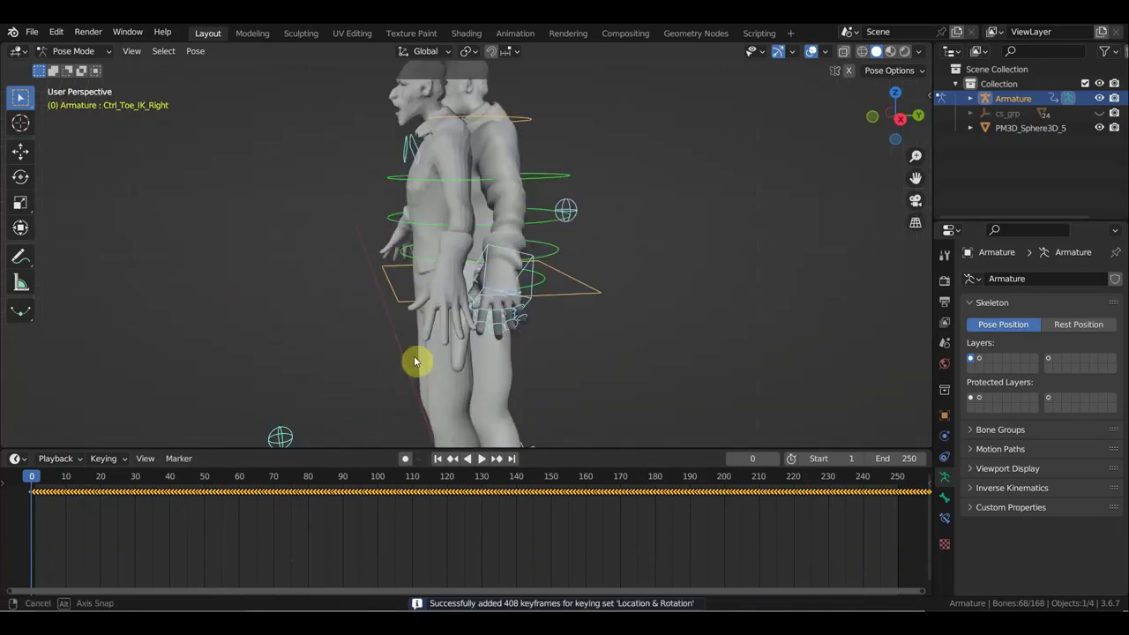
key(alt+a)
scroll(517, 177, down, 2)
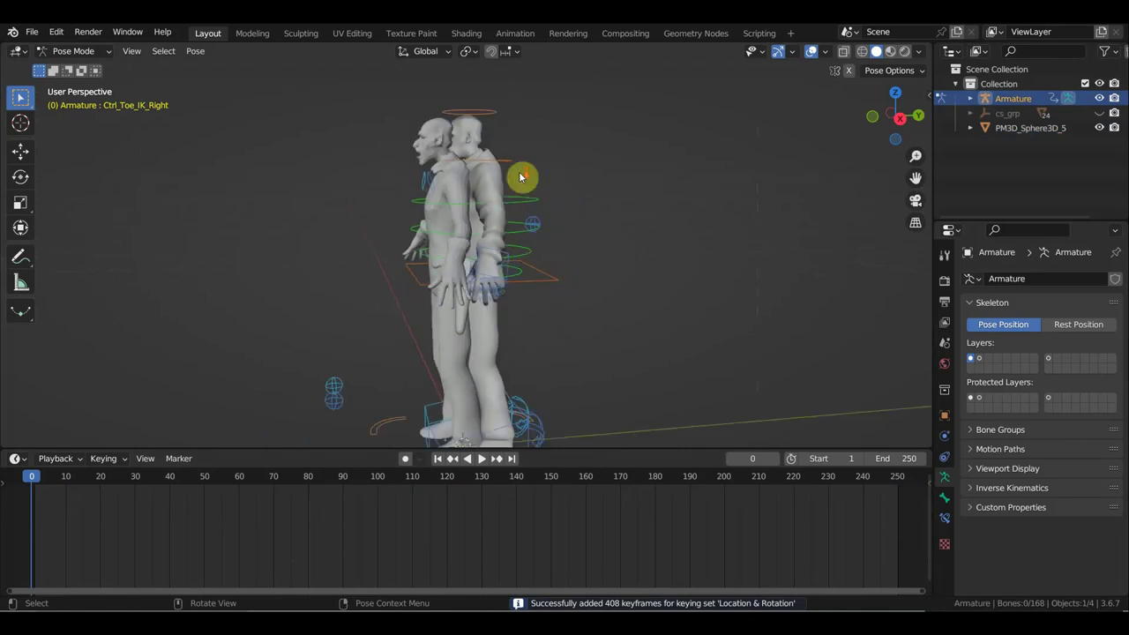
scroll(512, 189, down, 1)
click(69, 51)
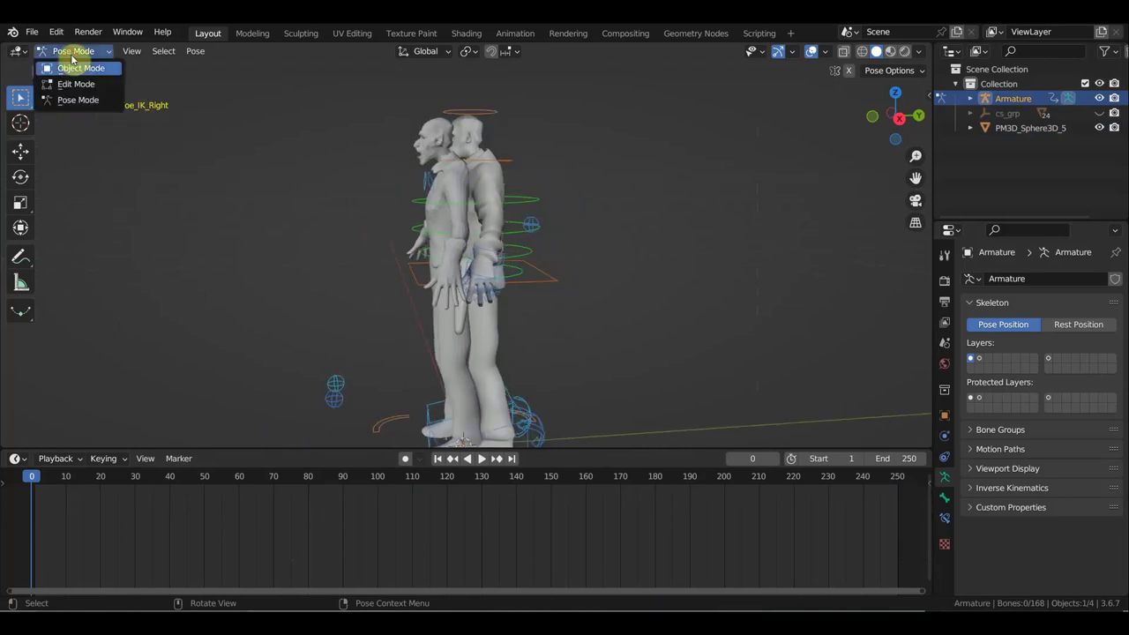
click(72, 63)
click(495, 179)
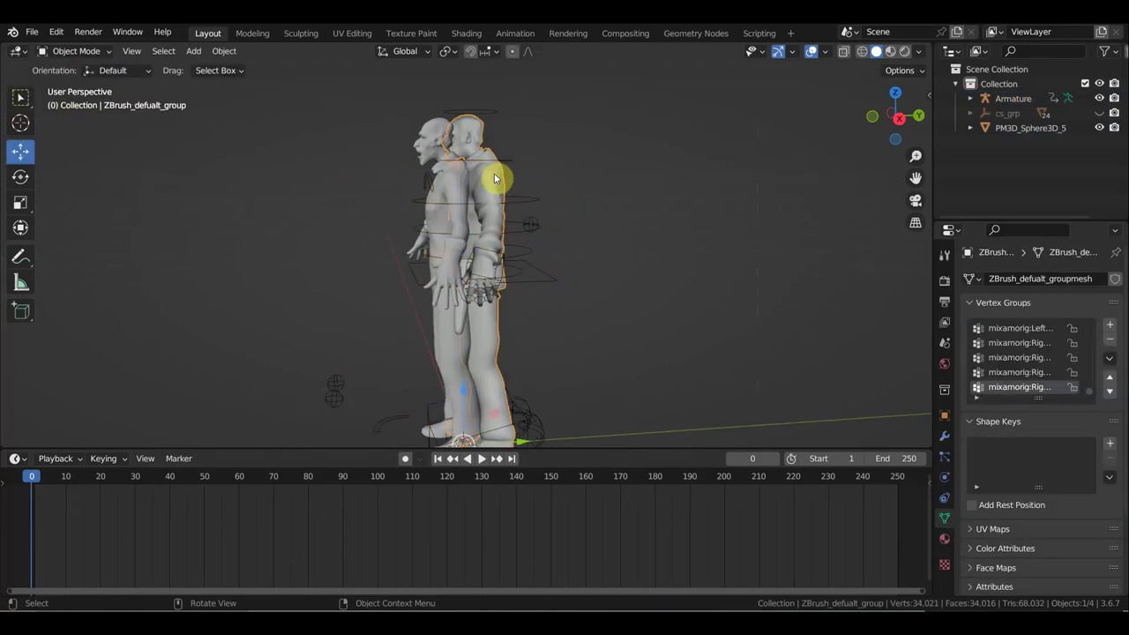
Step: Delete the old ZBrush mesh and slide PM3D_Sphere3D_5 along Y to meet the rig
key(Delete)
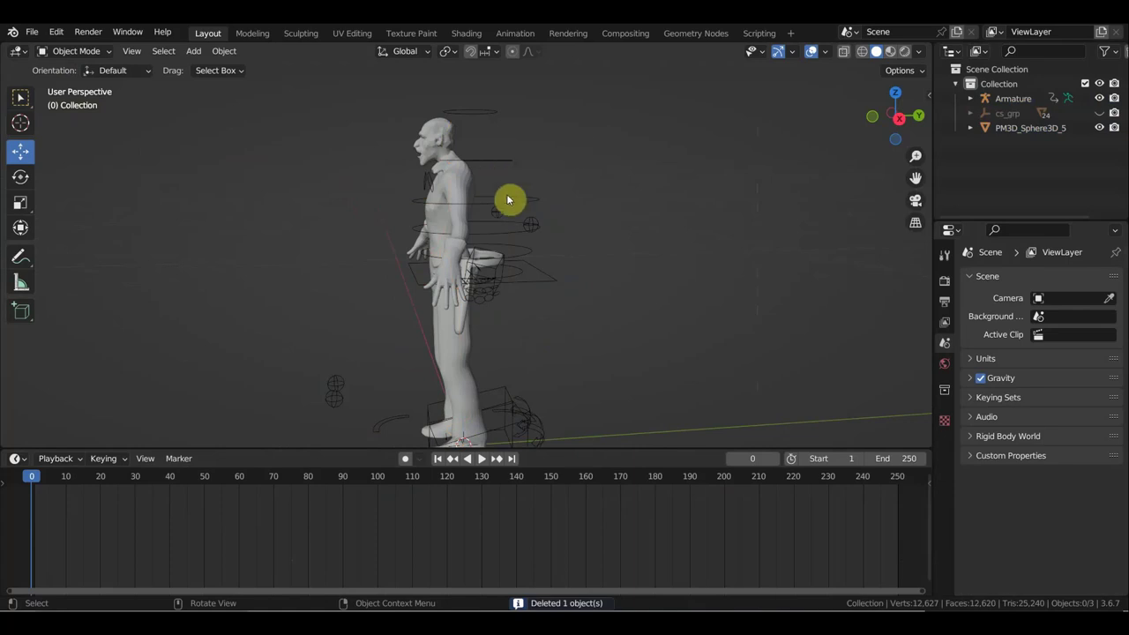
click(472, 189)
middle_drag(532, 419, 495, 408)
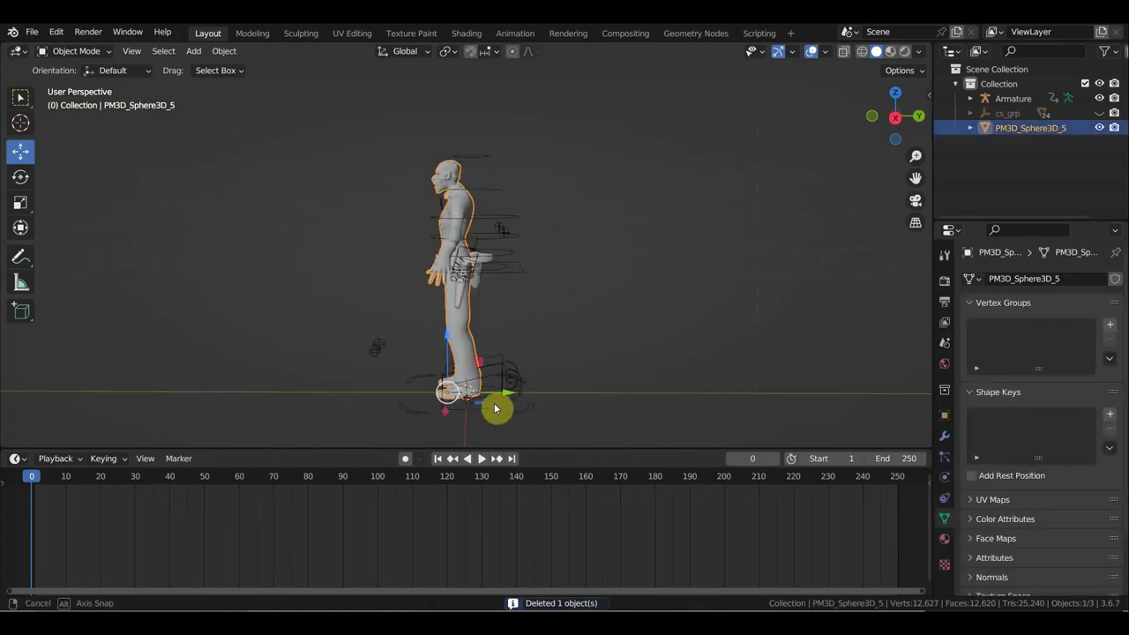
key(g)
key(y)
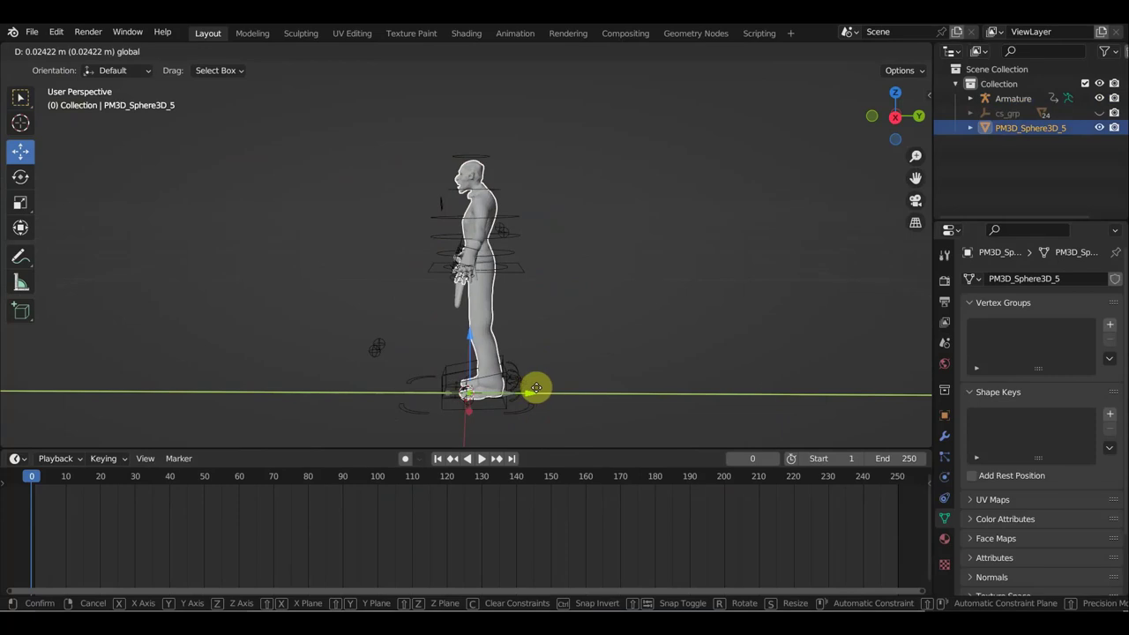
click(532, 388)
Step: Check the legs up close, cancel a further move, and add the armature to the selection
scroll(534, 392, up, 2)
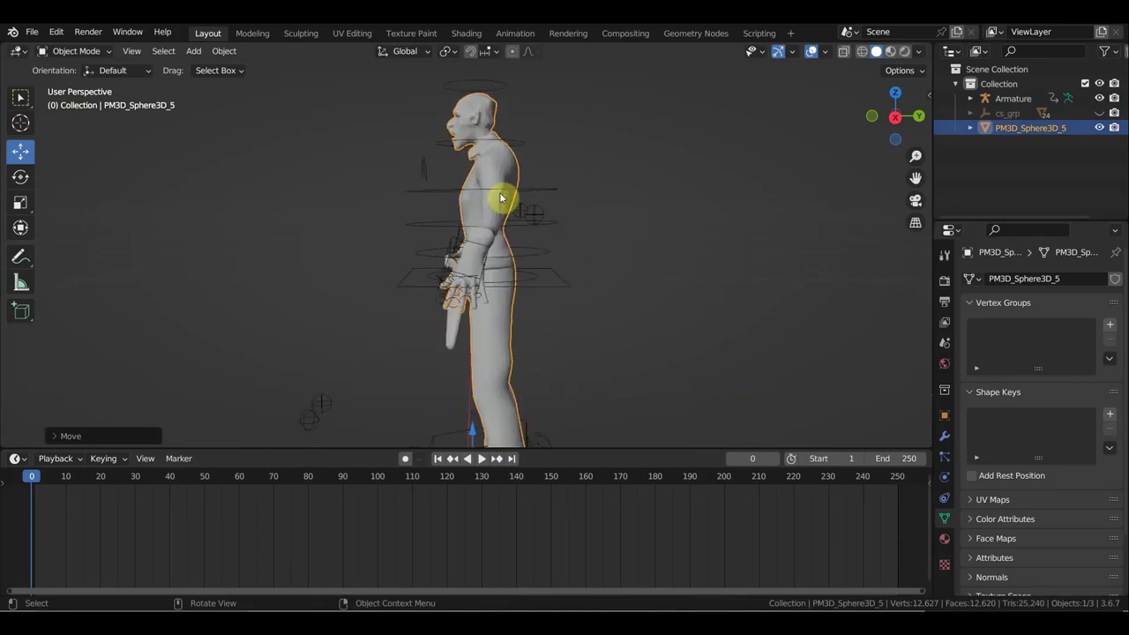
scroll(529, 226, up, 3)
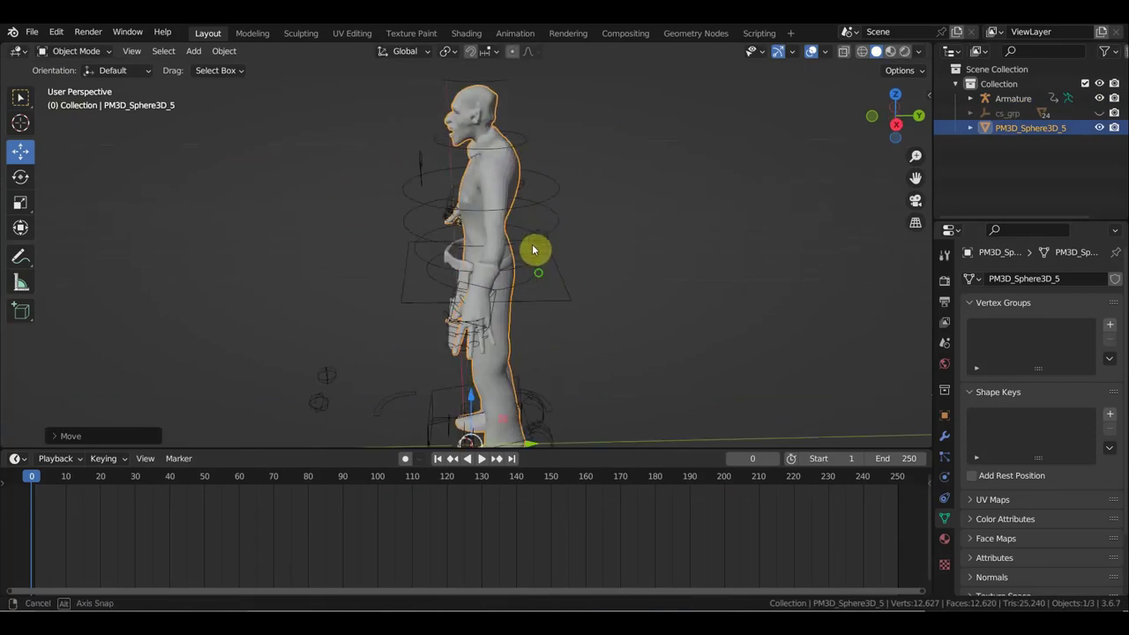
mouse_move(535, 249)
middle_down()
mouse_move(599, 331)
mouse_move(594, 144)
mouse_move(623, 171)
middle_up()
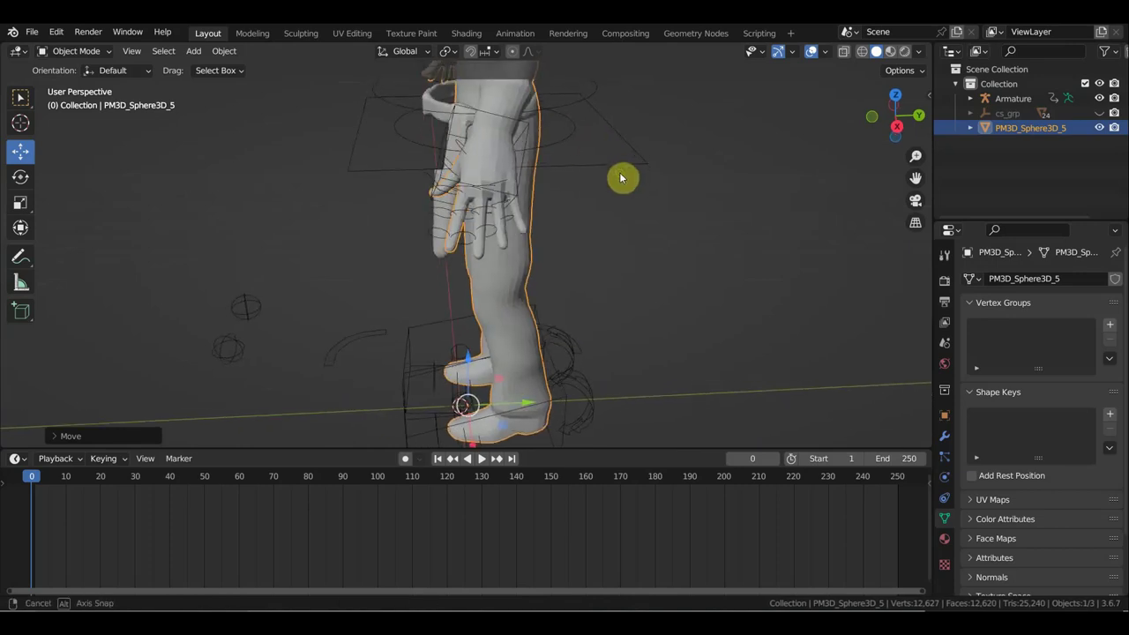
key(g)
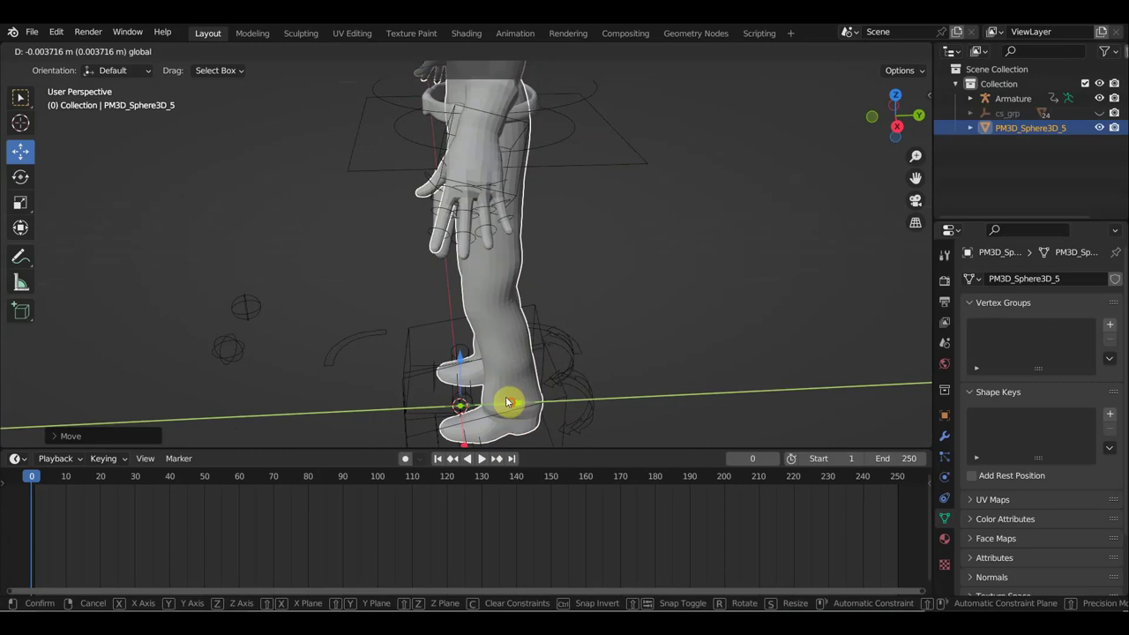
right_click(507, 402)
mouse_move(512, 403)
middle_down()
mouse_move(665, 252)
mouse_move(711, 223)
mouse_move(688, 275)
mouse_move(490, 273)
middle_up()
shift+click(545, 306)
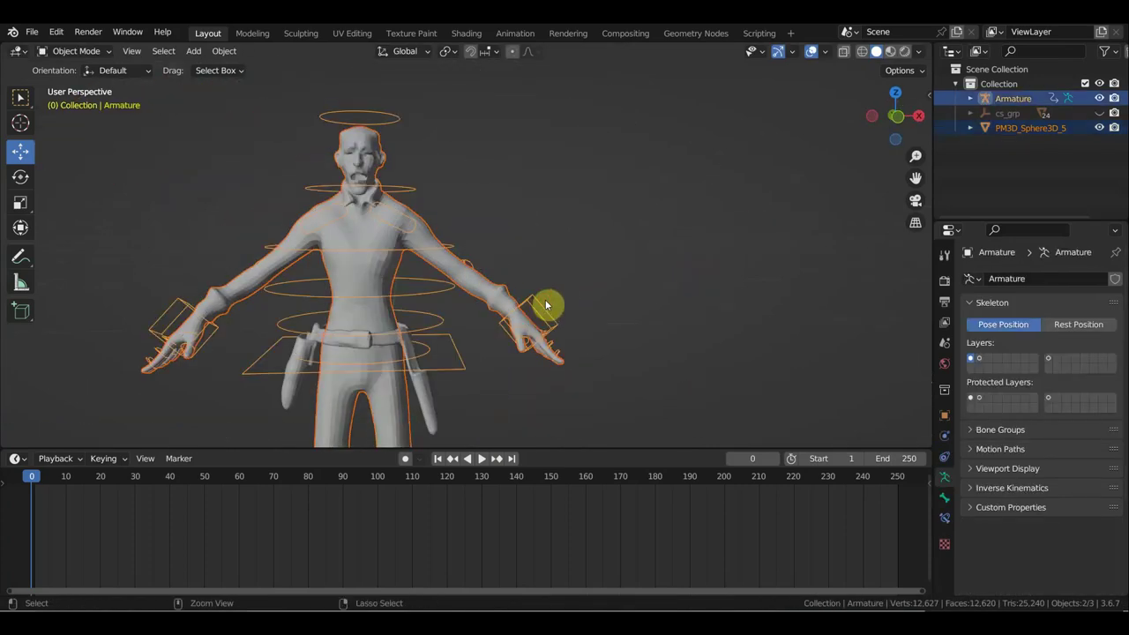
Step: Parent PM3D_Sphere3D_5 to the rig with automatic weights, test playback, and return to frame 0
key(ctrl+p)
click(545, 299)
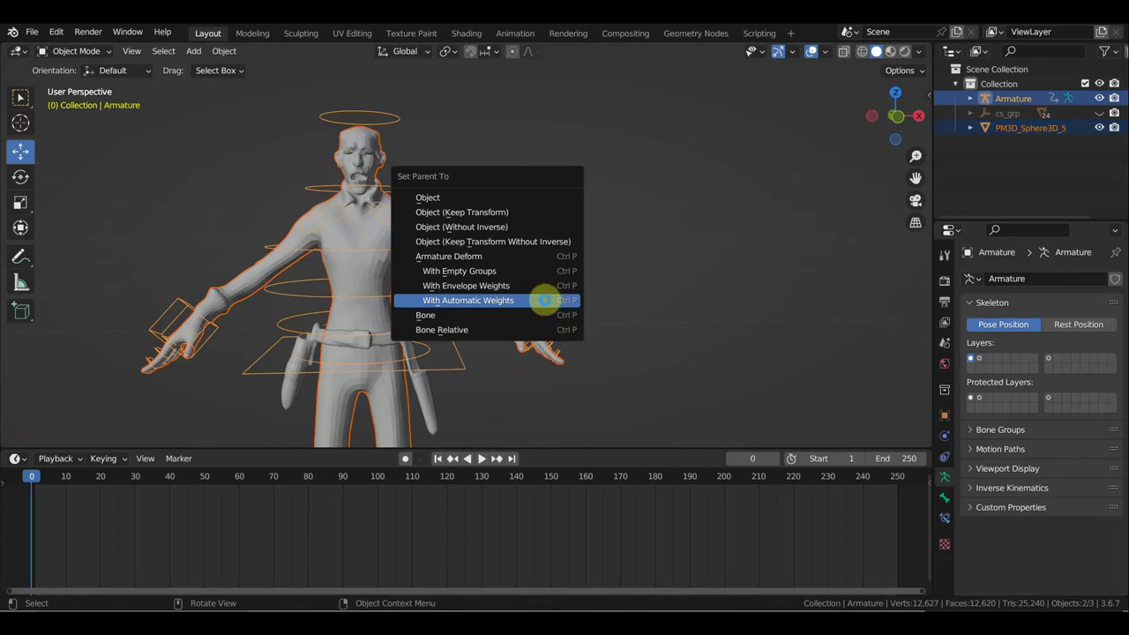
key(space)
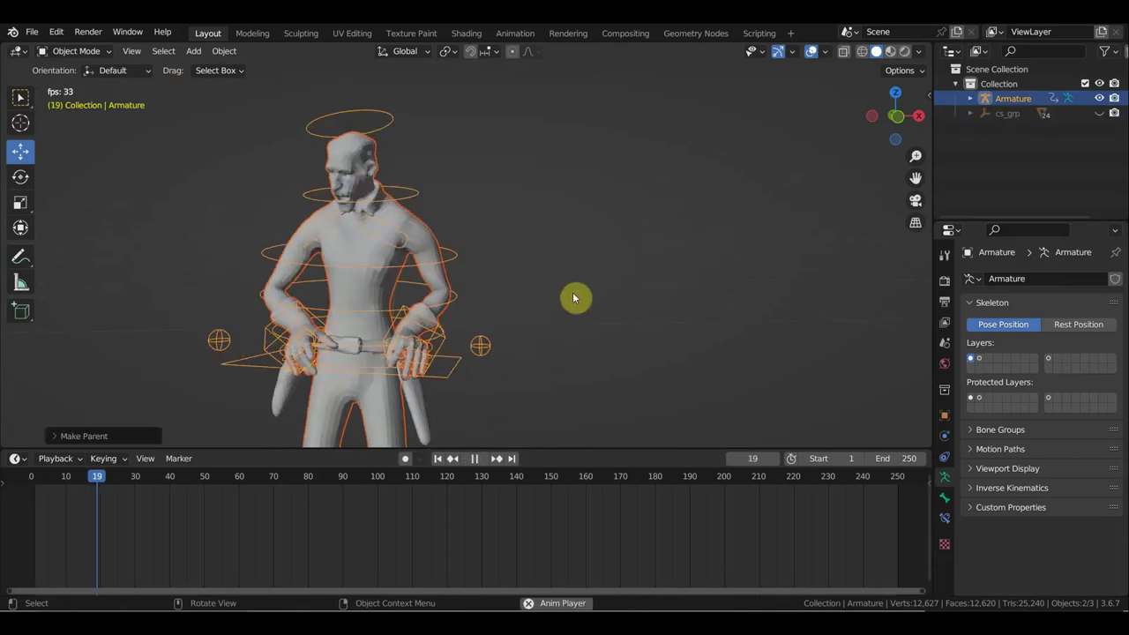
mouse_move(585, 303)
middle_down()
mouse_move(660, 327)
mouse_move(627, 323)
middle_up()
key(space)
scroll(472, 312, up, 5)
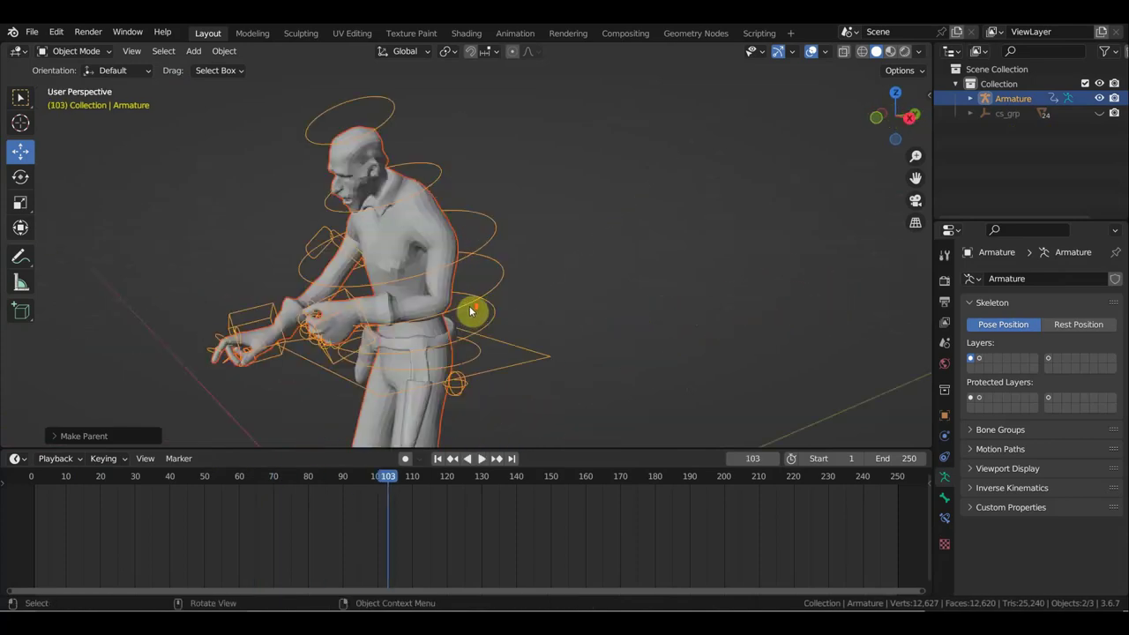
middle_drag(472, 312, 265, 199)
scroll(298, 194, up, 3)
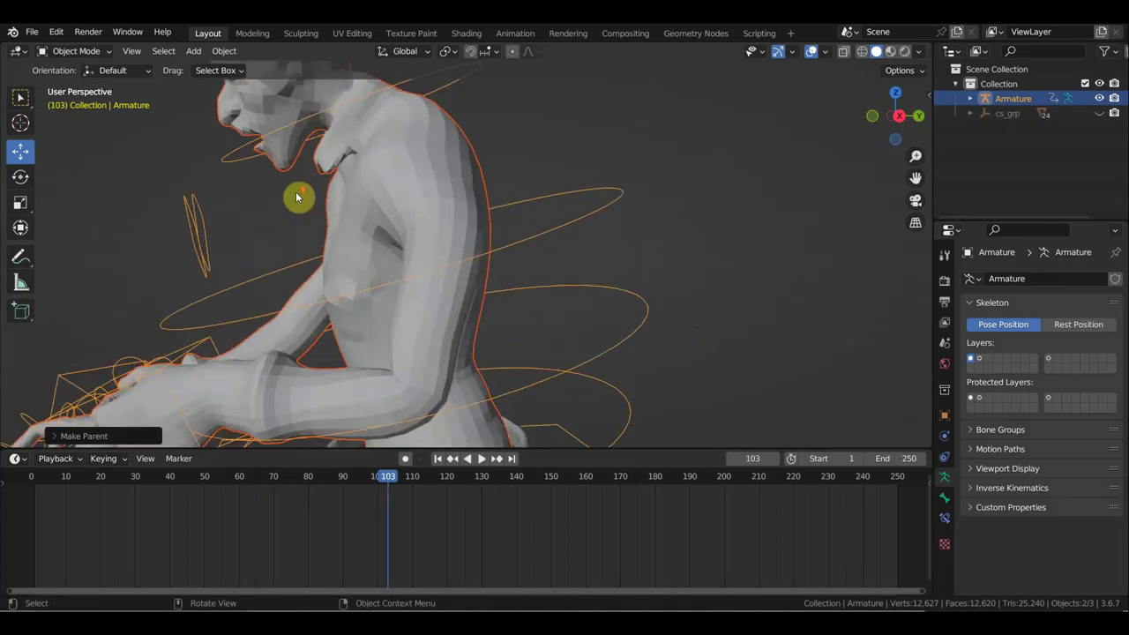
scroll(449, 279, up, 2)
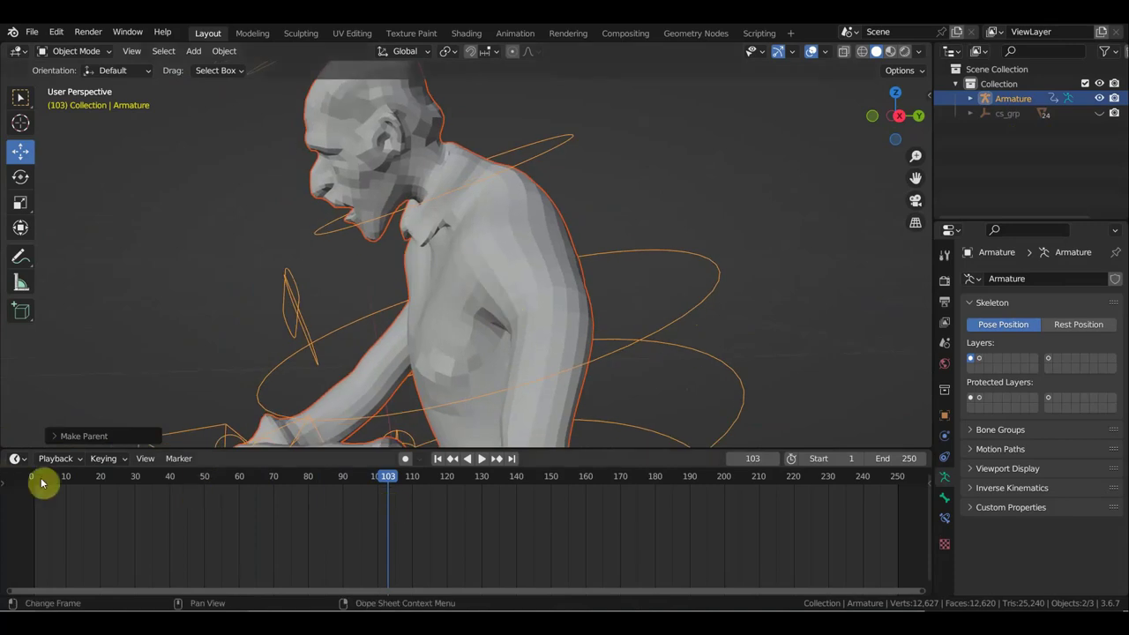
click(32, 476)
Step: Apply Shade Smooth to the old man's head mesh, then select the armature
key(KP_3)
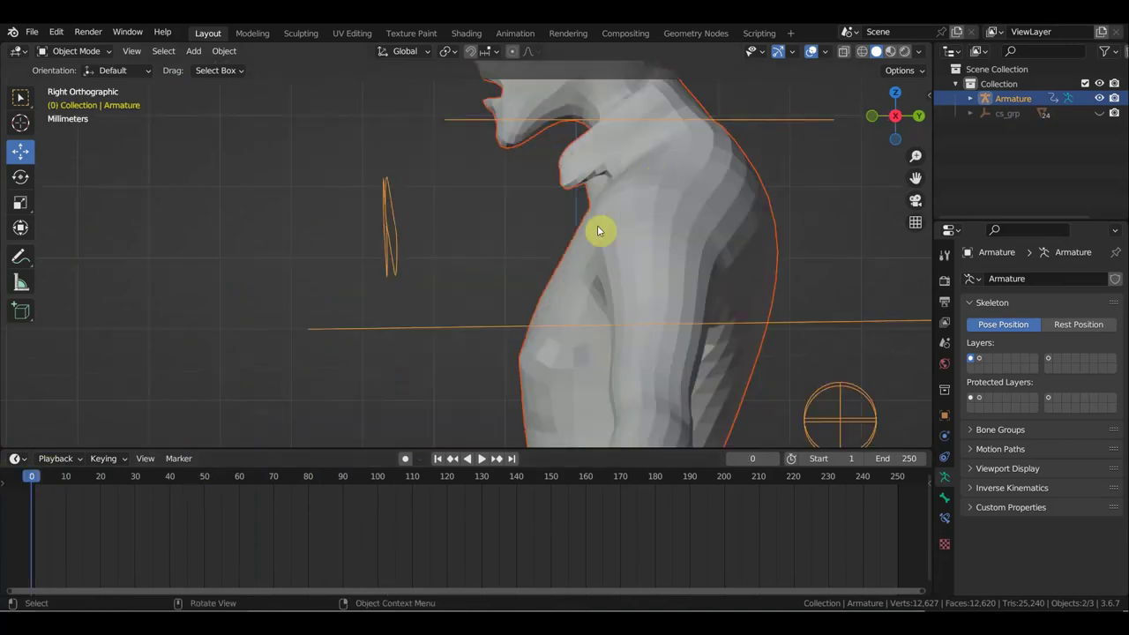
scroll(660, 173, down, 3)
scroll(636, 295, down, 2)
click(500, 249)
right_click(499, 247)
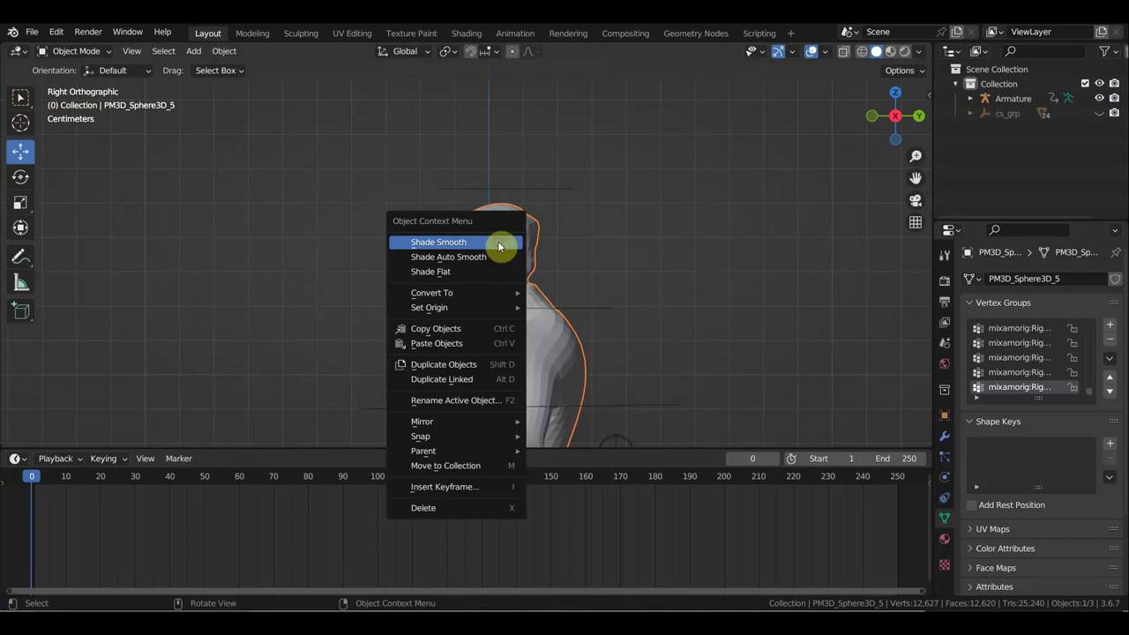
click(499, 246)
scroll(511, 257, up, 1)
scroll(520, 277, up, 1)
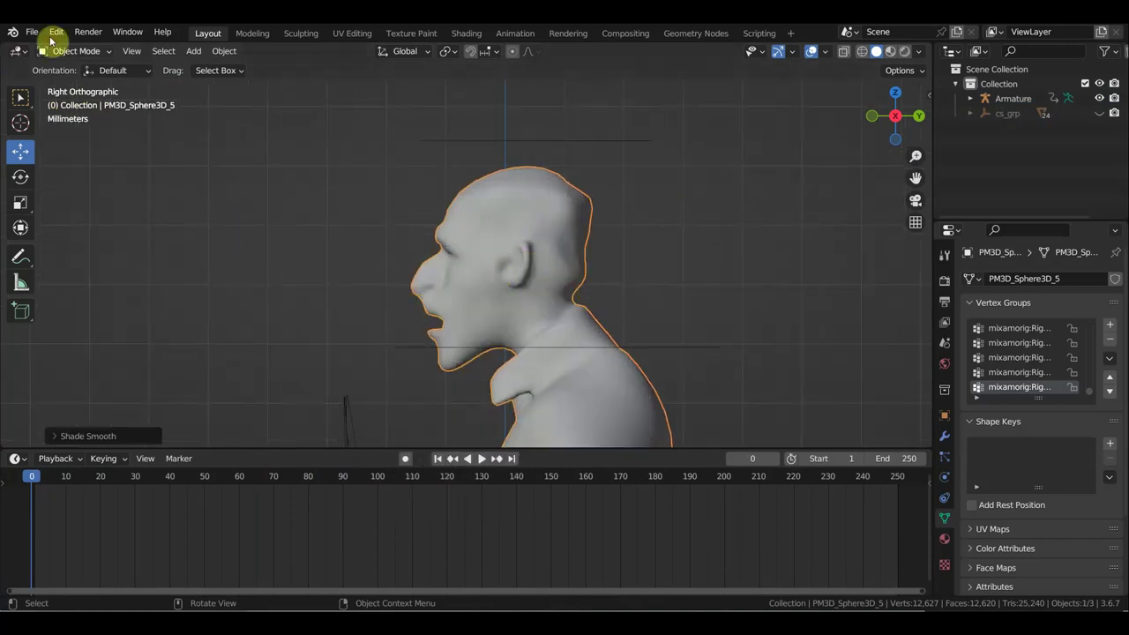
click(80, 51)
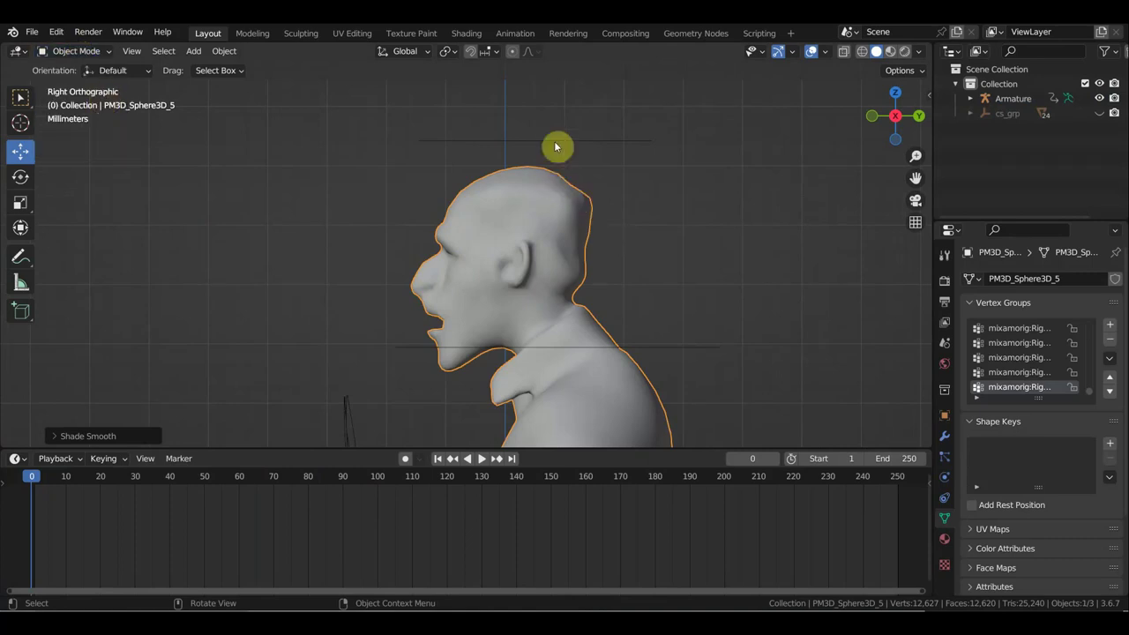
click(558, 140)
click(75, 50)
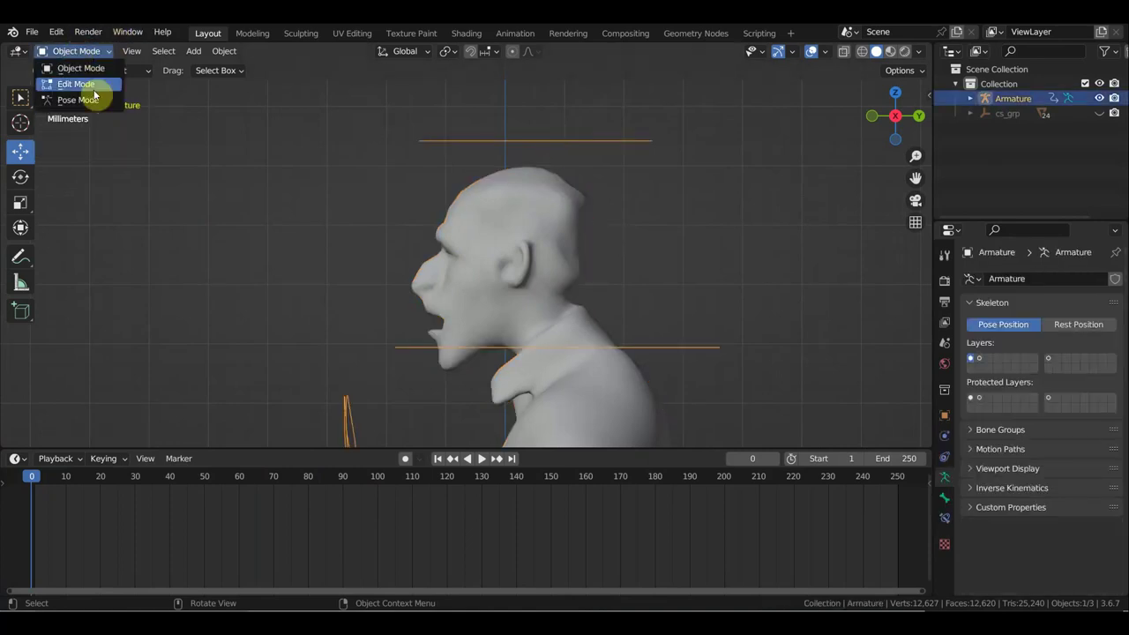
Step: Enter Edit Mode on the armature and display its bones In Front
click(83, 81)
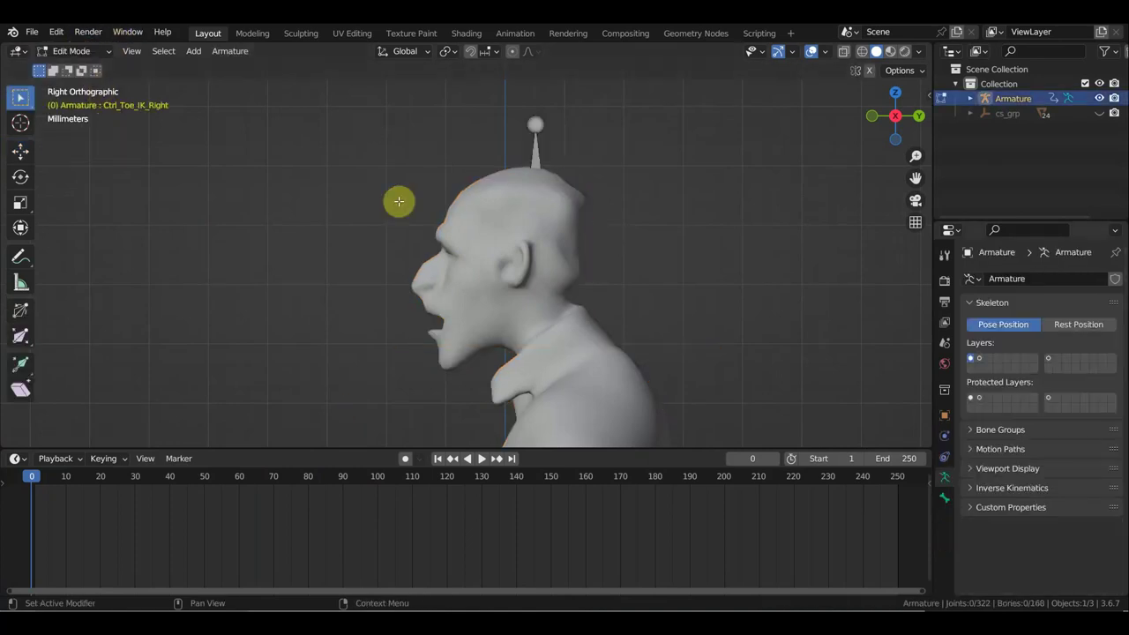
click(1007, 468)
click(1033, 557)
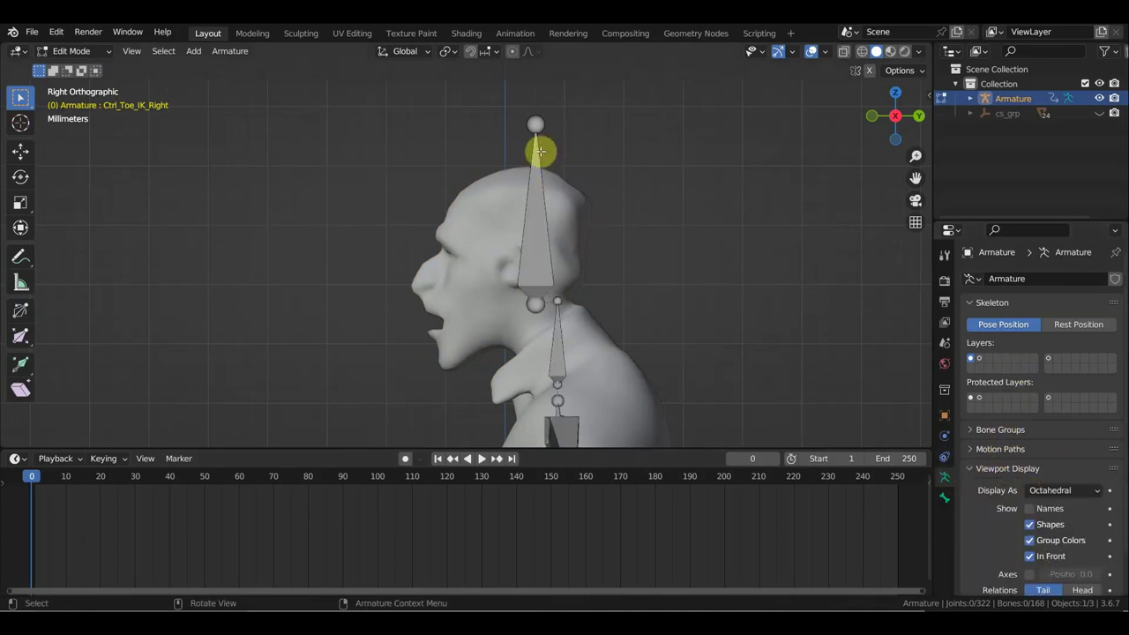
Step: Extrude a new bone from Ctrl_Head, clear its parent, and place it at the mouth
key(e)
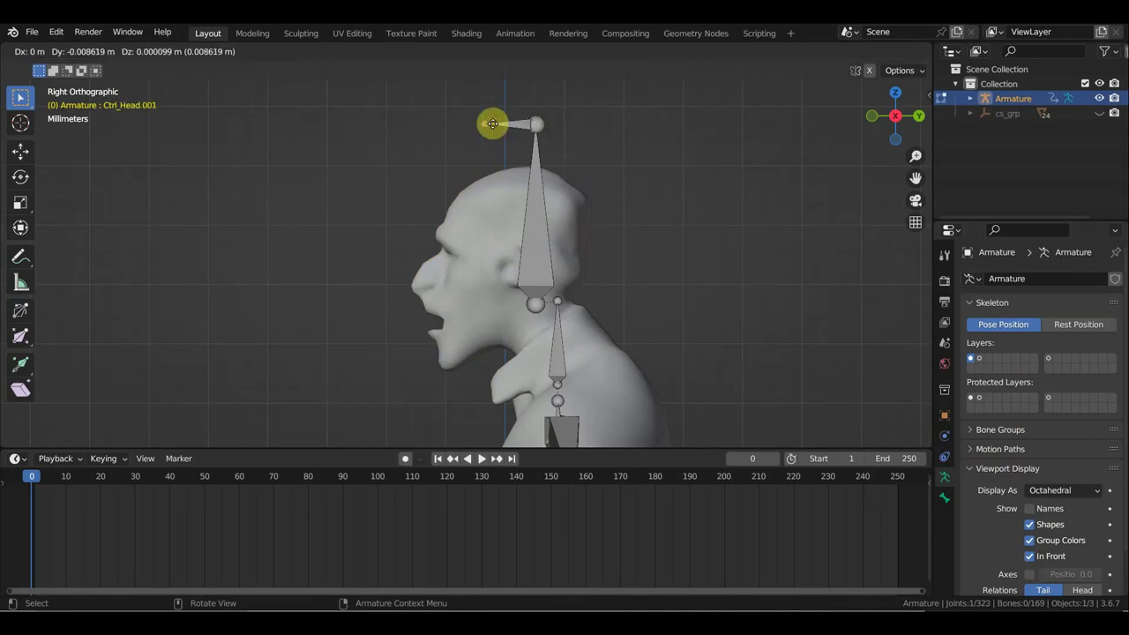
click(474, 124)
key(alt+p)
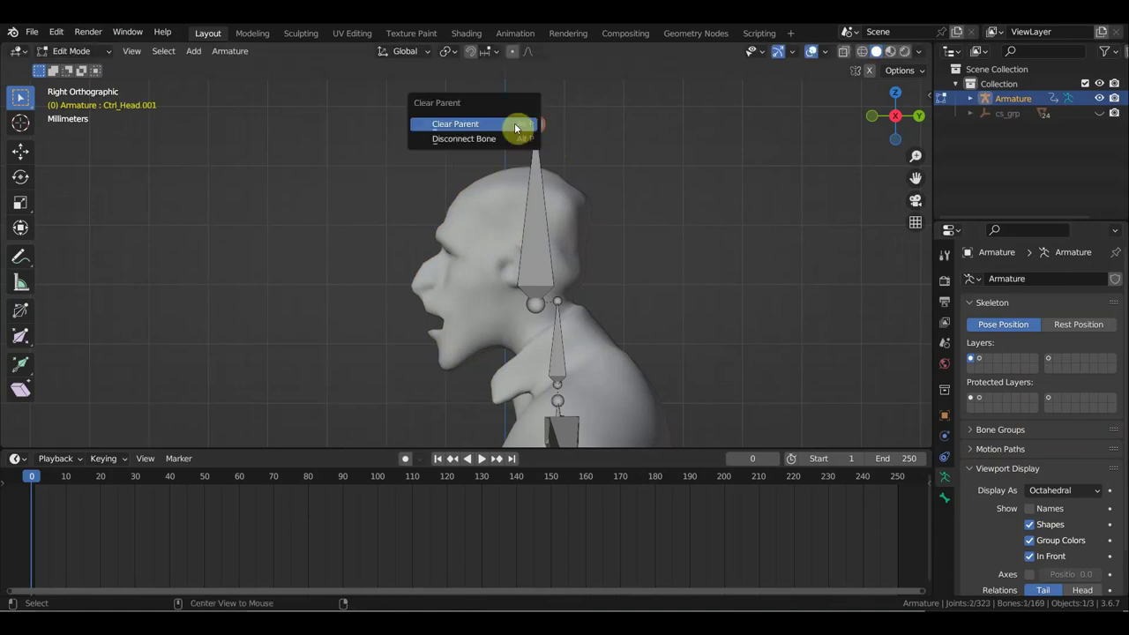
click(517, 126)
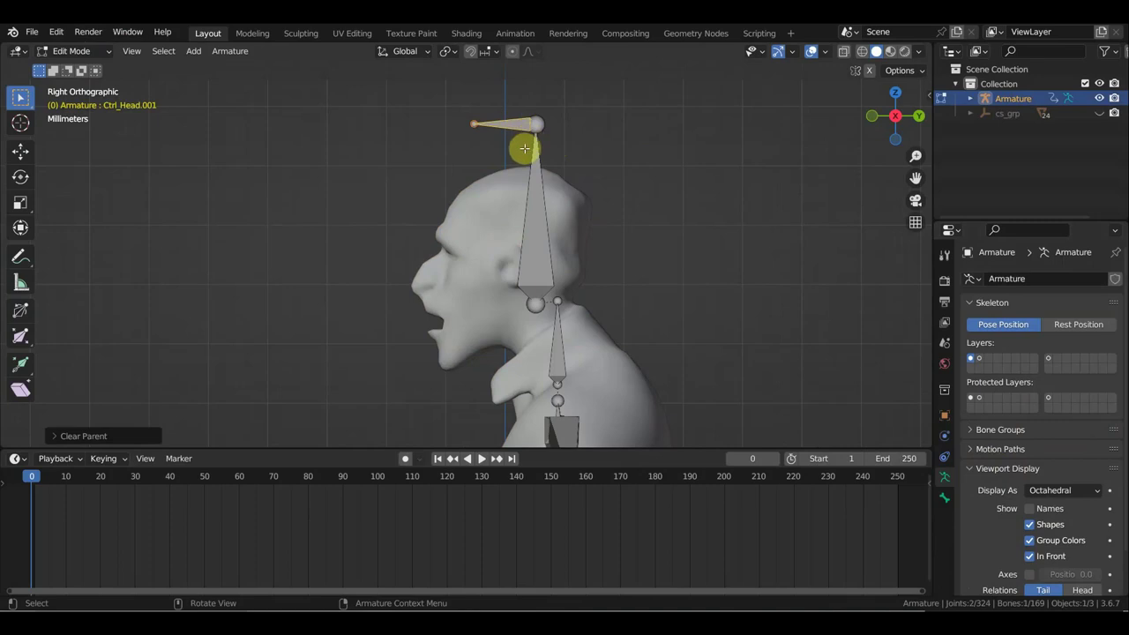
key(g)
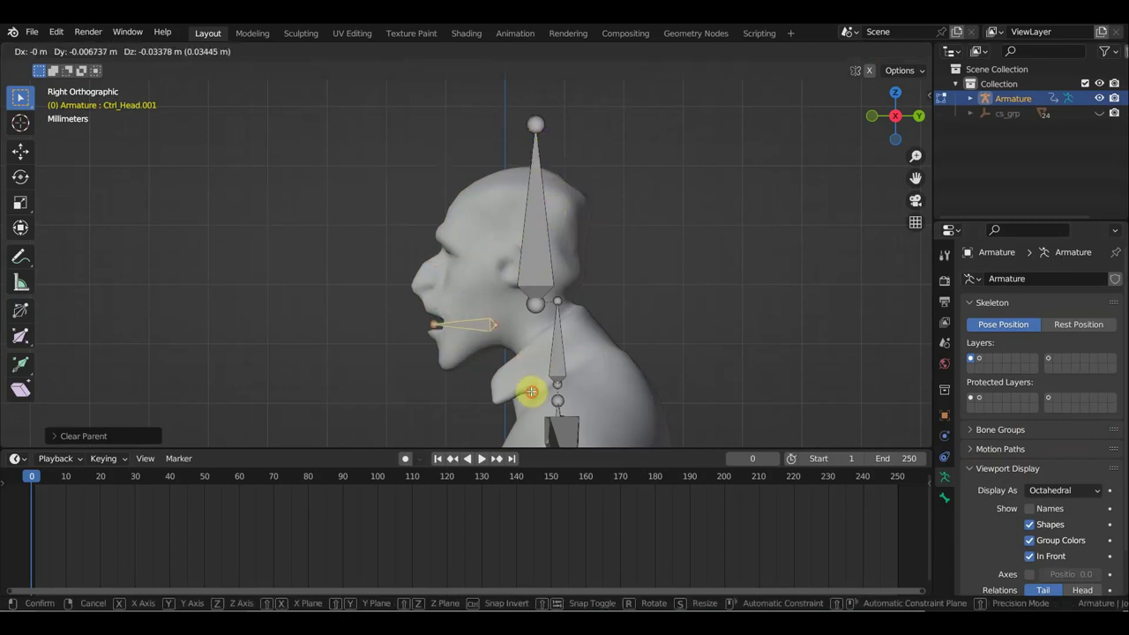
click(531, 391)
key(g)
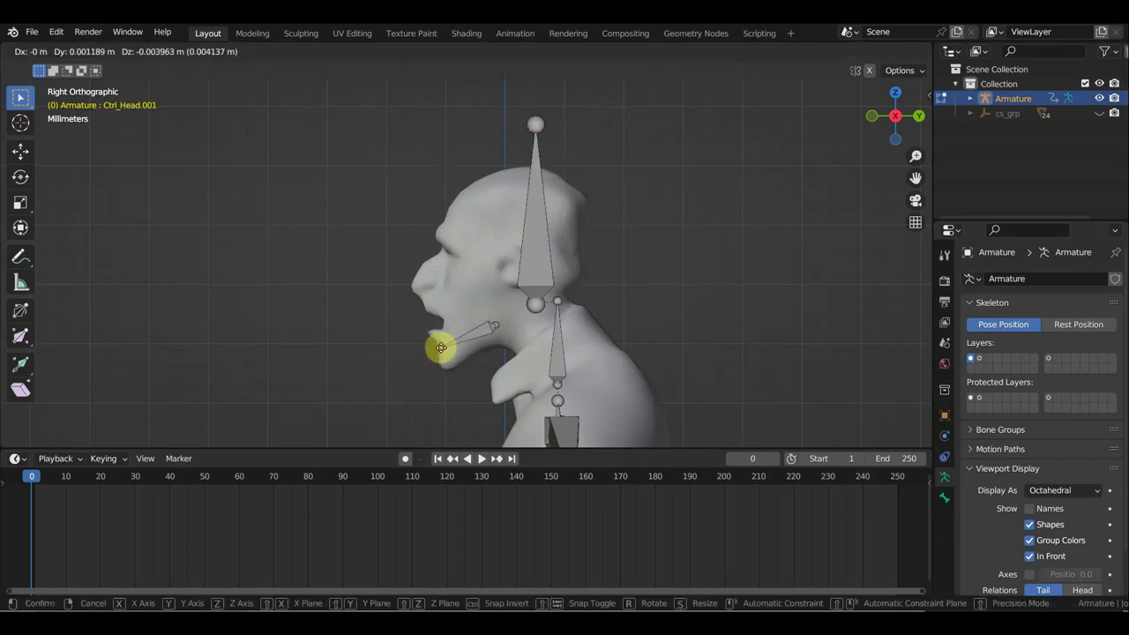
click(440, 349)
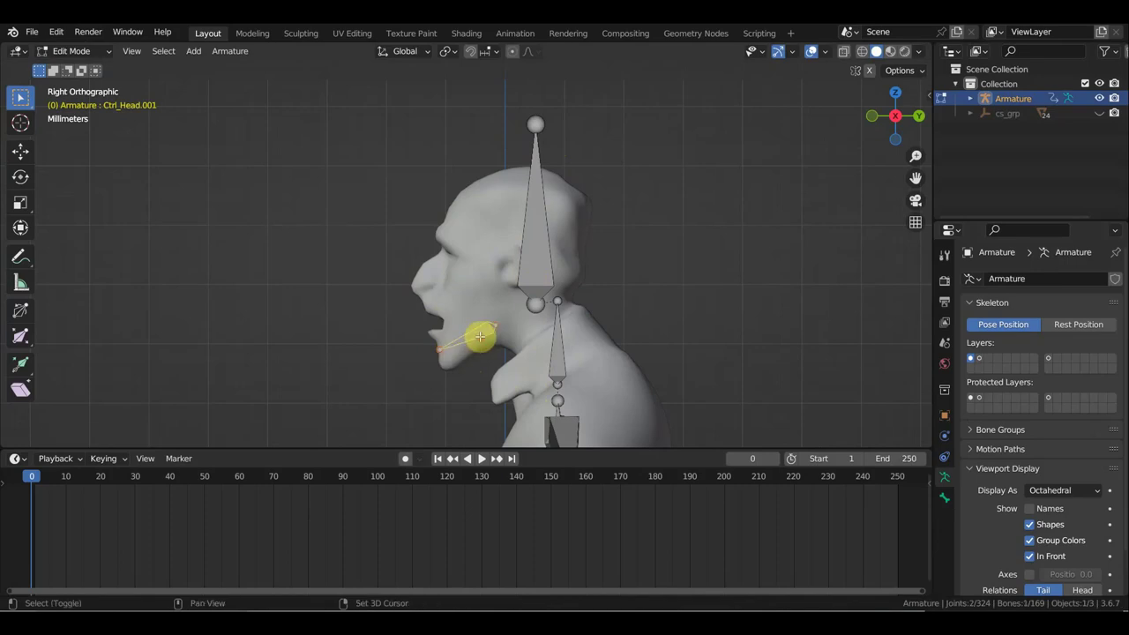
Step: Duplicate the jaw bone up to the cheek and parent both to Ctrl_Head keeping offset
key(shift+d)
click(472, 291)
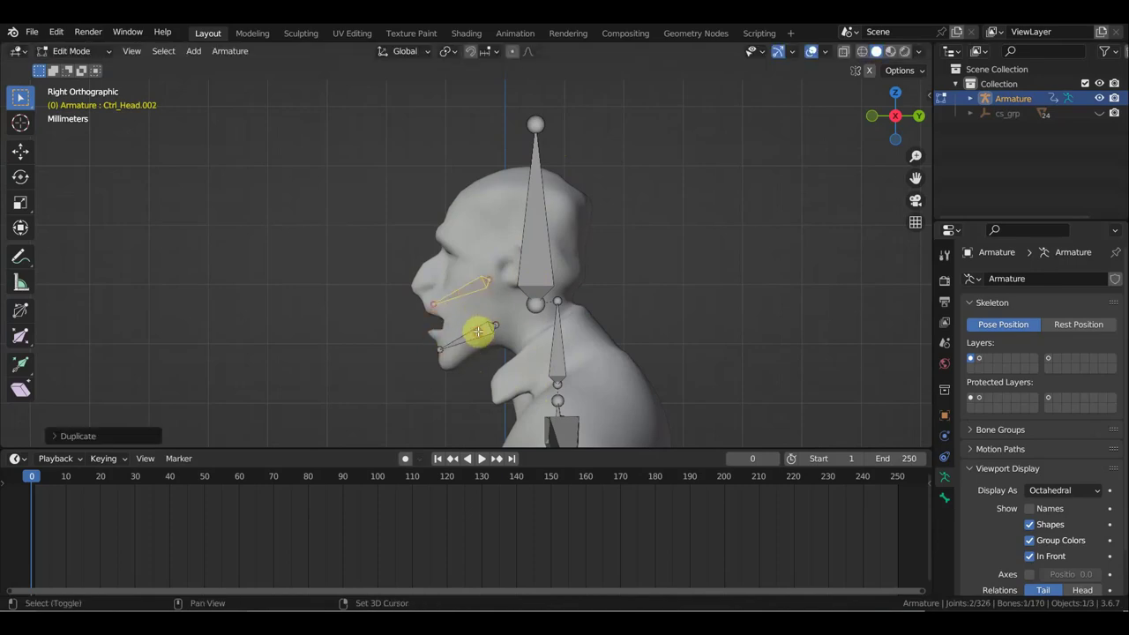
shift+click(477, 331)
shift+click(532, 262)
key(ctrl+p)
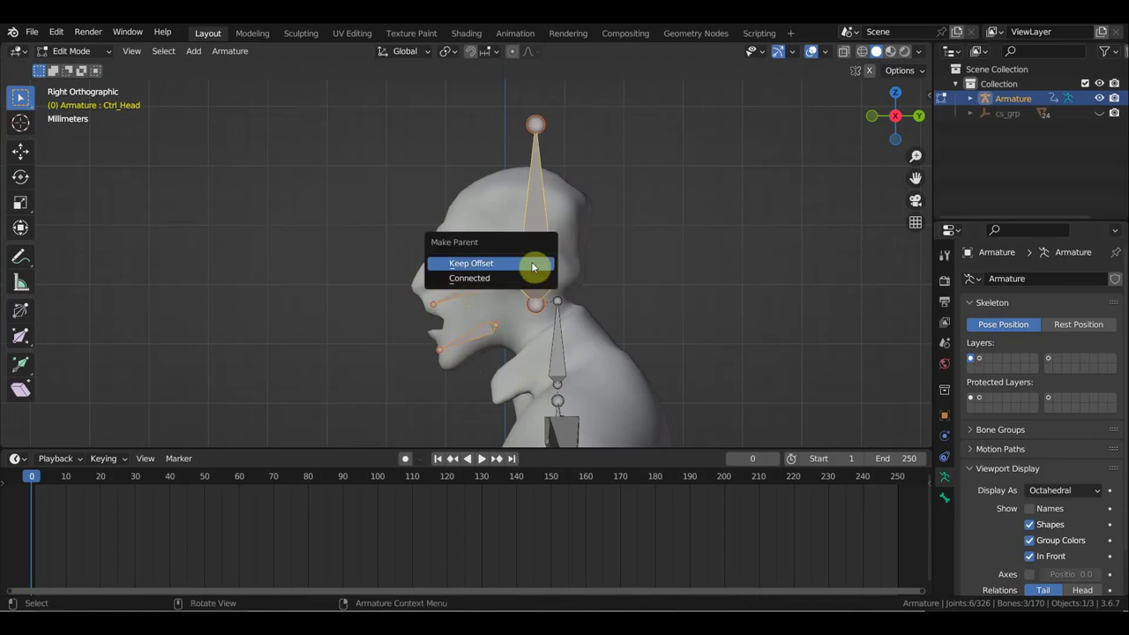
click(532, 264)
Step: Return to Object Mode and select the head mesh with the armature active
click(71, 50)
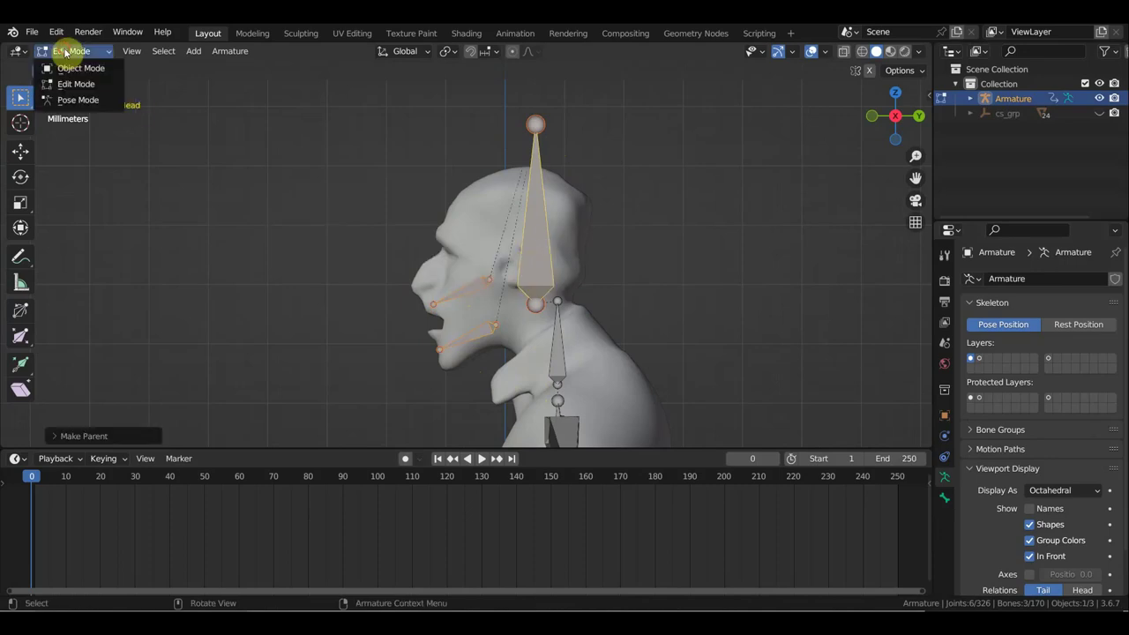
click(78, 68)
click(480, 311)
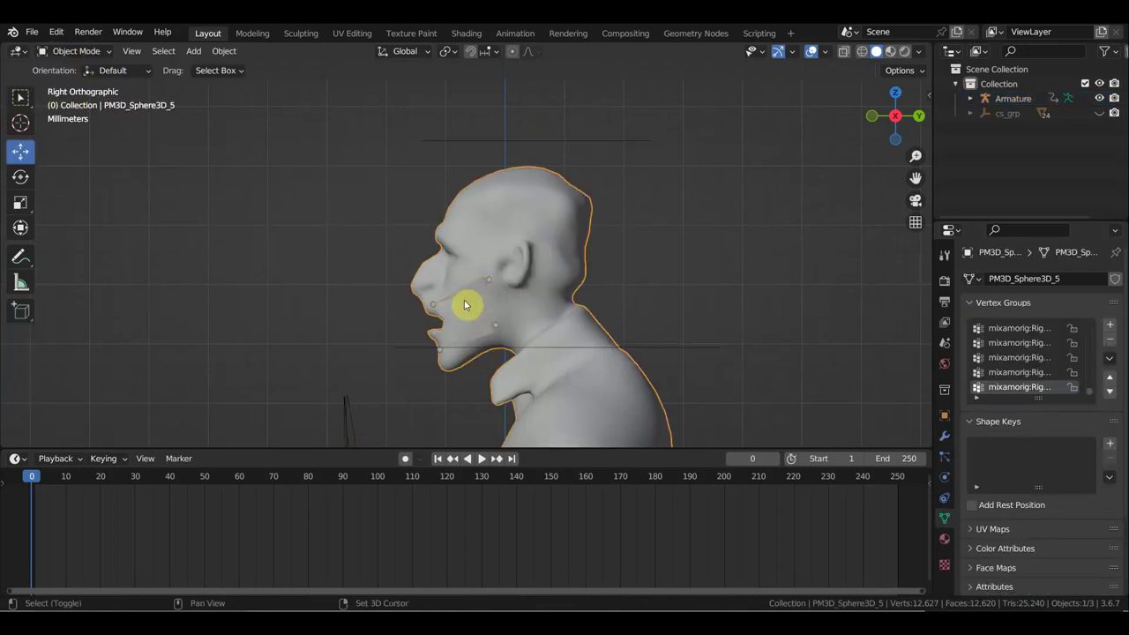
shift+click(469, 297)
Step: Bind the head mesh to the armature with automatic weights and test playback
key(ctrl+p)
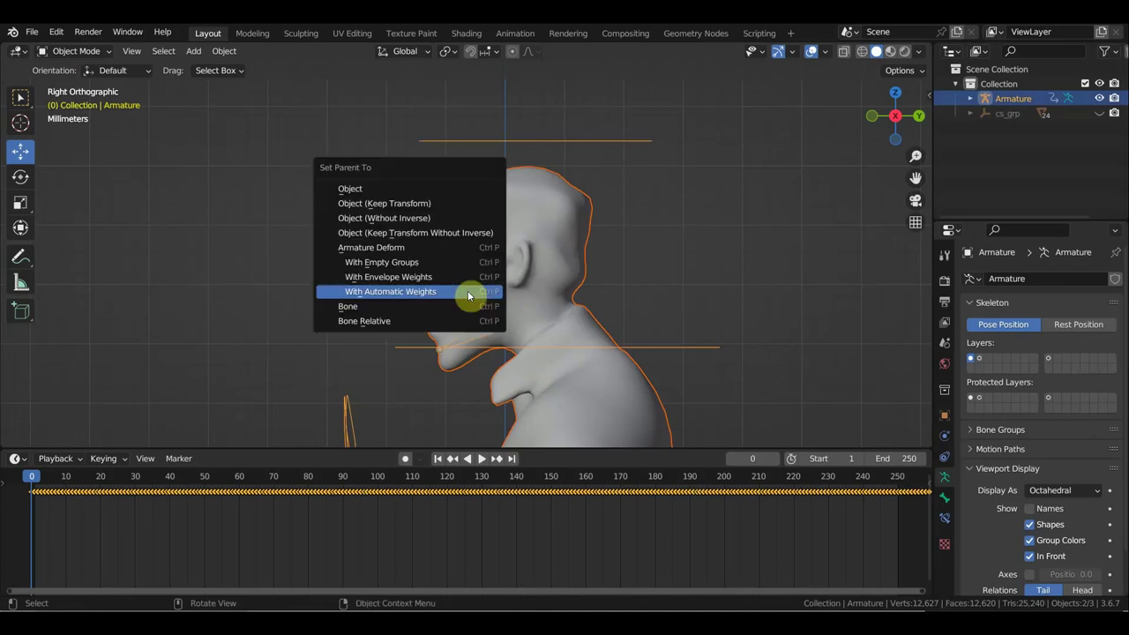
click(466, 292)
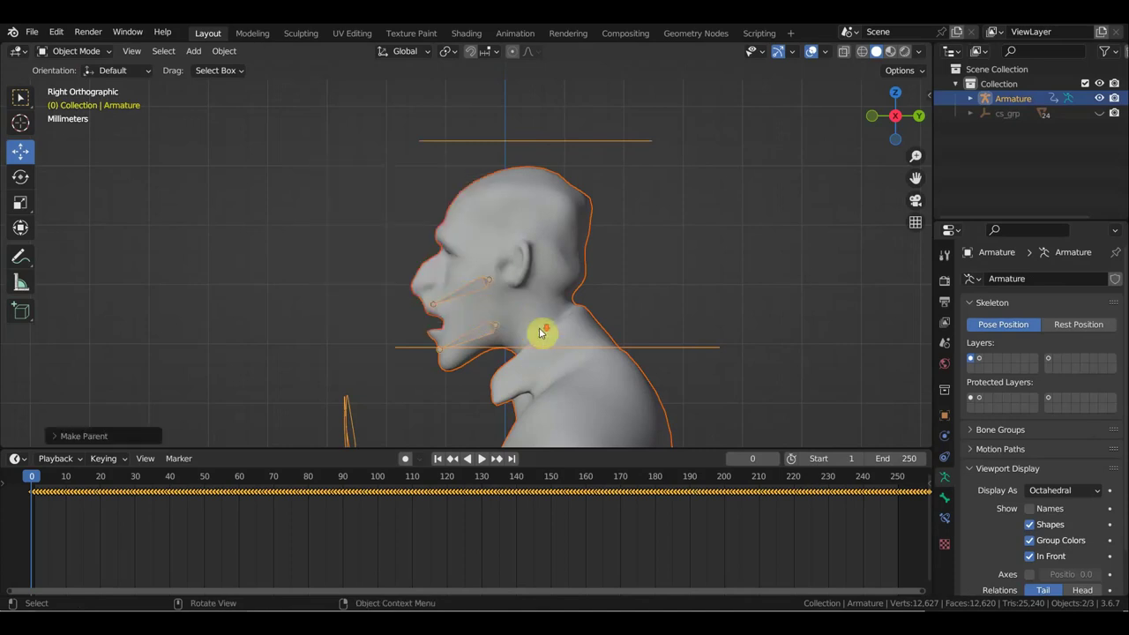
scroll(542, 330, down, 4)
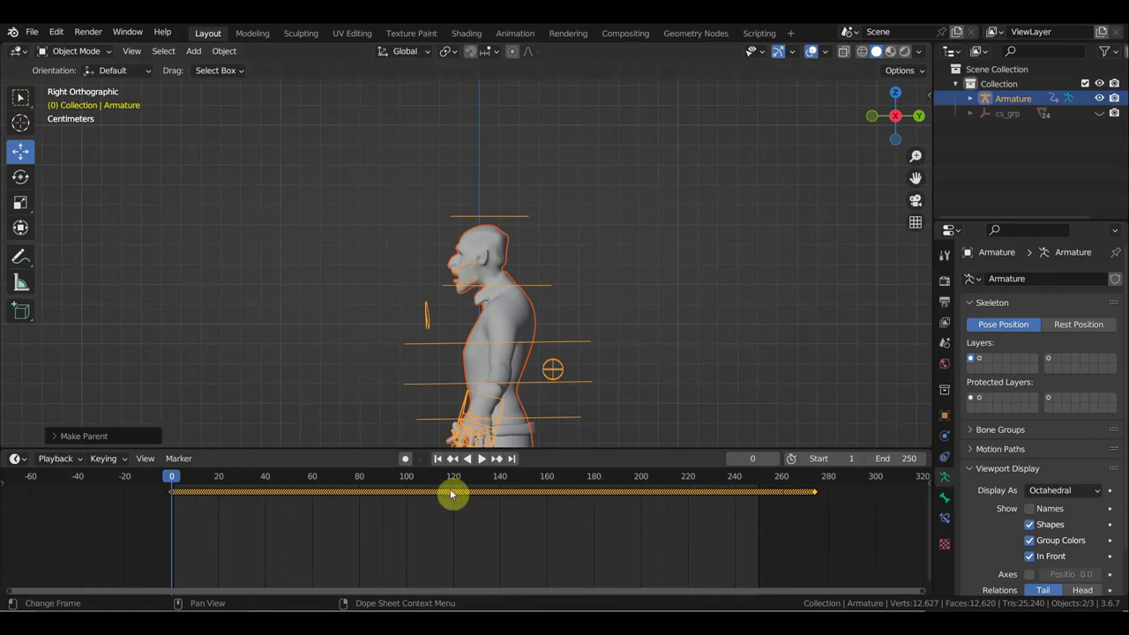
key(space)
key(Escape)
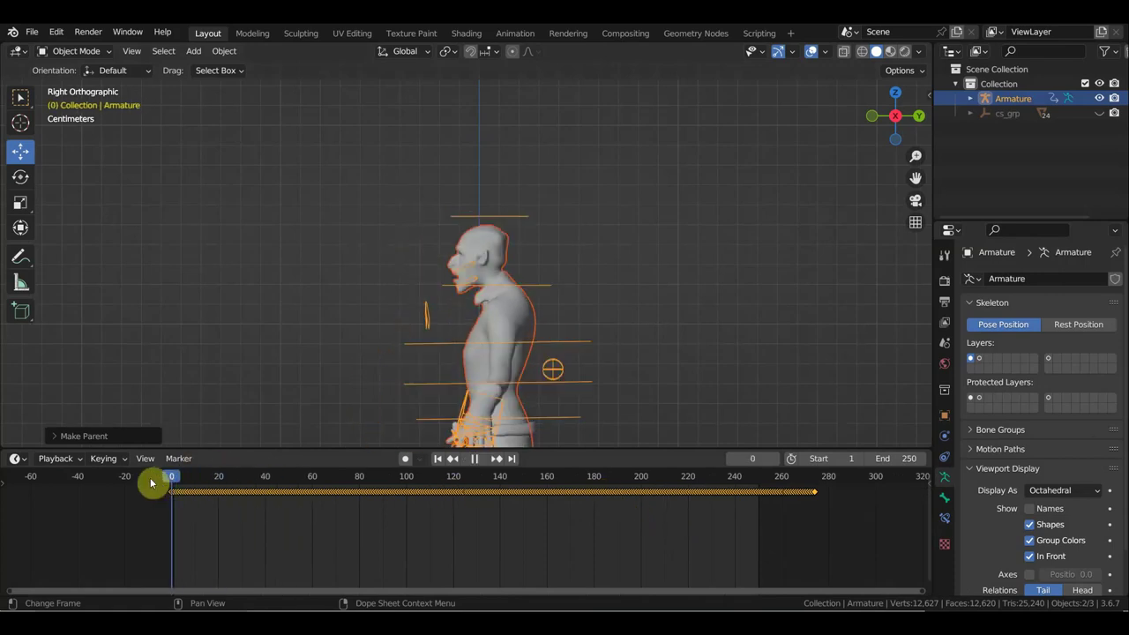
scroll(449, 411, up, 5)
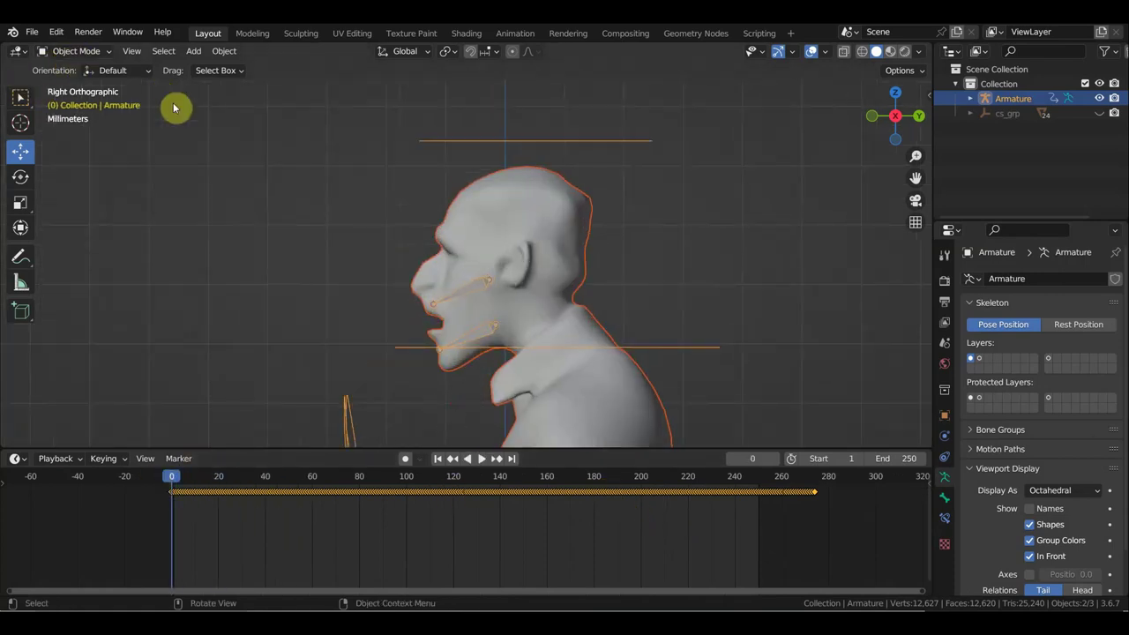
Step: In Pose Mode, rotate jaw bone Ctrl_Head.001 about 20° to close the mouth
click(473, 295)
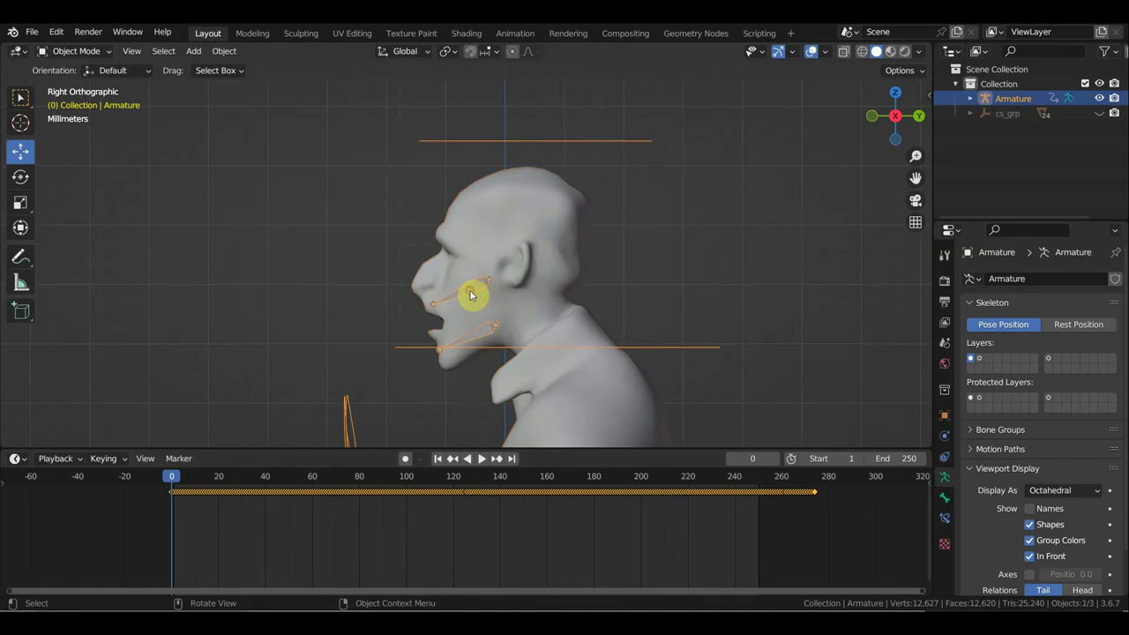
click(84, 51)
click(77, 98)
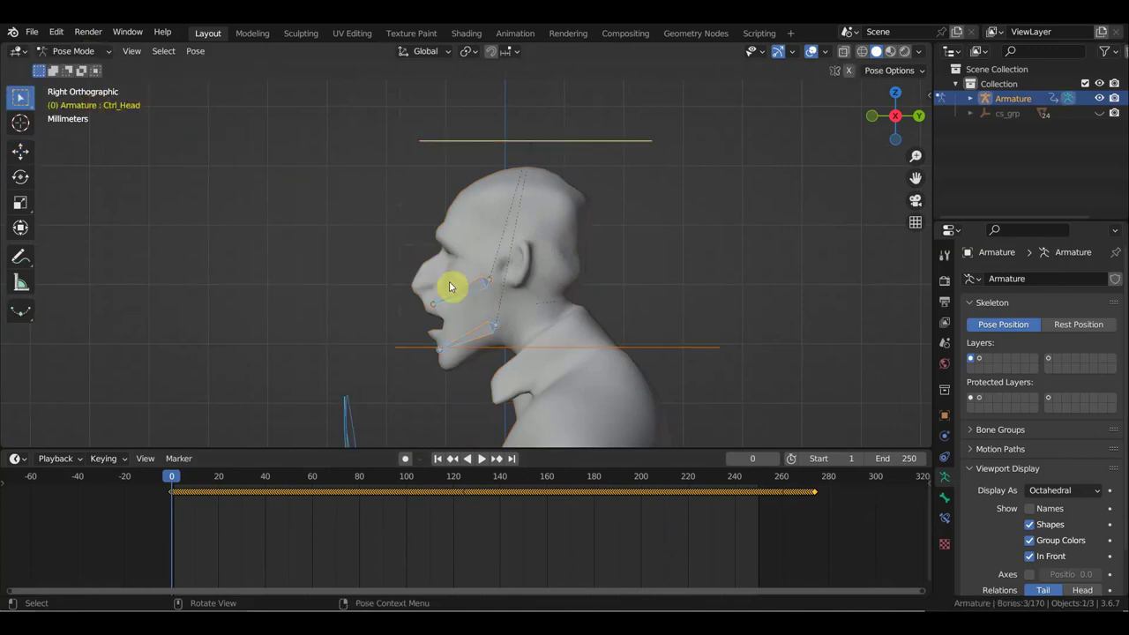
click(478, 336)
key(r)
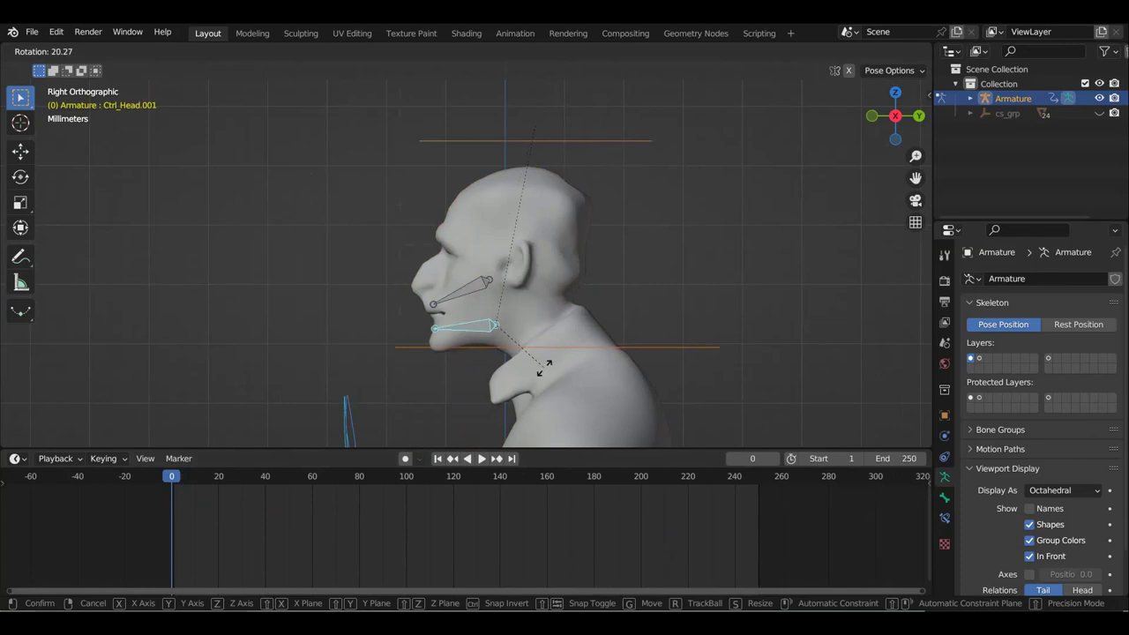
click(545, 369)
mouse_move(637, 358)
middle_down()
mouse_move(752, 363)
mouse_move(399, 346)
mouse_move(692, 262)
middle_up()
scroll(692, 264, down, 2)
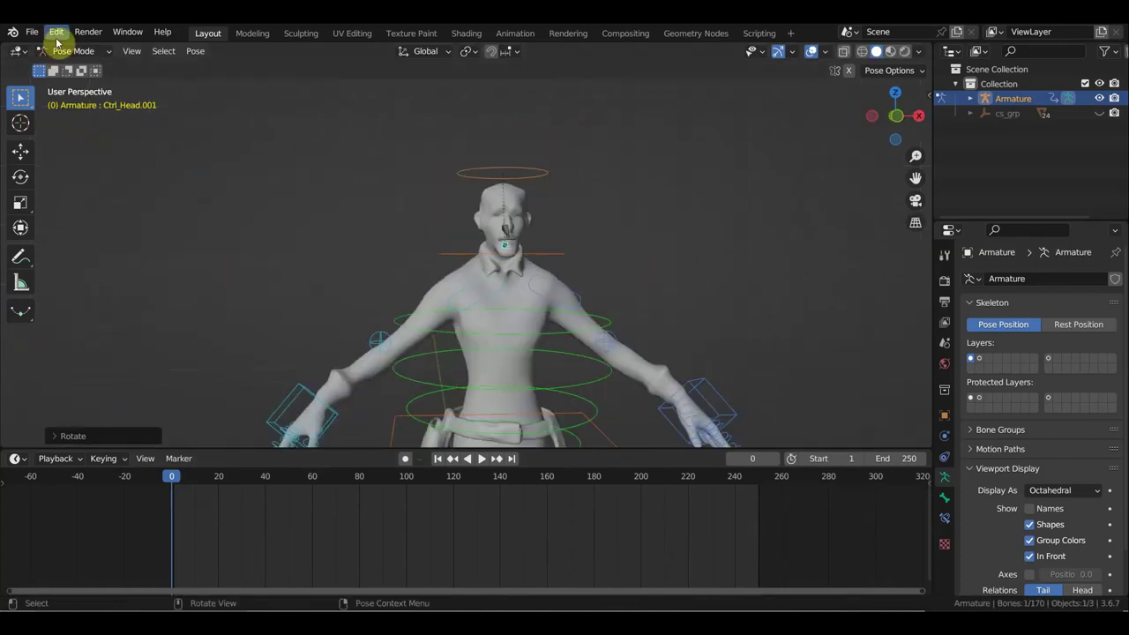
Step: Discard the unsaved jaw-rig scene and open the first saved character .blend file
click(31, 33)
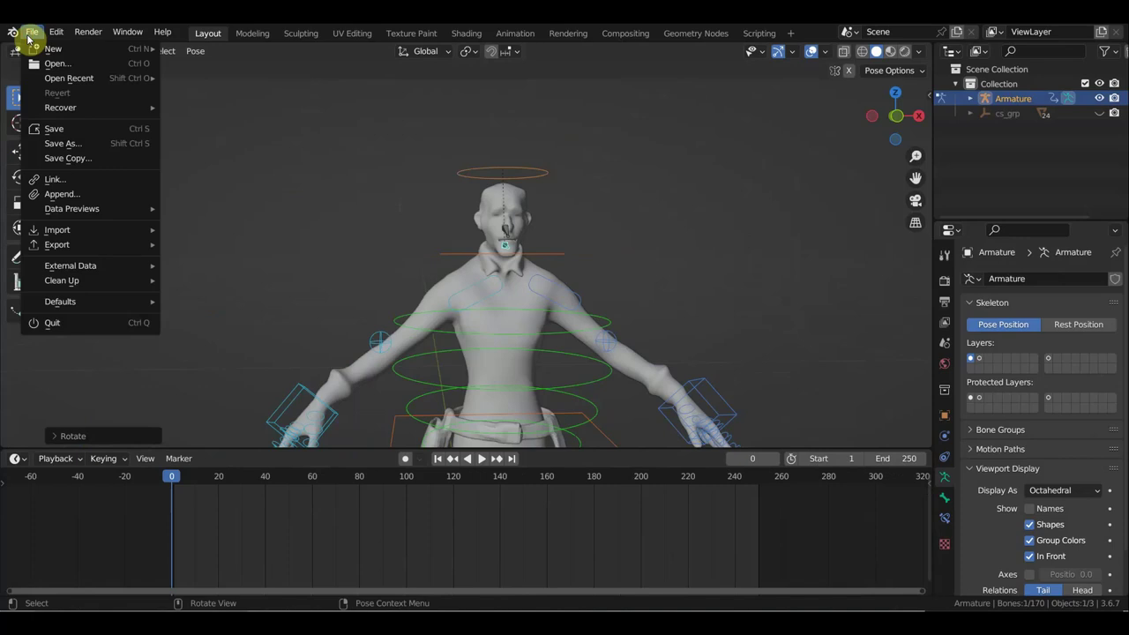
click(53, 50)
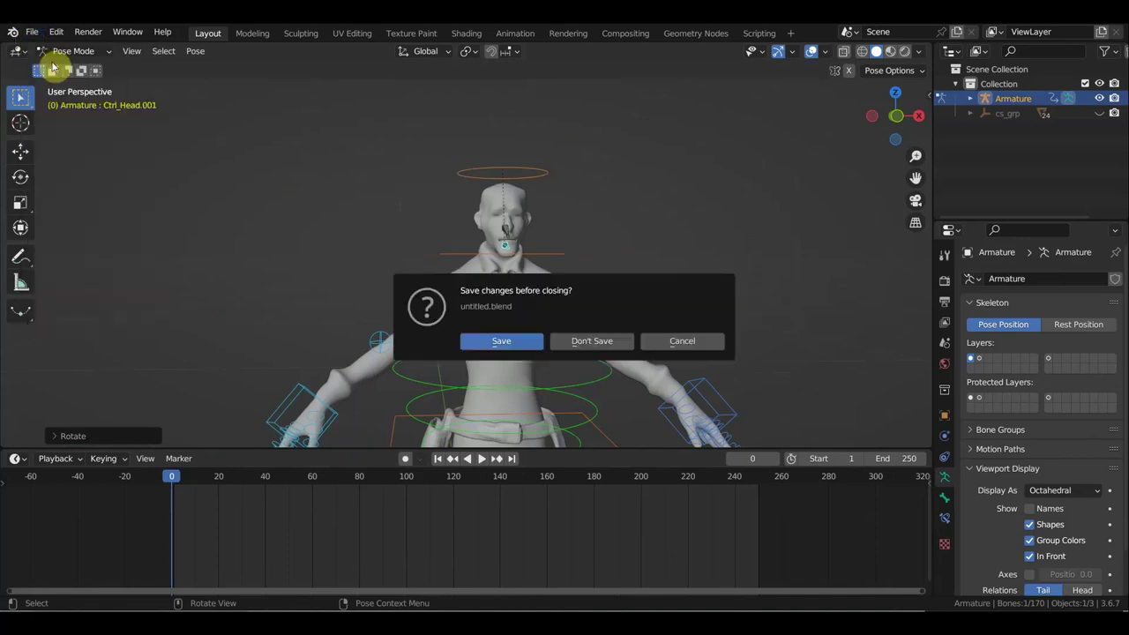
click(603, 349)
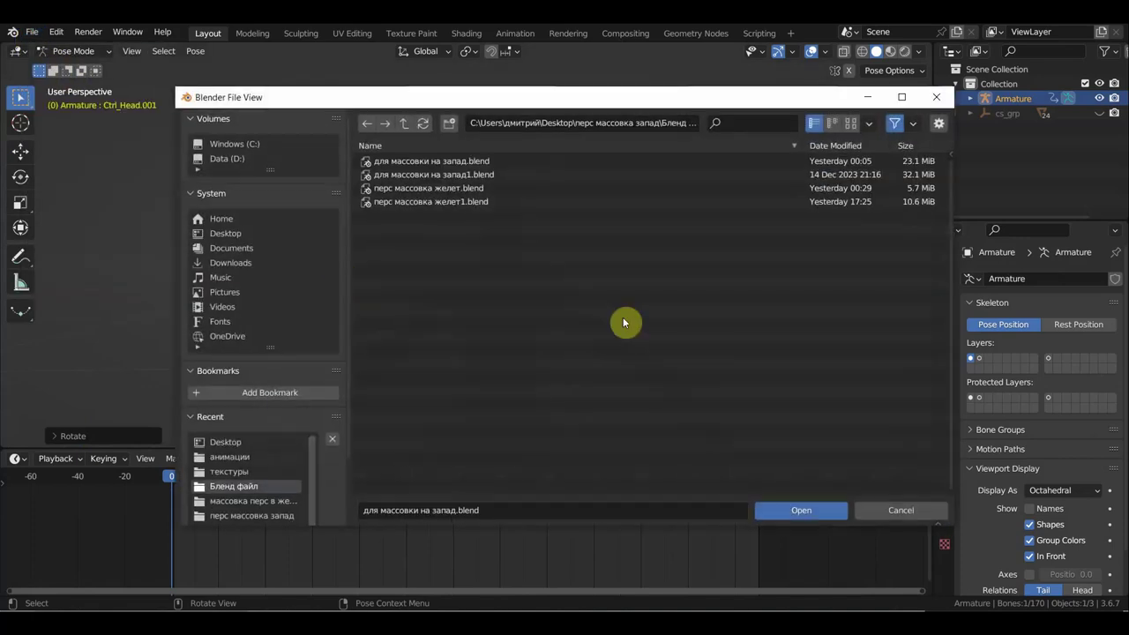
double_click(462, 163)
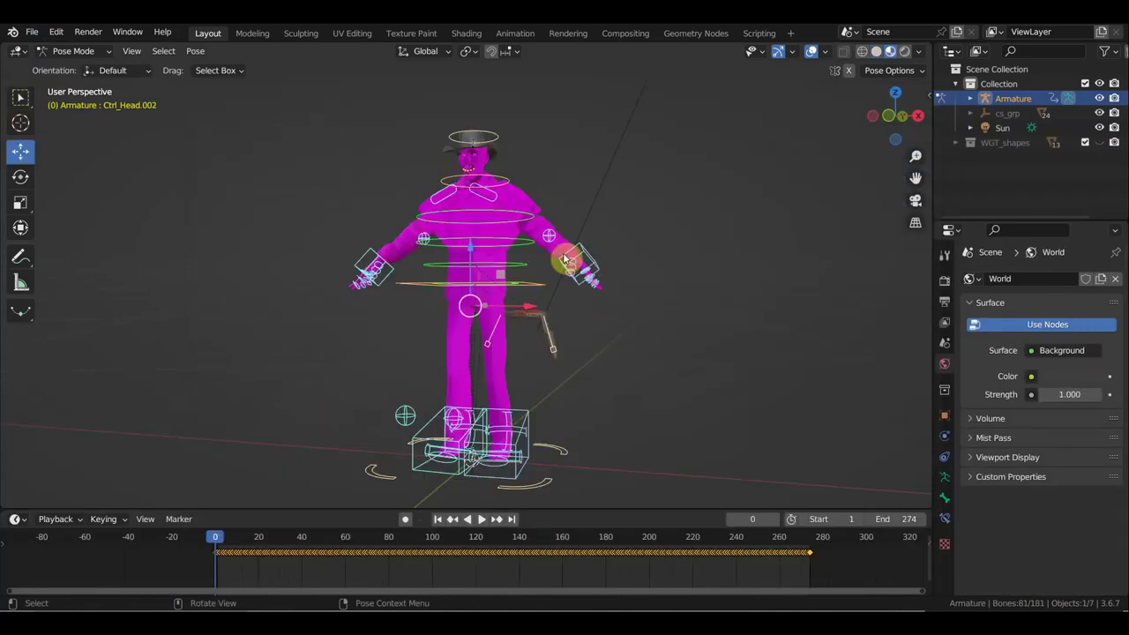
Step: Open another saved character file showing the magenta figure with its grey armature
click(33, 33)
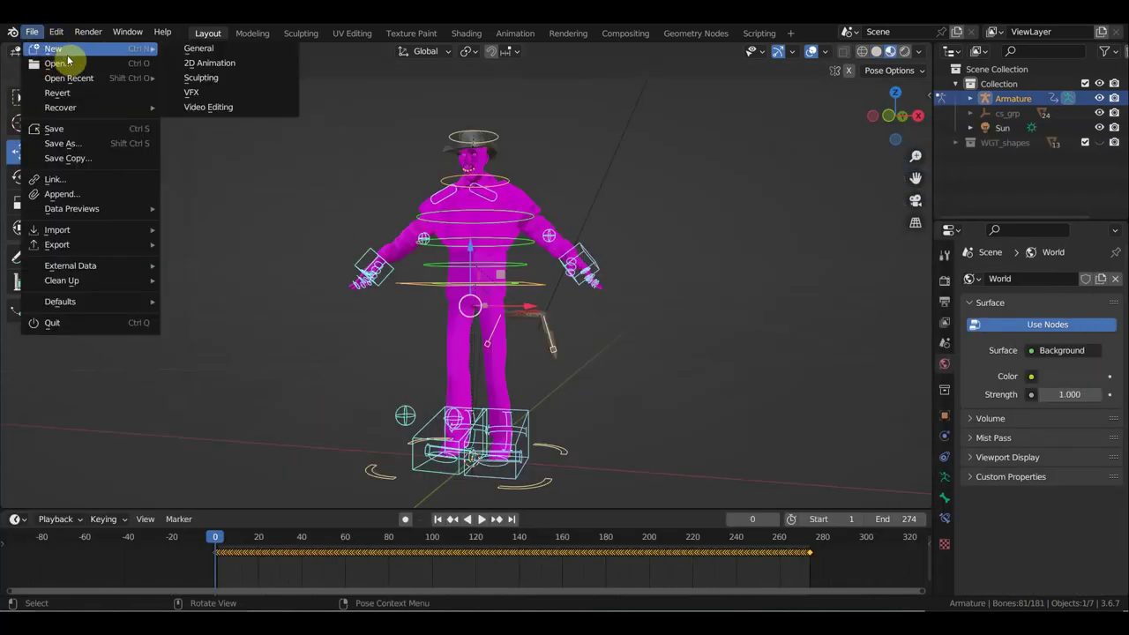
click(62, 63)
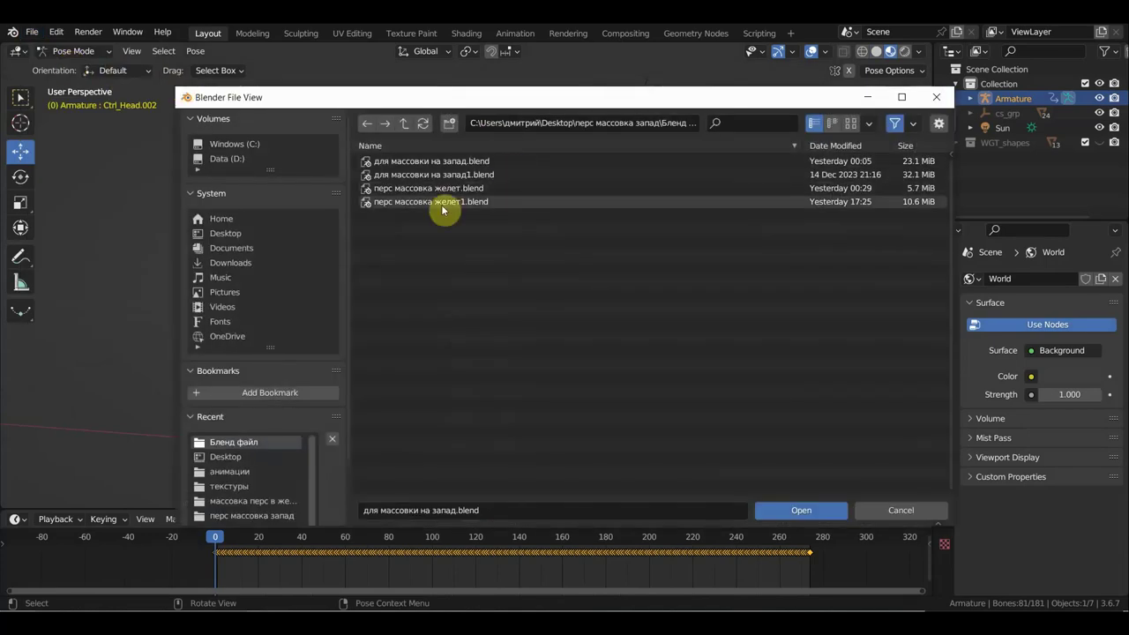
double_click(446, 189)
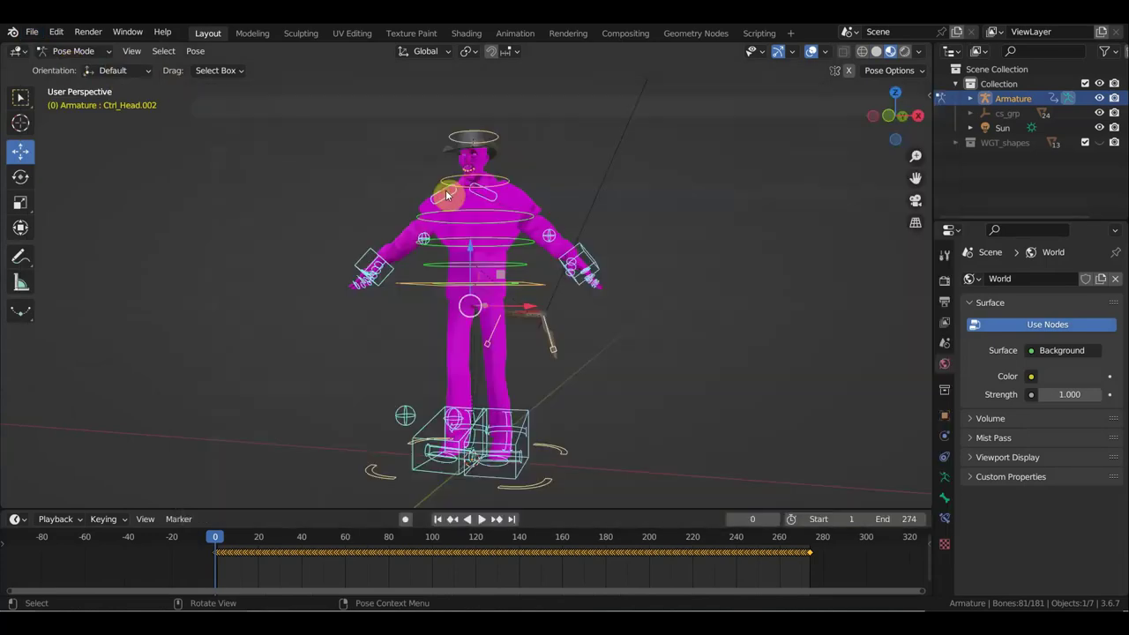
click(29, 39)
mouse_move(71, 266)
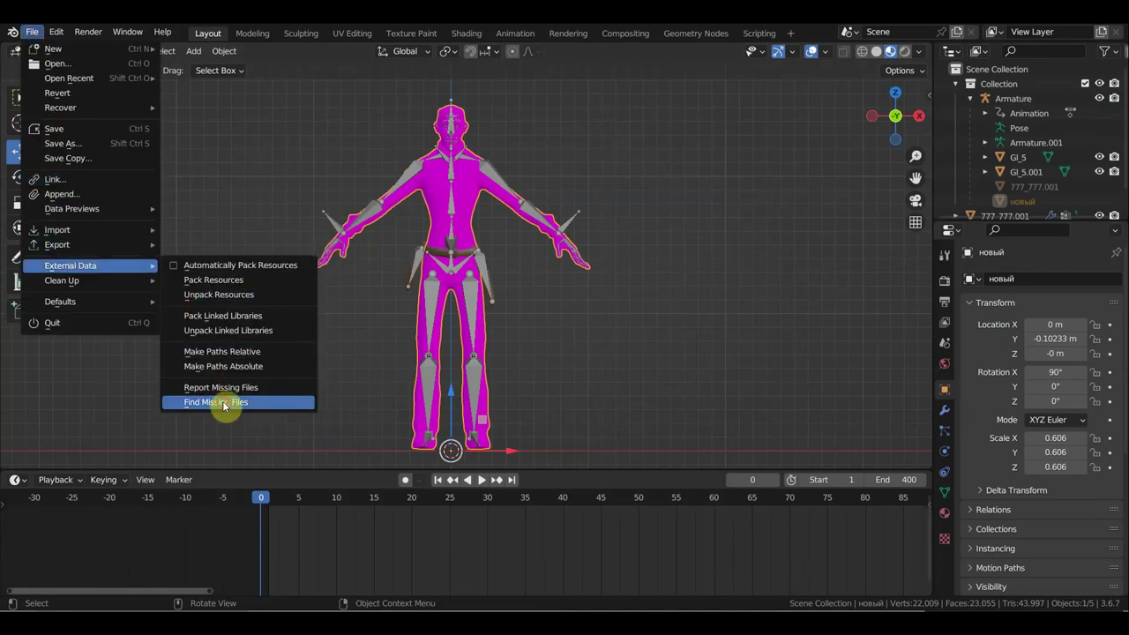
Step: Run Find Missing Files on the перс массовка запад/текстуры folder
click(227, 403)
click(224, 233)
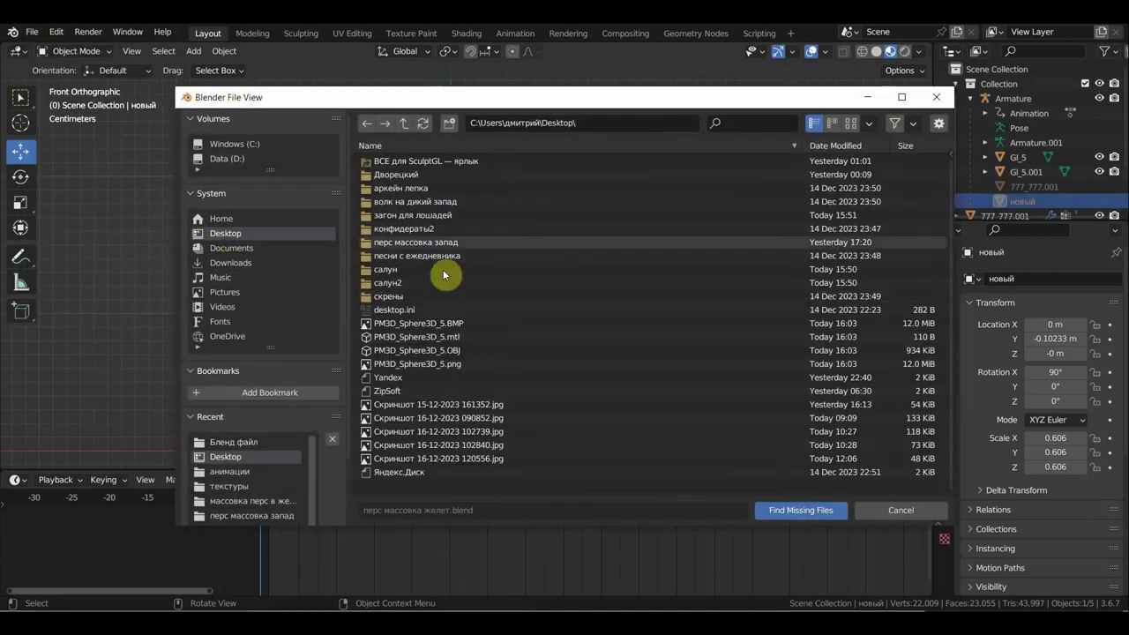
double_click(408, 242)
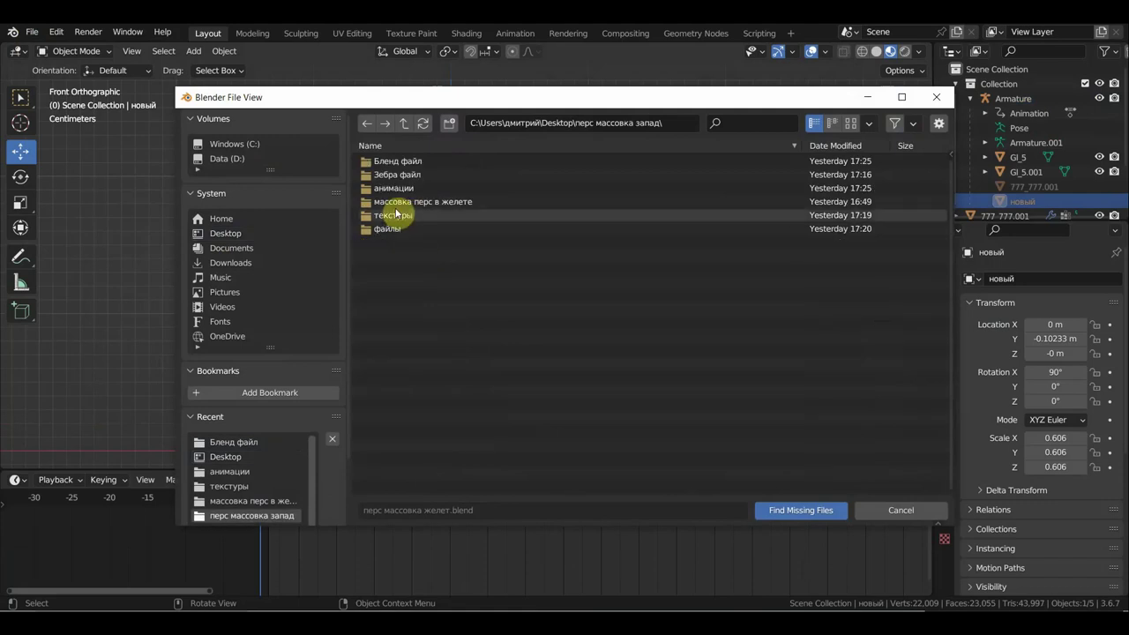
double_click(396, 216)
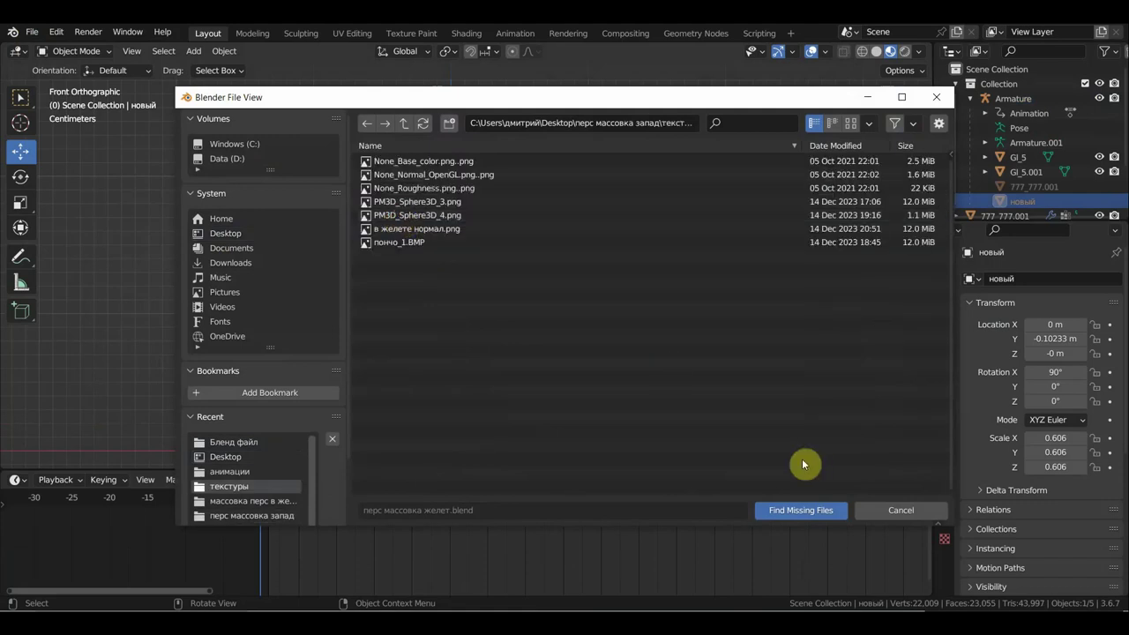
click(800, 512)
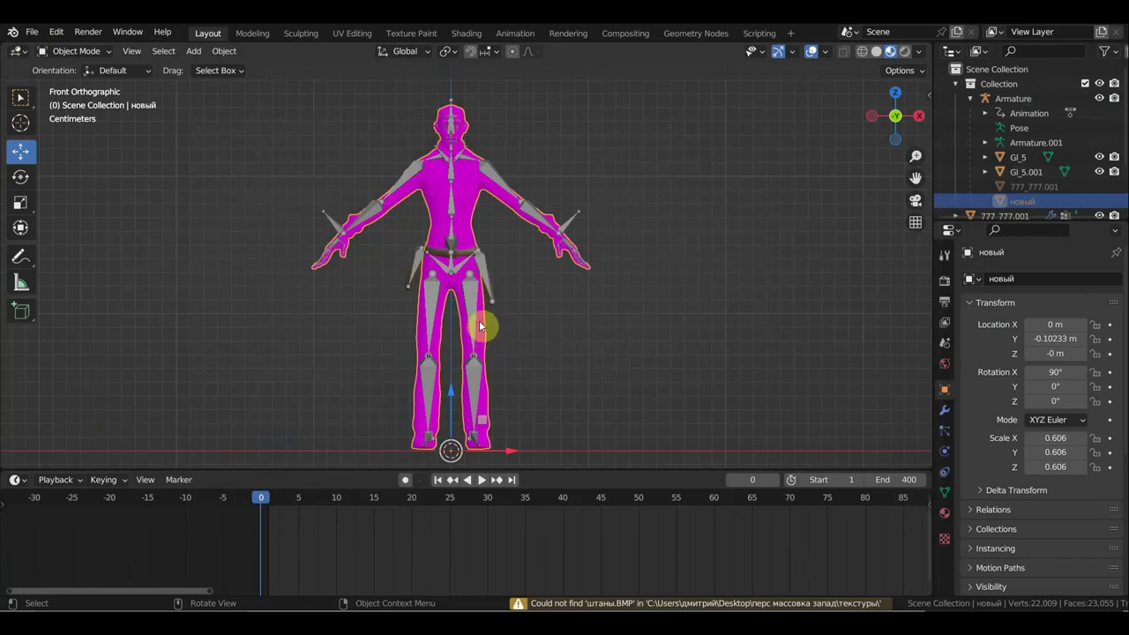
Step: Orbit and play the still-magenta character's animation, then return to front view
scroll(540, 373, up, 1)
scroll(541, 363, up, 2)
mouse_move(539, 363)
middle_down()
mouse_move(594, 373)
mouse_move(624, 338)
mouse_move(558, 356)
middle_up()
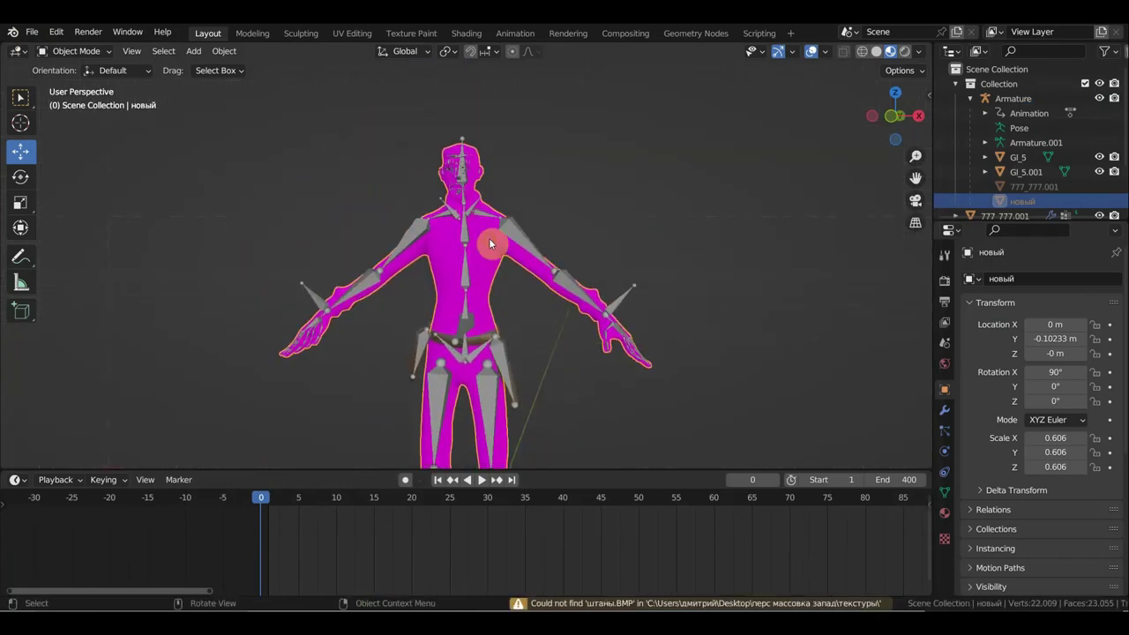
key(space)
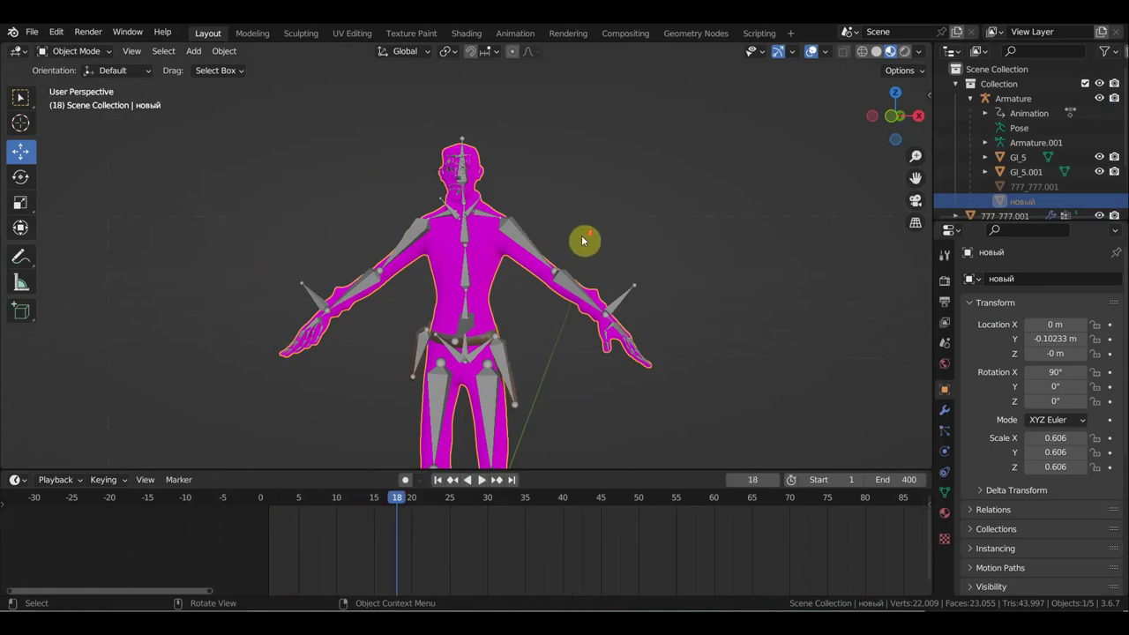
scroll(583, 240, down, 2)
key(KP_1)
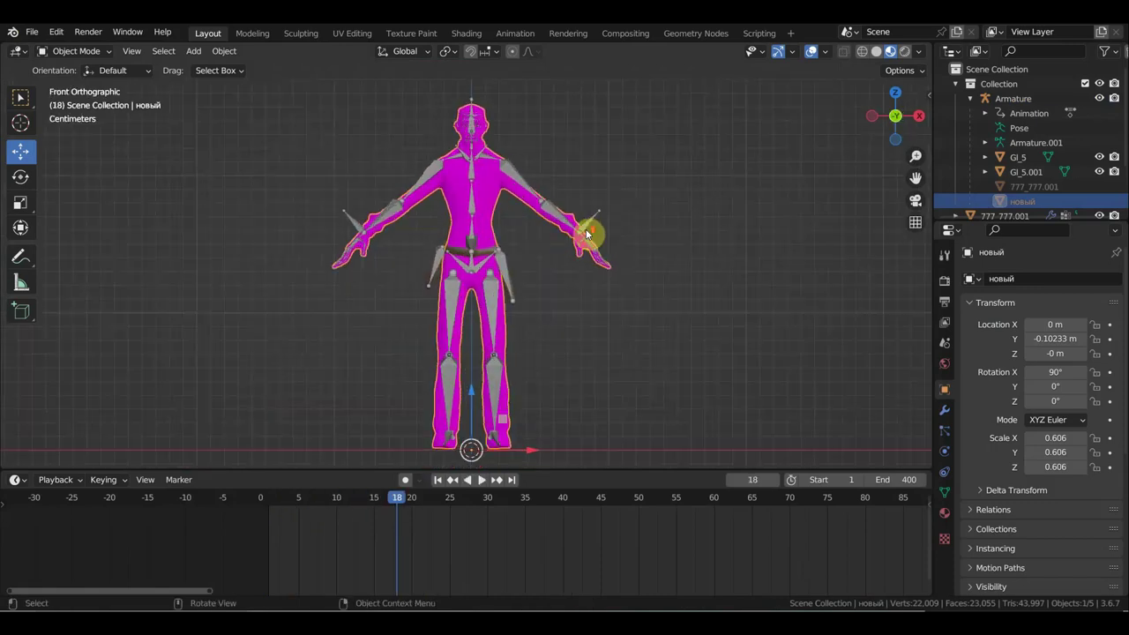
Step: Put the character's armature in Pose Mode and raise both arms
click(496, 309)
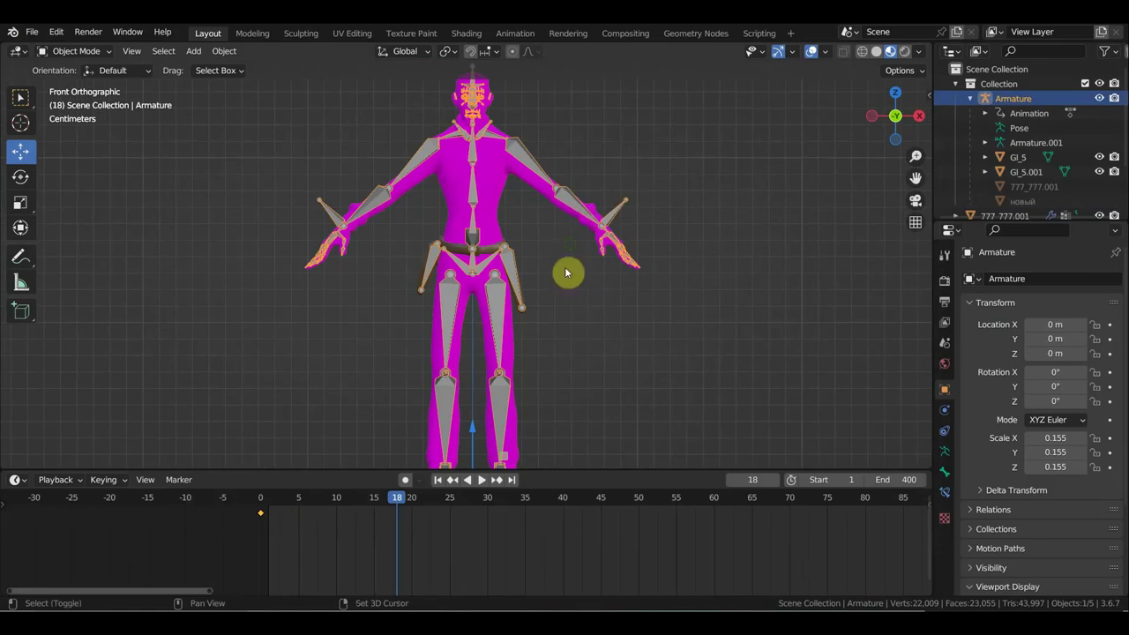
click(64, 55)
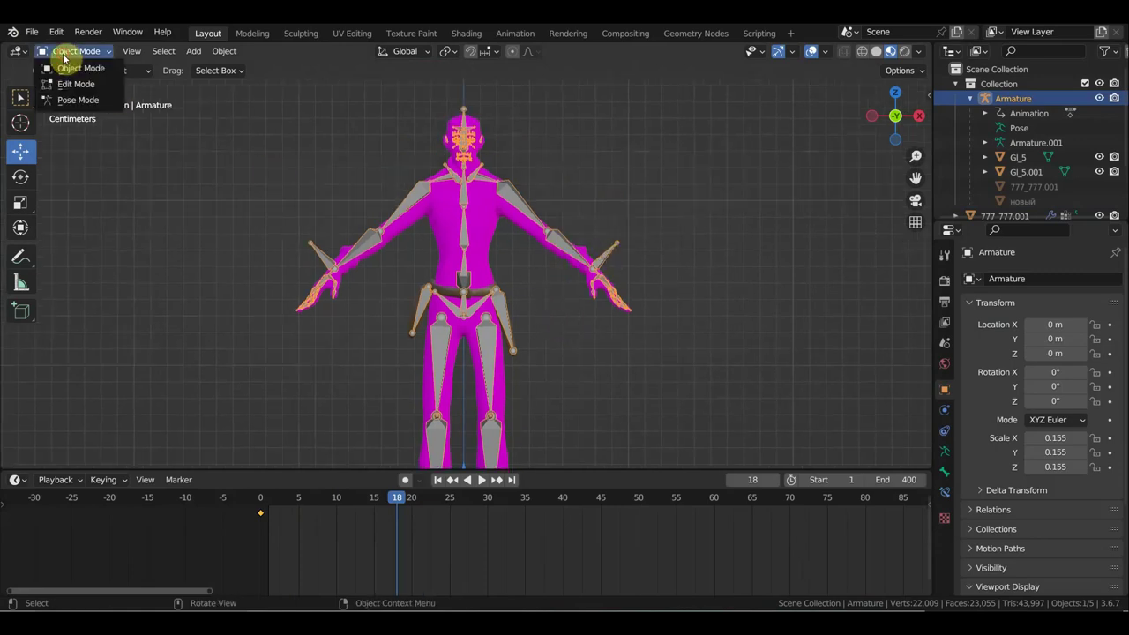
click(78, 100)
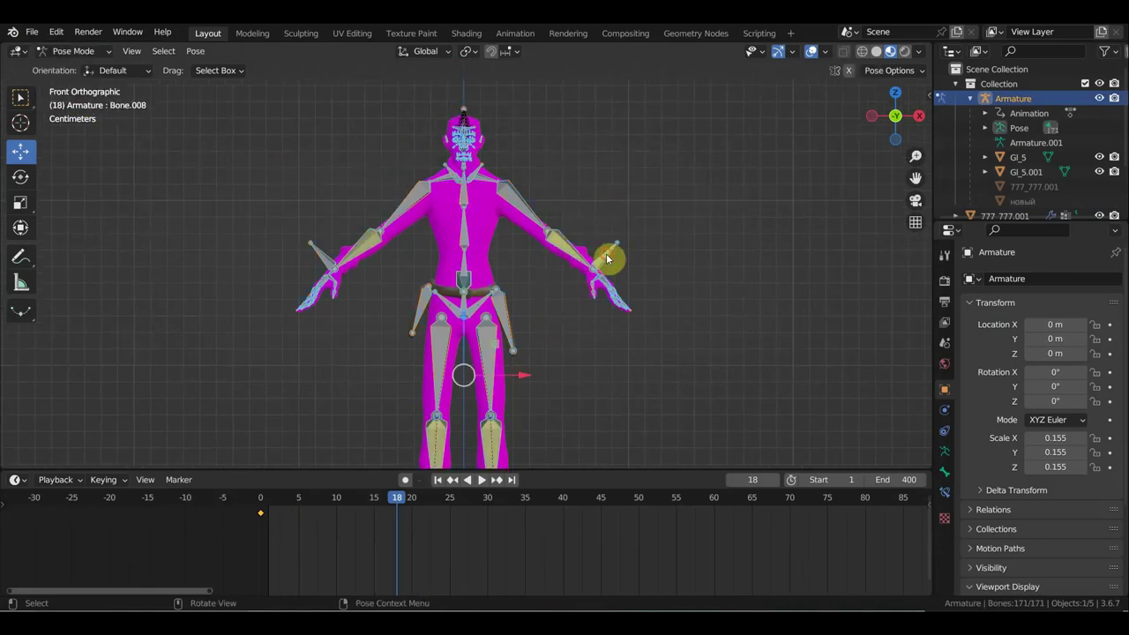
mouse_move(607, 259)
mouse_down()
mouse_move(630, 195)
mouse_move(665, 296)
mouse_move(590, 288)
mouse_up()
mouse_move(328, 262)
mouse_down()
mouse_move(339, 206)
mouse_move(365, 194)
mouse_move(327, 126)
mouse_move(337, 94)
mouse_move(323, 127)
mouse_up()
Step: Rotate the left hand bone, lower it toward shoulder height, and drop the hips slightly
key(r)
click(299, 262)
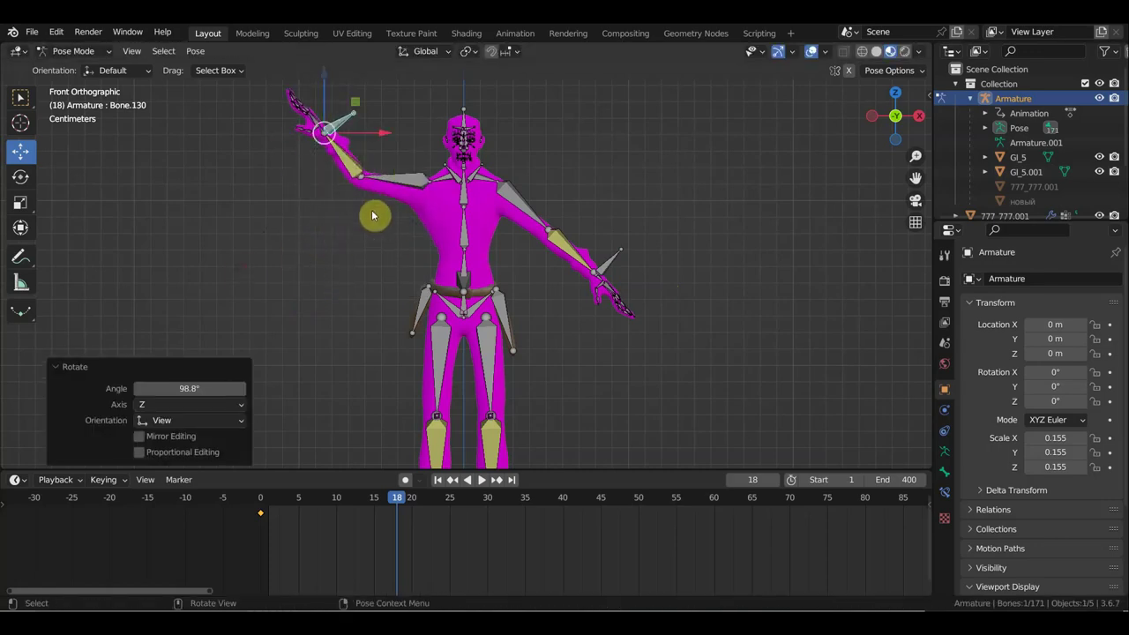
mouse_move(372, 216)
mouse_down()
mouse_move(391, 197)
mouse_move(423, 285)
mouse_move(404, 269)
mouse_up()
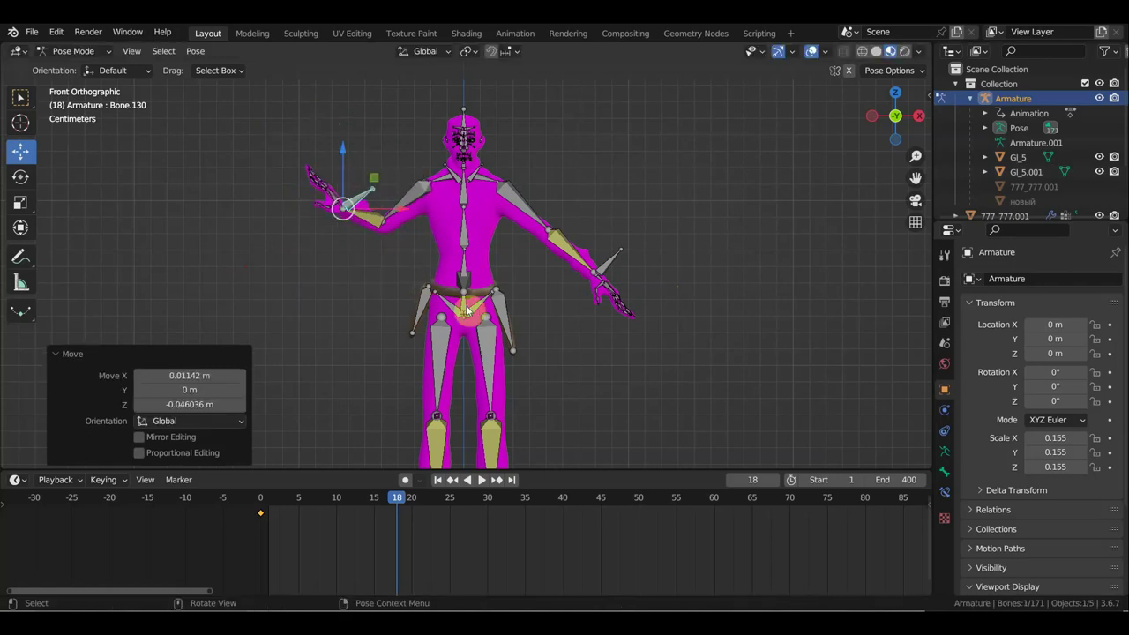
drag(463, 306, 475, 333)
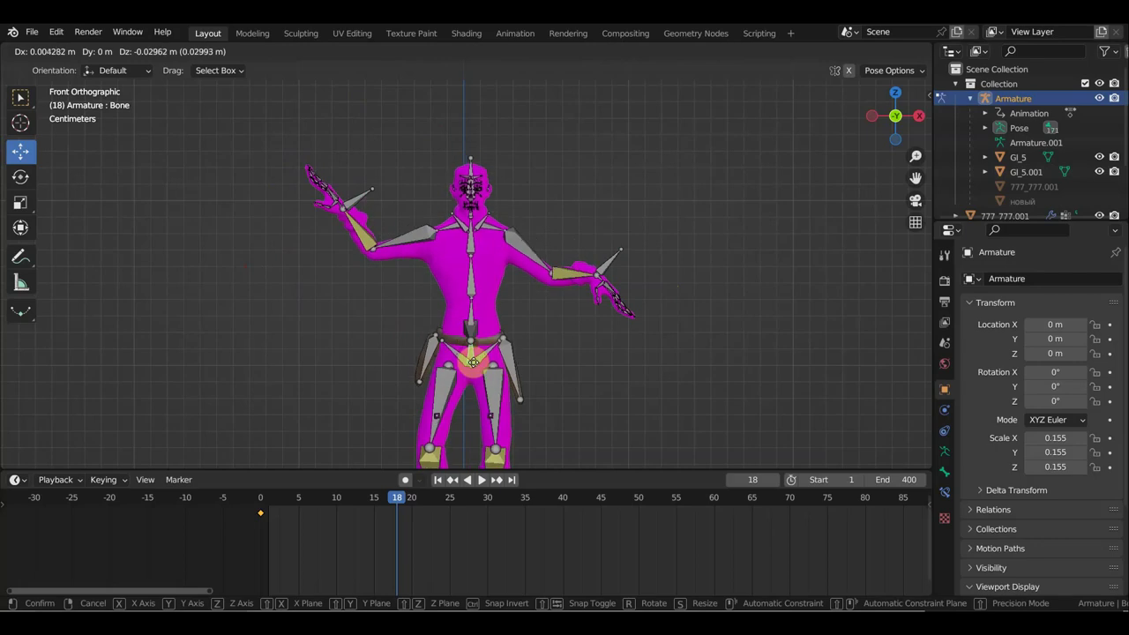
drag(475, 333, 473, 327)
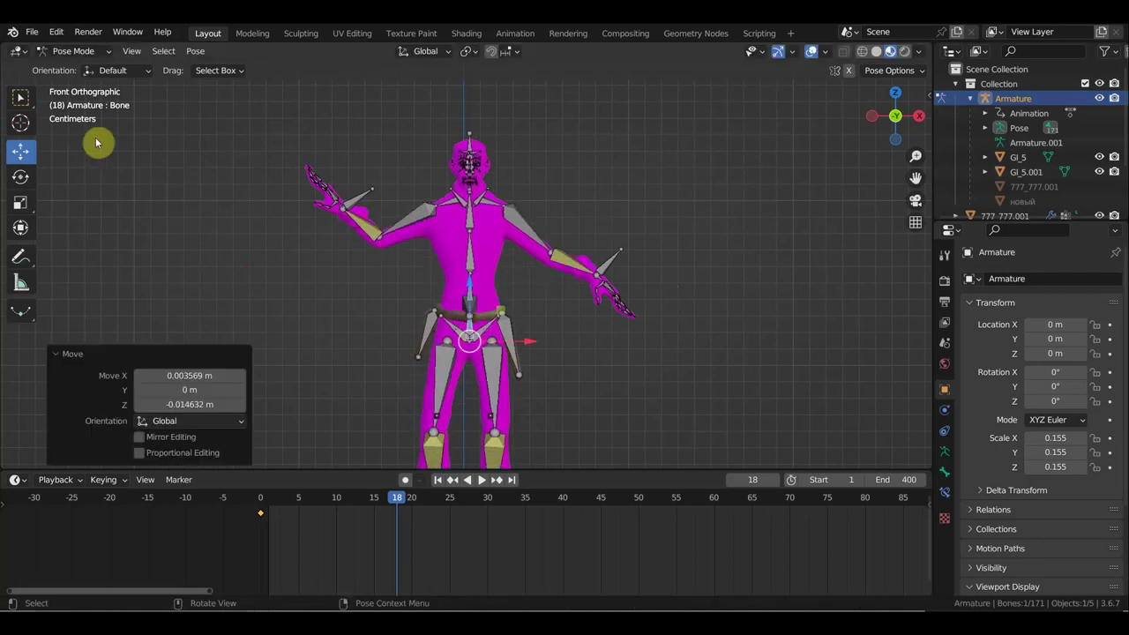
Step: Discard the pose changes and open the finished old-man character .blend file
click(32, 33)
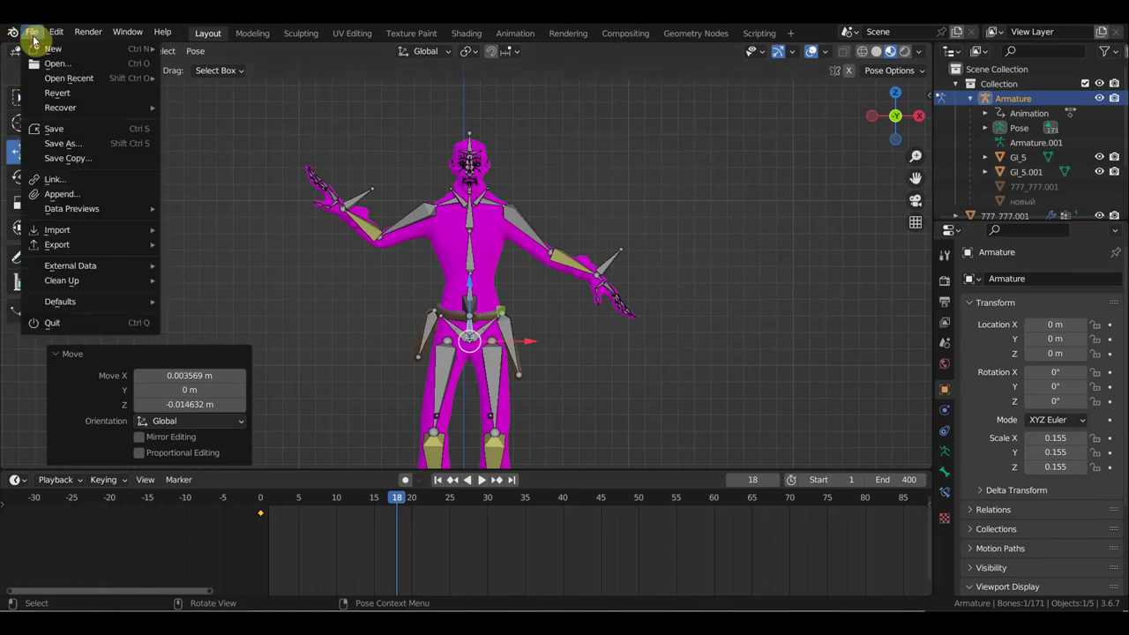
click(54, 50)
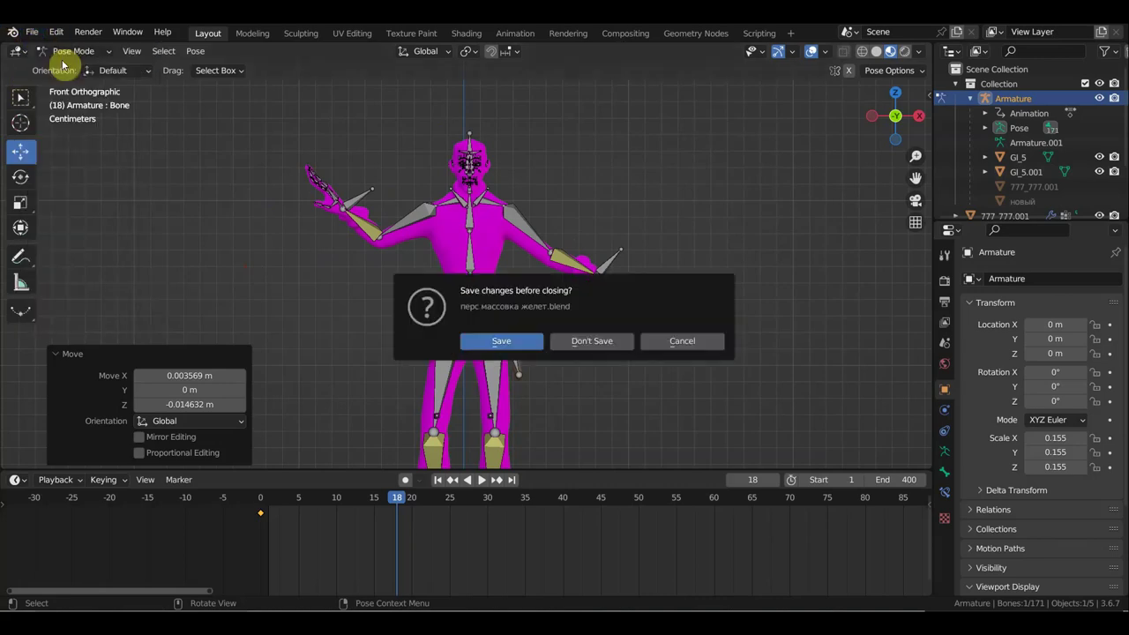
click(589, 342)
double_click(429, 206)
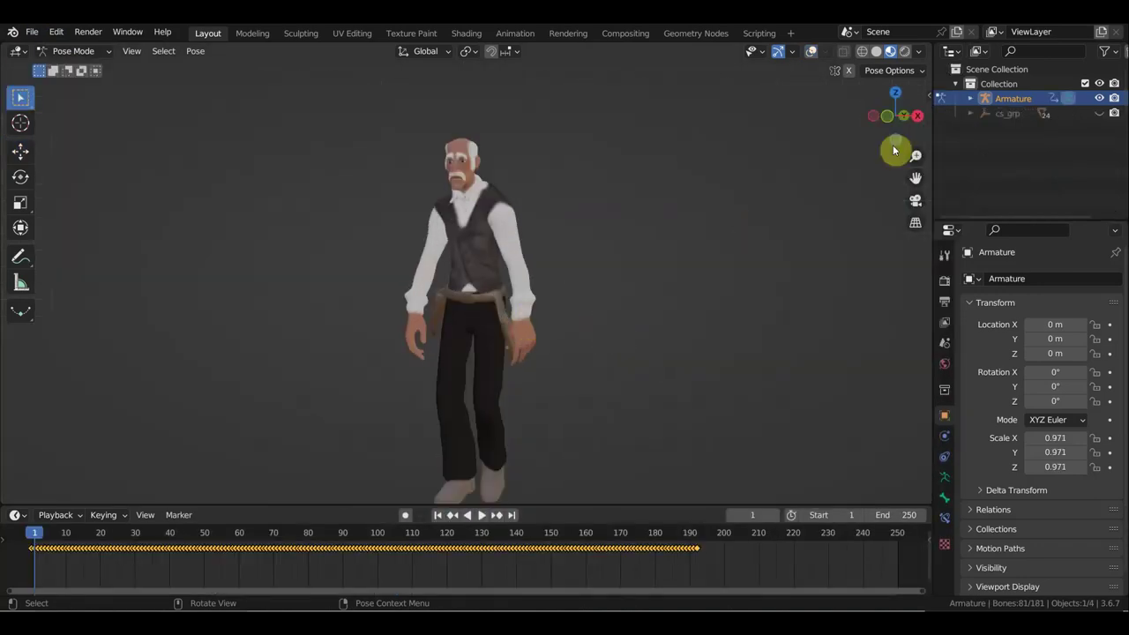
Step: Show the control rig, play the animation, and inspect the face, jaw and legs
click(810, 51)
key(space)
scroll(668, 277, up, 3)
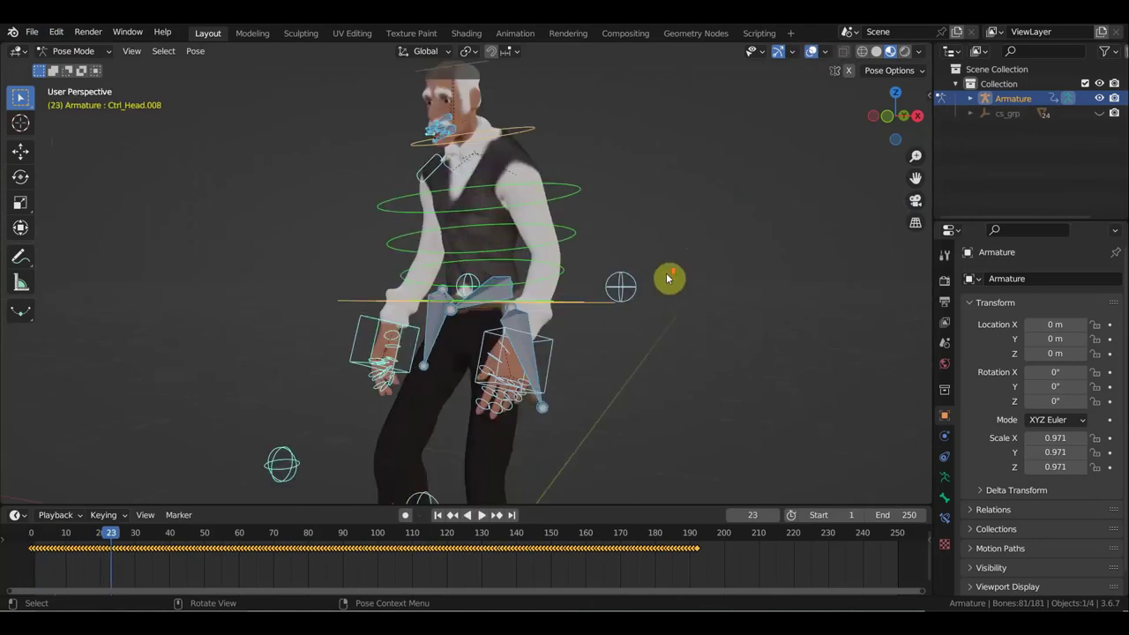
scroll(662, 280, up, 2)
scroll(663, 281, down, 3)
scroll(676, 394, up, 6)
shift+middle_drag(620, 423, 550, 396)
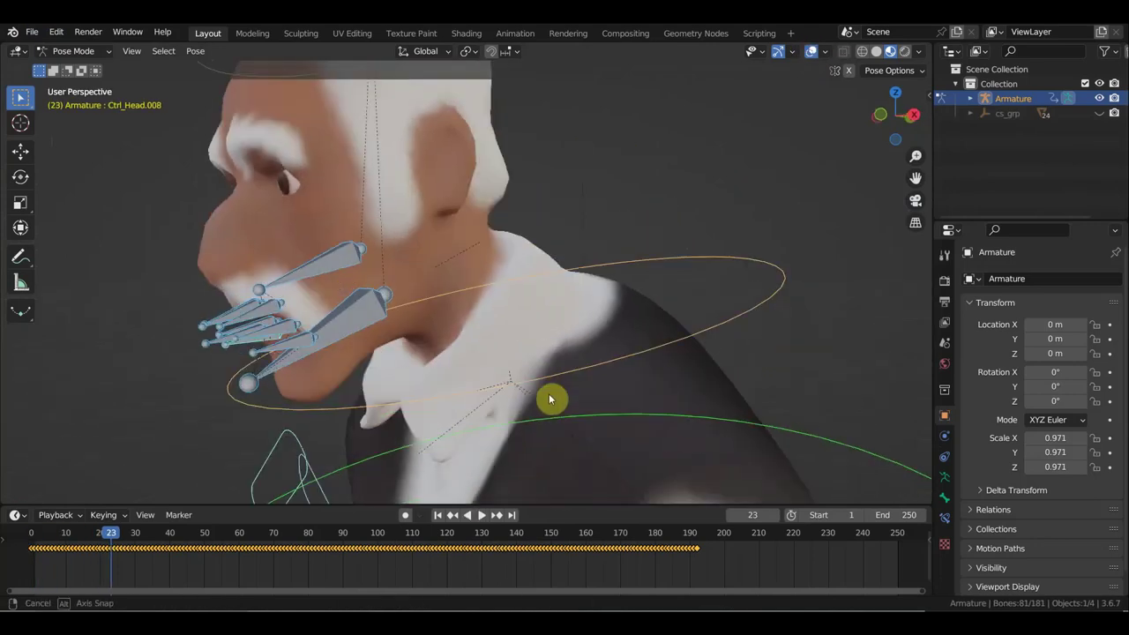
scroll(273, 310, down, 4)
scroll(467, 220, up, 2)
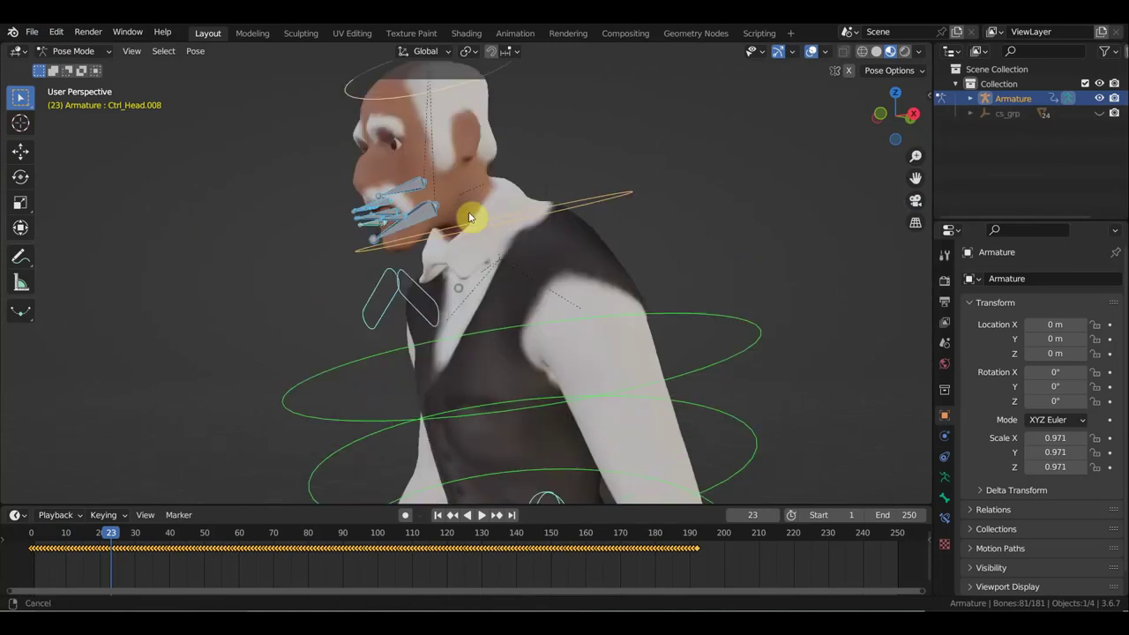
scroll(474, 249, down, 2)
middle_drag(475, 250, 529, 189)
mouse_move(585, 265)
middle_down()
mouse_move(574, 227)
mouse_move(617, 288)
mouse_move(658, 290)
mouse_move(506, 308)
mouse_move(547, 317)
mouse_move(631, 238)
mouse_move(306, 220)
middle_up()
Step: Select Ctrl_Head.012, scrub the animation, then select the Ctrl_Shoulder_Left control
click(574, 183)
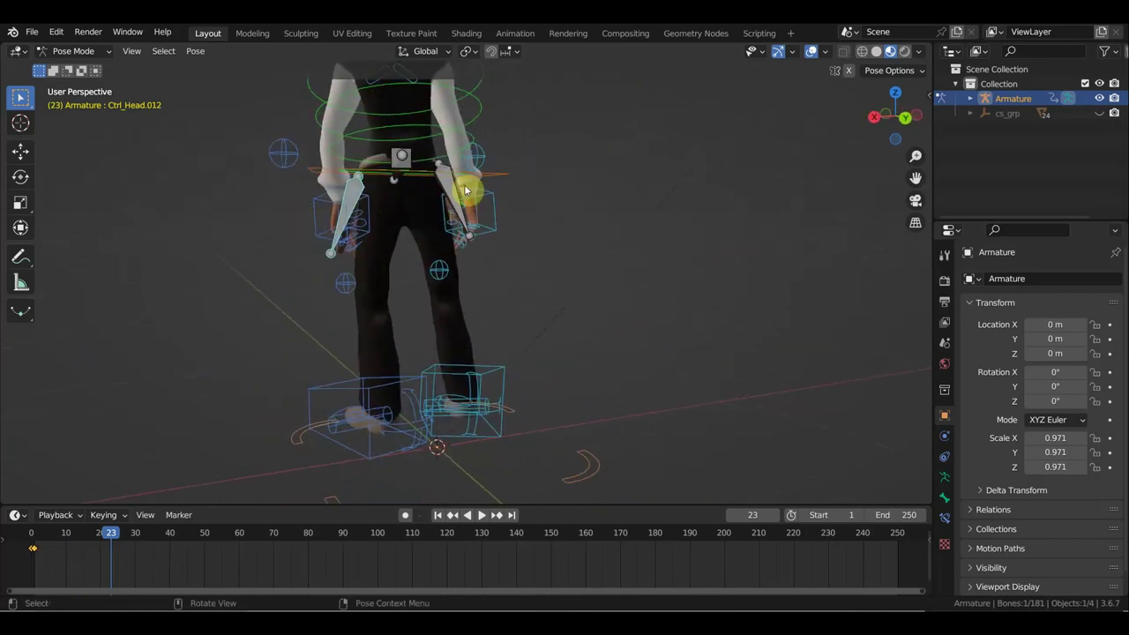
mouse_move(444, 193)
middle_down()
mouse_move(400, 189)
mouse_move(732, 221)
mouse_move(449, 265)
mouse_move(585, 239)
middle_up()
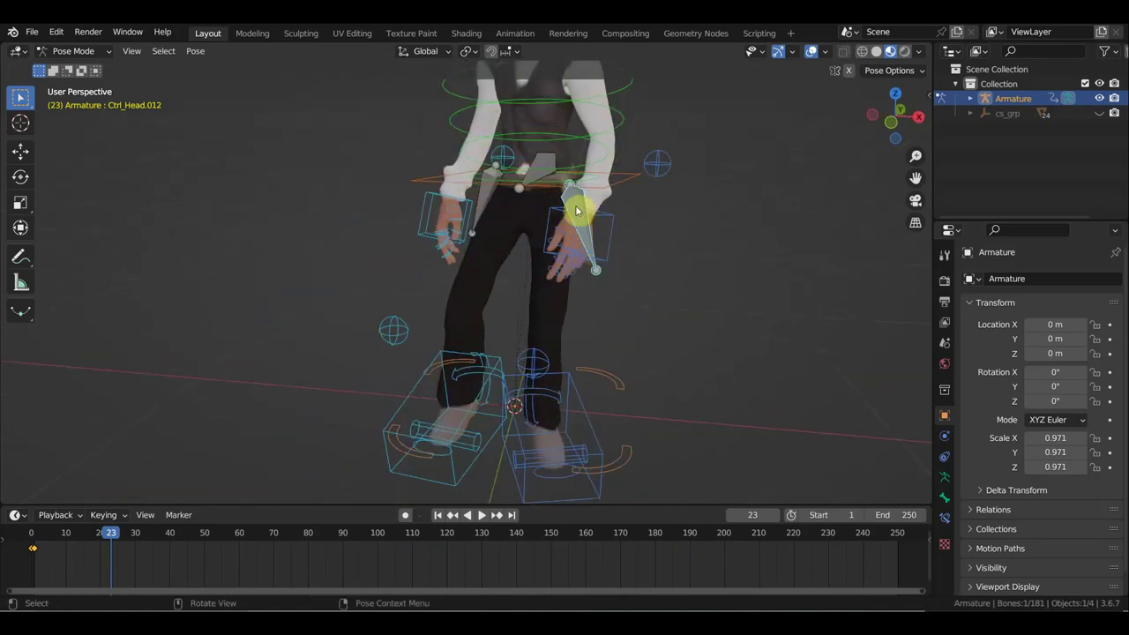
middle_drag(612, 202, 612, 207)
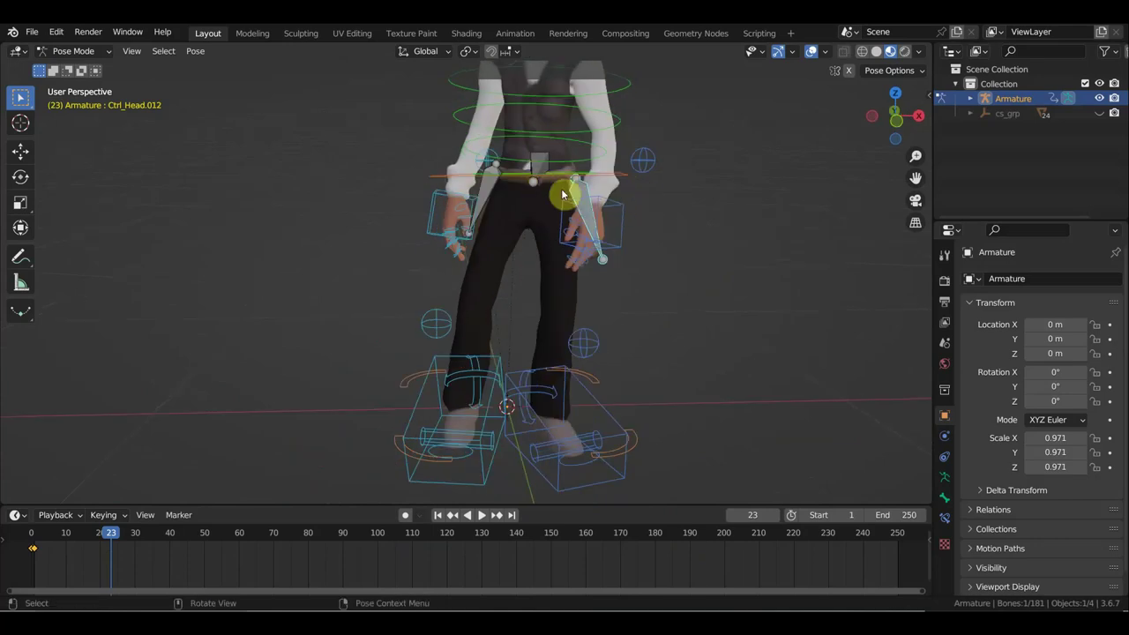
scroll(577, 204, up, 2)
scroll(577, 210, down, 2)
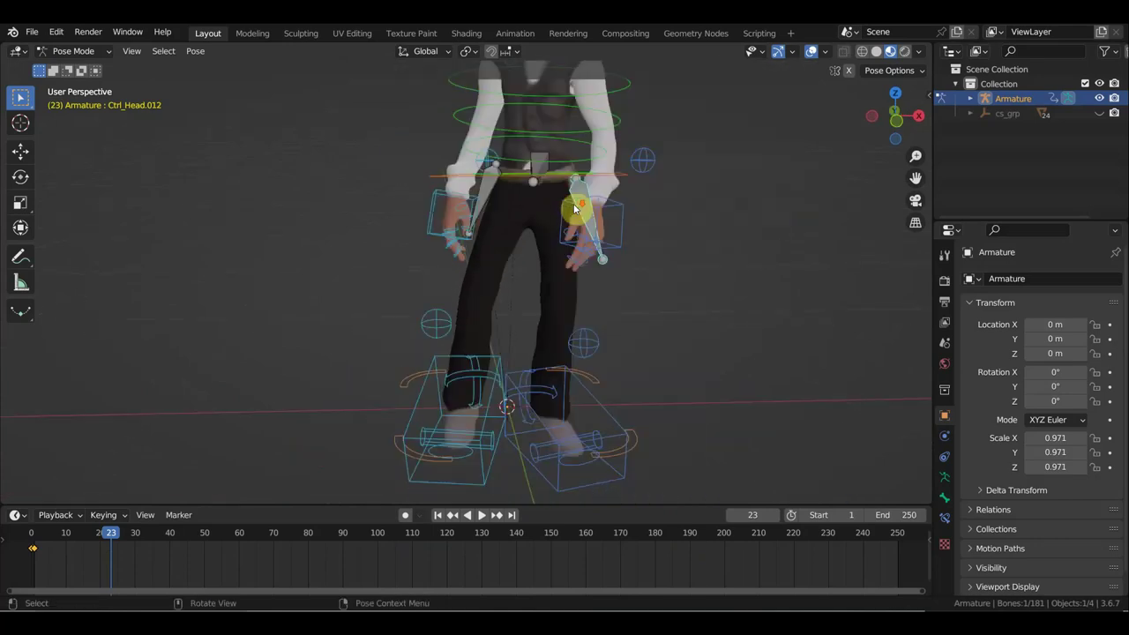
scroll(559, 227, down, 3)
mouse_move(113, 535)
mouse_down()
mouse_move(646, 542)
mouse_move(364, 539)
mouse_move(149, 503)
mouse_move(235, 494)
mouse_move(605, 504)
mouse_move(300, 494)
mouse_move(276, 483)
mouse_up()
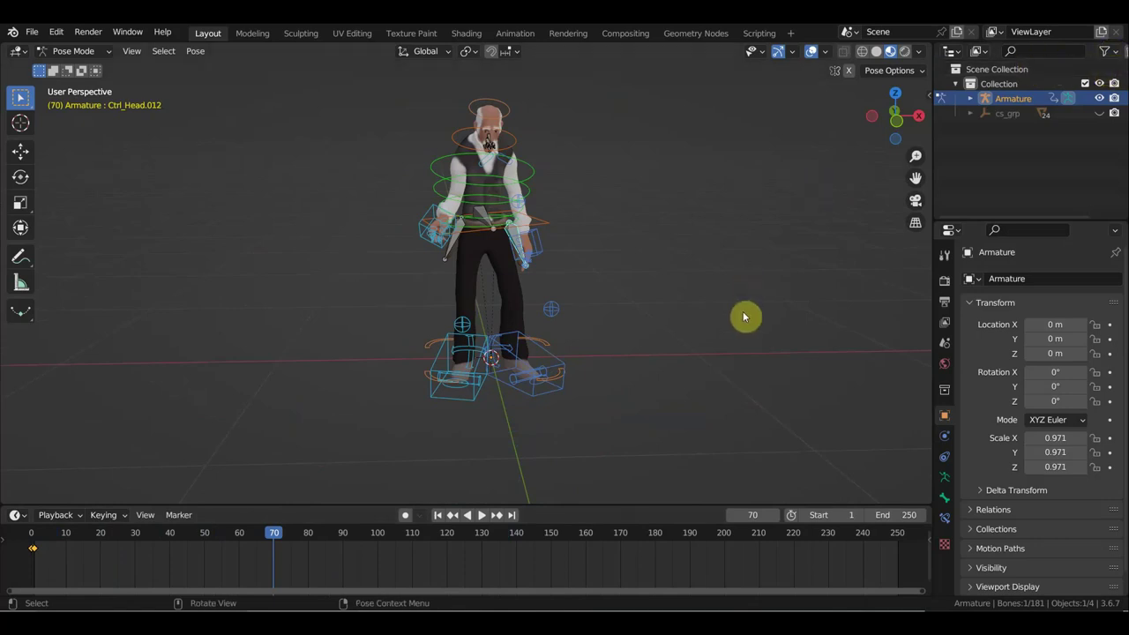
click(517, 173)
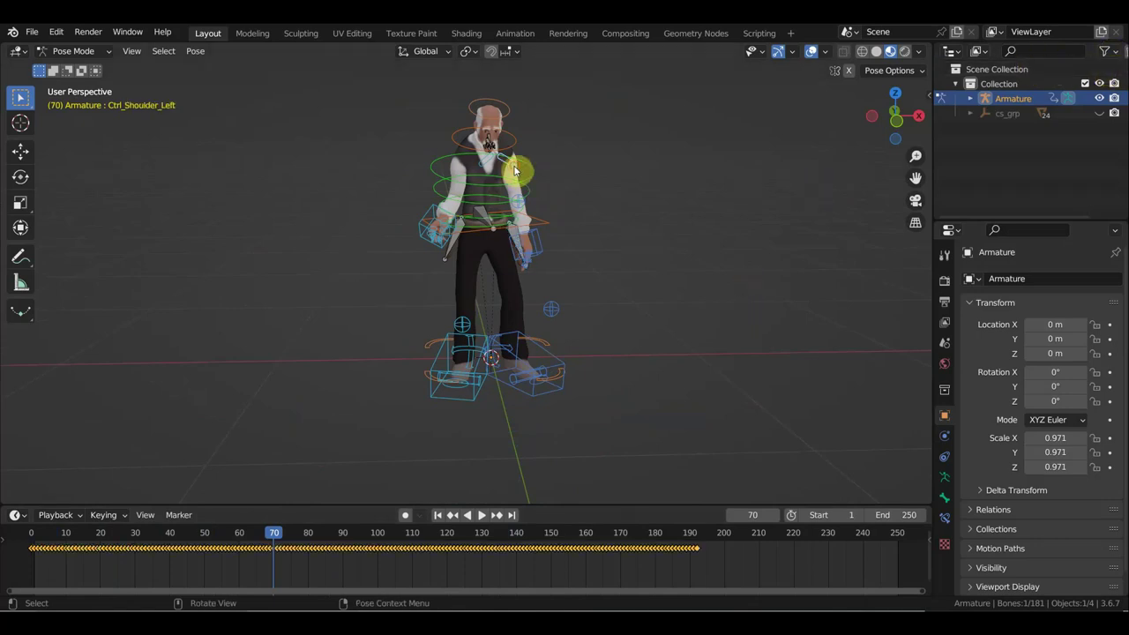
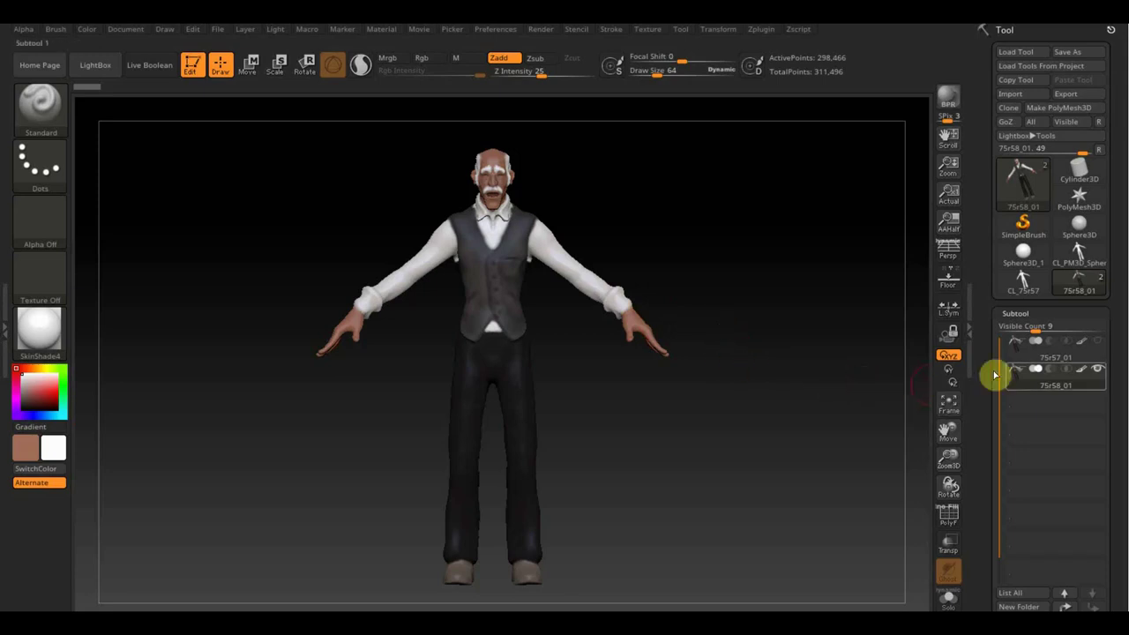
Step: Delete the 75r57_01 subtool so only 75r58_01 remains
click(1024, 353)
scroll(1124, 431, down, 1)
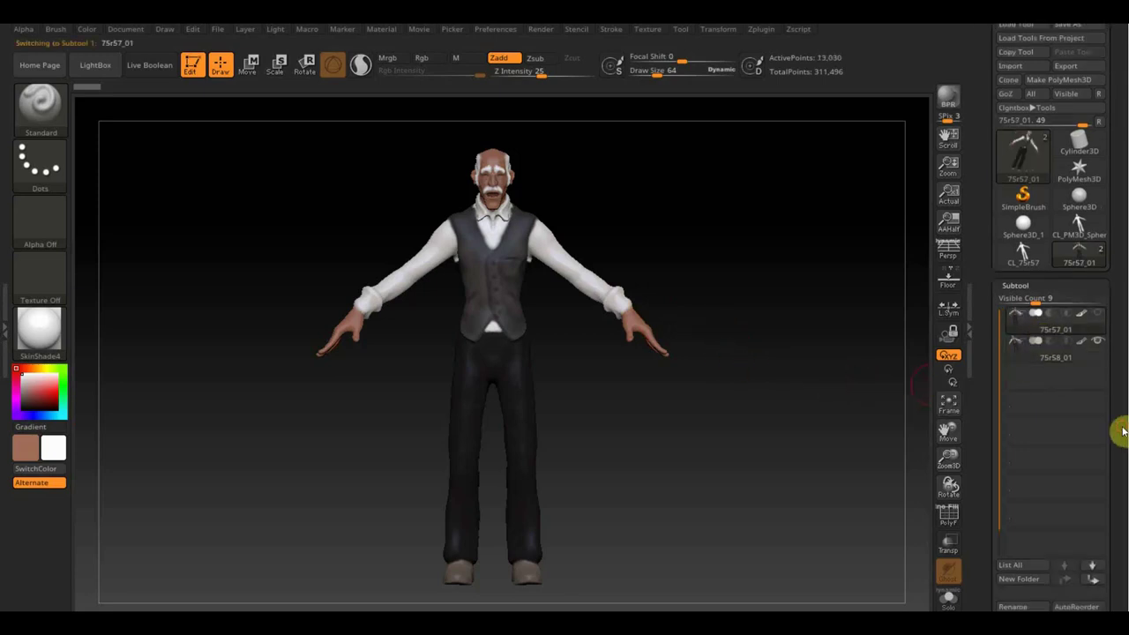
scroll(1123, 431, down, 5)
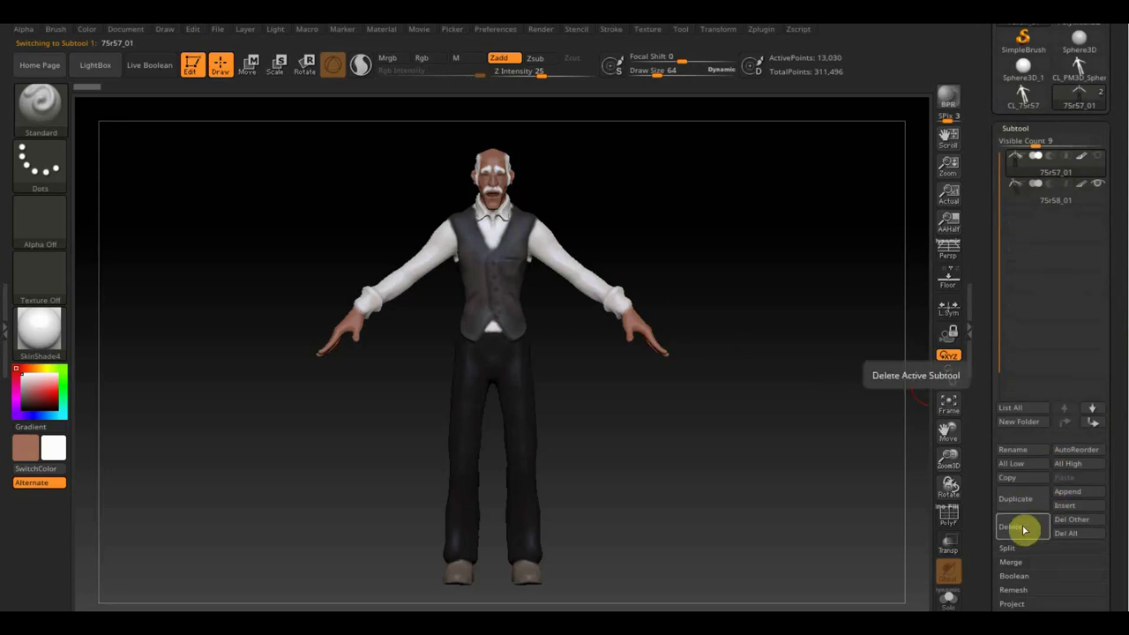
click(1019, 528)
click(880, 557)
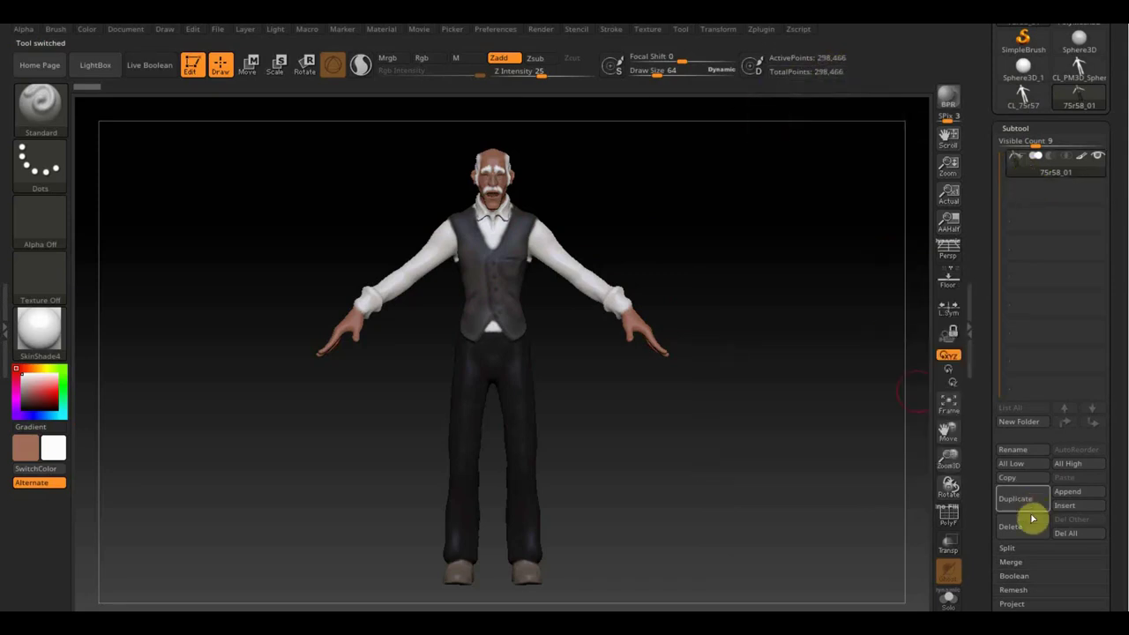
Step: Toggle the PolyF wireframe on and off, then bring up the Zplugin menu
click(950, 520)
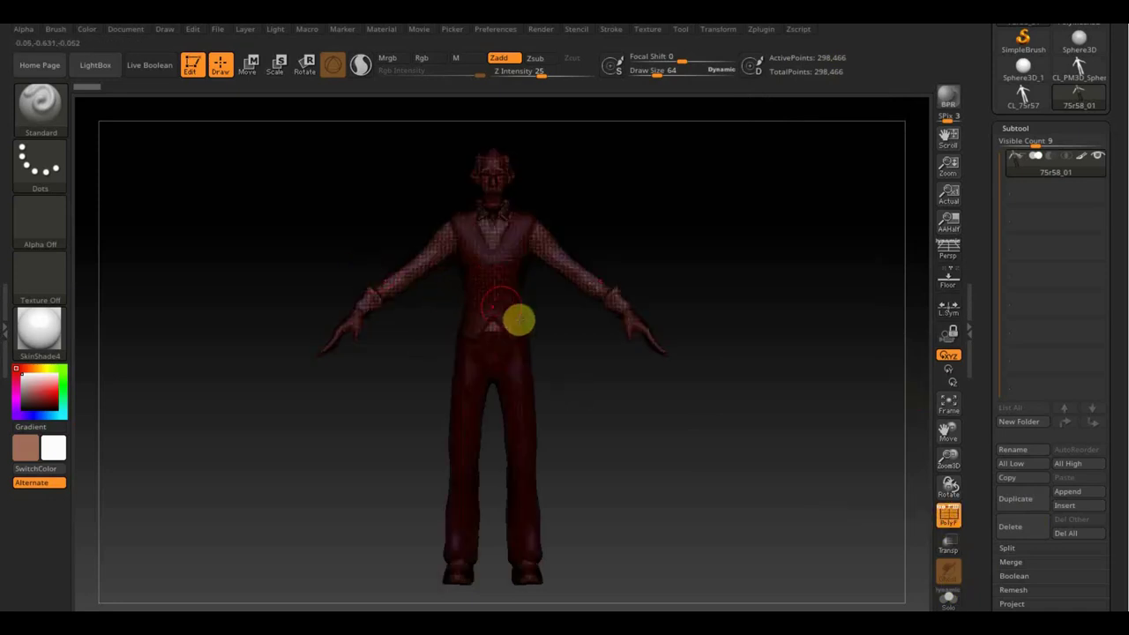
click(950, 519)
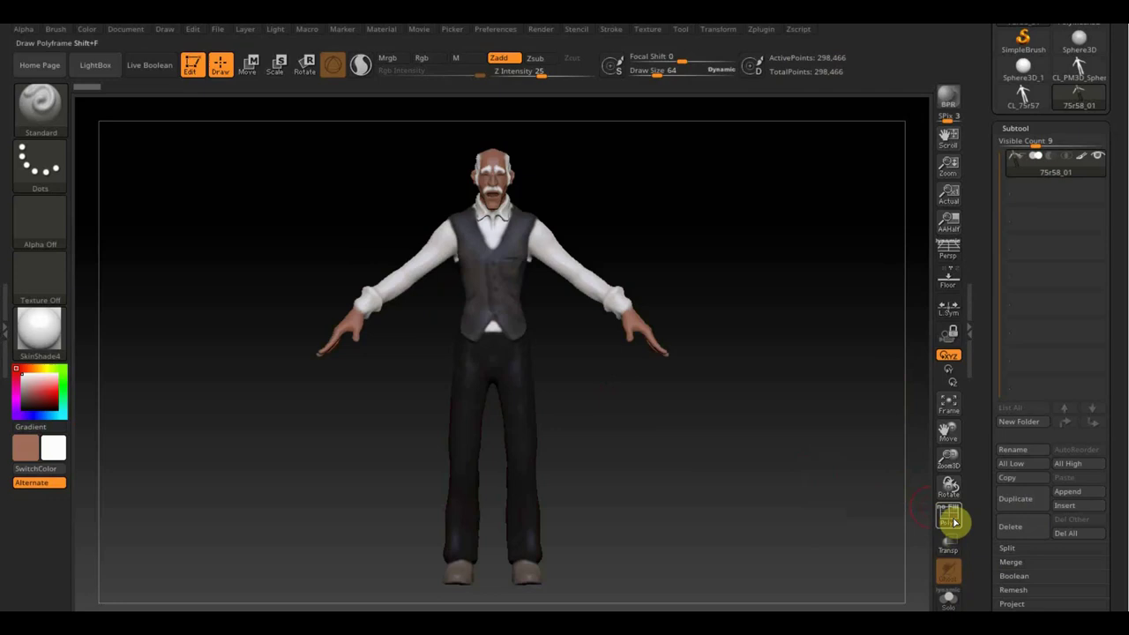
click(764, 30)
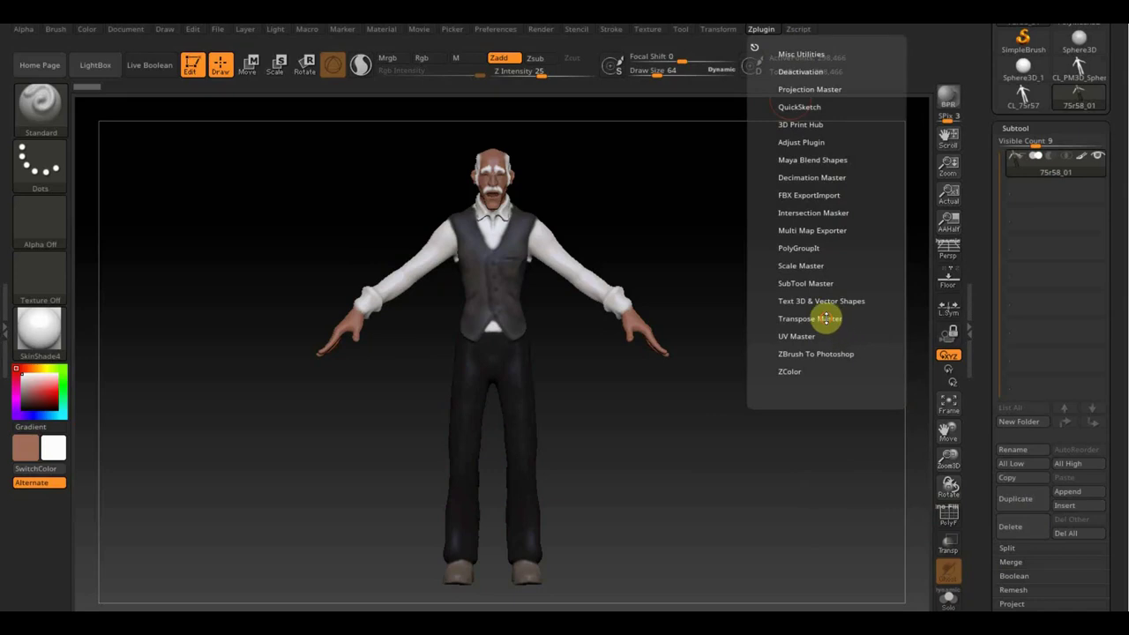
Step: Look through the Transpose Master and Decimation Master plugin options, then scroll the tray to the Tool palette
click(826, 320)
click(826, 319)
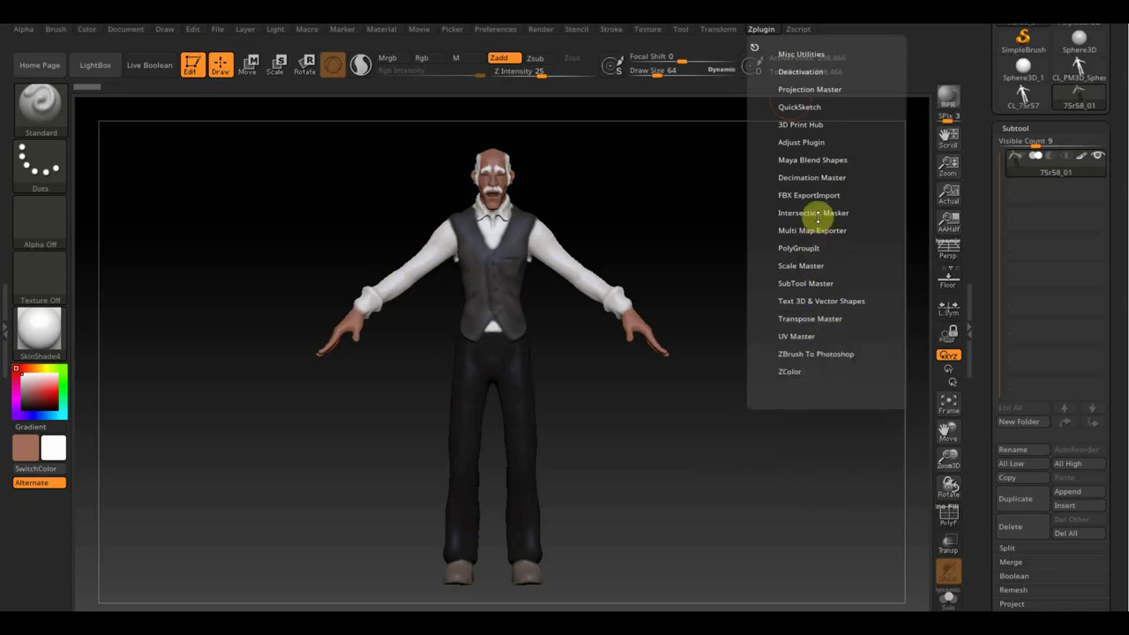
click(813, 177)
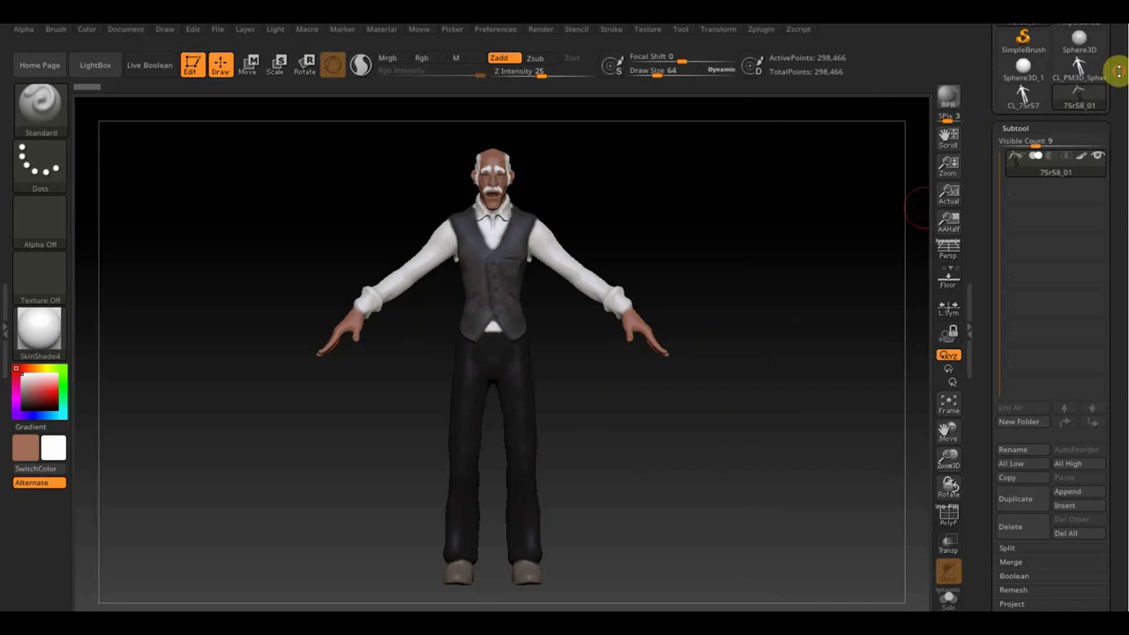
drag(1117, 60, 1118, 181)
Step: Export 75r58_01 with its polypaint as an OBJ file to the Desktop folder
click(1075, 95)
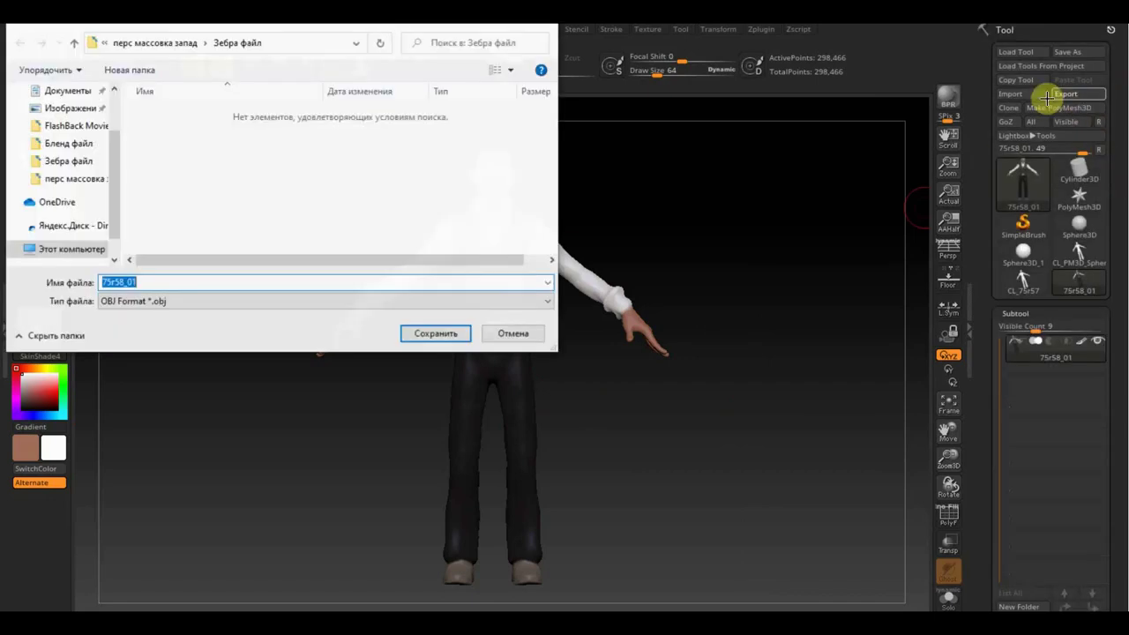
scroll(83, 150, up, 2)
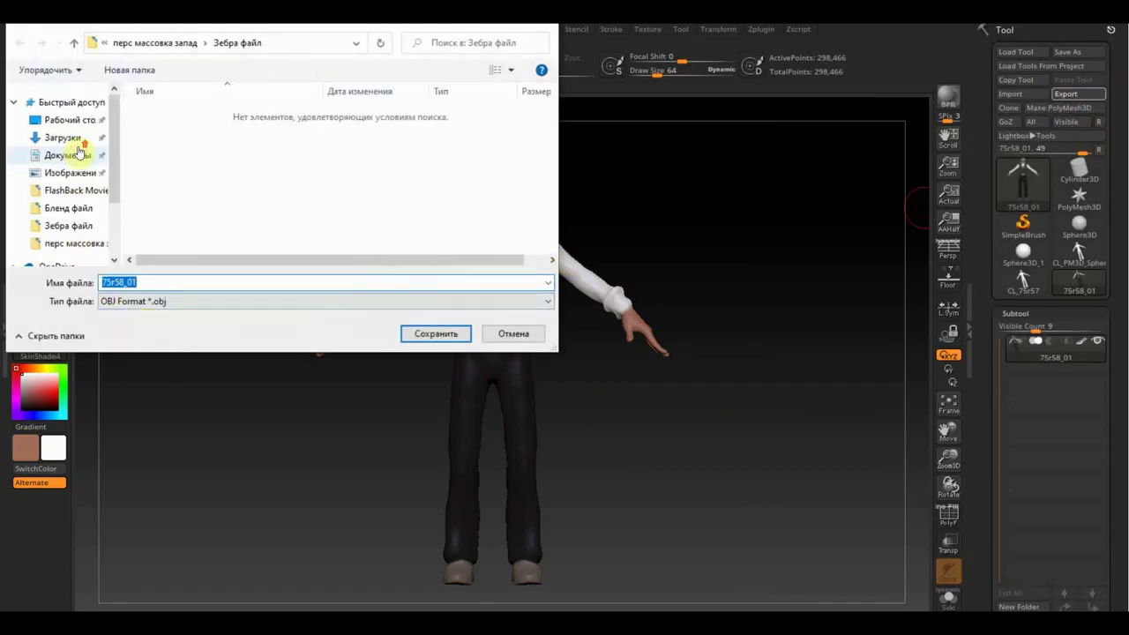
click(72, 122)
click(132, 282)
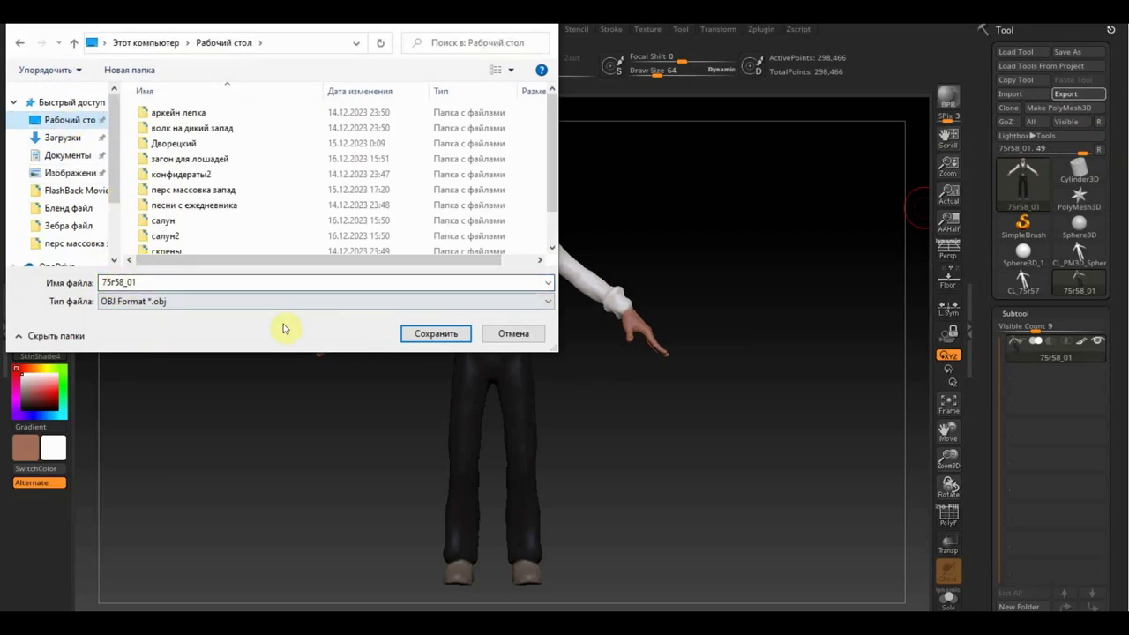
click(439, 338)
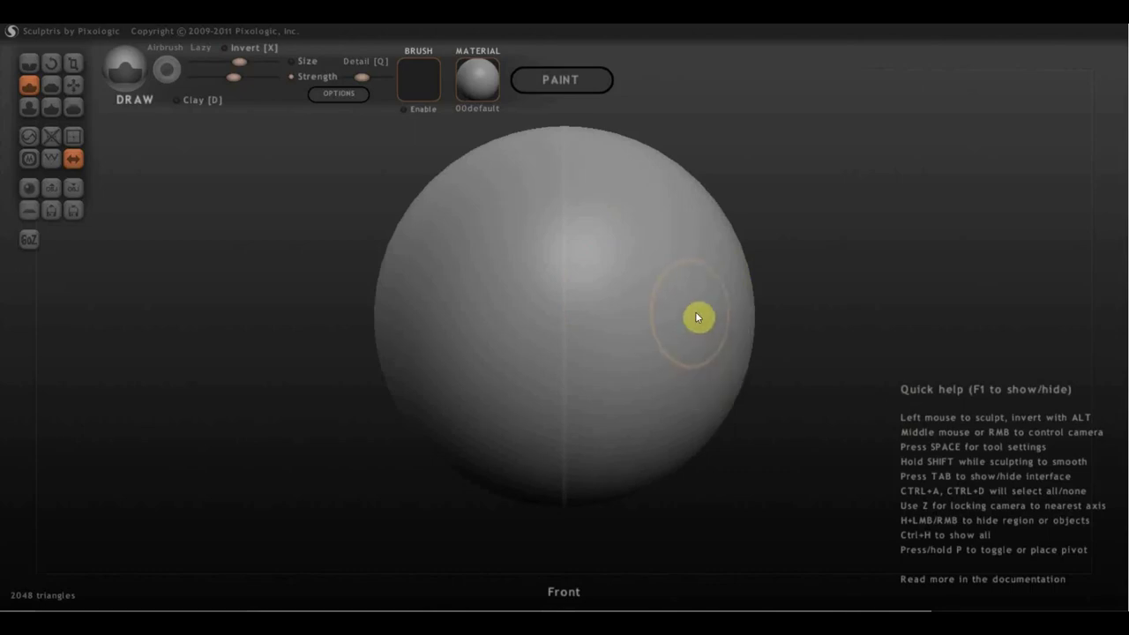
Step: Raise two symmetrical bulges on the sphere's upper part with the Draw brush and hide Quick help
drag(653, 250, 709, 268)
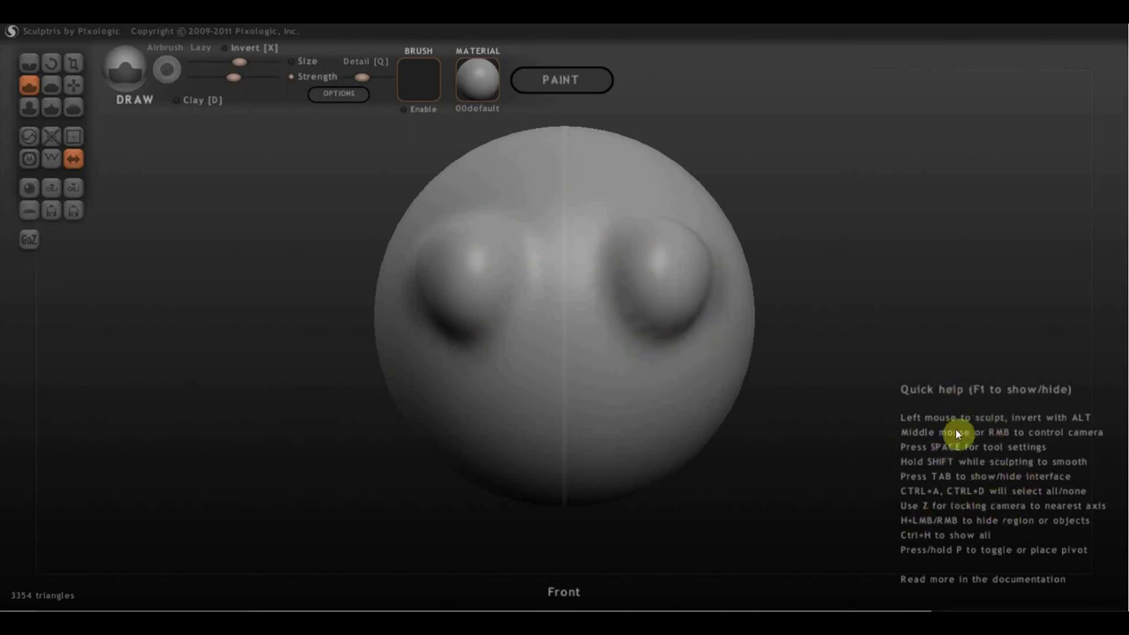
key(F1)
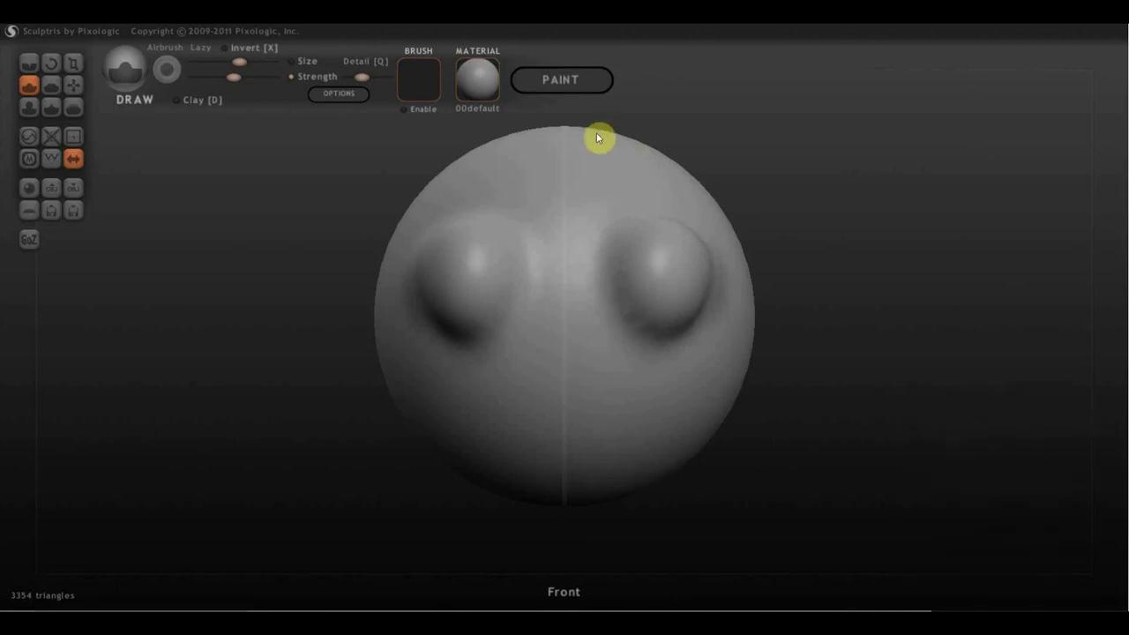
Step: Import 75r58_01 from the Desktop as a new scene, discarding the sculpted sphere
click(68, 204)
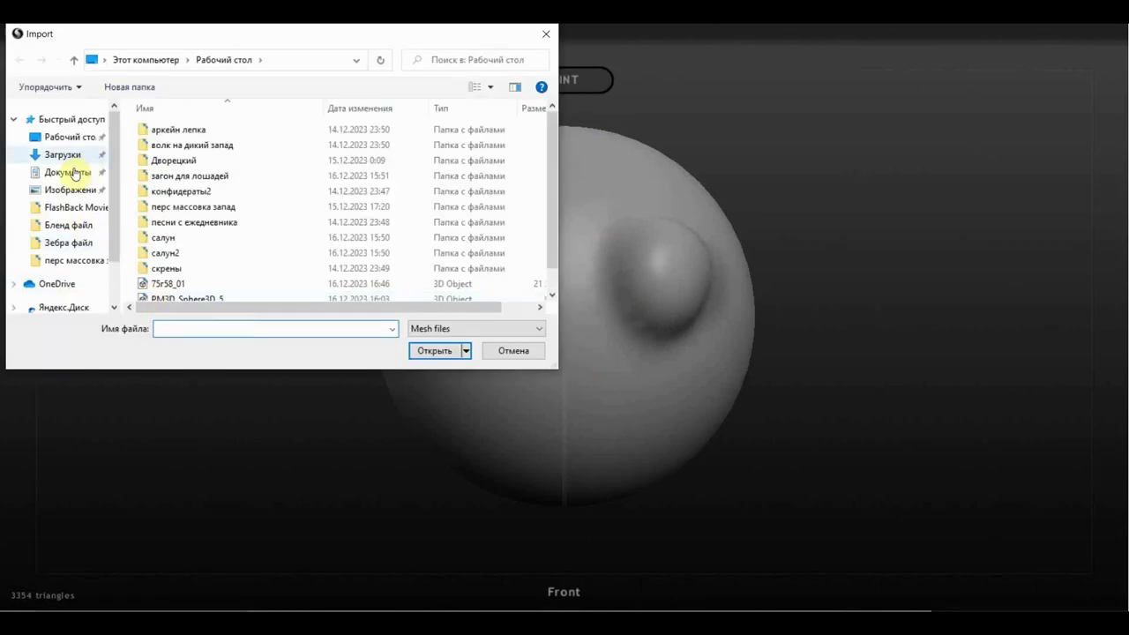
click(72, 139)
scroll(298, 199, down, 1)
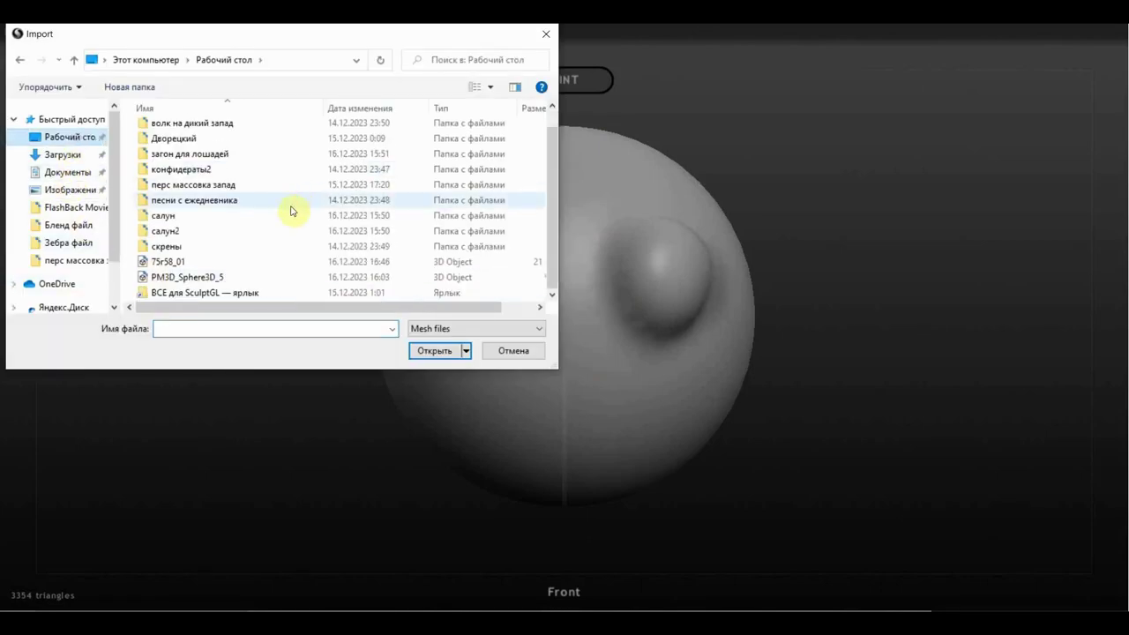
click(165, 261)
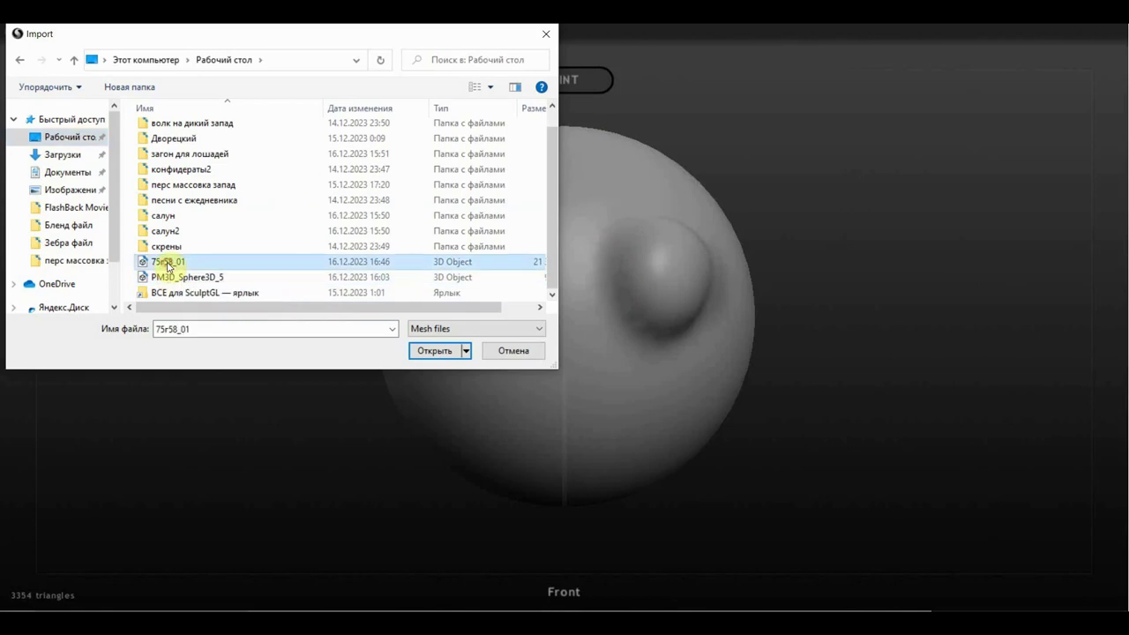
click(434, 350)
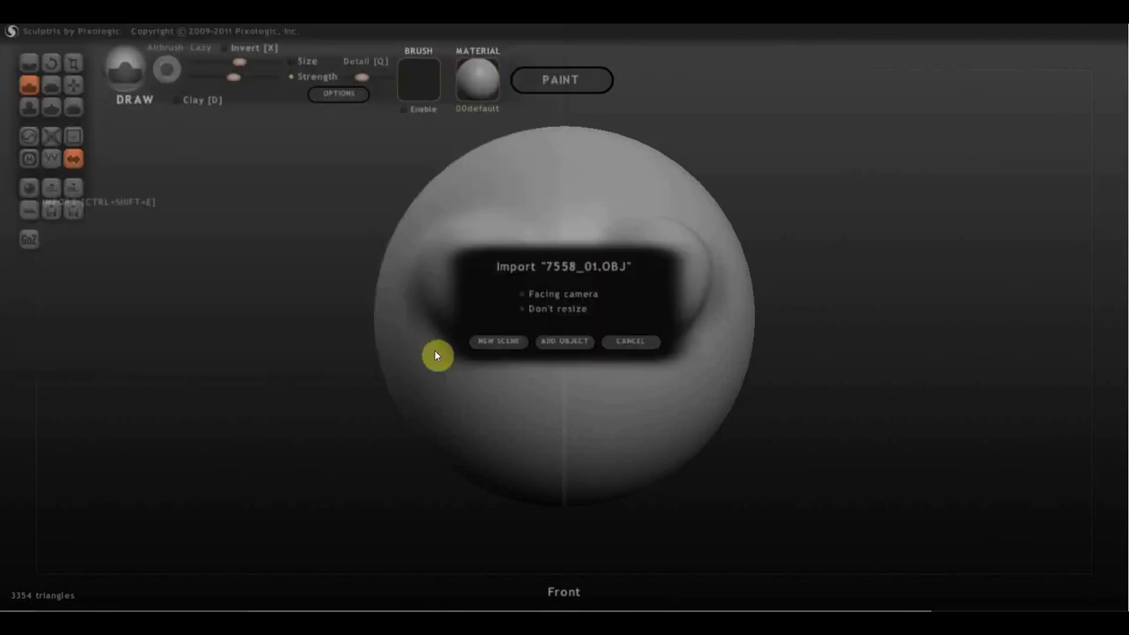
click(491, 344)
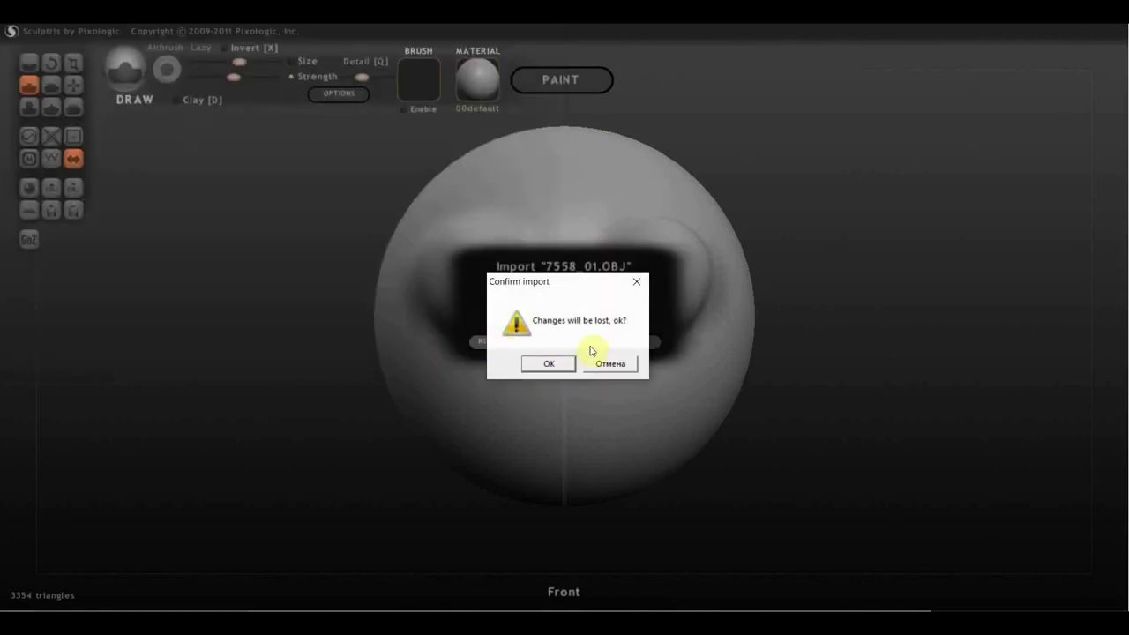
click(563, 363)
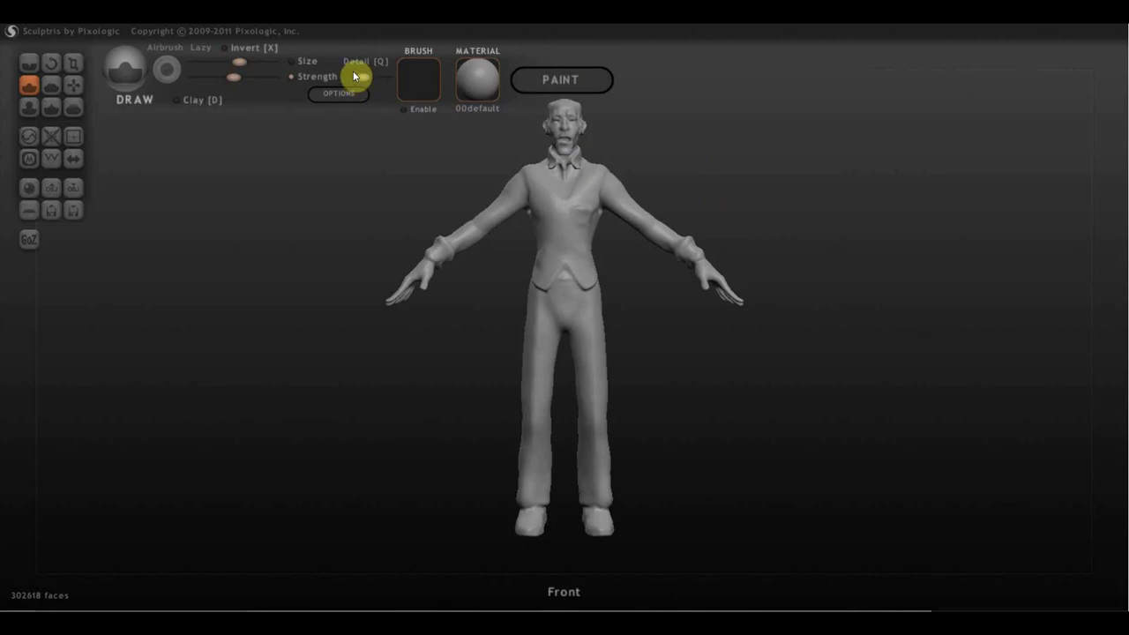
Step: Zoom in and pan so the old man's head and upper body fill the view
scroll(706, 141, up, 3)
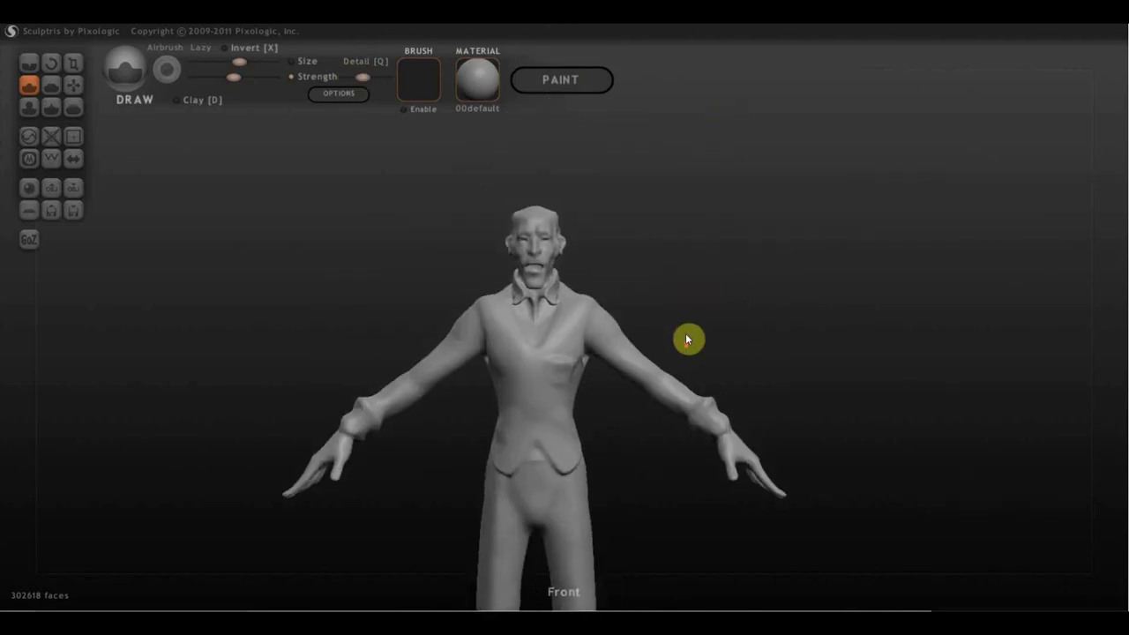
scroll(697, 318, up, 2)
scroll(704, 300, up, 3)
alt+drag(731, 242, 761, 340)
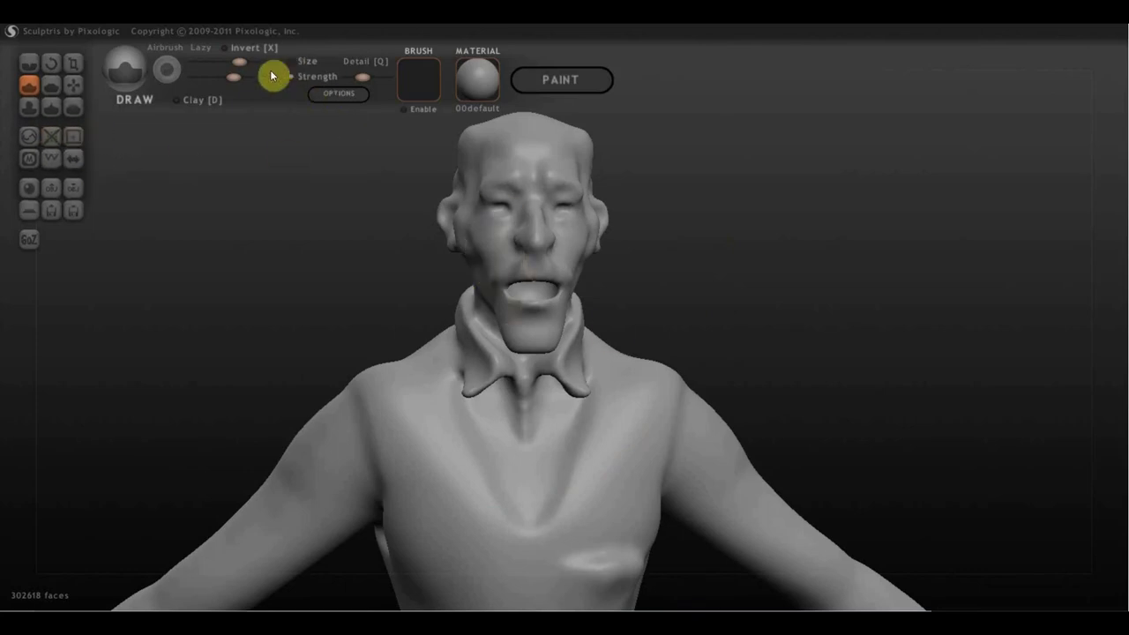
Step: Select the Crease brush and lower its strength
click(29, 63)
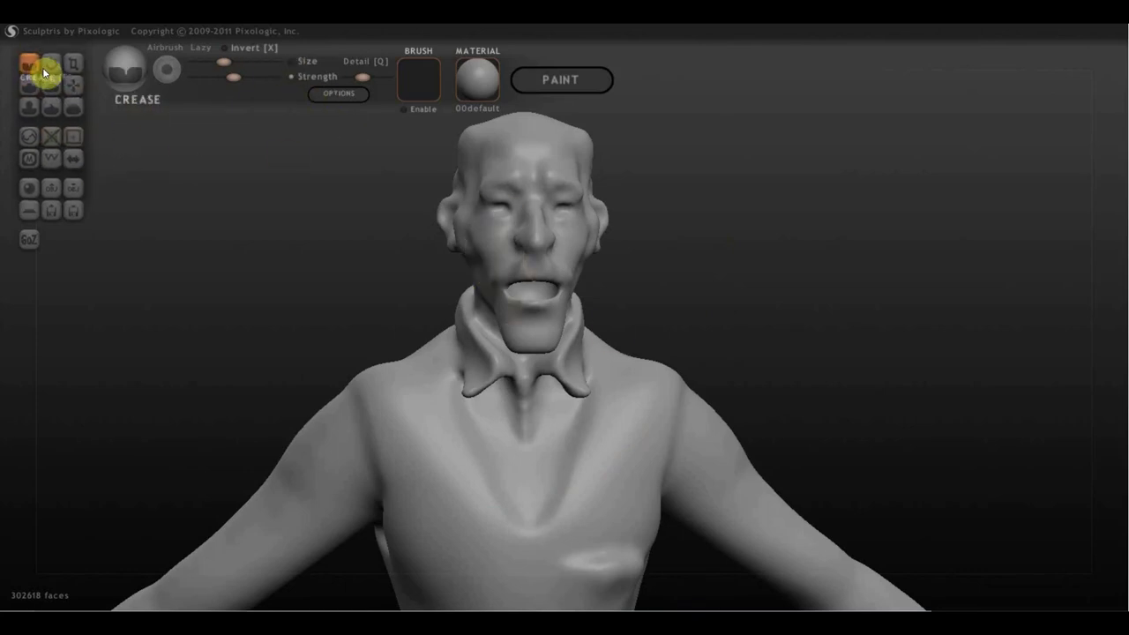
drag(364, 78, 225, 85)
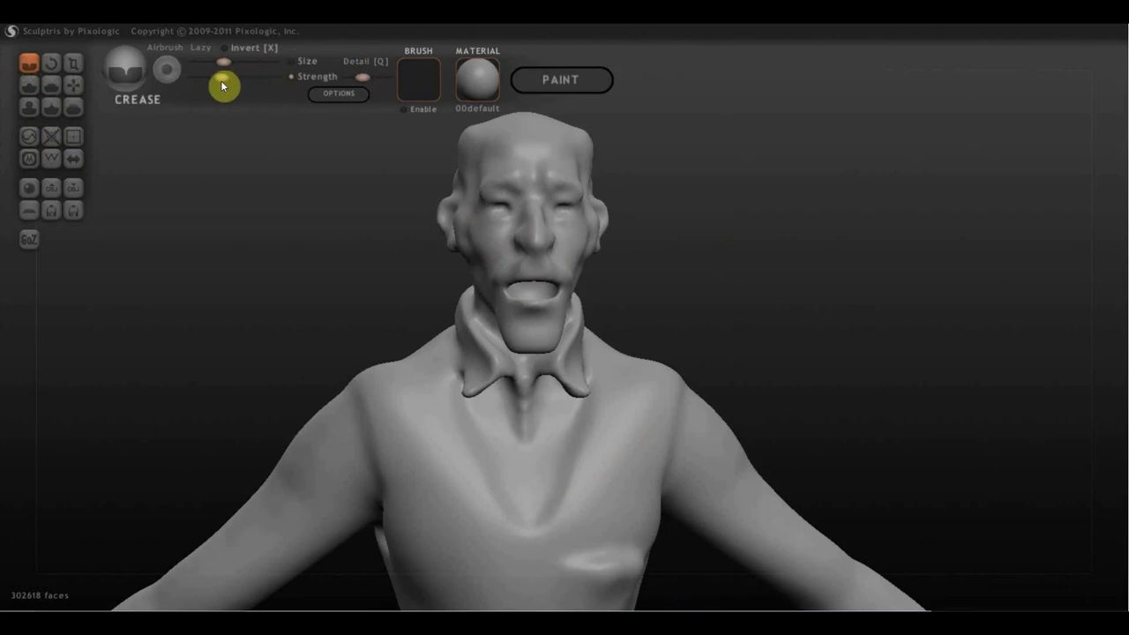
scroll(323, 115, up, 2)
scroll(423, 230, up, 2)
scroll(523, 297, up, 2)
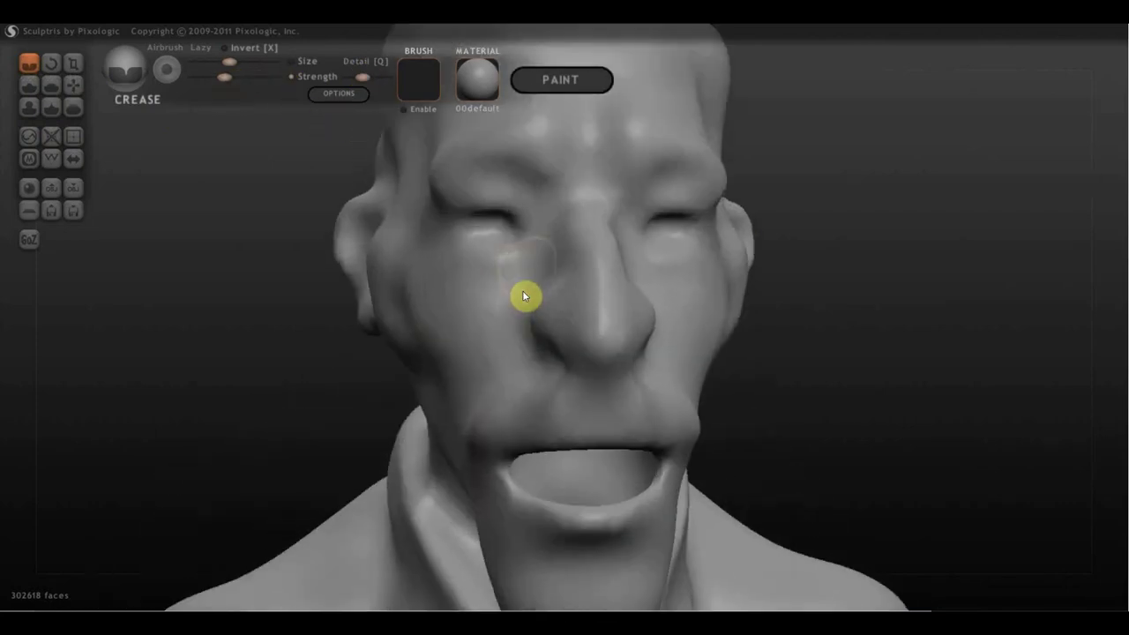
Step: Turn on Symmetry, accepting the detail-removal and triangle-conversion notices, and crease a line into the brow
click(73, 158)
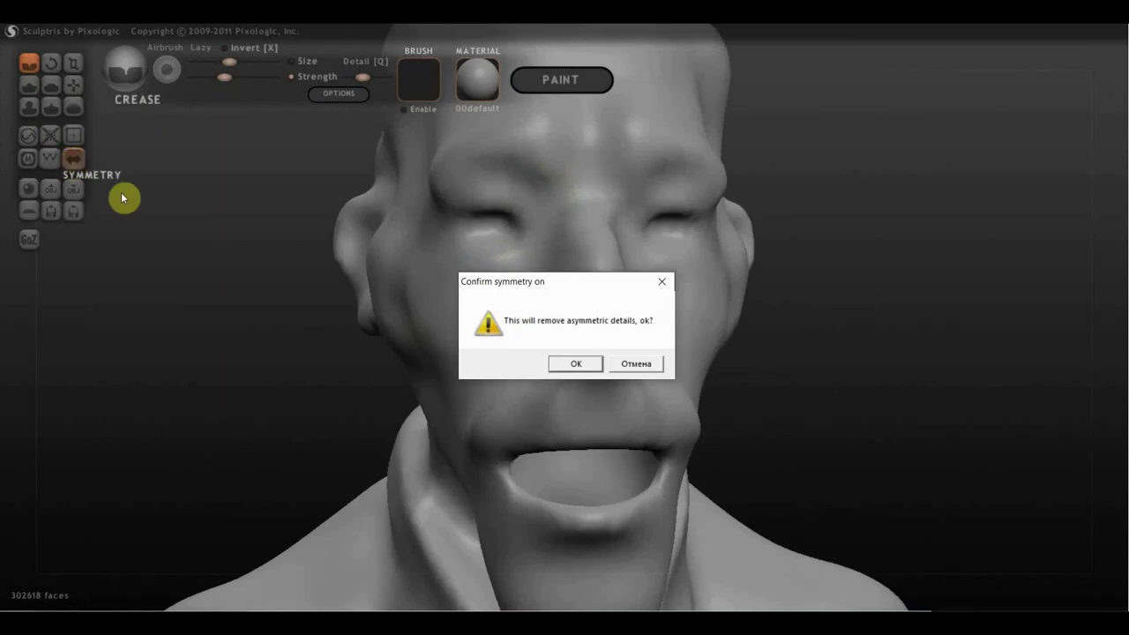
click(575, 363)
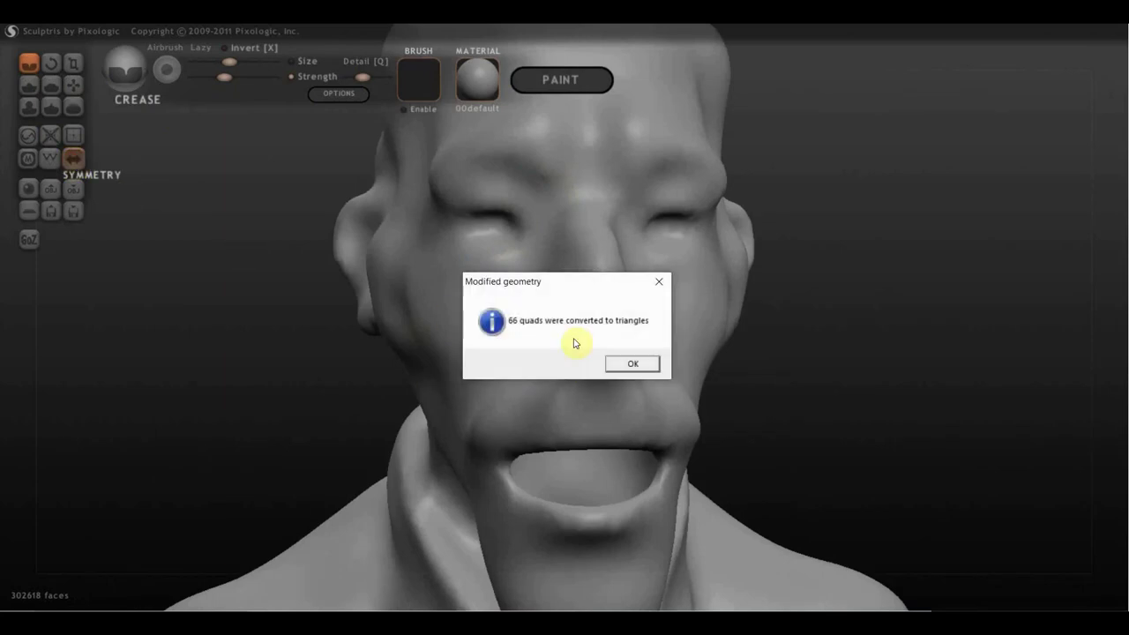
click(633, 362)
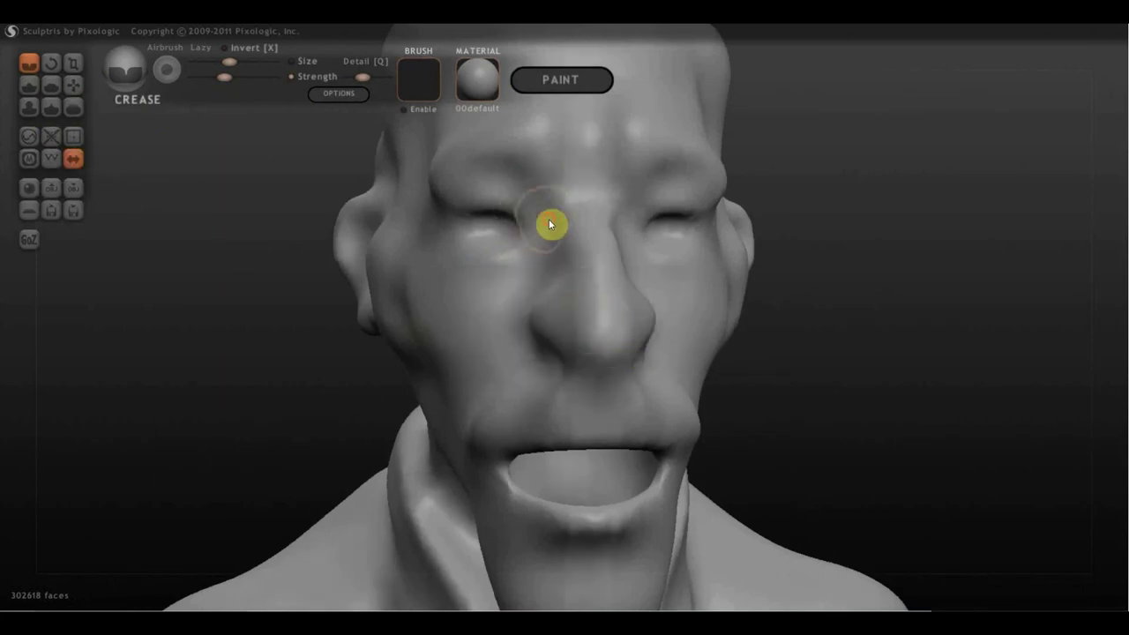
mouse_move(549, 225)
mouse_down()
mouse_move(499, 176)
mouse_move(448, 185)
mouse_up()
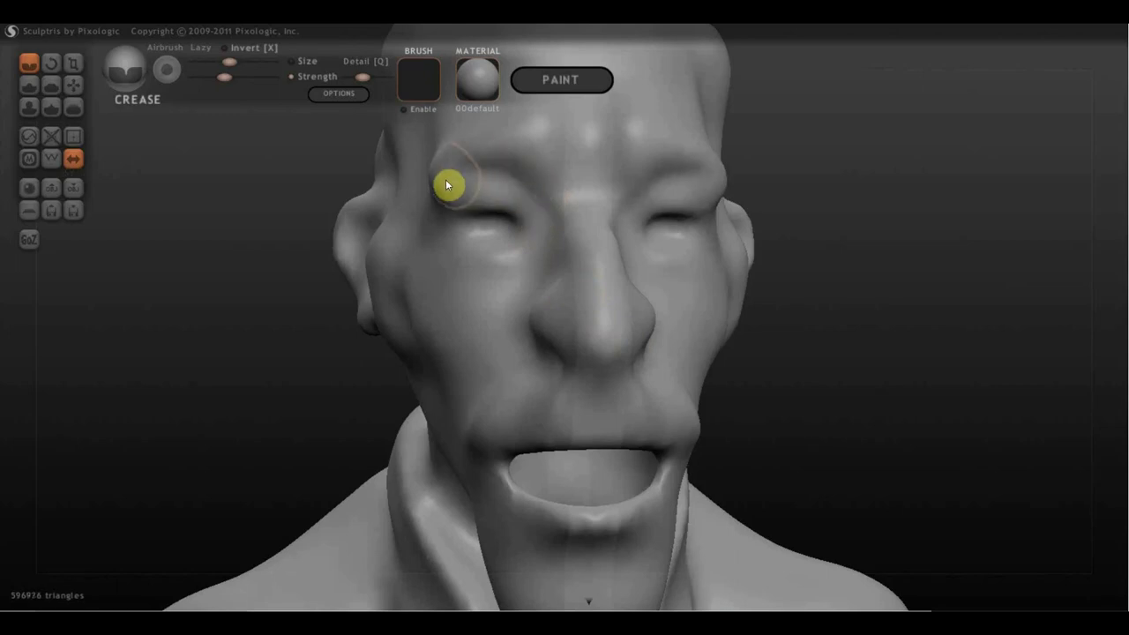
Step: Show the wireframe and crease a line from the collar down the chest
click(53, 162)
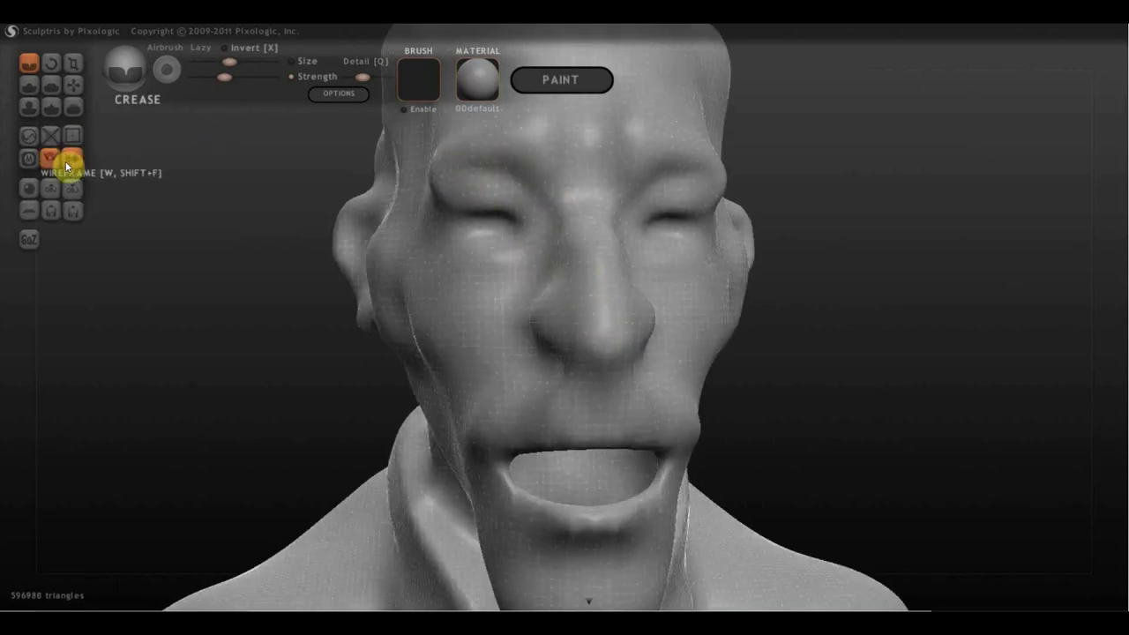
drag(741, 459, 806, 151)
drag(789, 265, 814, 171)
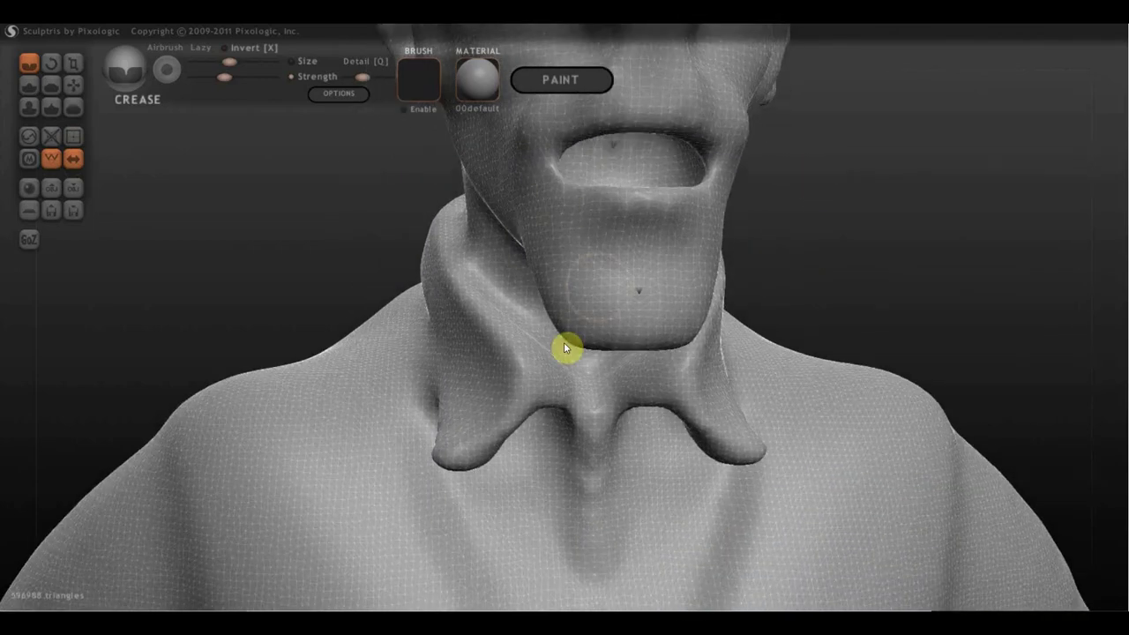
drag(801, 296, 943, 100)
scroll(378, 373, up, 2)
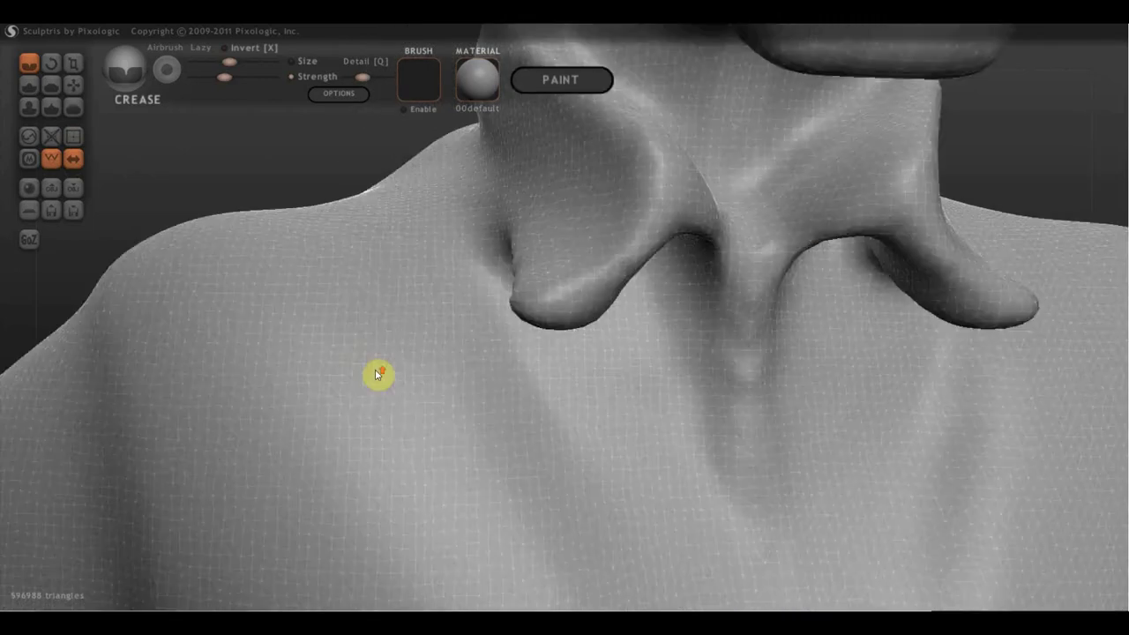
scroll(438, 361, up, 2)
scroll(472, 309, up, 2)
scroll(480, 283, down, 2)
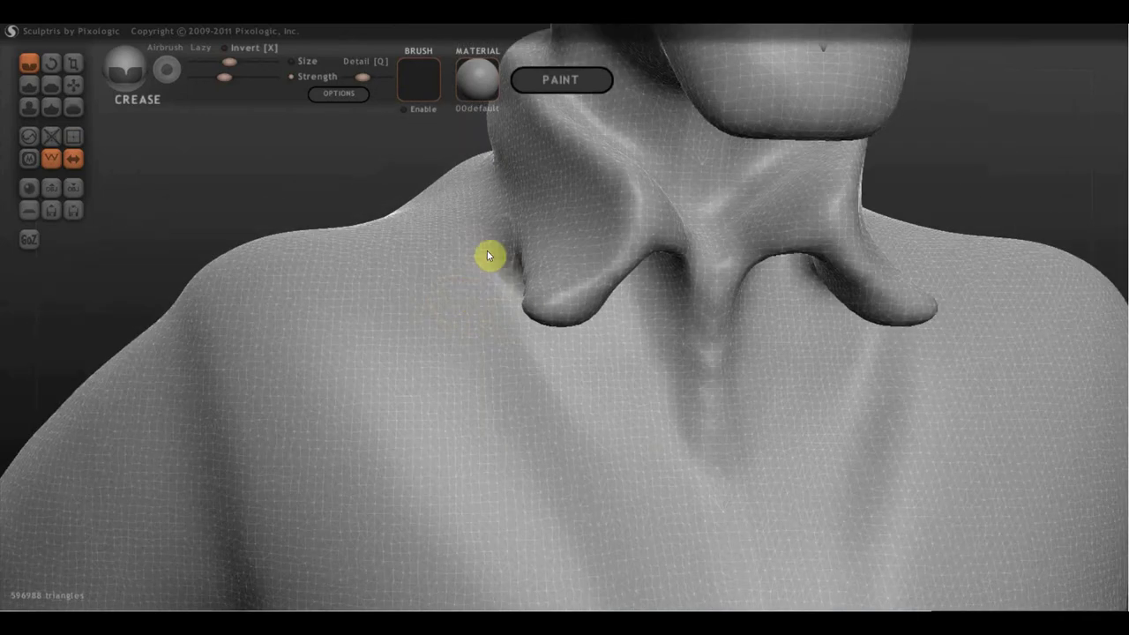
scroll(494, 255, down, 2)
mouse_move(569, 168)
mouse_down()
mouse_move(648, 244)
mouse_move(673, 322)
mouse_move(669, 388)
mouse_up()
Step: Crease a line around the wrist of the old man's arm
scroll(688, 371, down, 2)
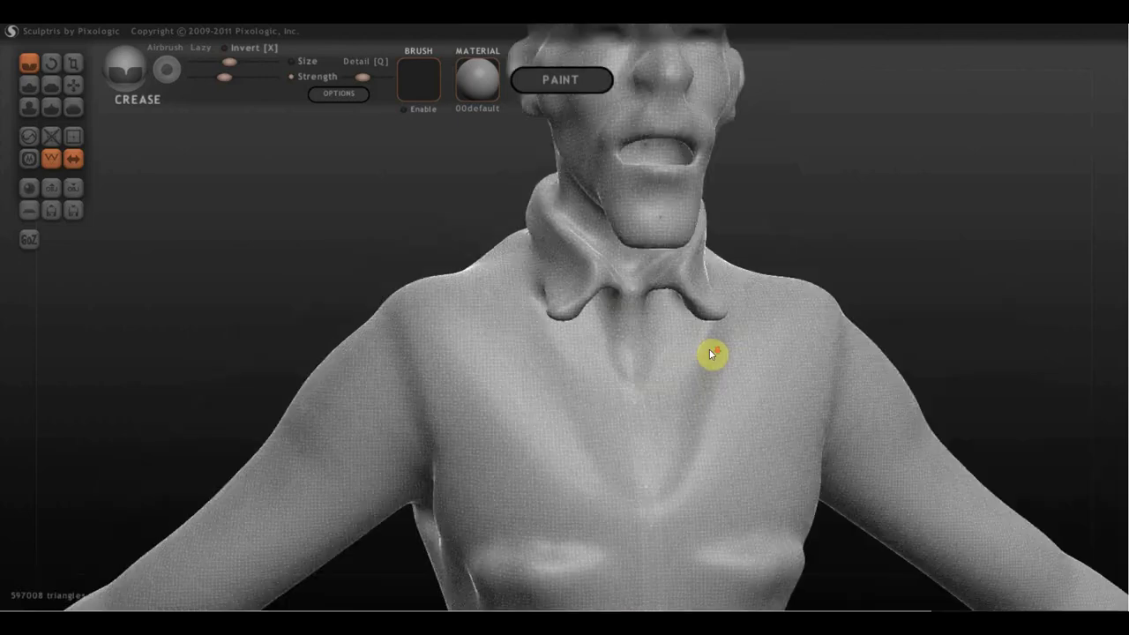
scroll(358, 111, up, 3)
right_drag(613, 283, 595, 186)
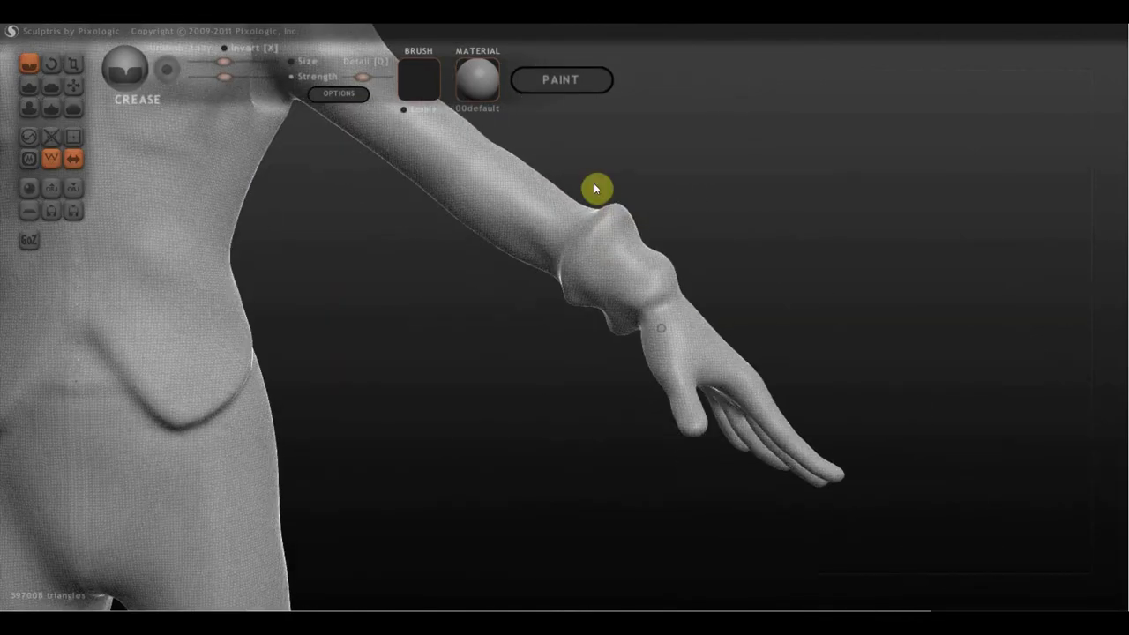
scroll(613, 260, up, 2)
scroll(648, 320, up, 2)
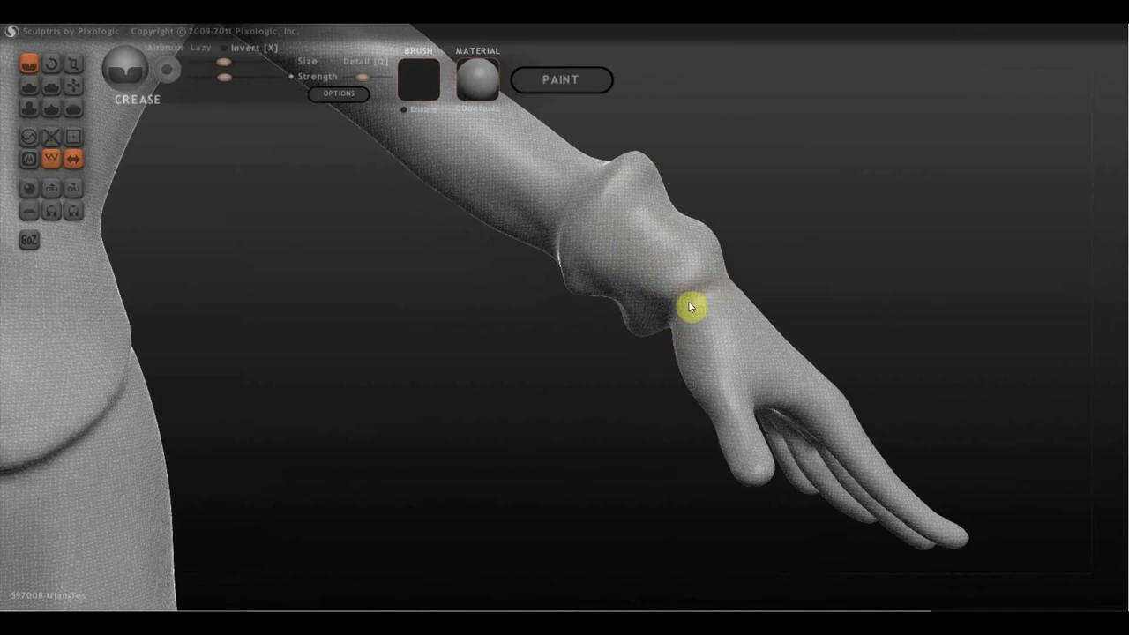
drag(720, 292, 679, 316)
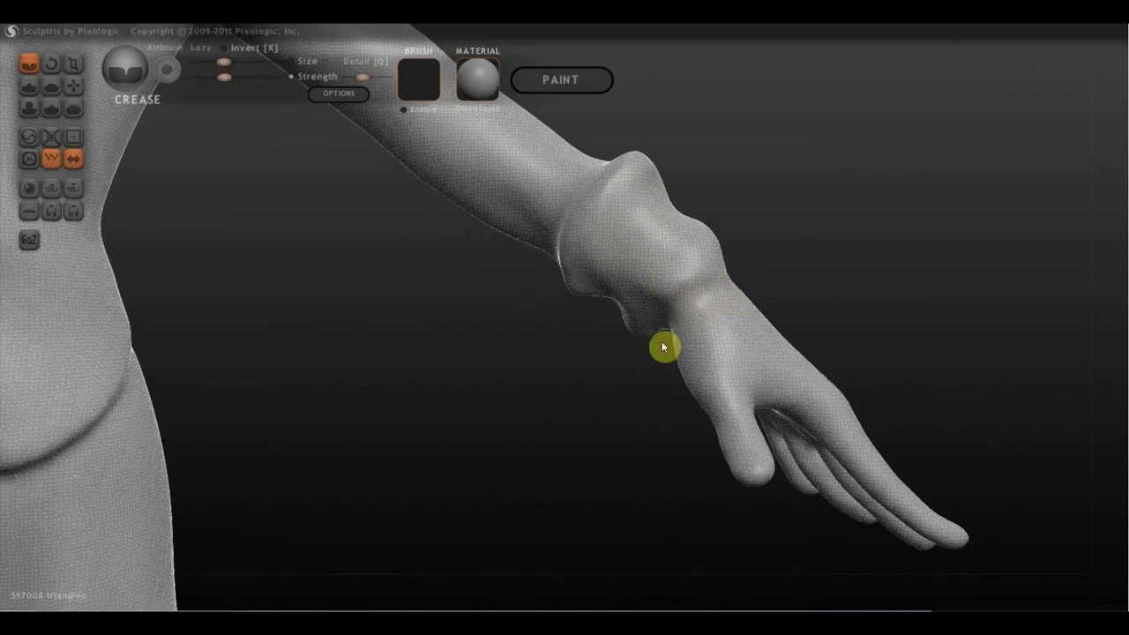
mouse_move(781, 269)
mouse_down()
mouse_move(626, 297)
mouse_move(618, 312)
mouse_up()
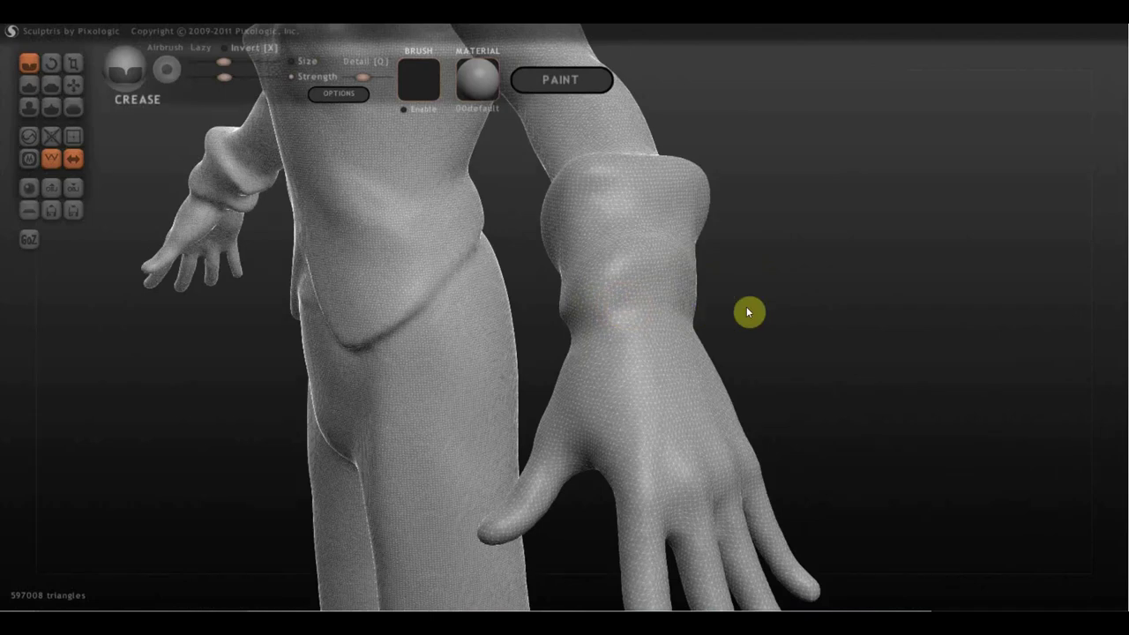
scroll(648, 319, up, 2)
right_drag(648, 320, 548, 330)
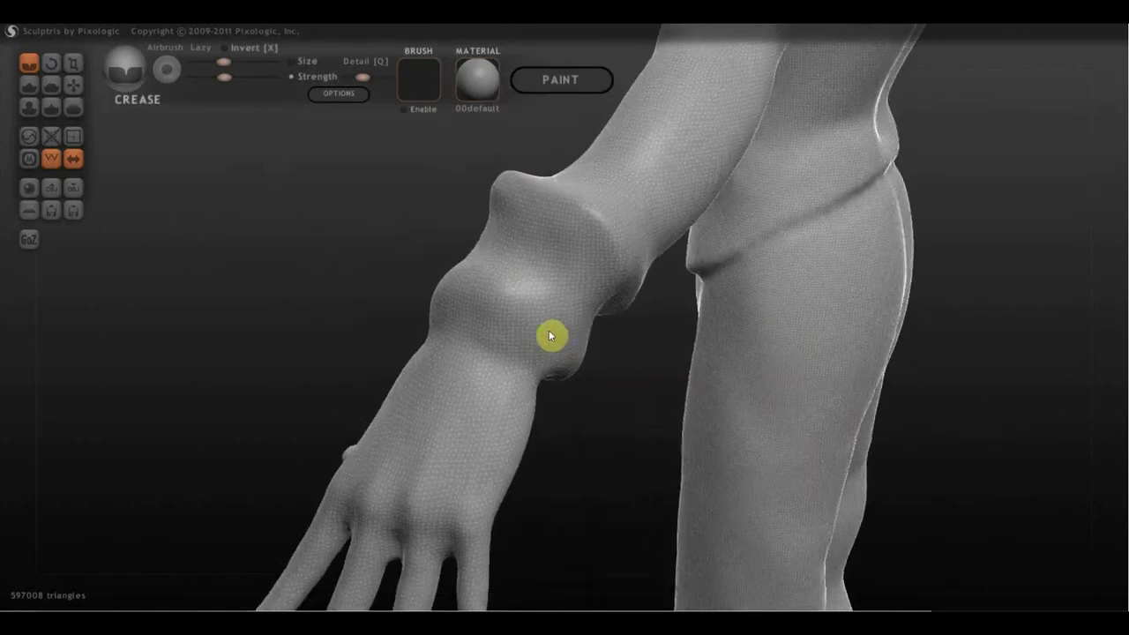
Step: Flatten the bulge on the wrist cuff with the Flatten brush
click(52, 84)
right_drag(511, 216, 580, 254)
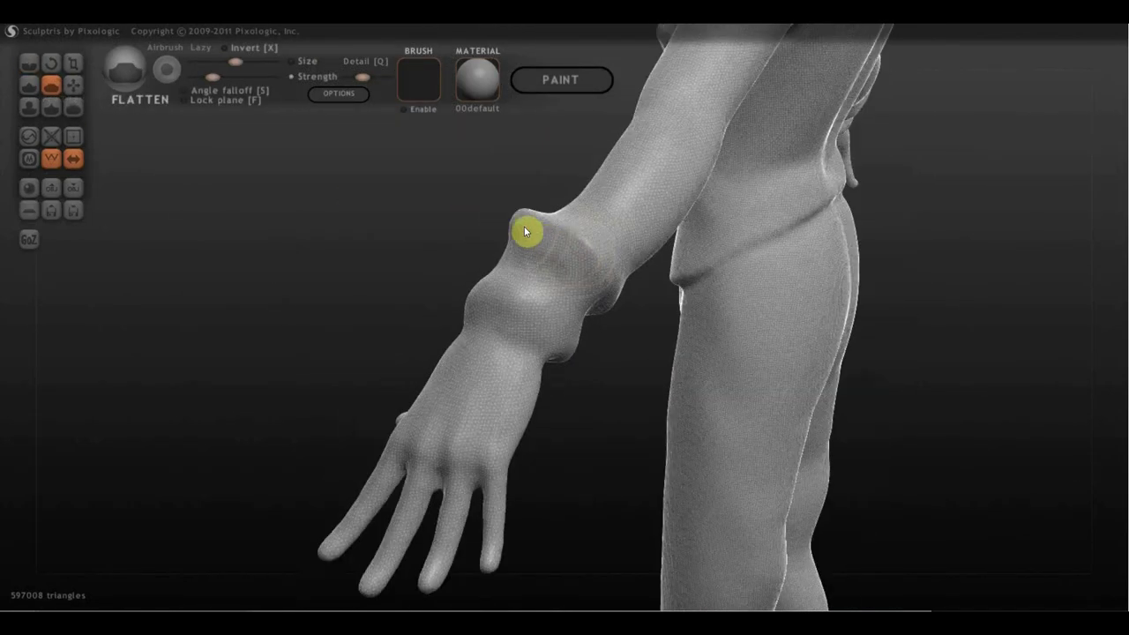
drag(526, 231, 514, 223)
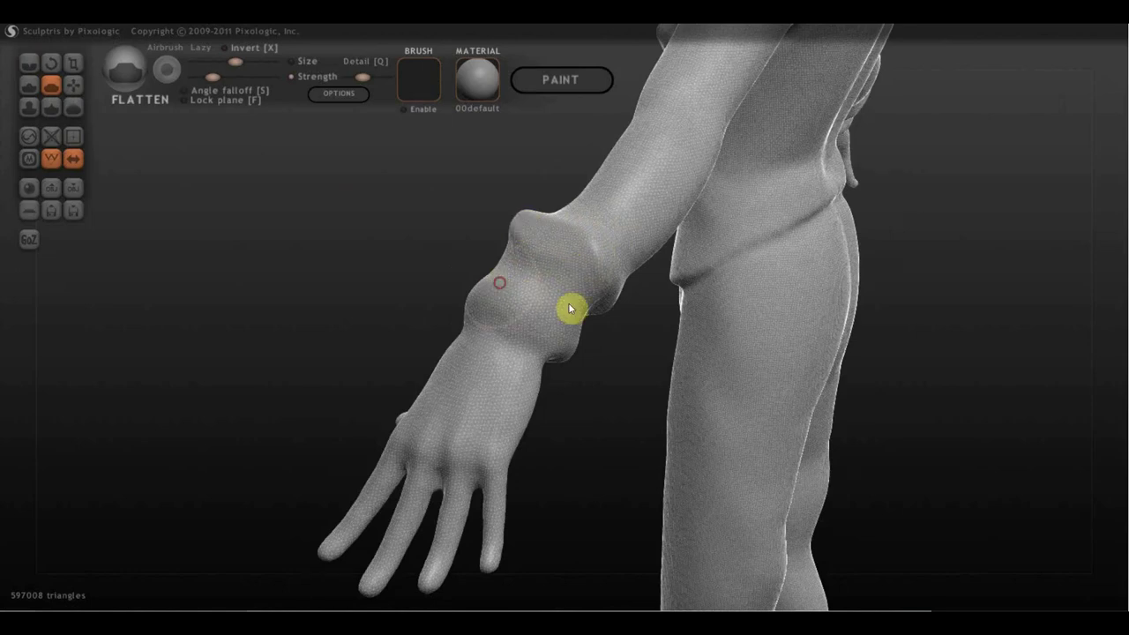
right_drag(573, 307, 460, 247)
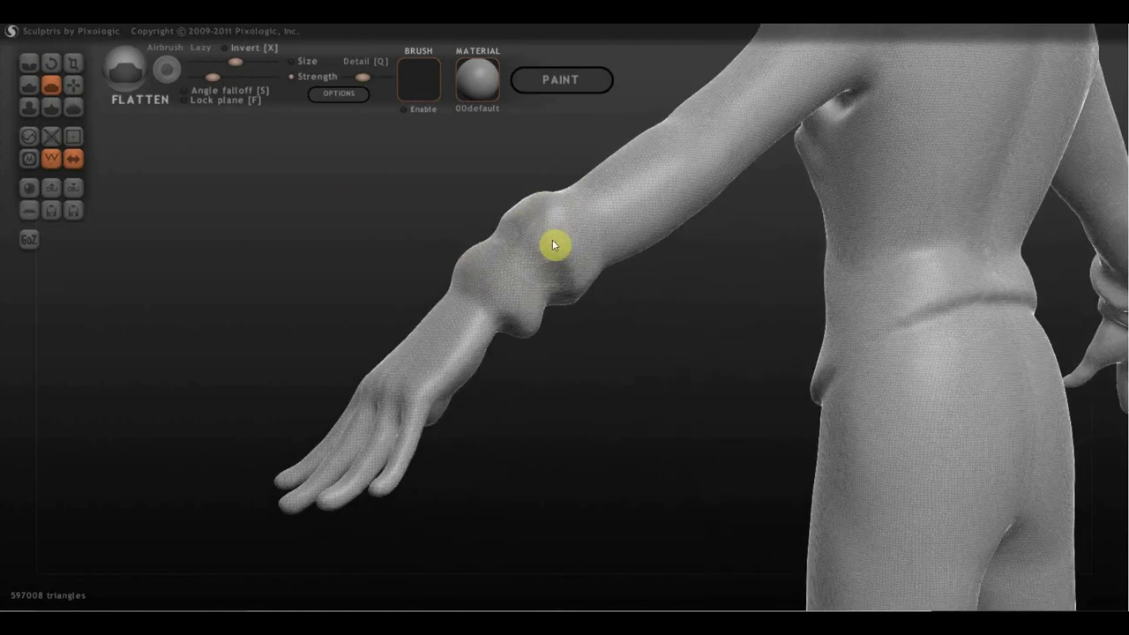
mouse_move(521, 270)
right_down()
mouse_move(552, 292)
mouse_move(529, 256)
mouse_move(780, 318)
mouse_move(1018, 324)
right_up()
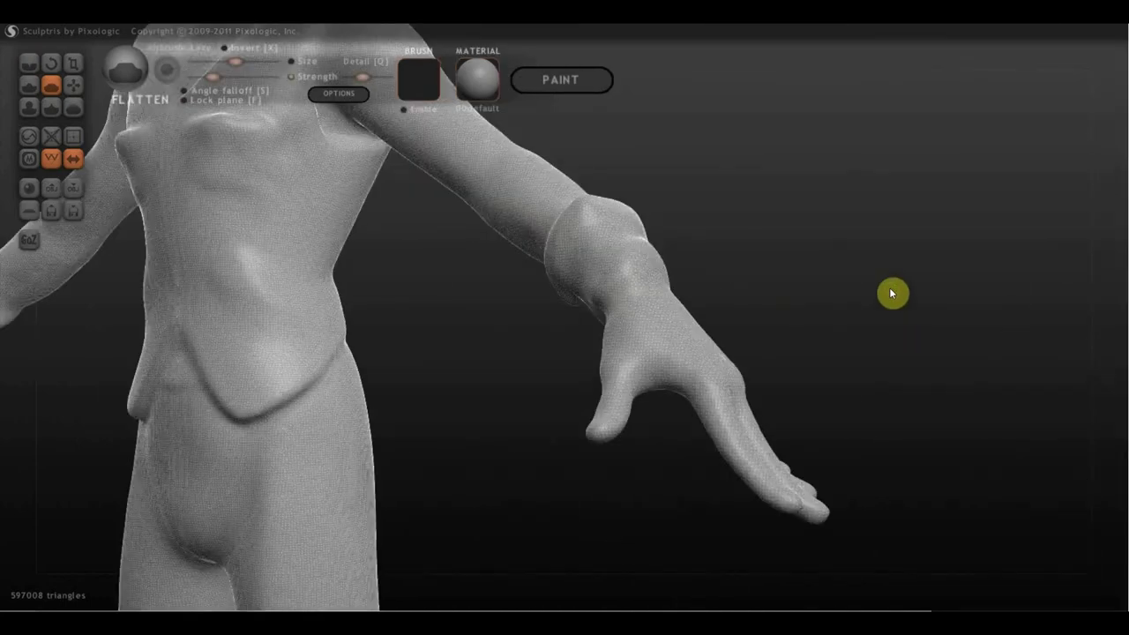
scroll(794, 295, down, 5)
scroll(103, 197, down, 1)
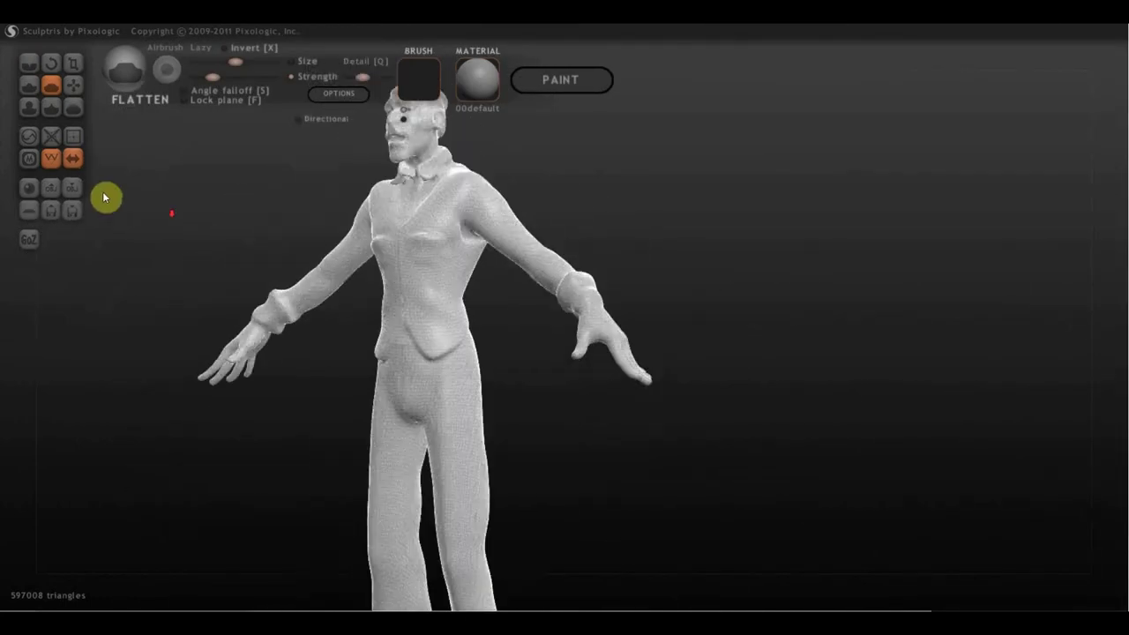
Step: Save the 597008-triangle figure as Wavefront OBJ 34344укук on Рабочий стол
click(75, 188)
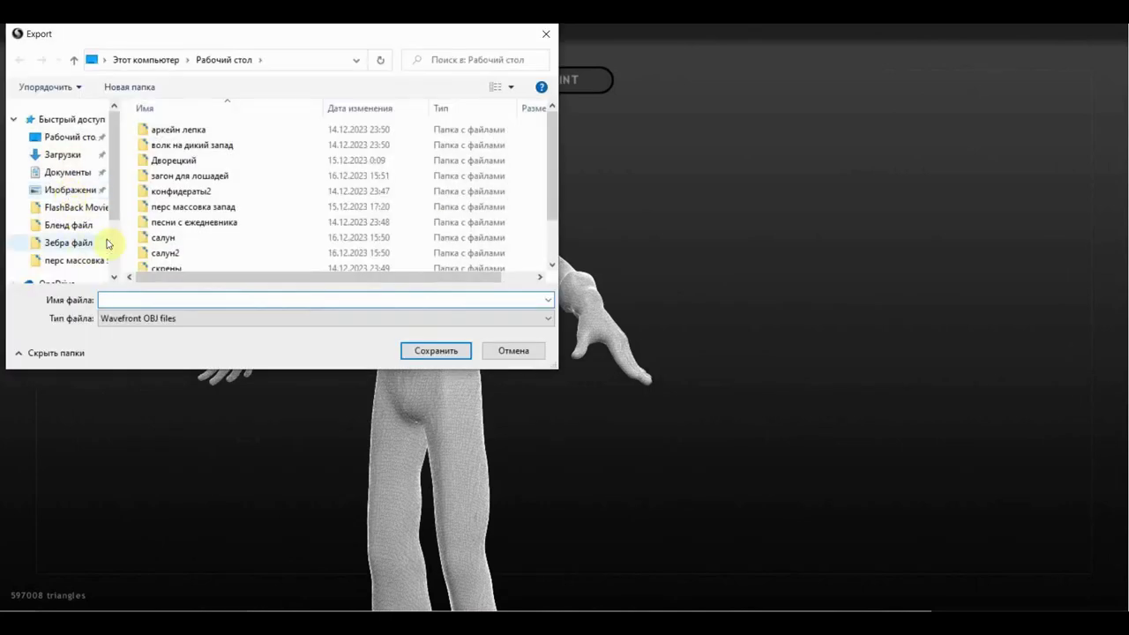
click(128, 301)
text(34344укук)
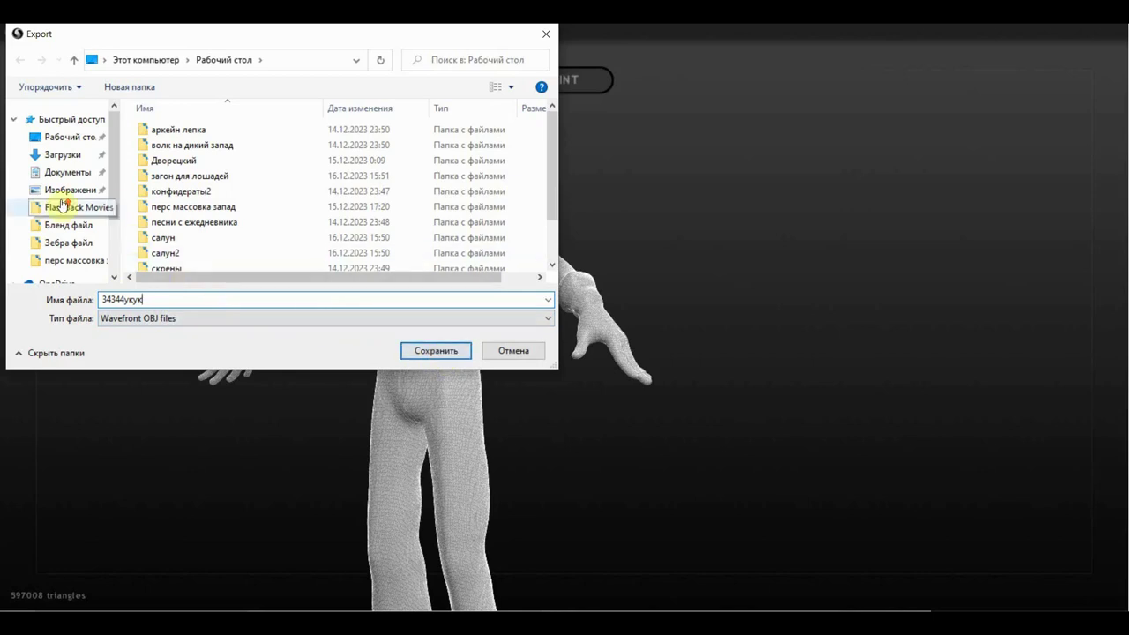
click(69, 136)
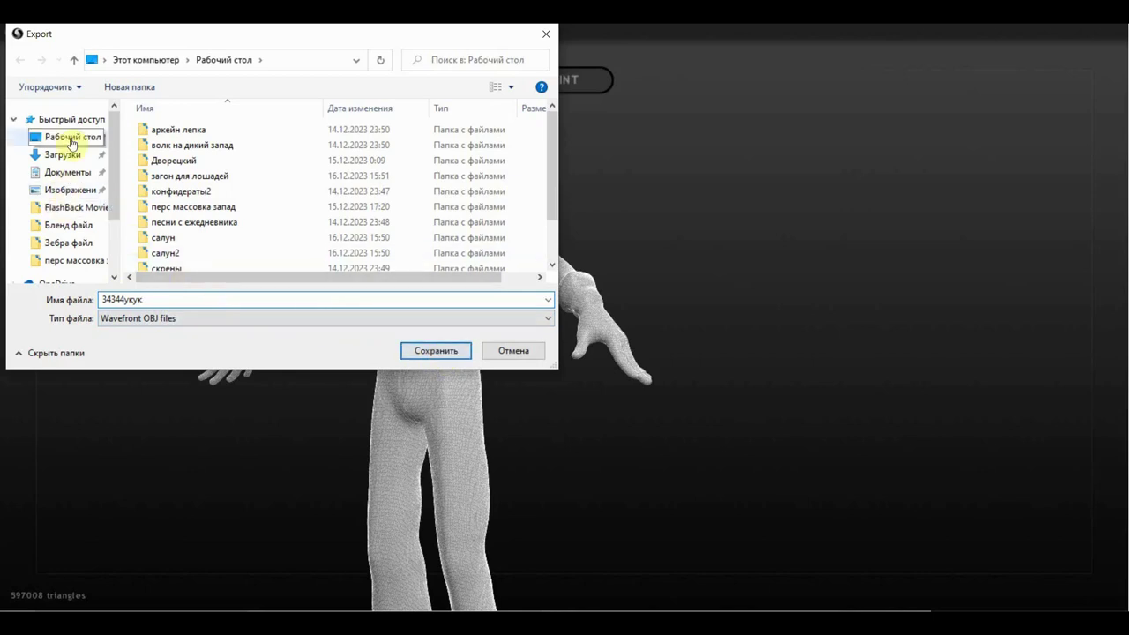
click(437, 353)
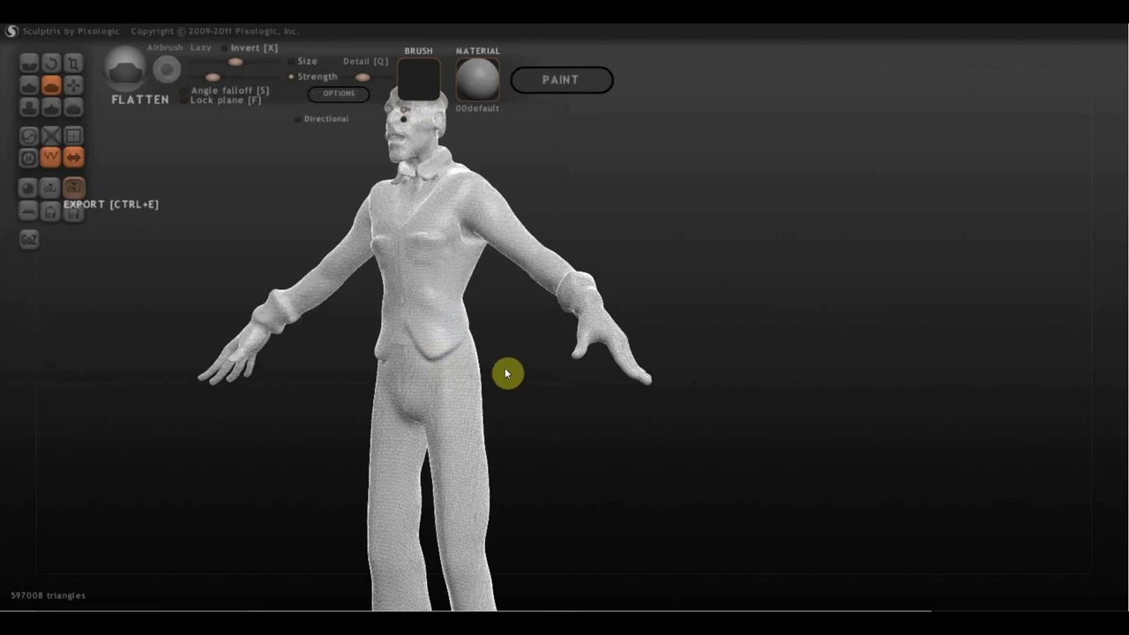
scroll(506, 380, down, 2)
scroll(507, 384, down, 2)
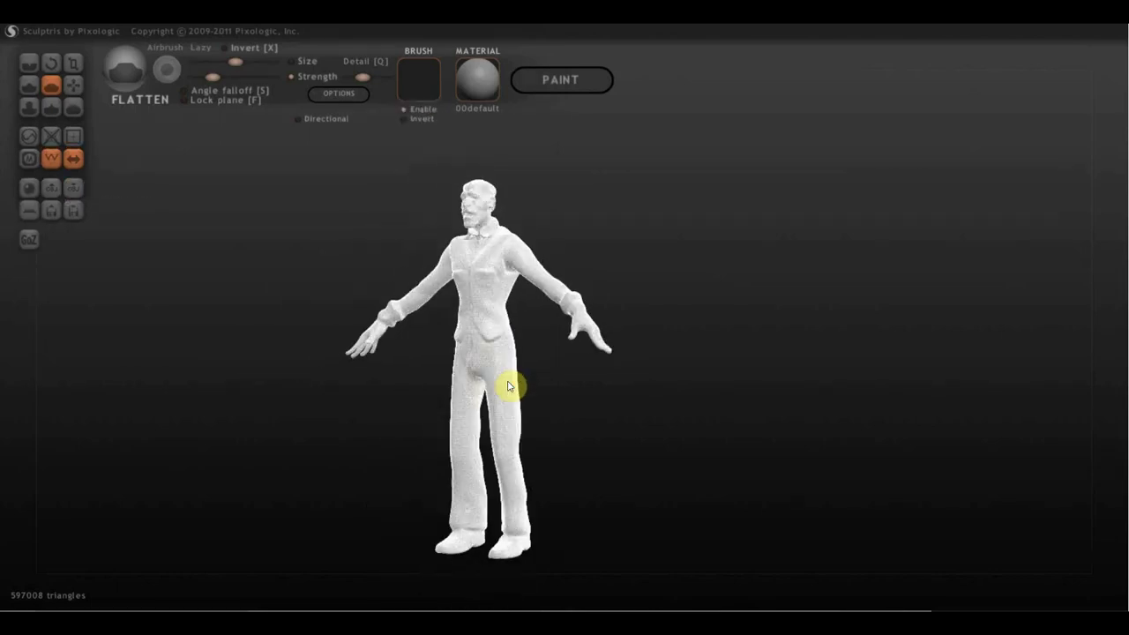
mouse_move(505, 622)
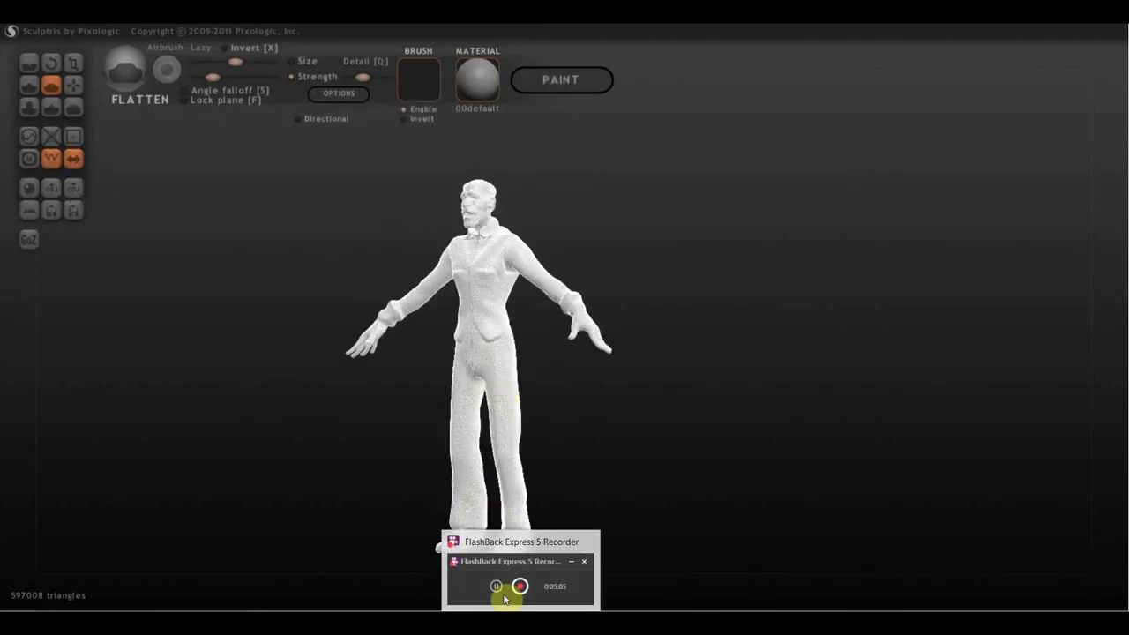
Step: Back in ZBrush, duplicate the old man subtool
click(489, 605)
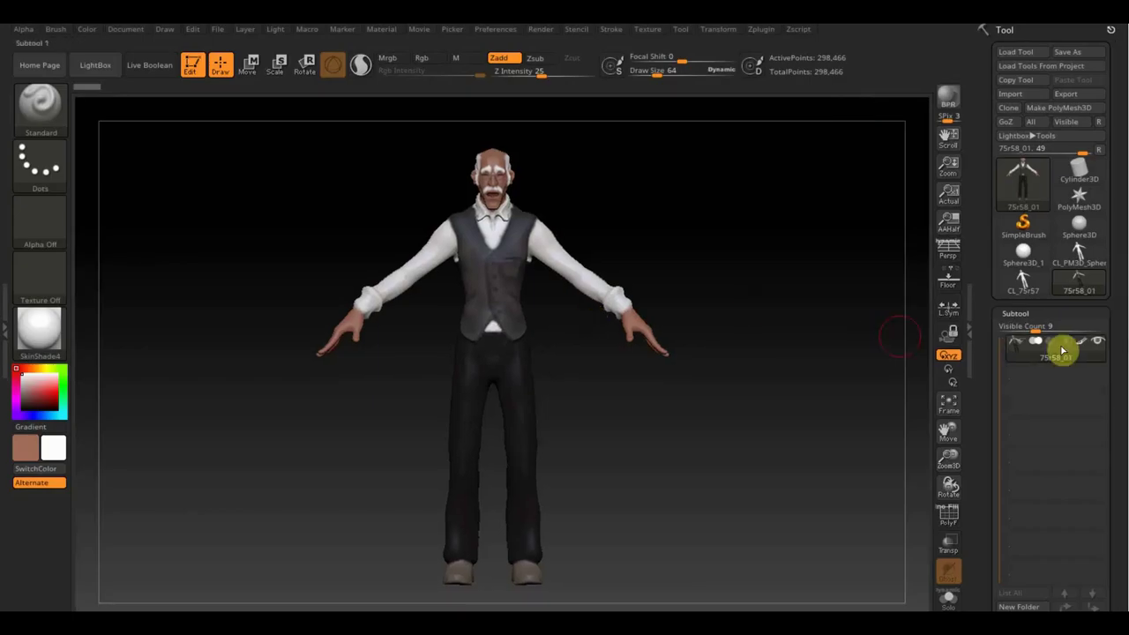
drag(1122, 403, 1115, 327)
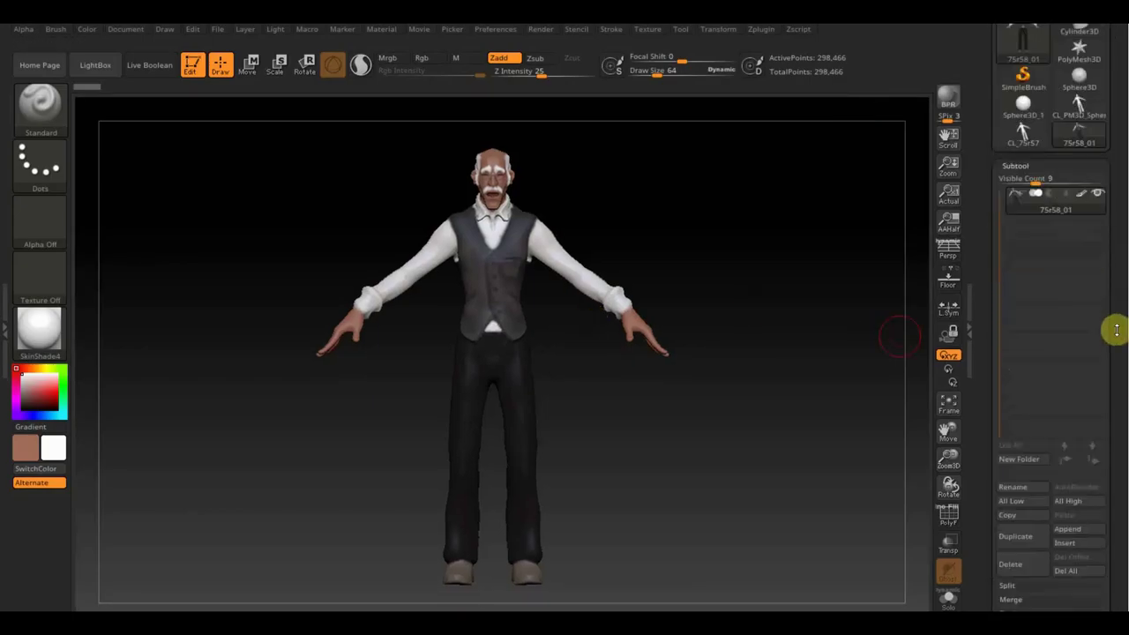
click(1017, 538)
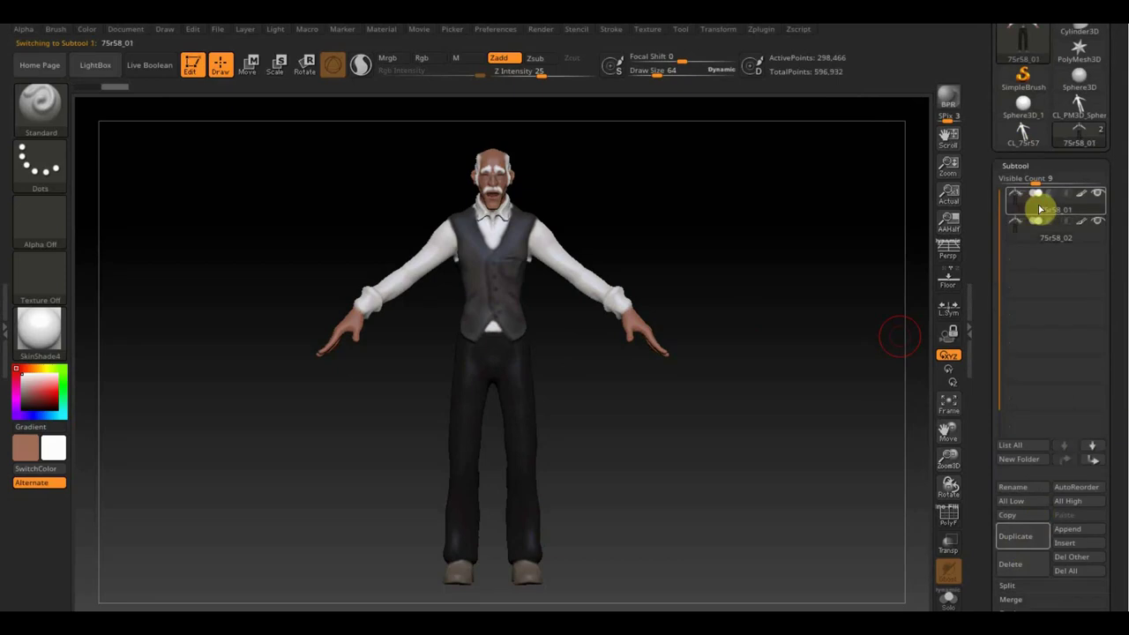
Step: Import the 34344укук OBJ from the desktop into the first subtool, replacing 75r58_01
drag(1112, 172, 1116, 262)
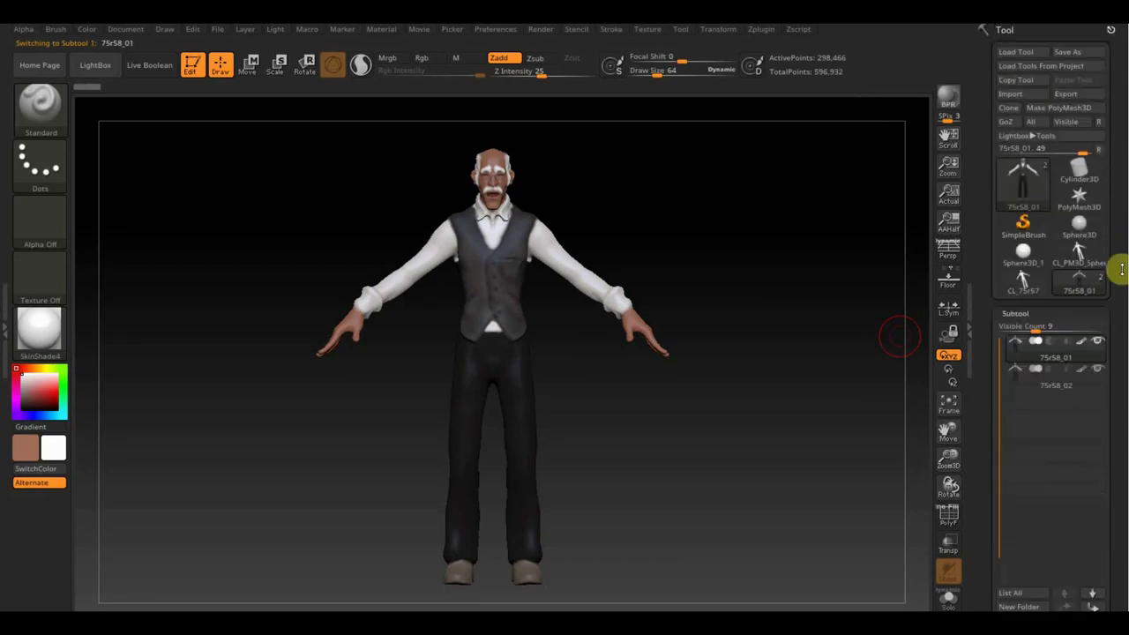
click(1021, 98)
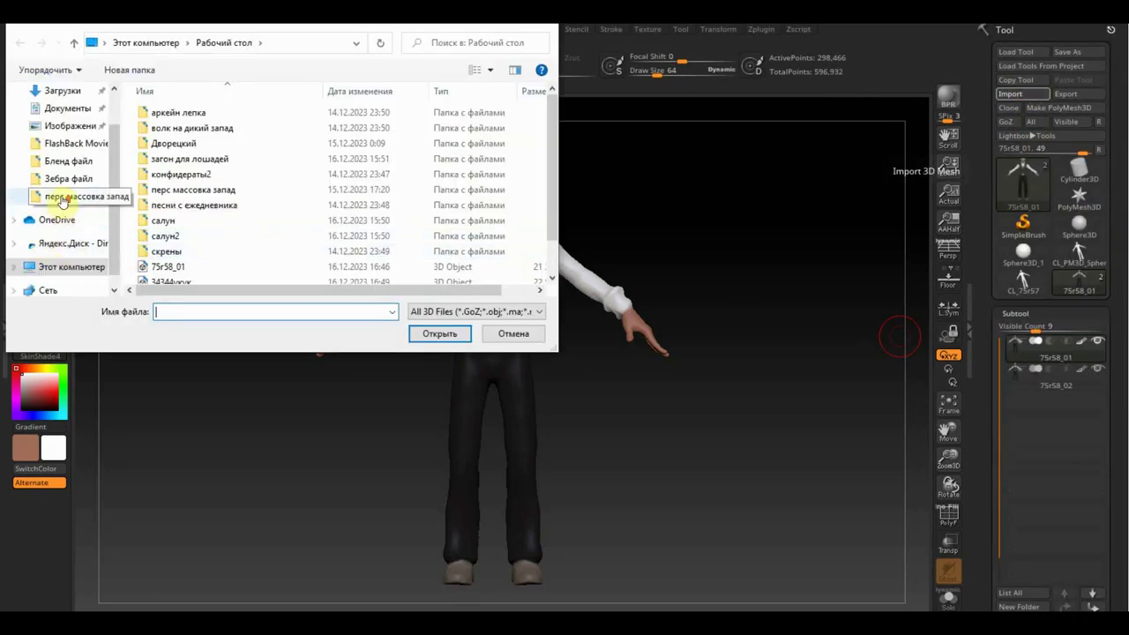
scroll(62, 176, up, 2)
click(70, 119)
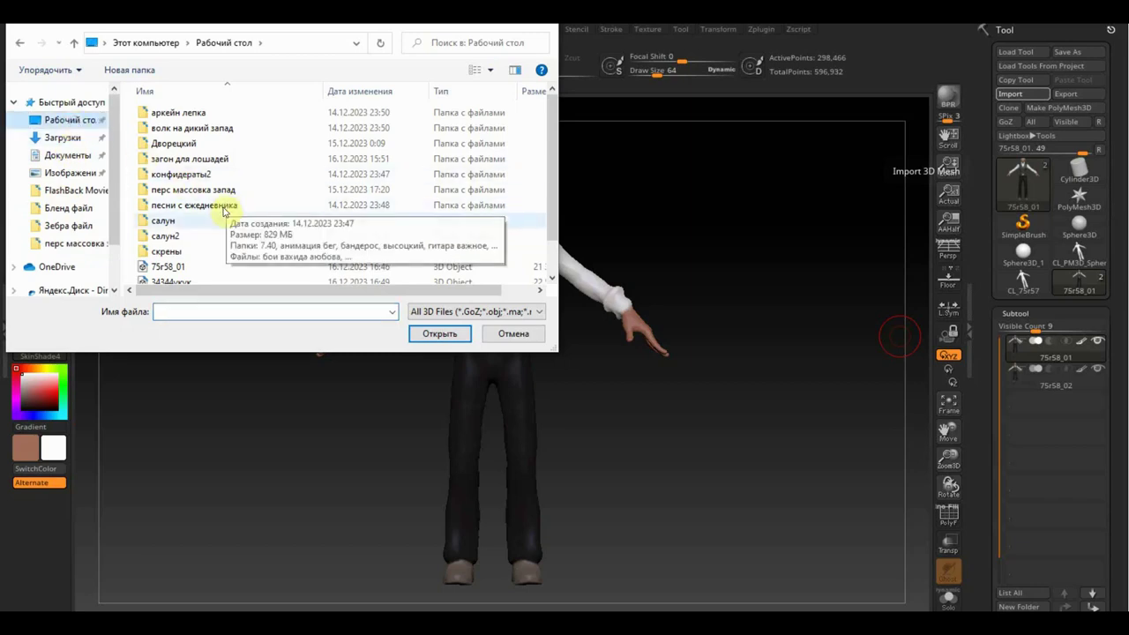
scroll(177, 251, down, 1)
click(161, 244)
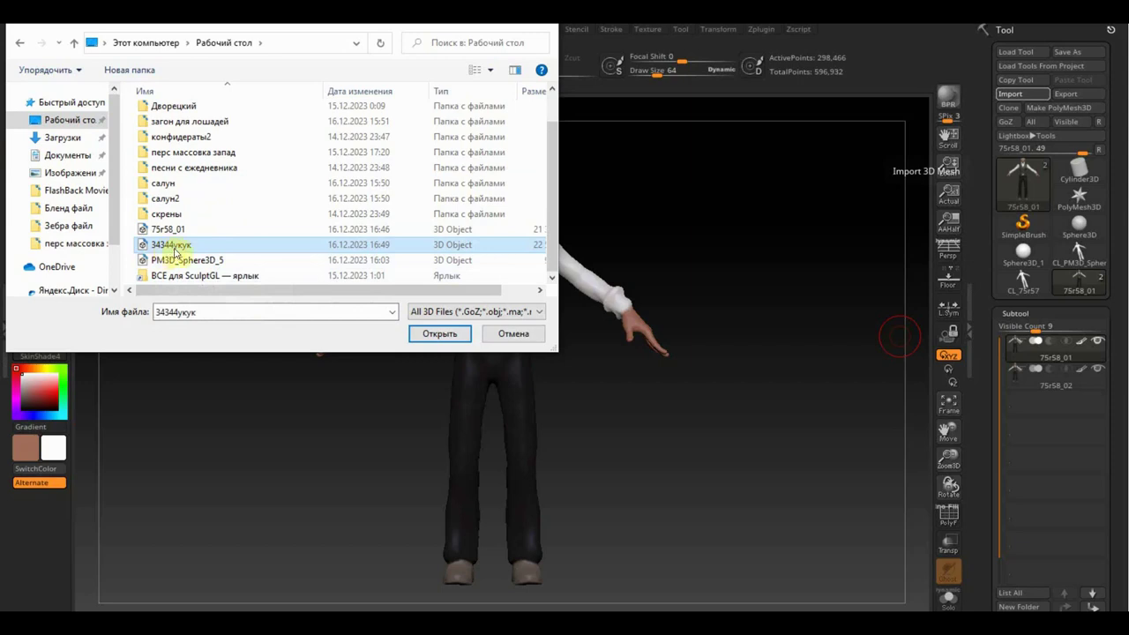
click(441, 335)
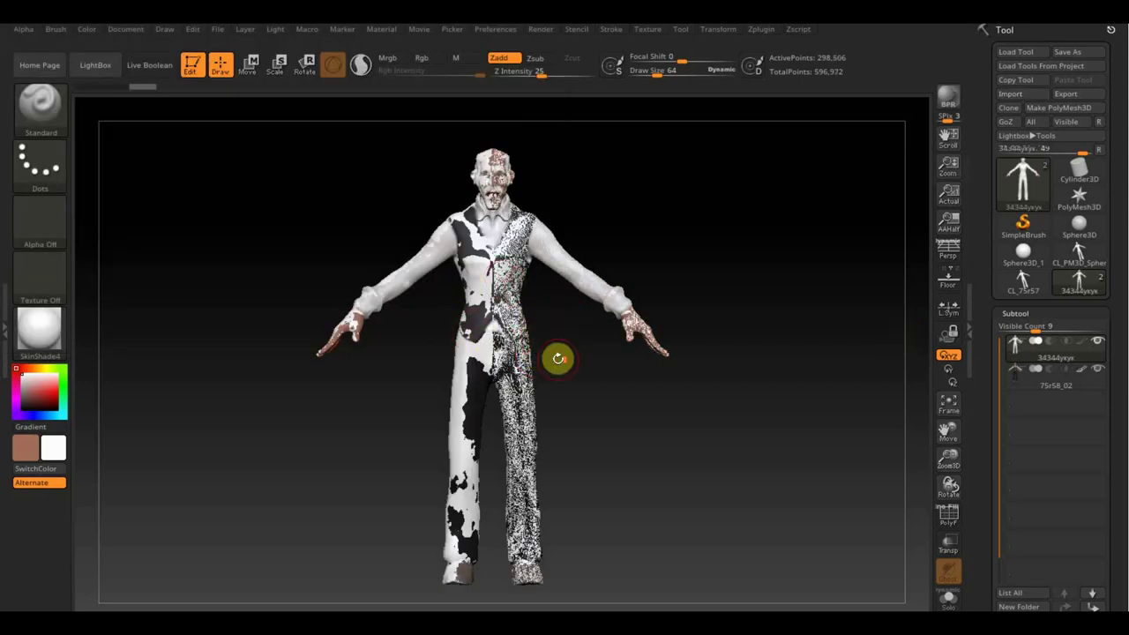
Step: Zoom to the legs and toggle the textured mesh's visibility to compare the subtools
mouse_move(609, 391)
mouse_down()
mouse_move(667, 512)
mouse_move(747, 599)
mouse_move(726, 502)
mouse_move(668, 380)
mouse_up()
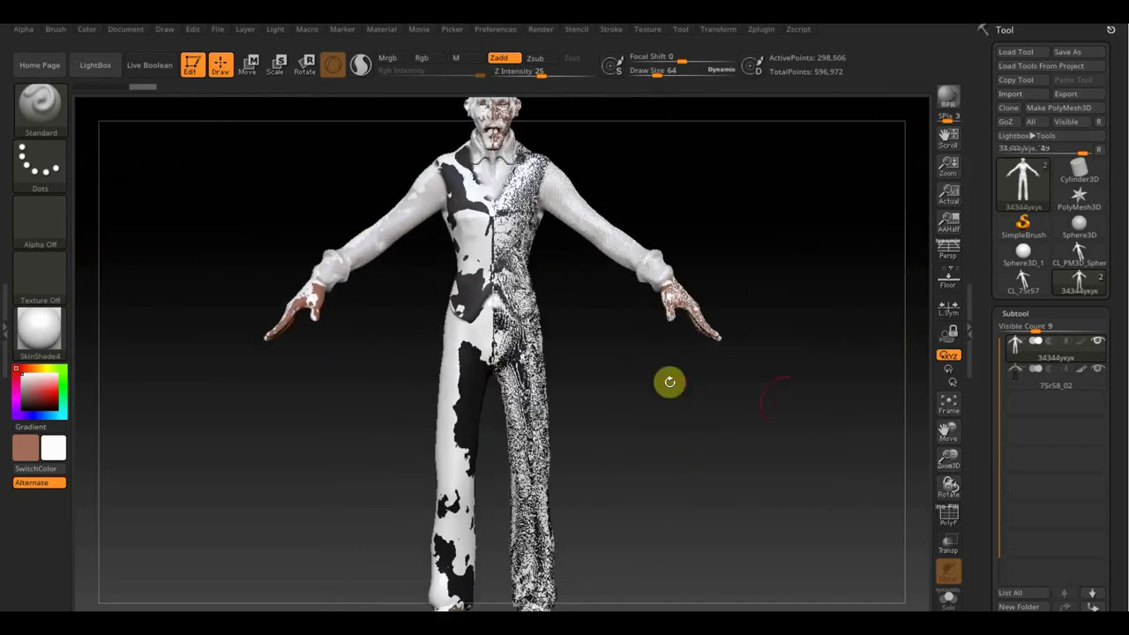
click(1101, 372)
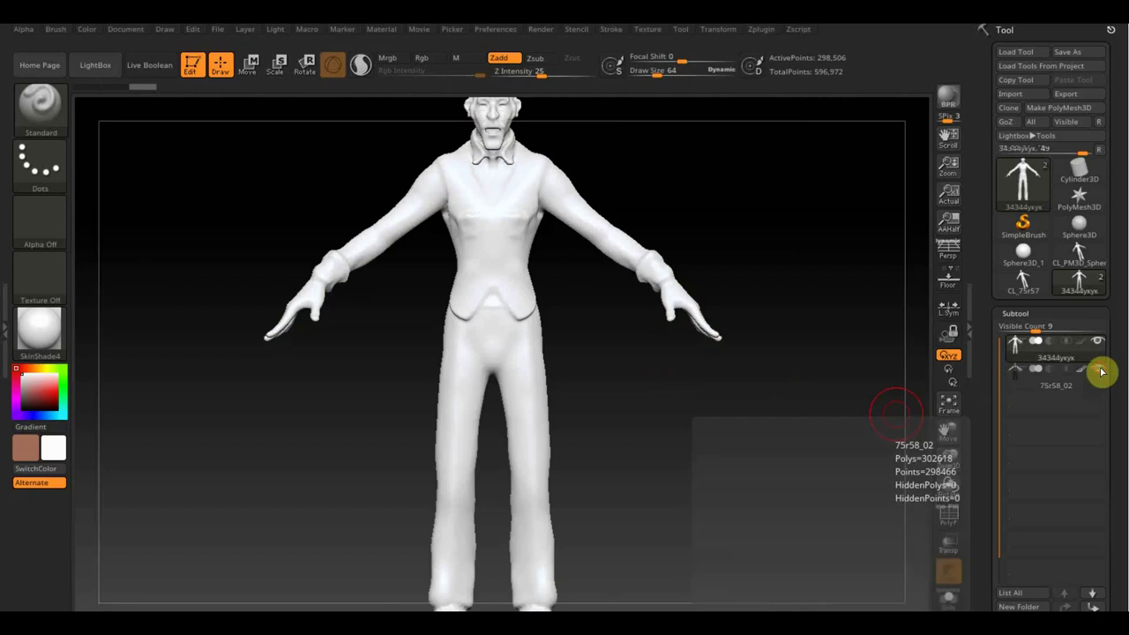
click(1101, 372)
mouse_move(689, 459)
mouse_down()
mouse_move(660, 401)
mouse_move(677, 435)
mouse_move(673, 396)
mouse_up()
Step: Run Project All under Subtool > Project and confirm YES to project the polypainting
click(1017, 331)
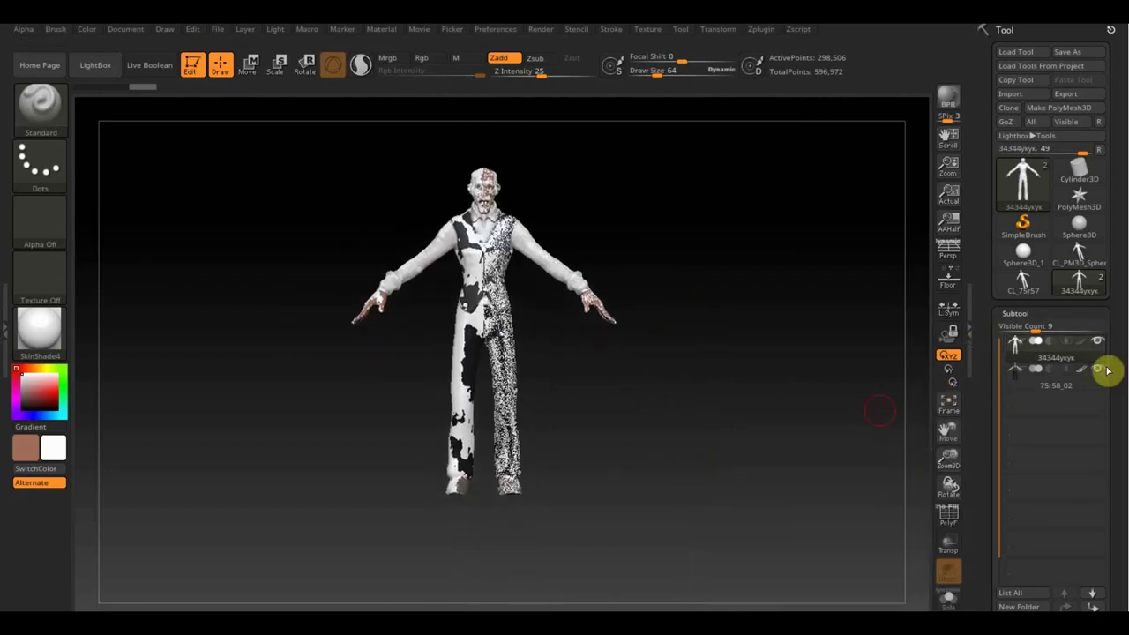
drag(1117, 458, 1113, 372)
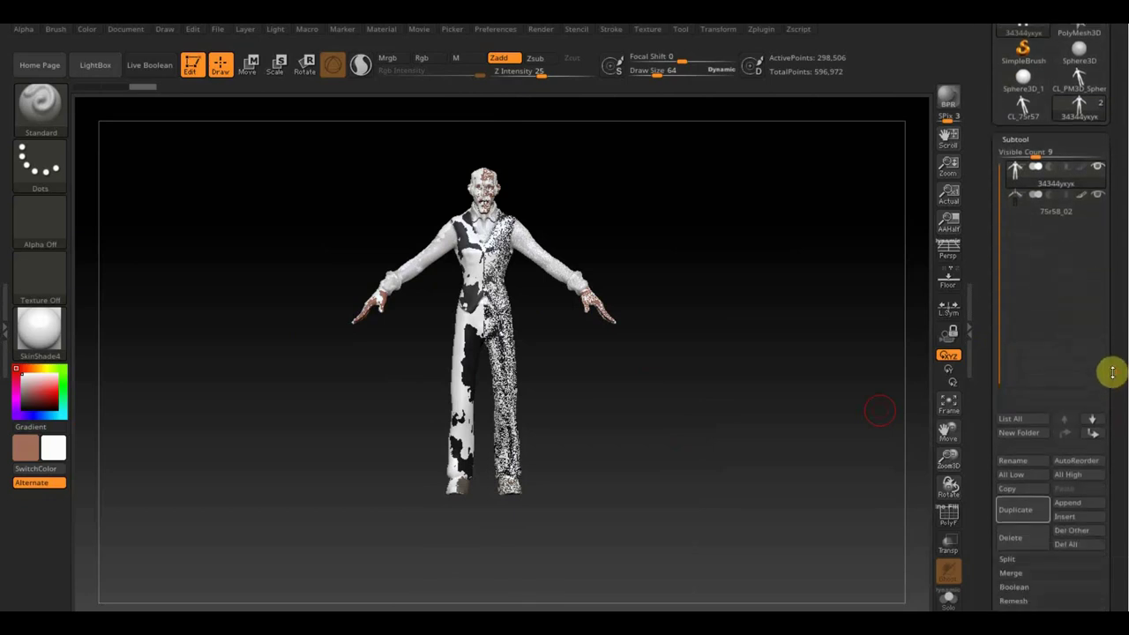
mouse_move(1107, 578)
mouse_down()
mouse_move(1117, 528)
mouse_move(1104, 506)
mouse_up()
click(1012, 481)
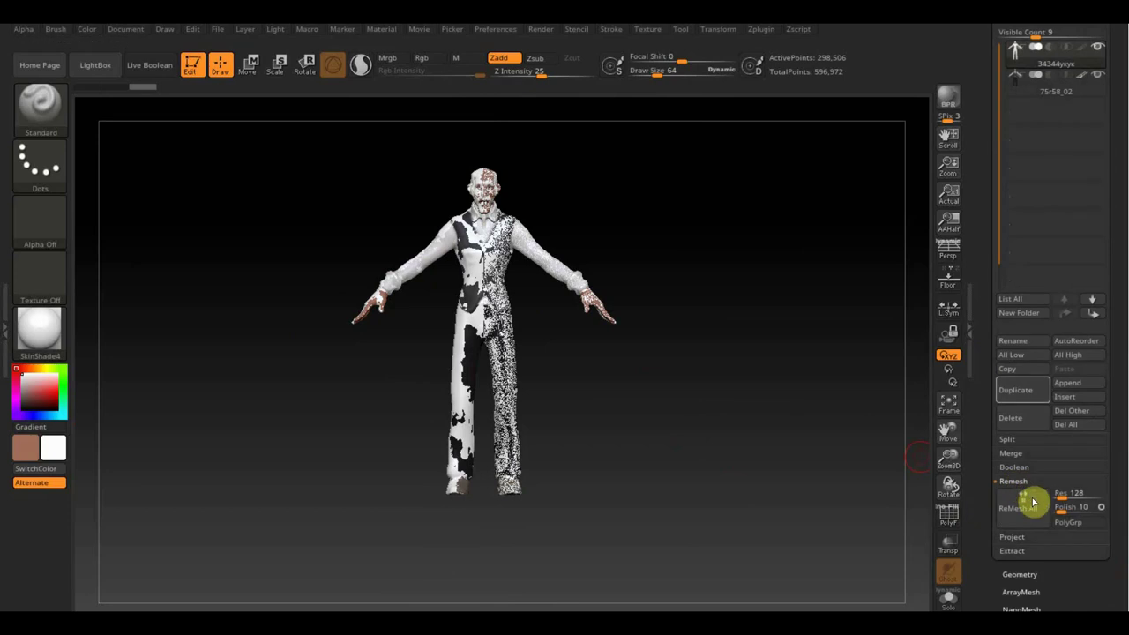
click(1013, 537)
click(1028, 540)
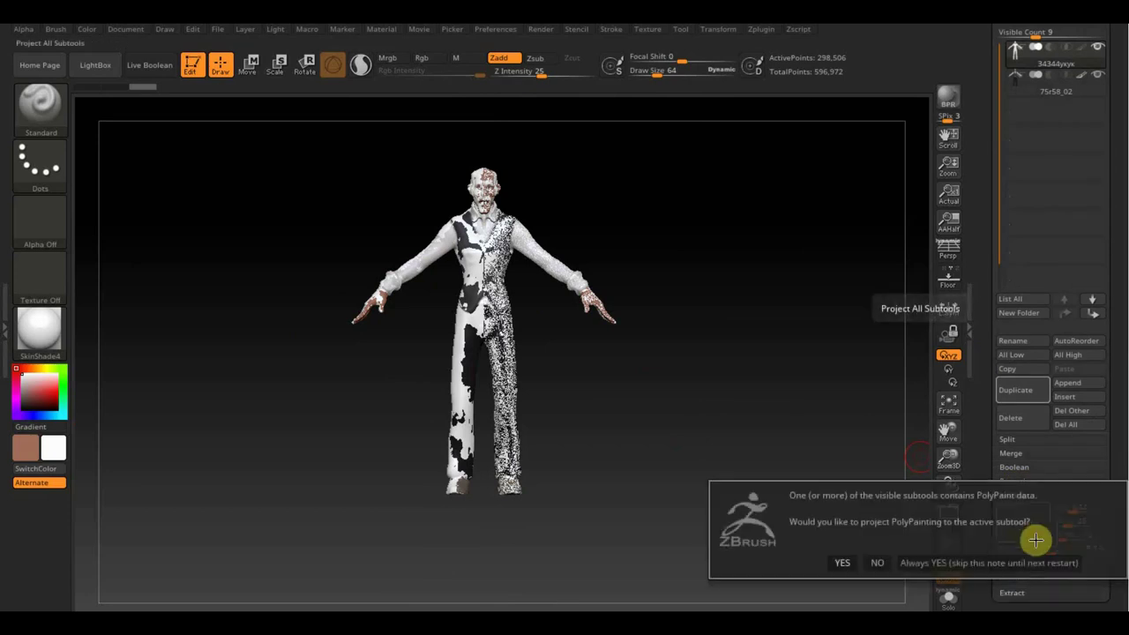
click(844, 563)
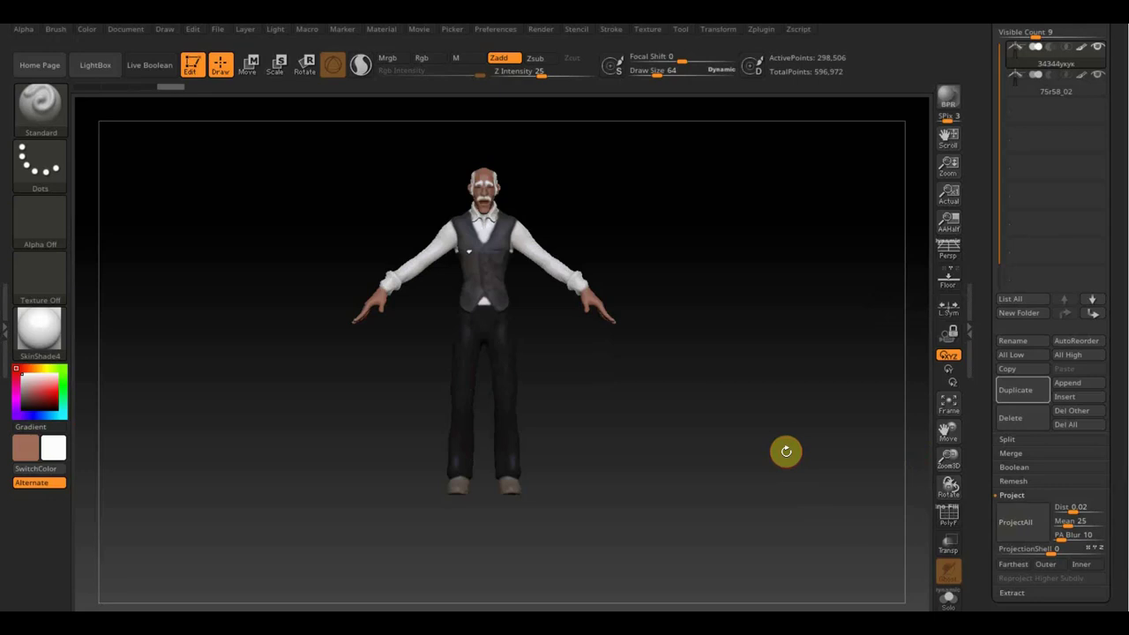
Step: Hide the original painted subtool and Shift-smooth the white blotch on the vest's left side
click(1097, 78)
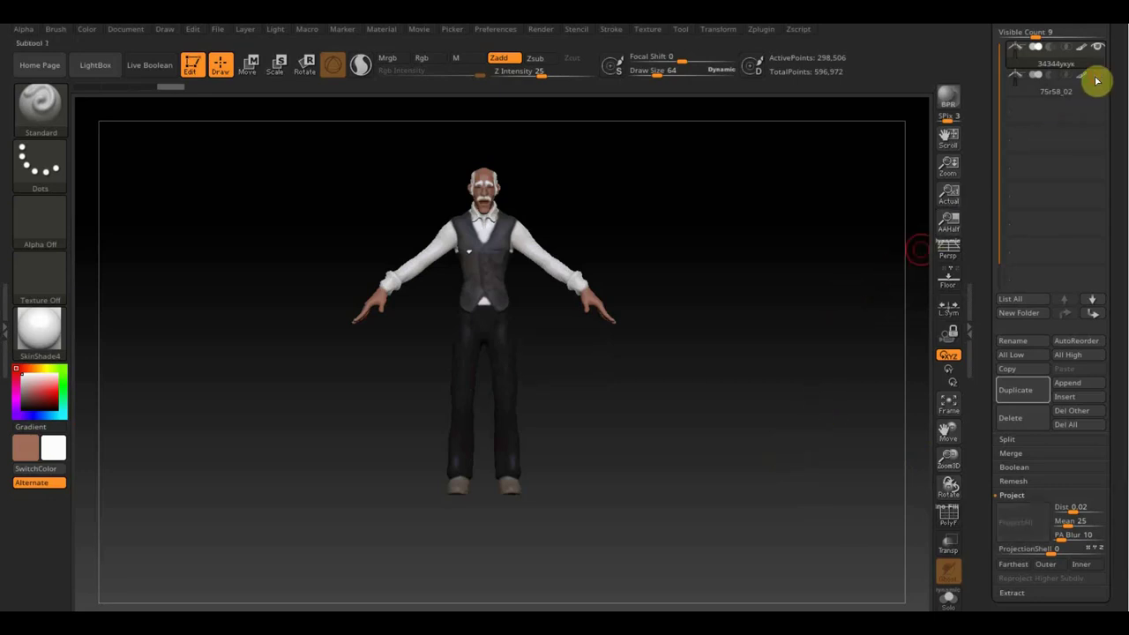
alt+drag(668, 313, 733, 482)
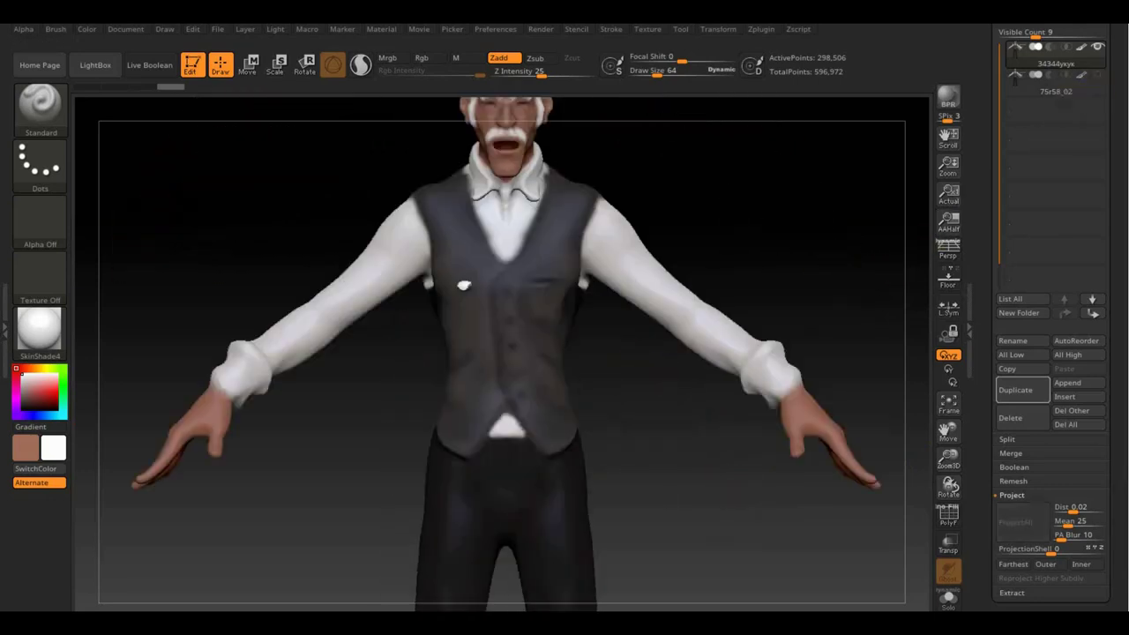
key(shift)
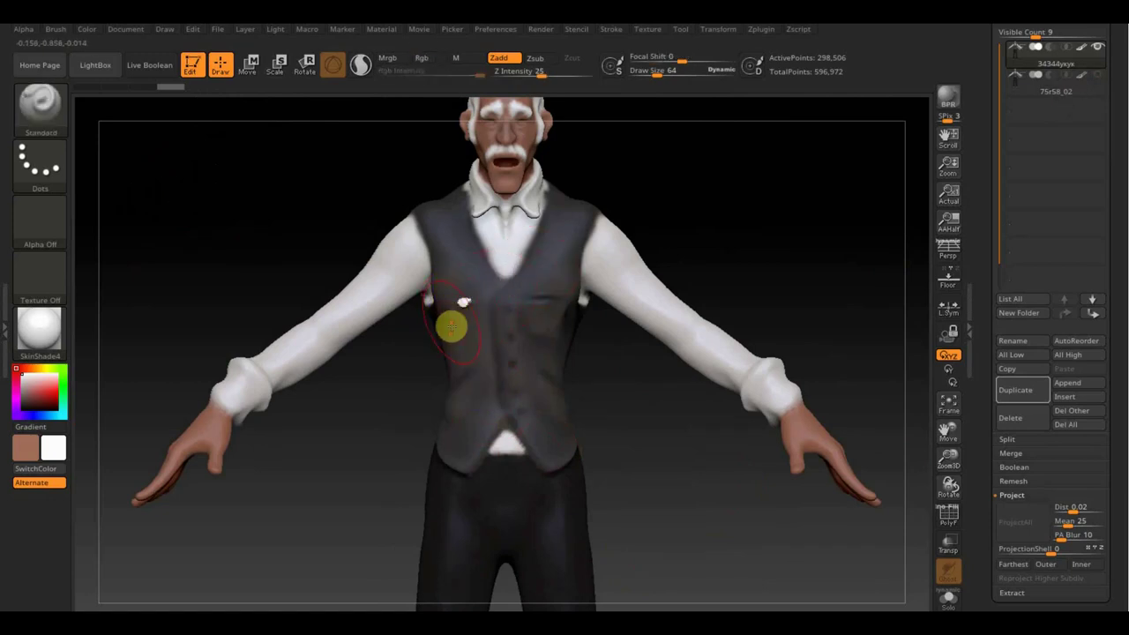
key(shift)
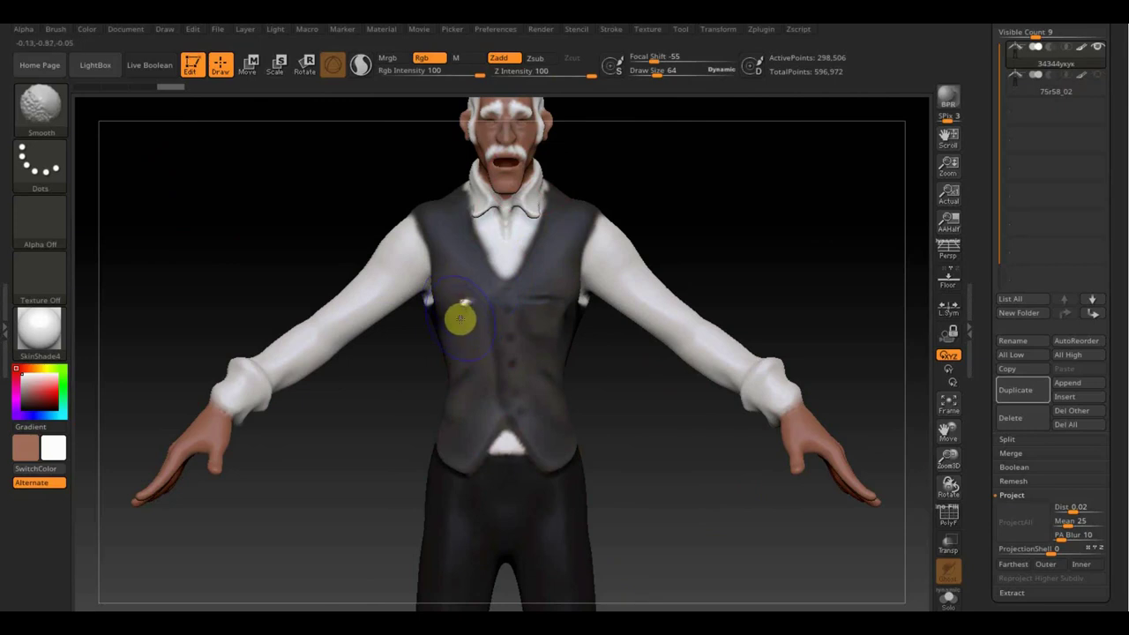
drag(661, 242, 756, 204)
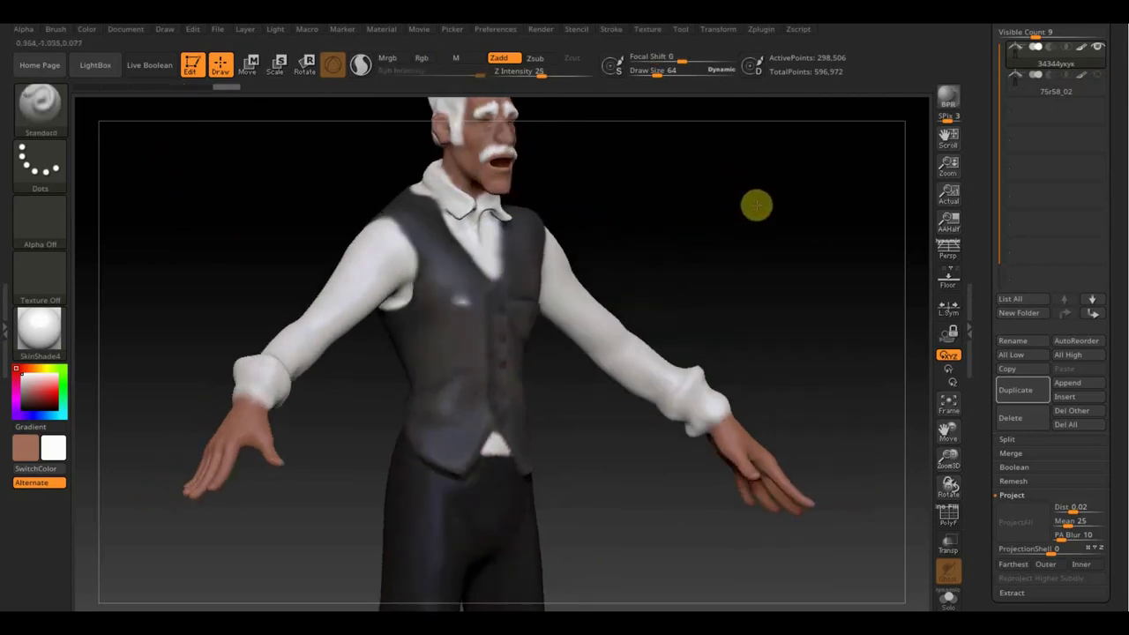
key(shift)
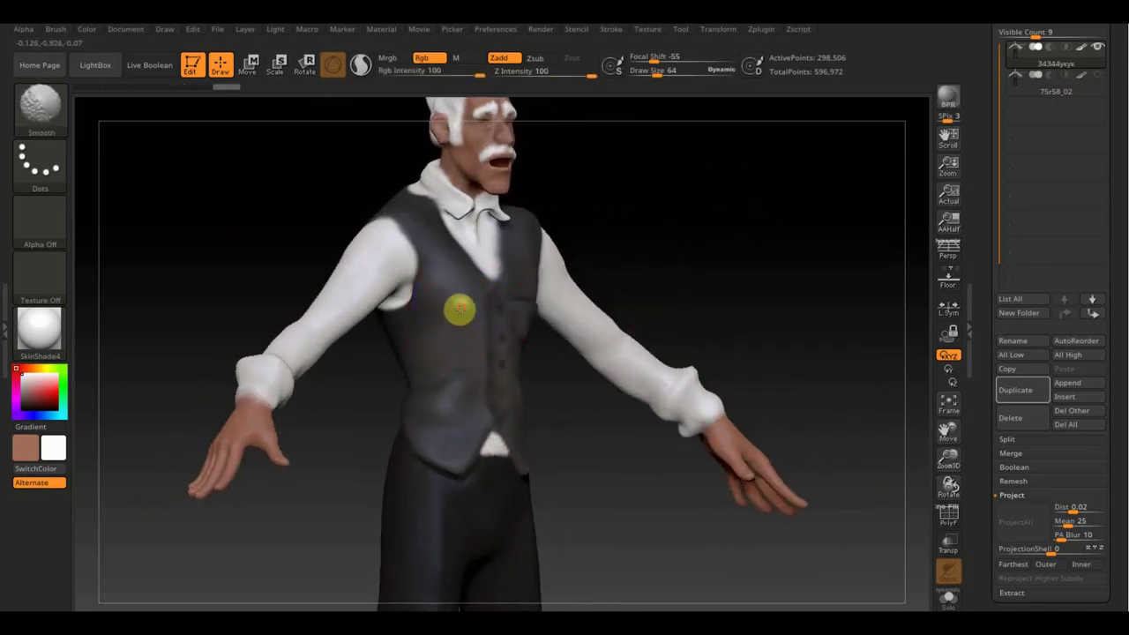
mouse_move(747, 253)
mouse_down()
mouse_move(800, 288)
mouse_move(756, 199)
mouse_move(791, 232)
mouse_up()
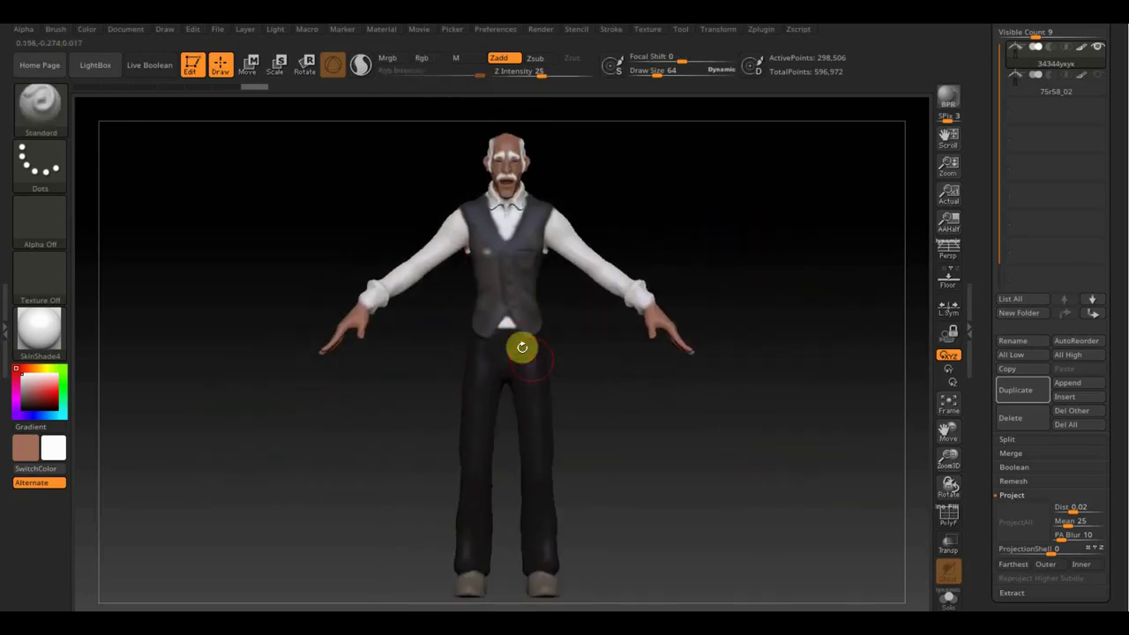
Step: With PolyF on, delete and confirm removal of subtool 75r58_02, leaving only 34344укук
click(949, 521)
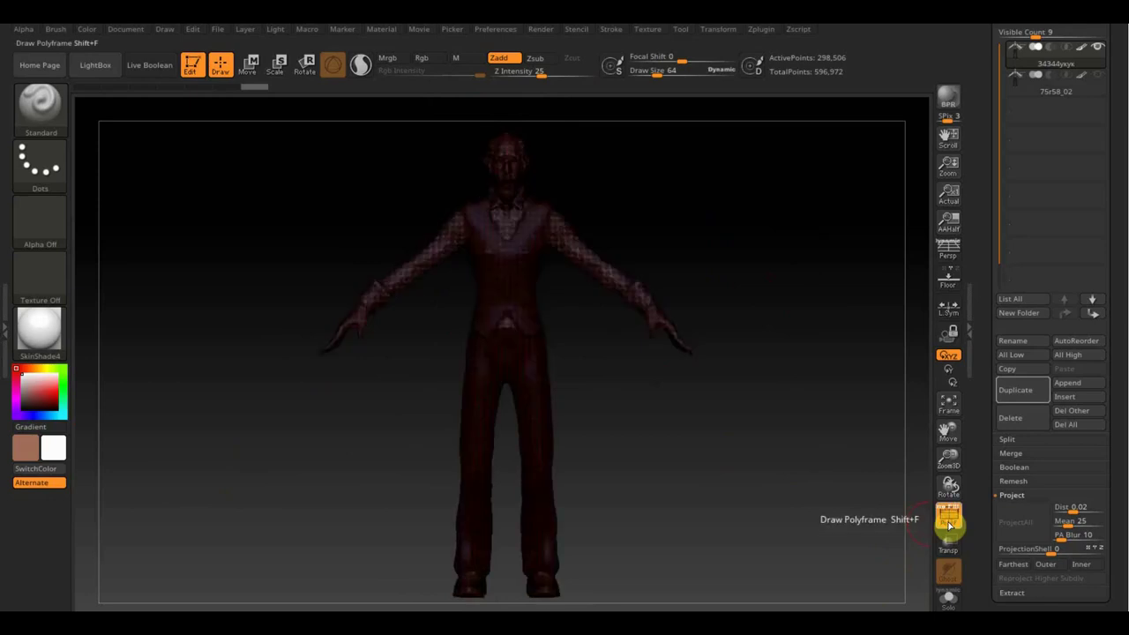
click(1017, 95)
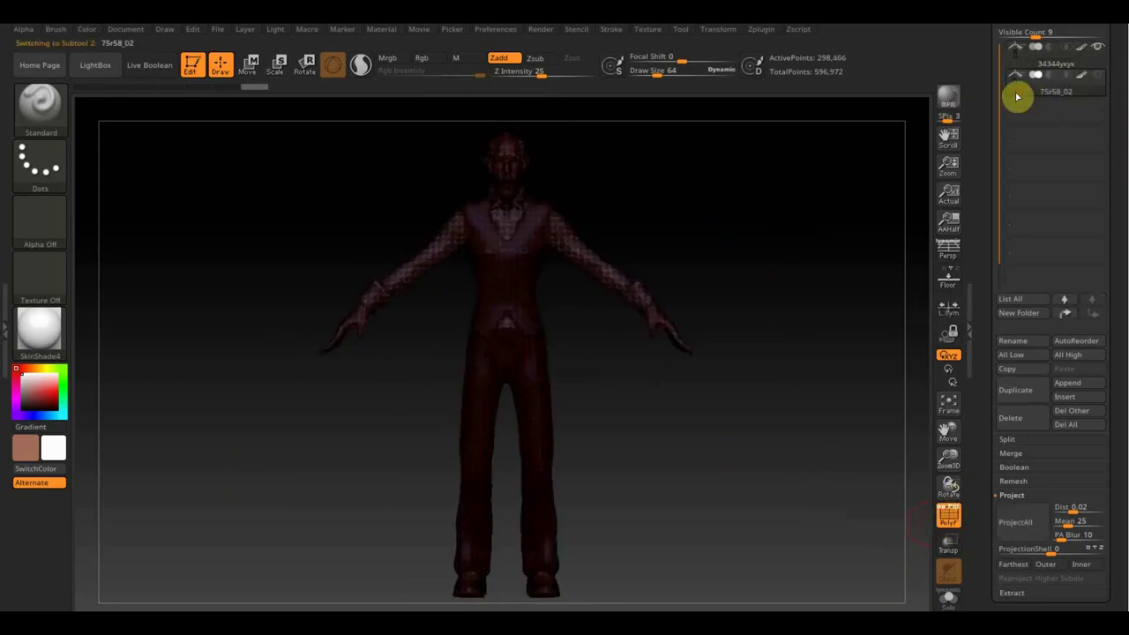
click(1013, 418)
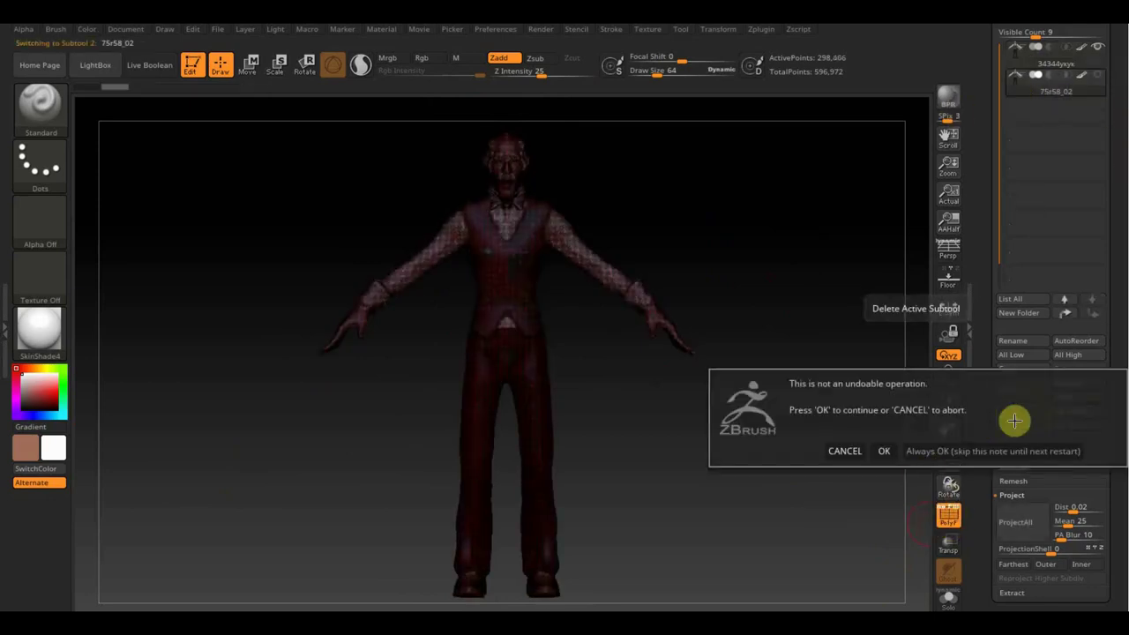
click(884, 451)
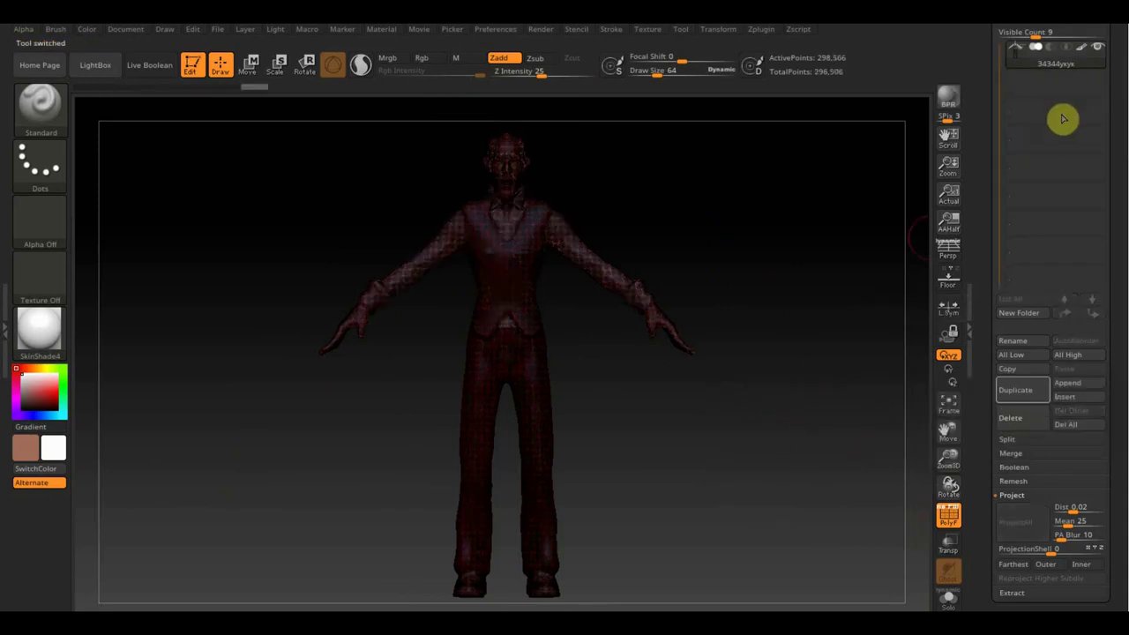
click(946, 519)
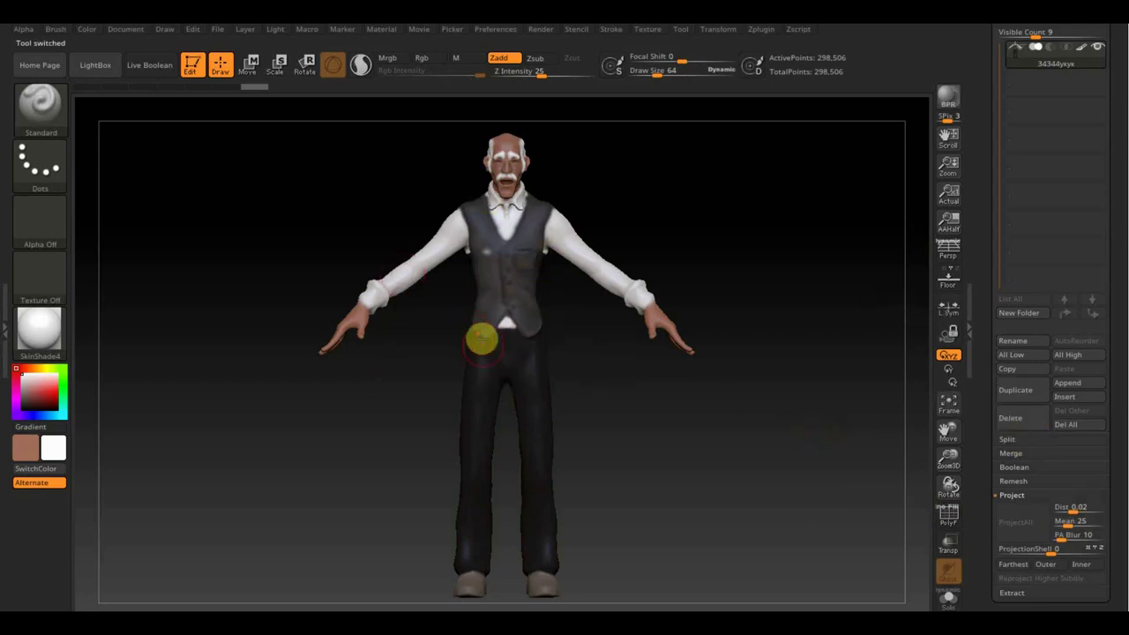
Step: DynaMesh the old man at resolution 528 and inspect the torso's PolyF wireframe
click(1024, 609)
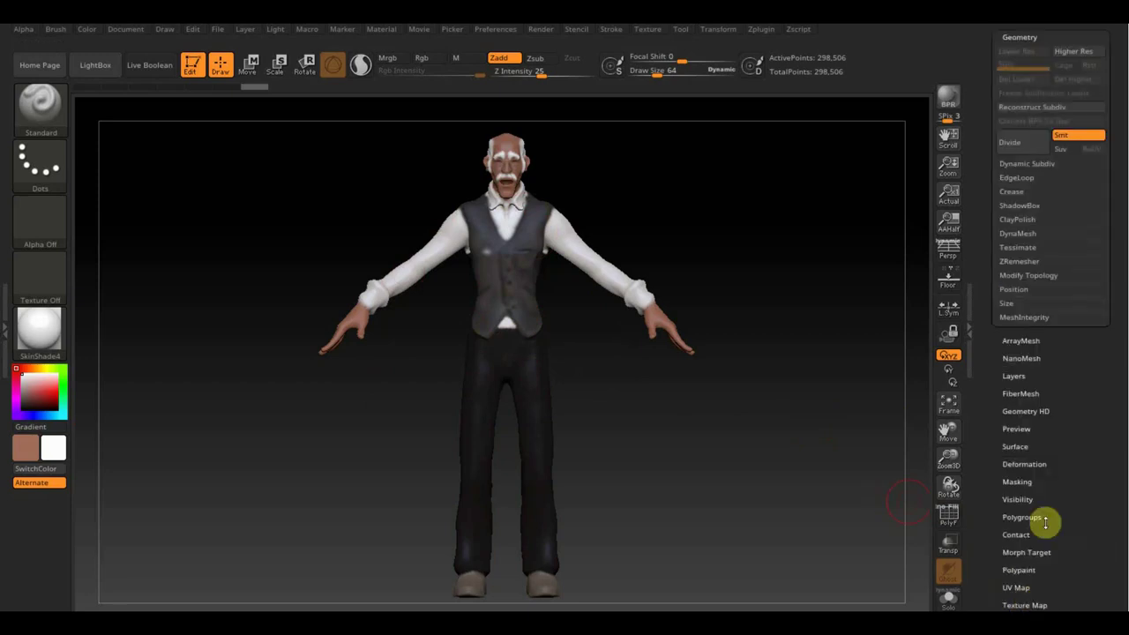
click(1028, 233)
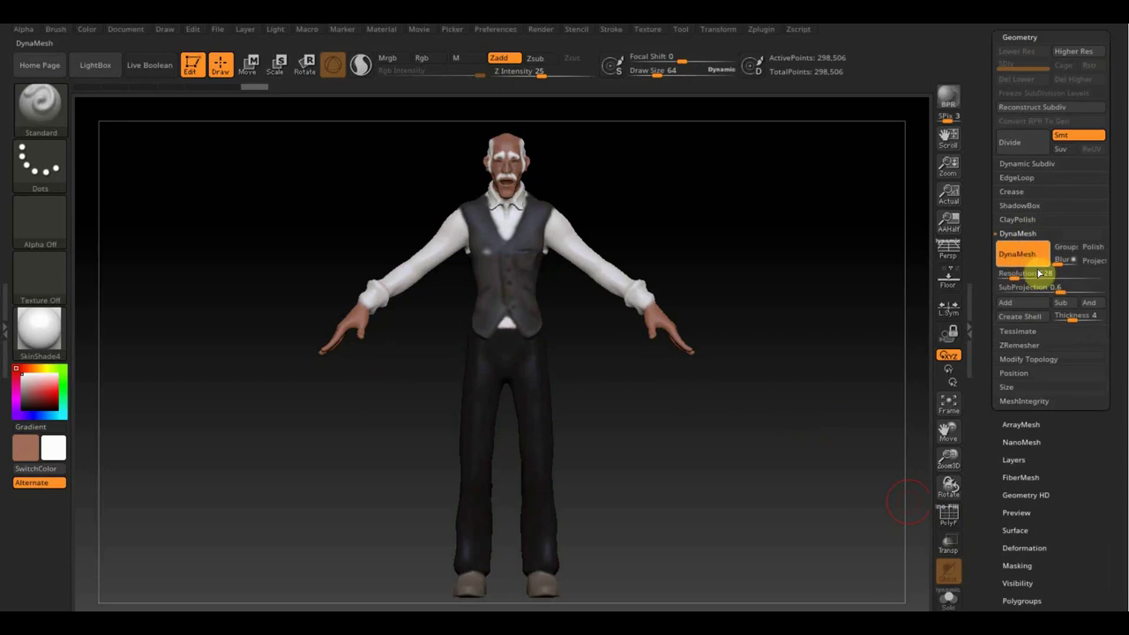
click(1039, 274)
text(528)
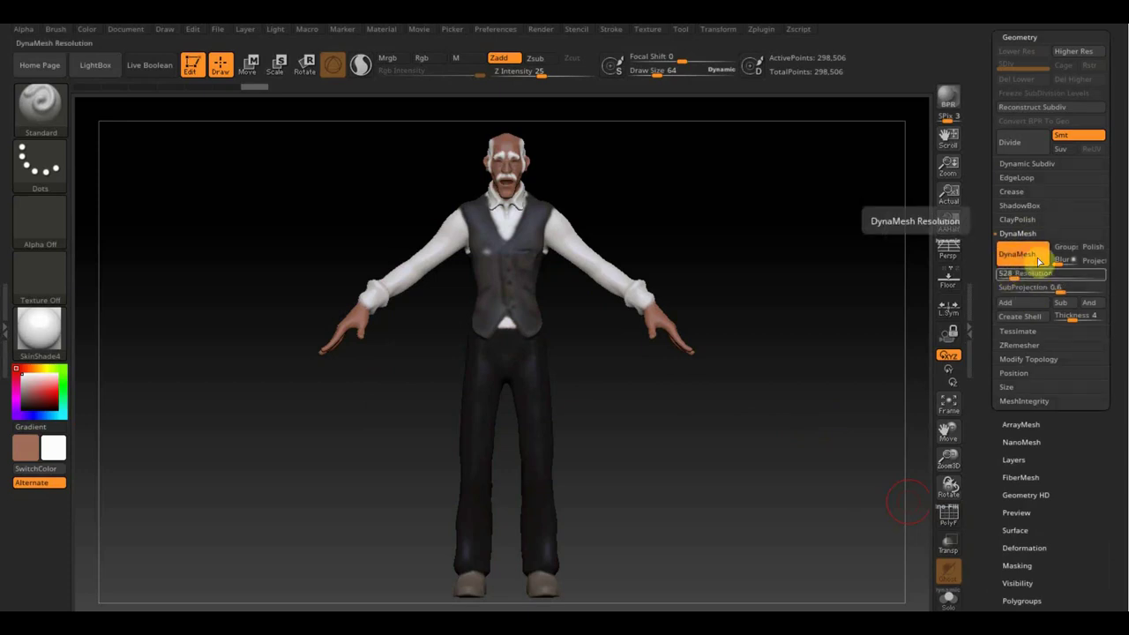
ctrl+drag(757, 221, 816, 307)
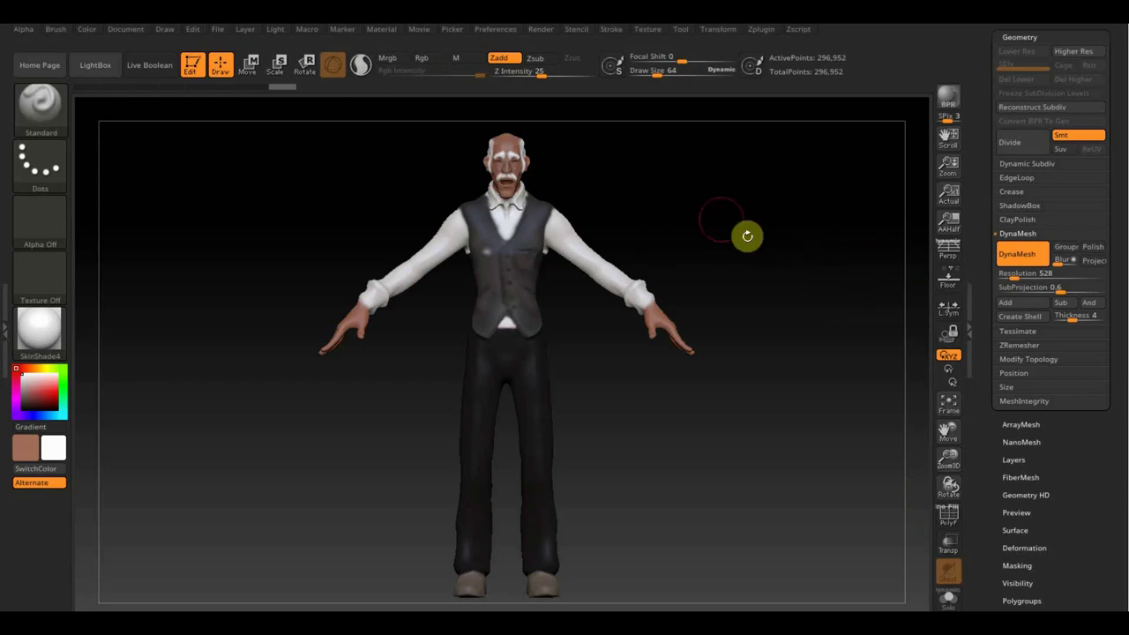
ctrl+drag(707, 194, 819, 323)
click(950, 517)
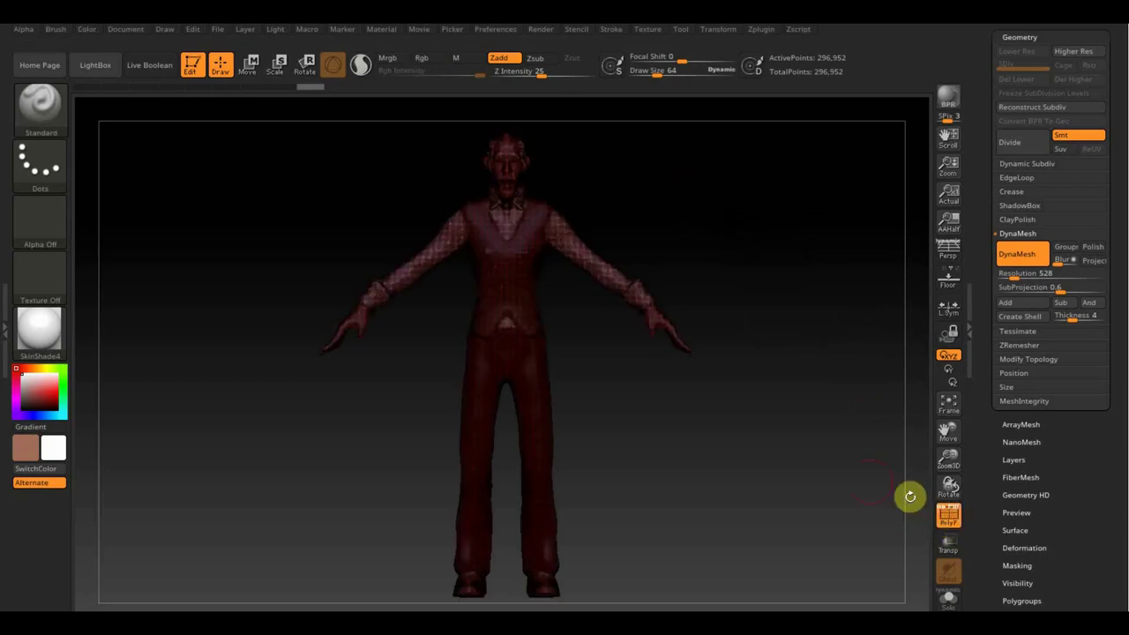
mouse_move(776, 421)
alt+mouse_down()
mouse_move(801, 518)
mouse_move(838, 572)
mouse_move(804, 485)
mouse_move(722, 374)
alt+mouse_up()
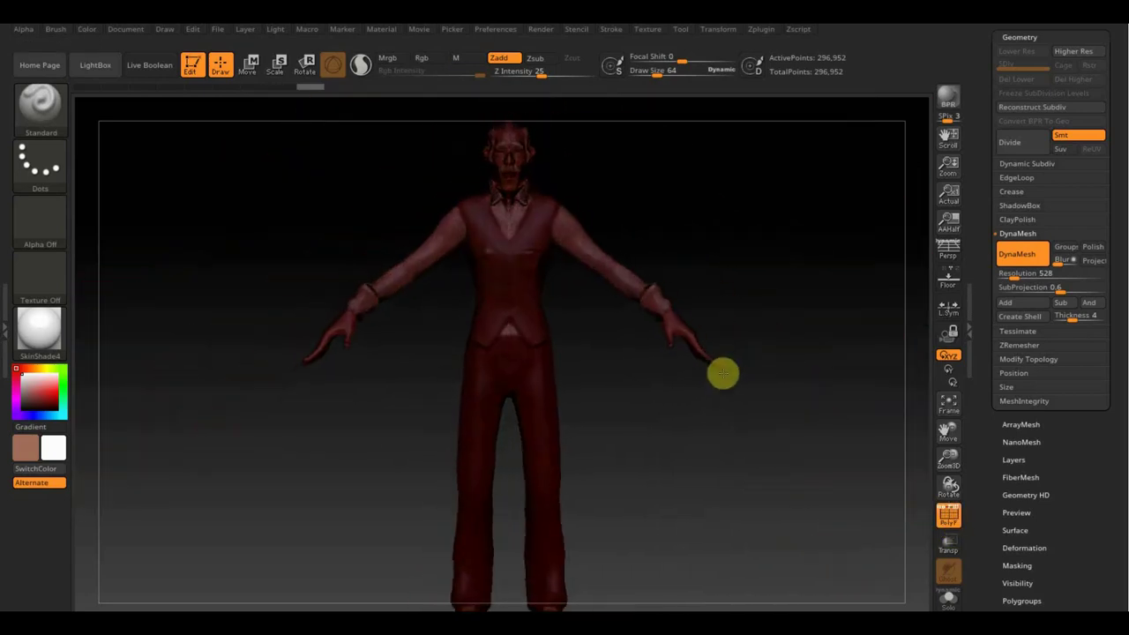
Step: Turn off the wireframe and duplicate the old man subtool
click(949, 523)
scroll(1108, 155, up, 5)
click(1019, 237)
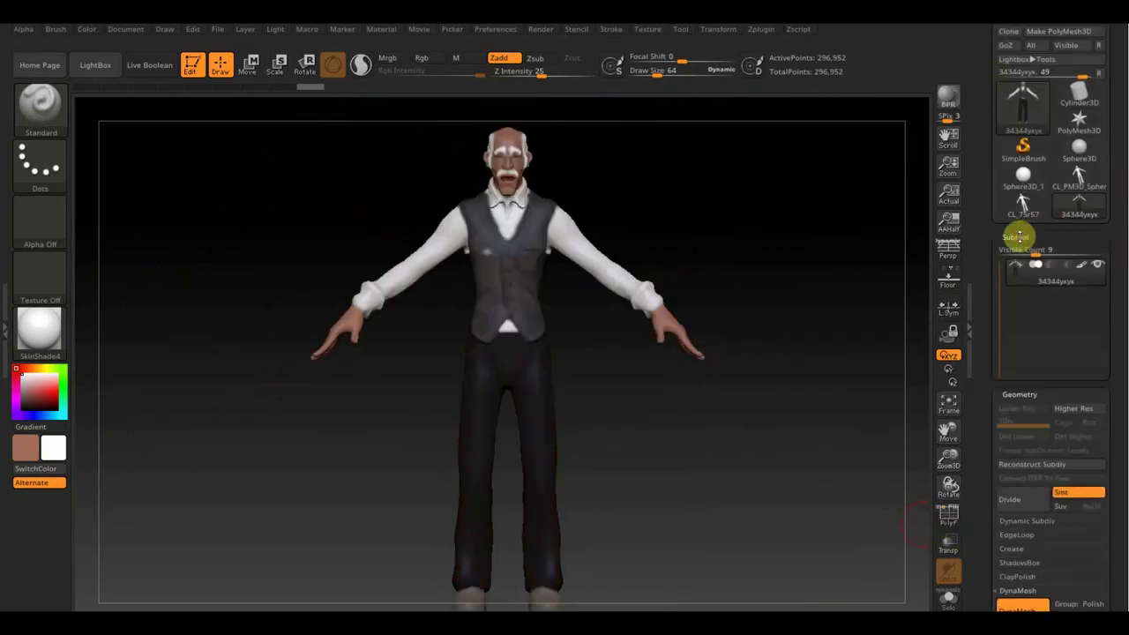
mouse_move(1115, 383)
mouse_down()
mouse_move(1112, 310)
mouse_move(1081, 304)
mouse_up()
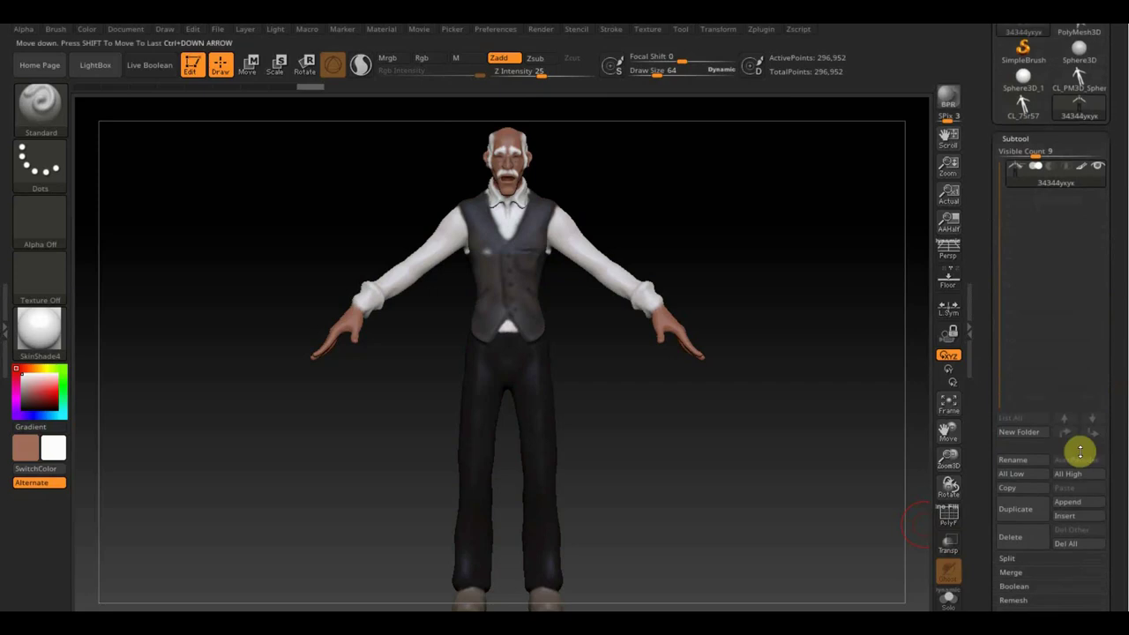
click(1019, 512)
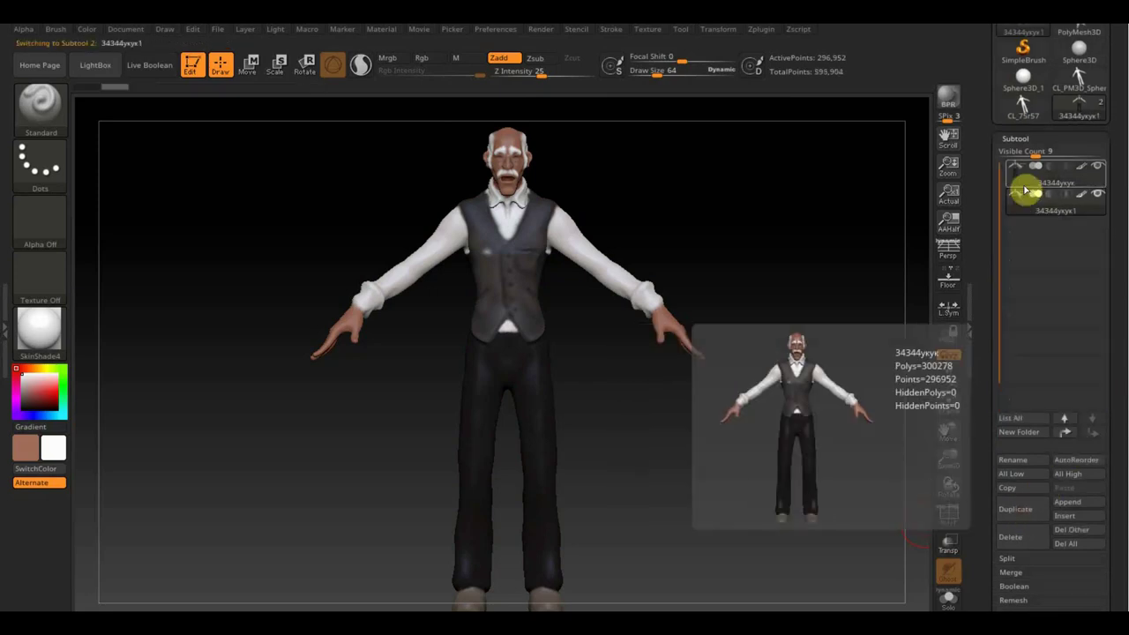
Step: ZRemesh the original subtool in Legacy (2018) mode at target count 2.3254, giving 5,667 points
click(1025, 188)
drag(1122, 381, 1114, 303)
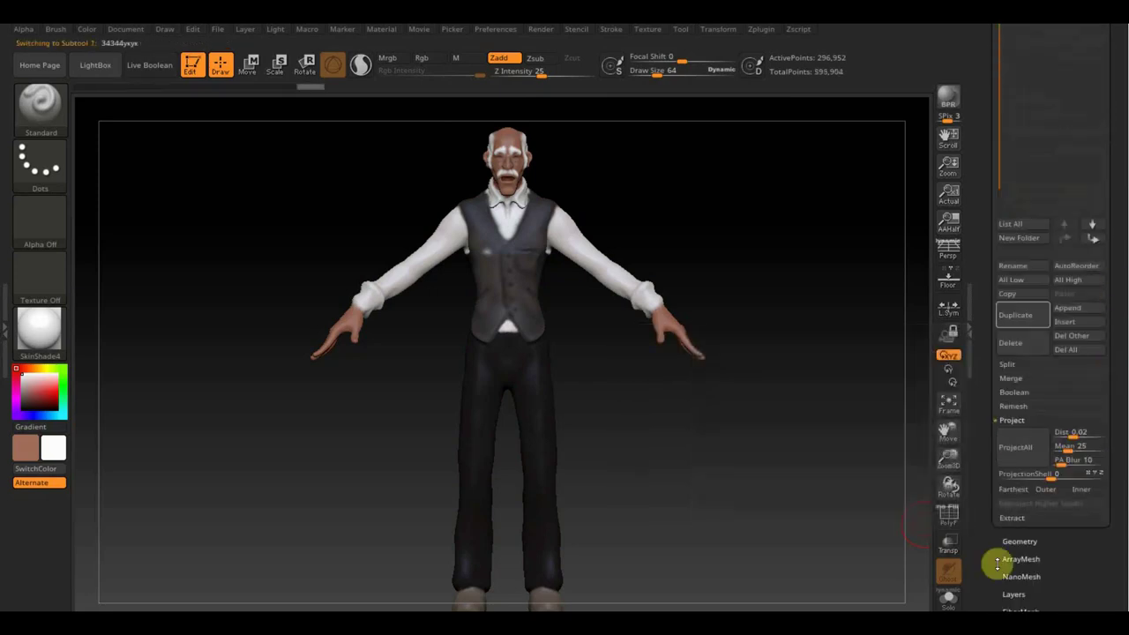
click(1019, 543)
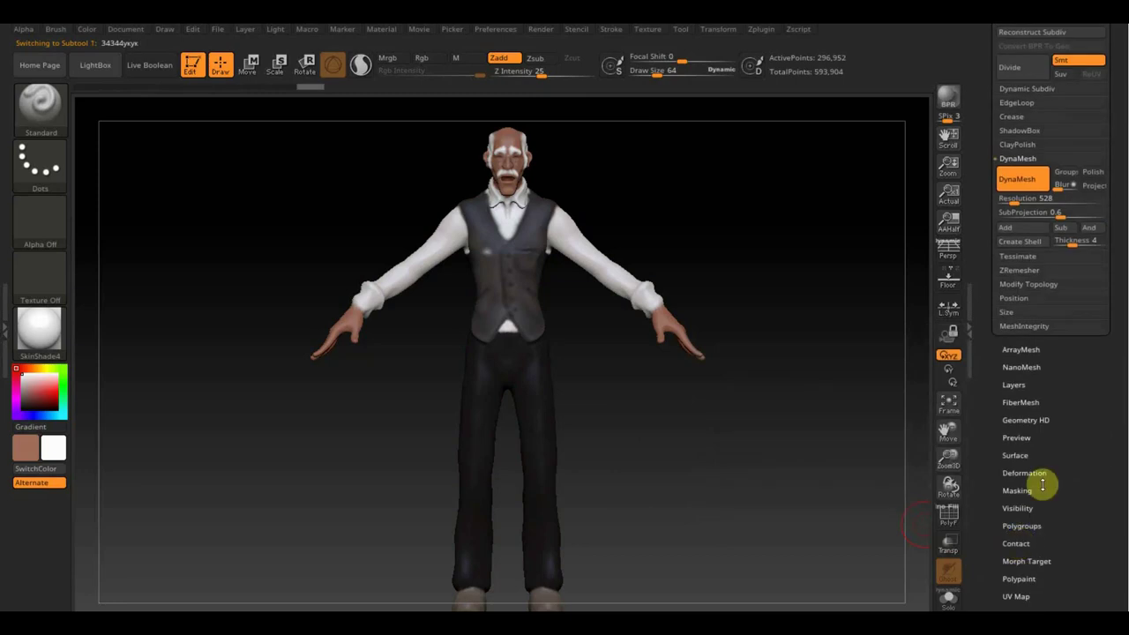
click(1025, 270)
click(1079, 206)
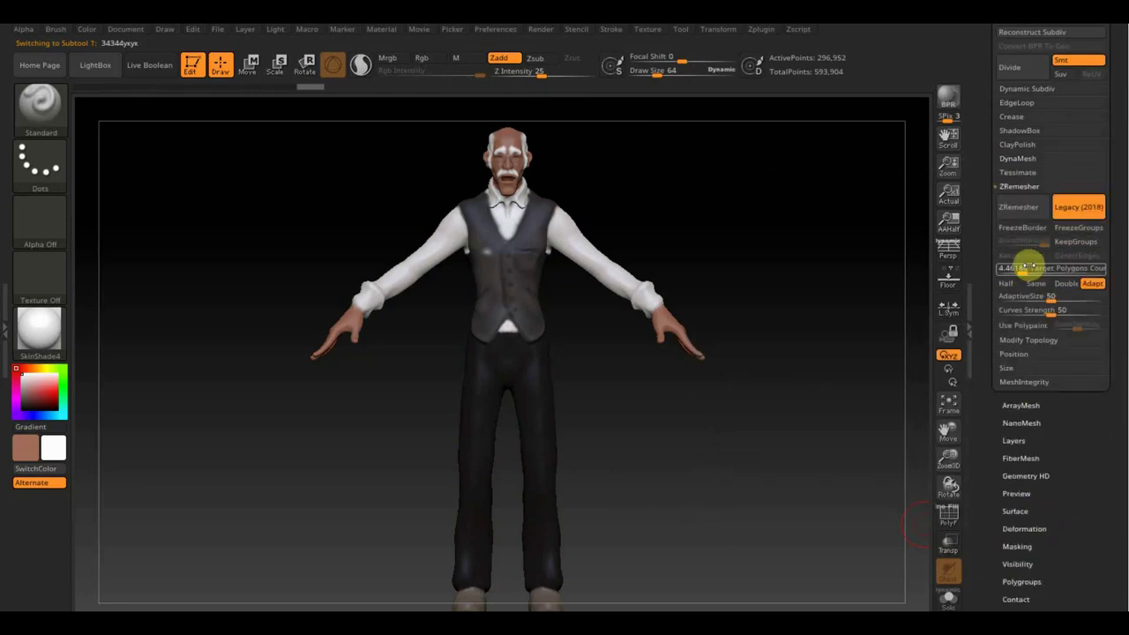
drag(1030, 273, 1017, 274)
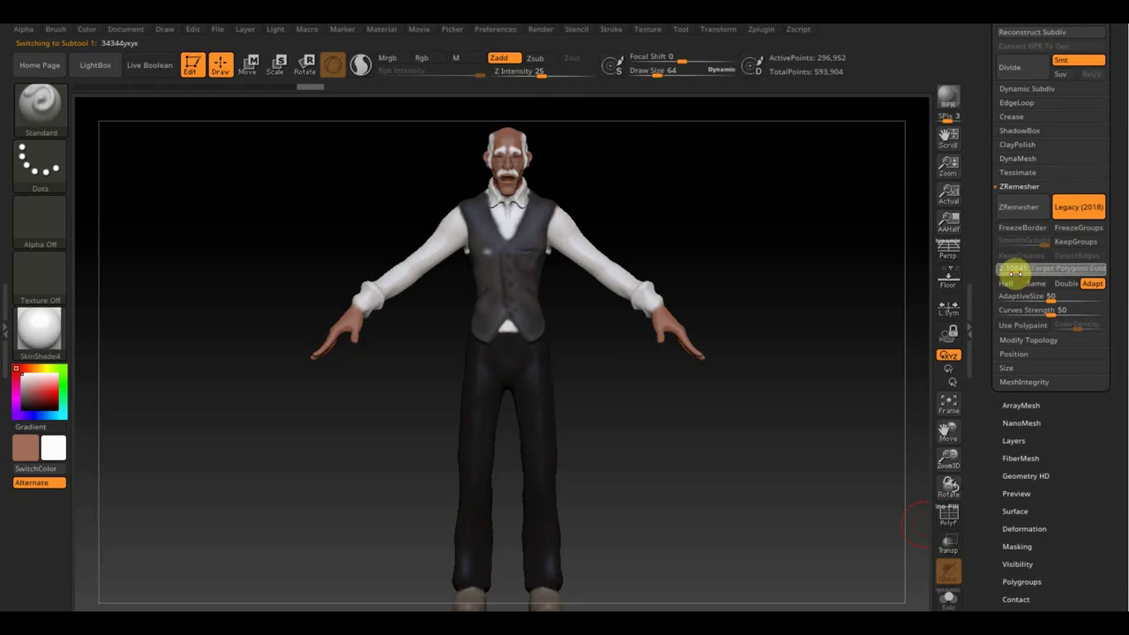
click(1021, 210)
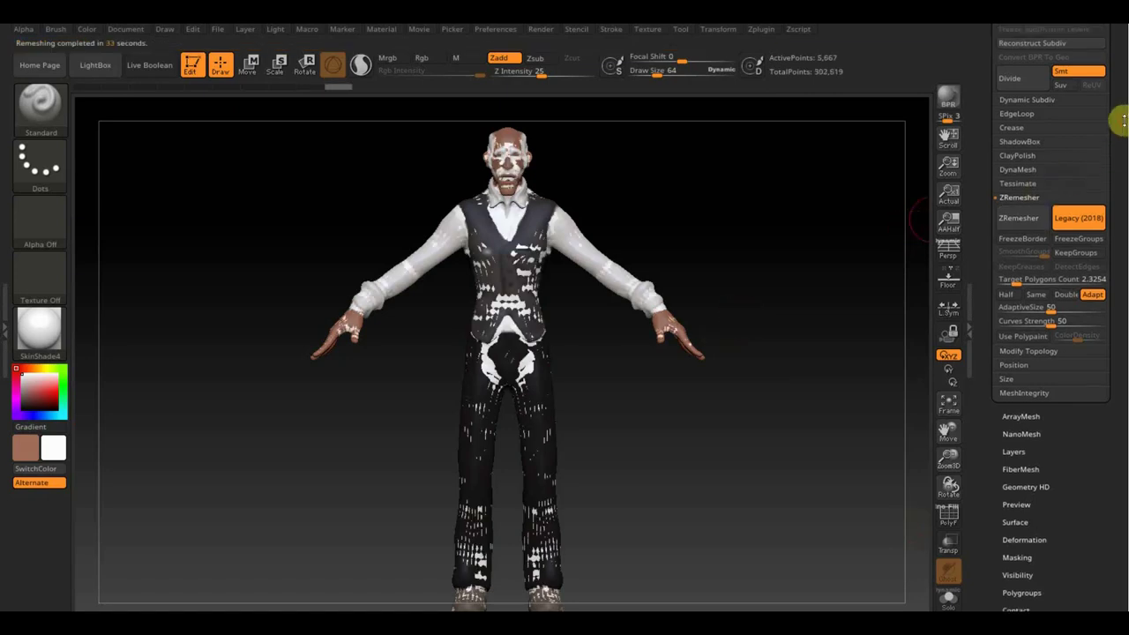
Step: Hide the original sculpt, check the low-poly wireframe, and subdivide the remeshed model with Ctrl+D
drag(1119, 123, 1120, 183)
click(1016, 40)
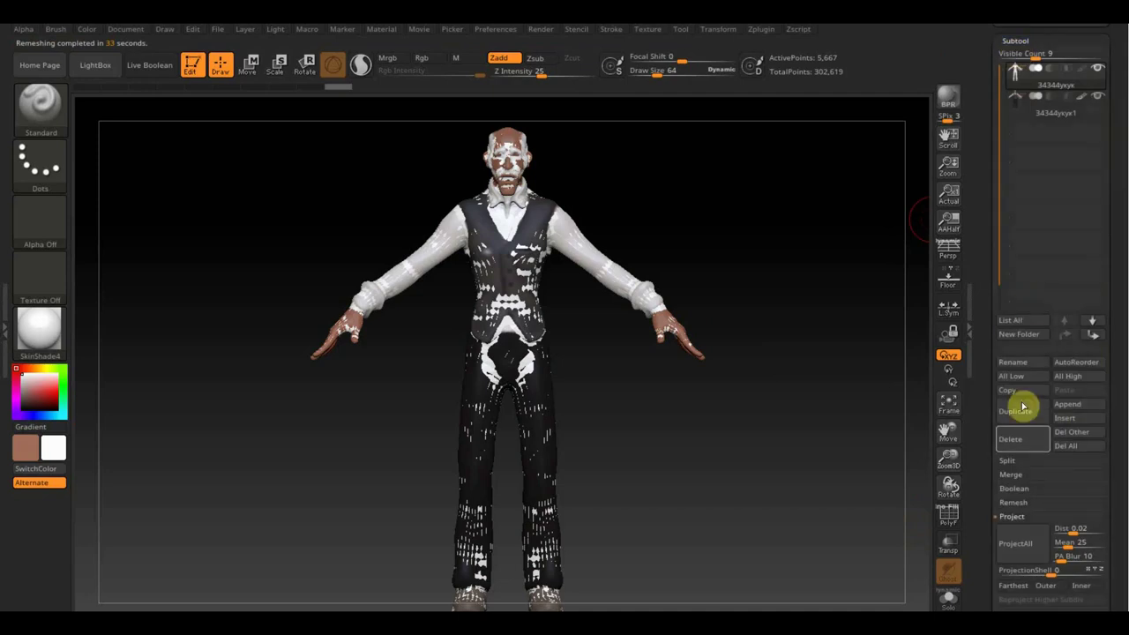
click(948, 516)
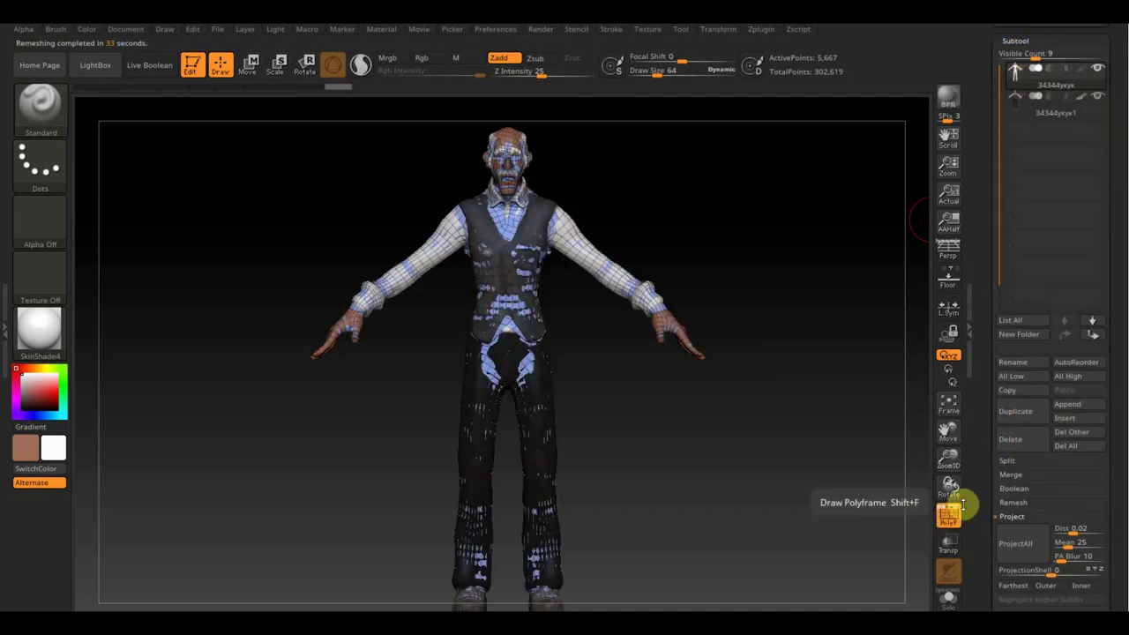
click(1099, 99)
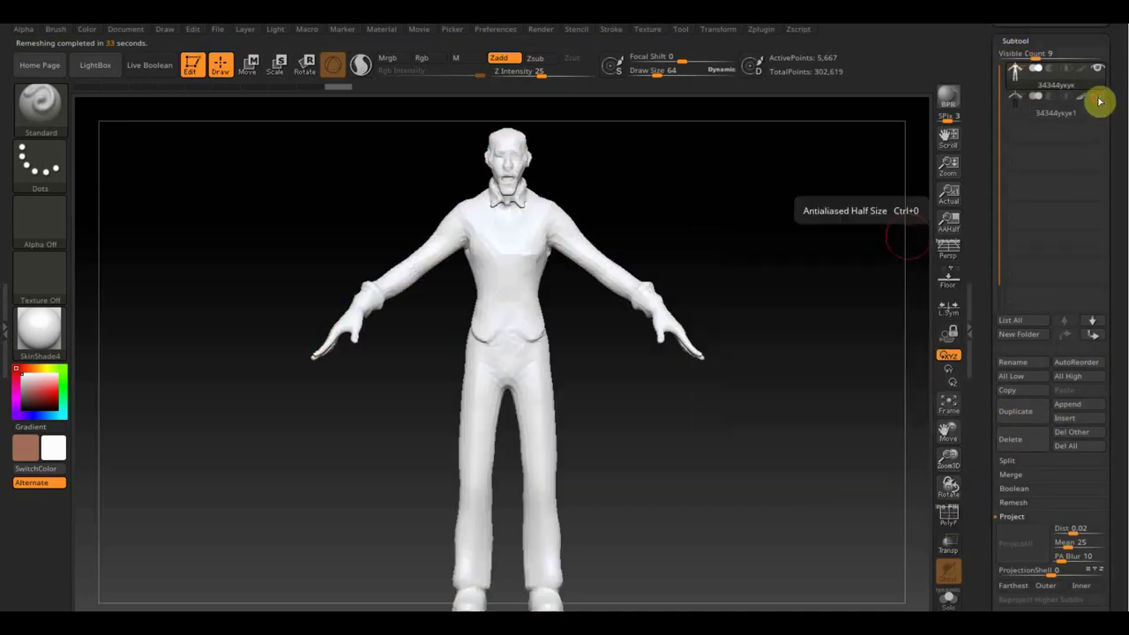
alt+drag(787, 292, 829, 413)
alt+drag(821, 262, 797, 403)
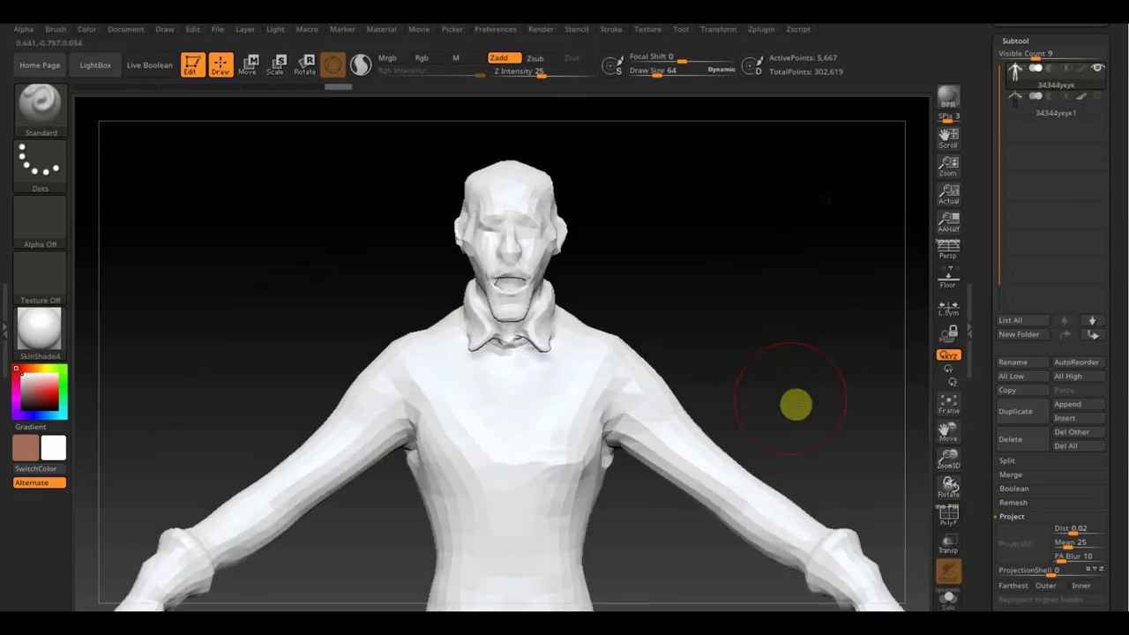
alt+drag(676, 270, 700, 336)
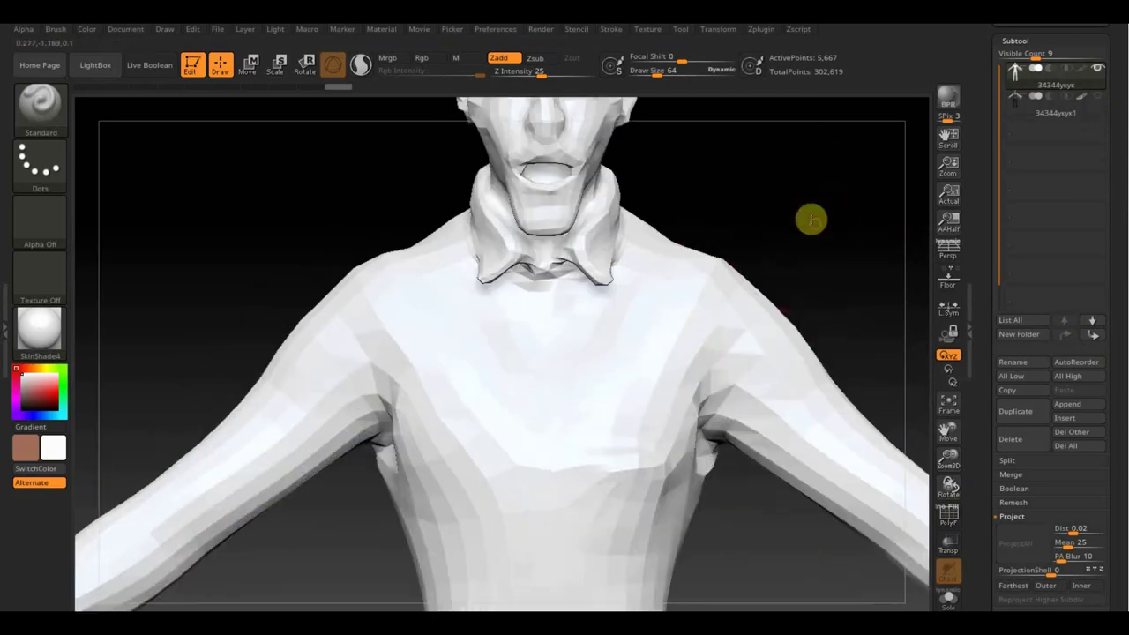
mouse_move(812, 220)
mouse_down()
mouse_move(754, 372)
mouse_move(517, 253)
mouse_move(694, 350)
mouse_up()
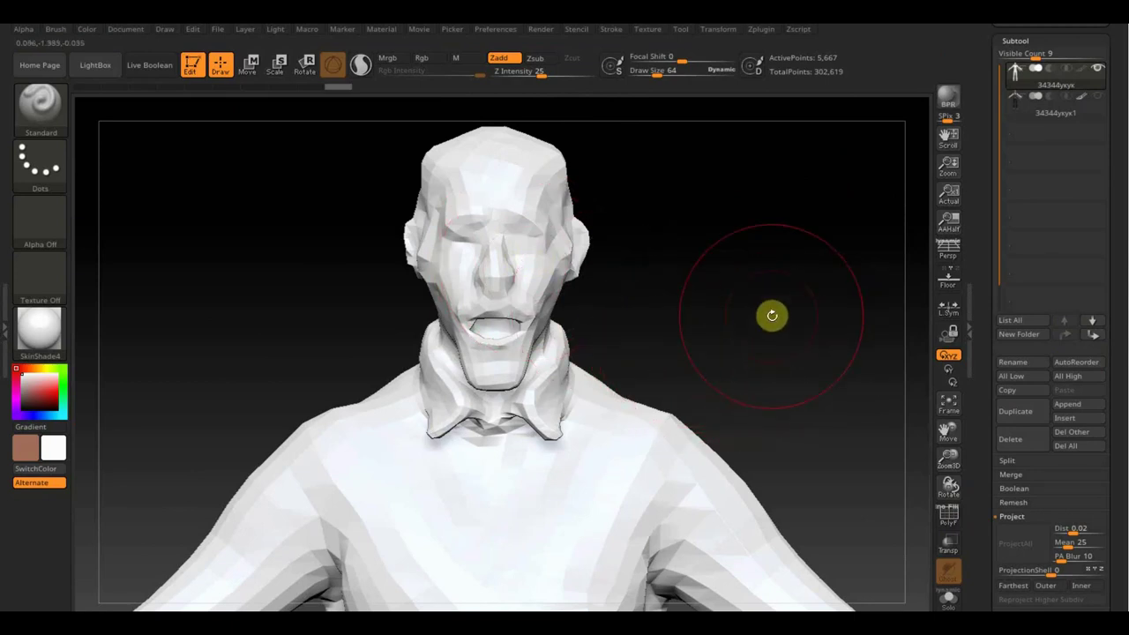
key(ctrl+d)
key(ctrl+d)
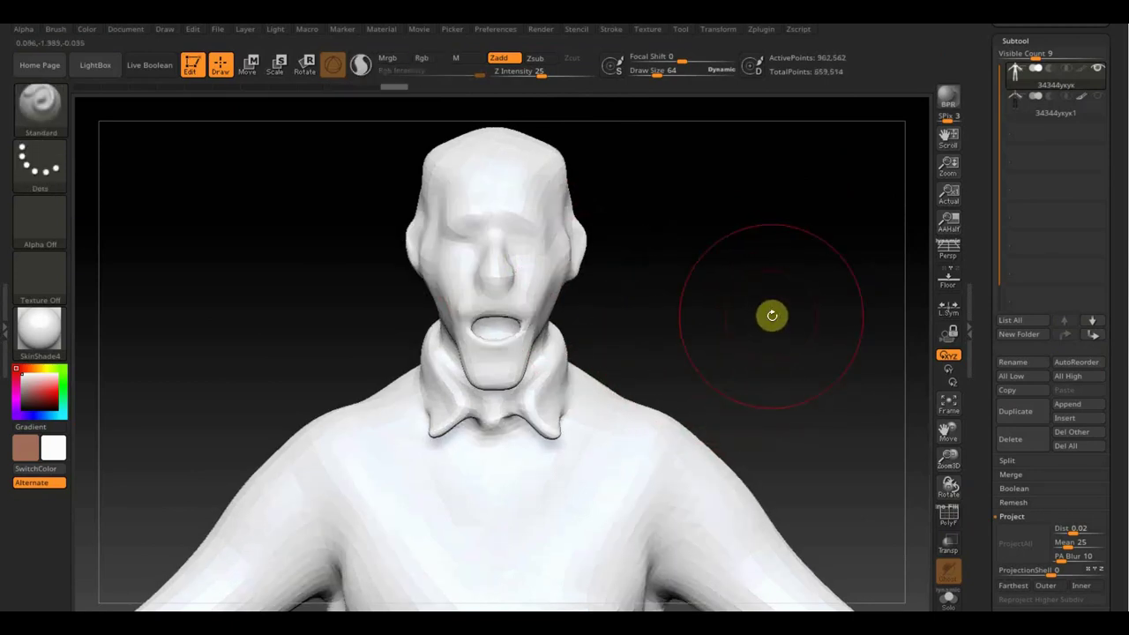
Step: Show the original again and Project All to restore colours on the 362,562-point remesh
click(1098, 96)
scroll(1119, 256, down, 3)
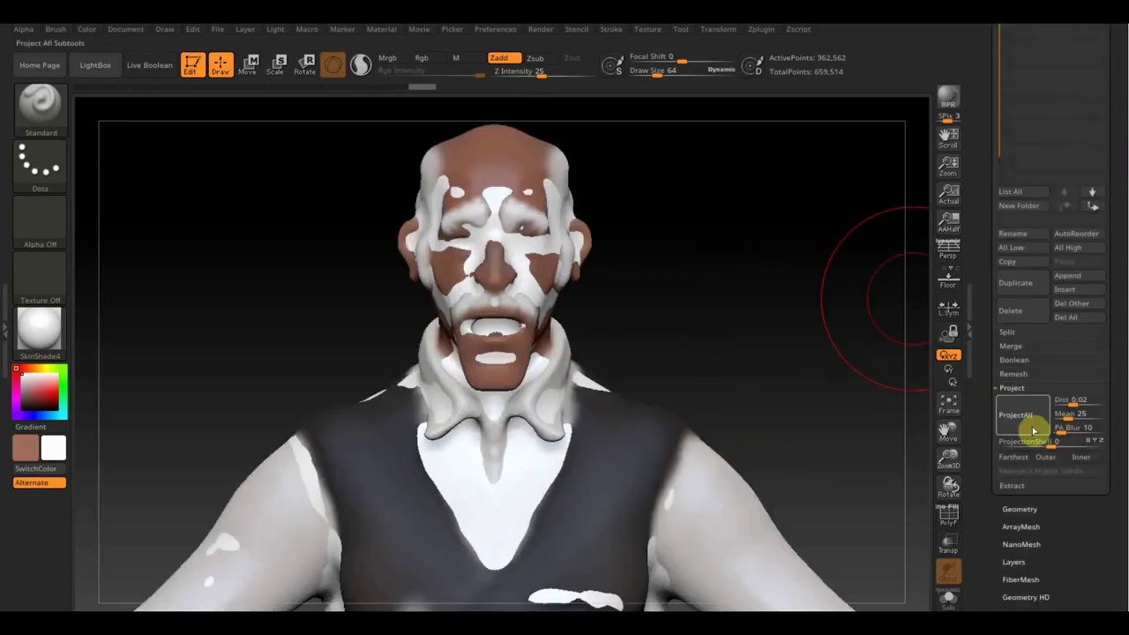
click(1024, 416)
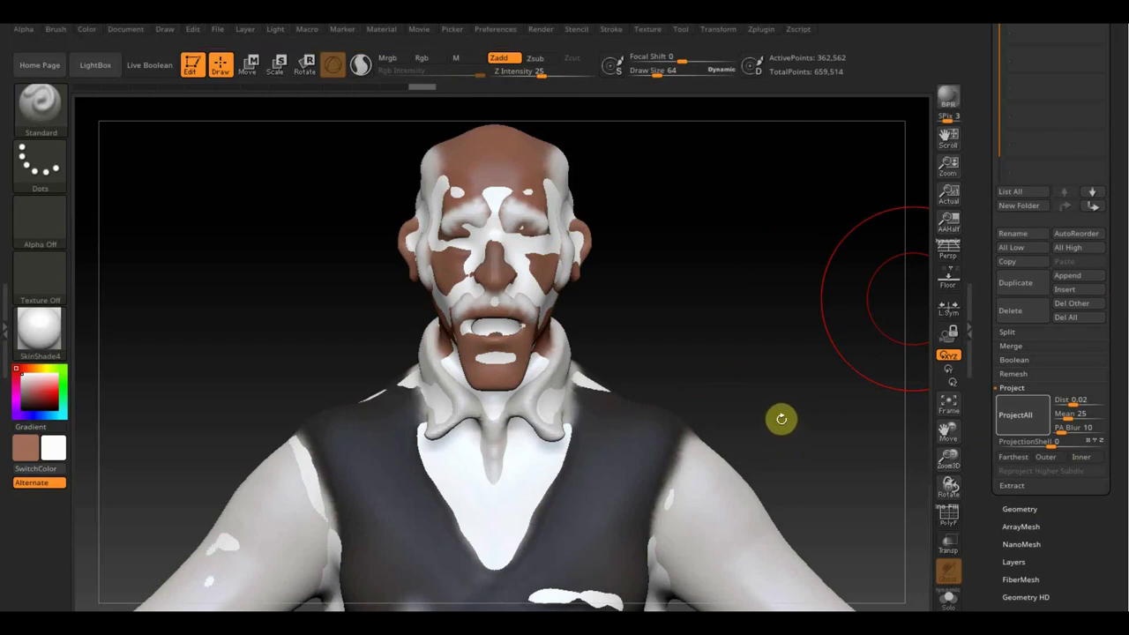
scroll(1122, 161, up, 3)
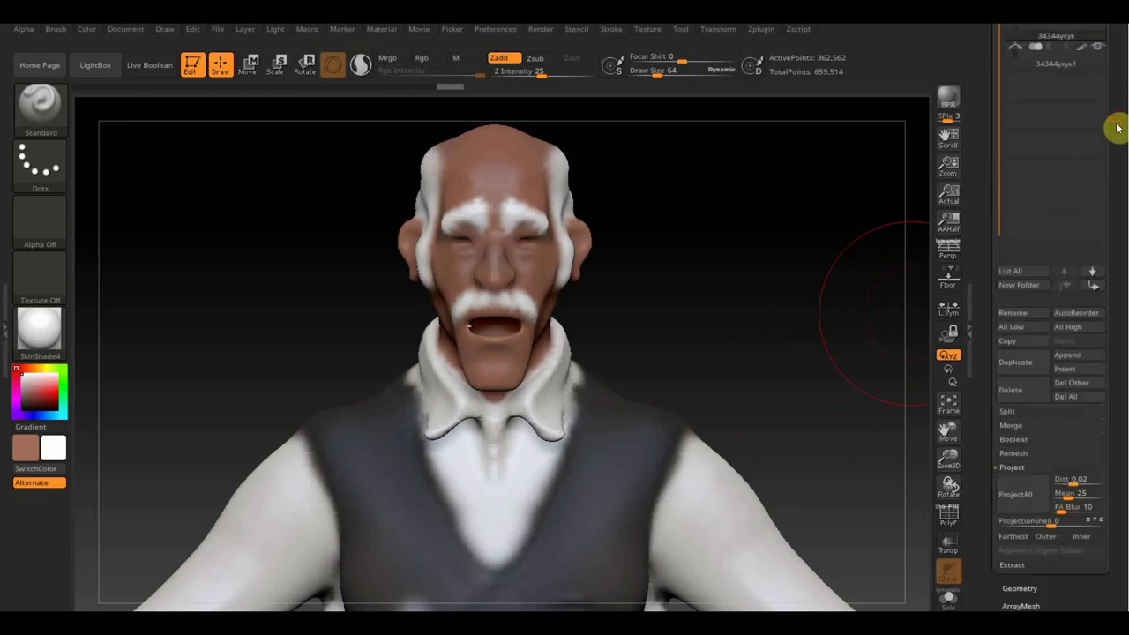
scroll(1107, 194, up, 3)
Step: Drag the SDiv slider in Tool > Geometry down to level 1
drag(1118, 319, 1117, 242)
click(1026, 474)
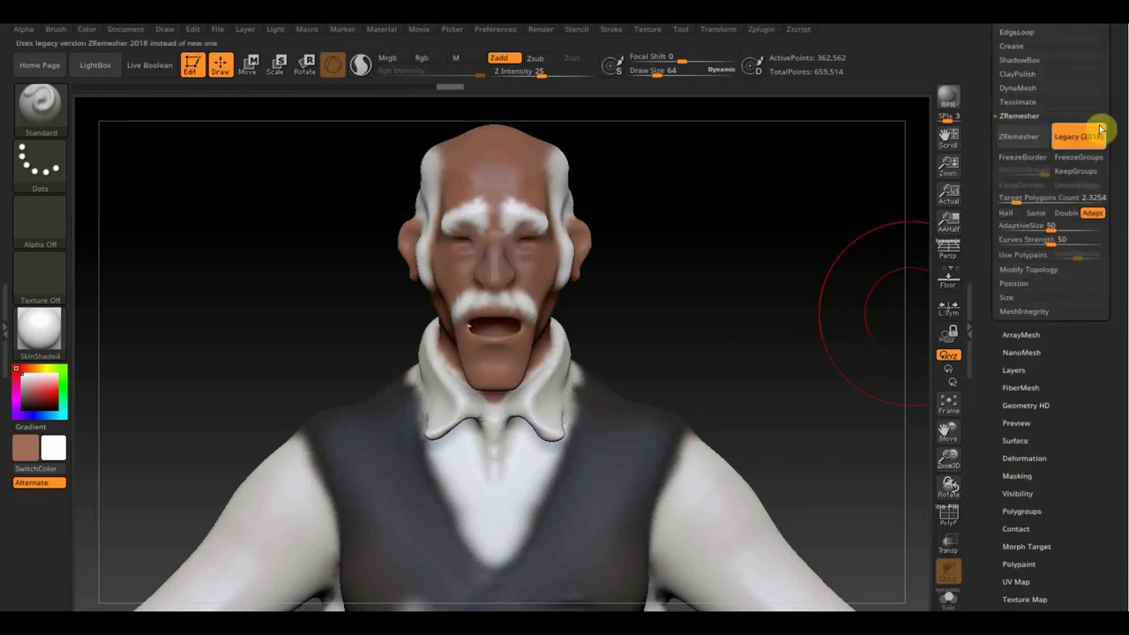
scroll(1110, 116, up, 1)
scroll(1089, 146, up, 4)
drag(1043, 142, 995, 142)
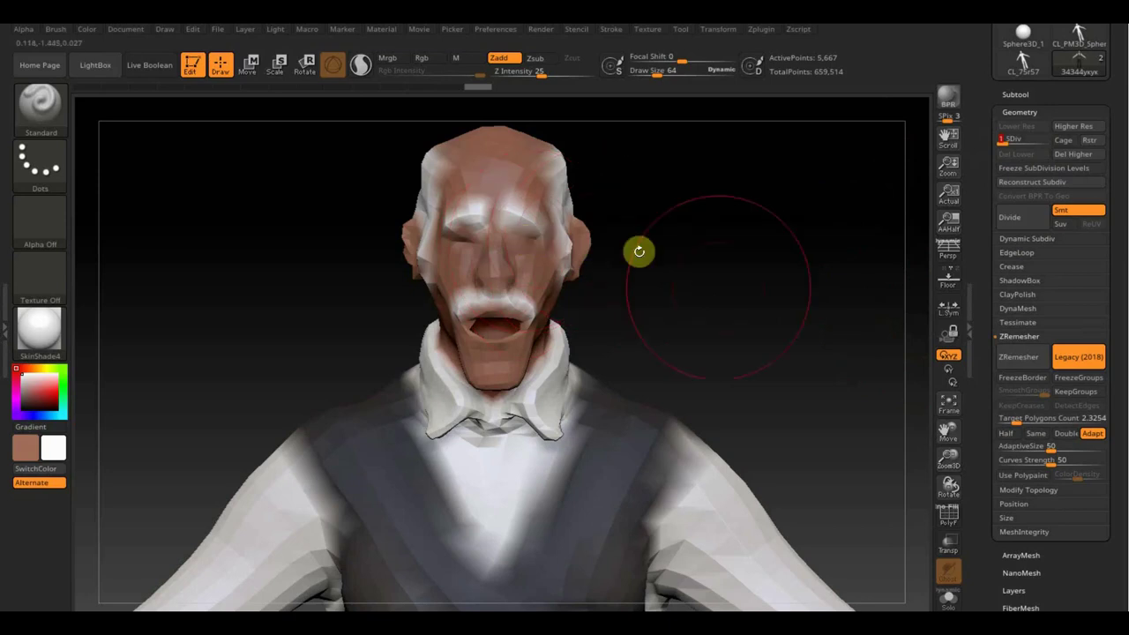
Step: Zoom and orbit around the faceted 5,667-point low-poly face to check it
alt+drag(745, 296, 768, 368)
alt+drag(874, 164, 786, 404)
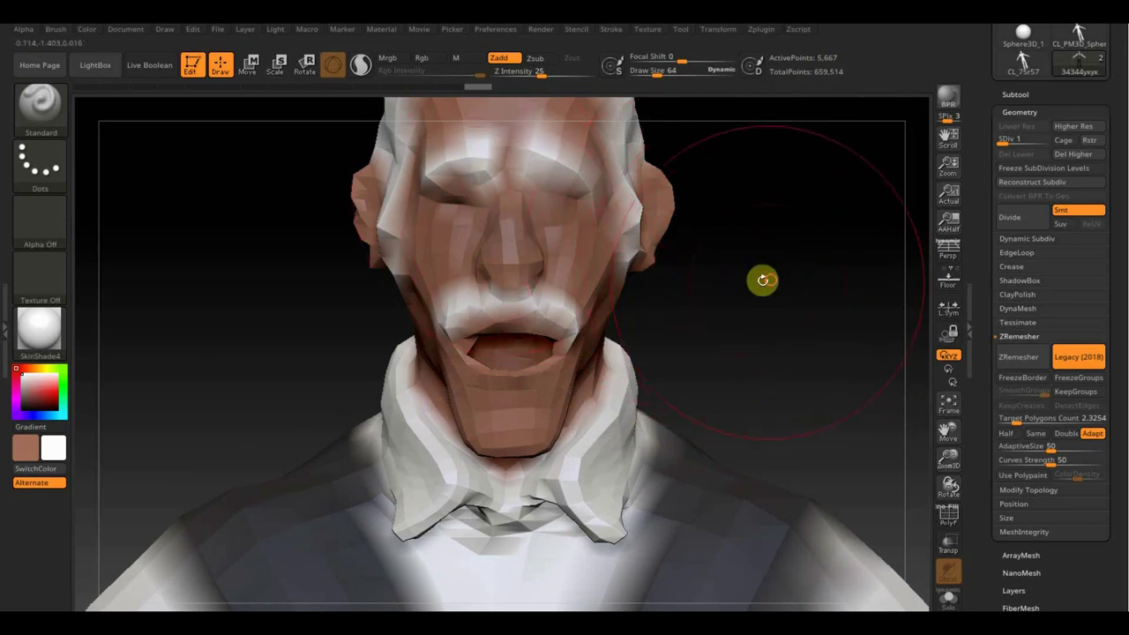
mouse_move(761, 277)
mouse_down()
mouse_move(806, 252)
mouse_move(792, 267)
mouse_up()
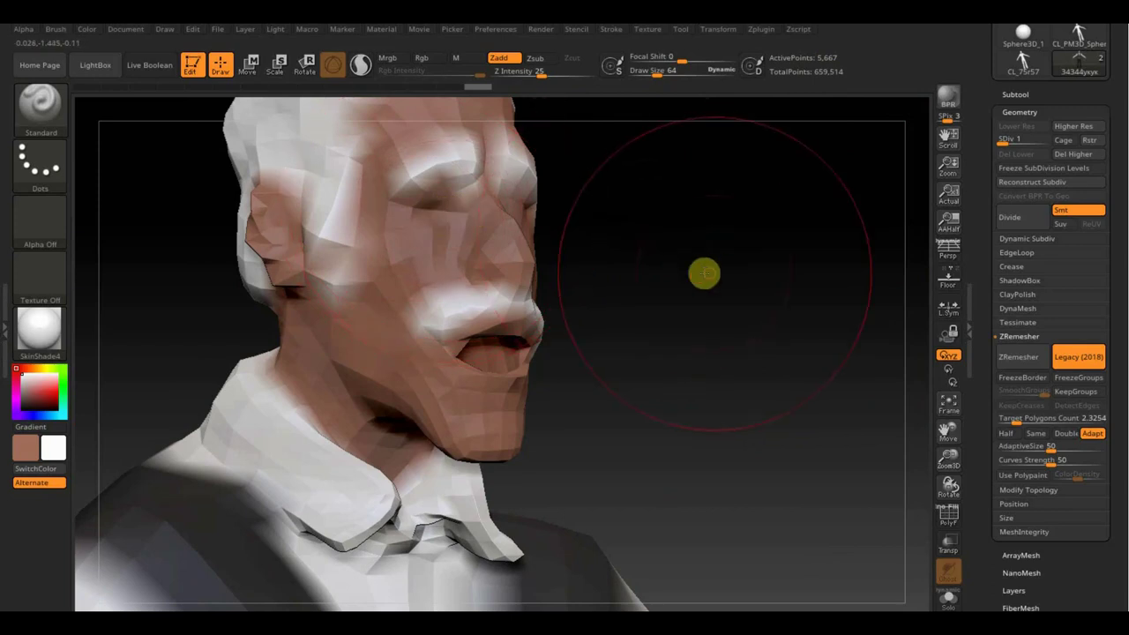
mouse_move(703, 273)
mouse_down()
mouse_move(659, 256)
mouse_move(741, 288)
mouse_move(751, 305)
mouse_up()
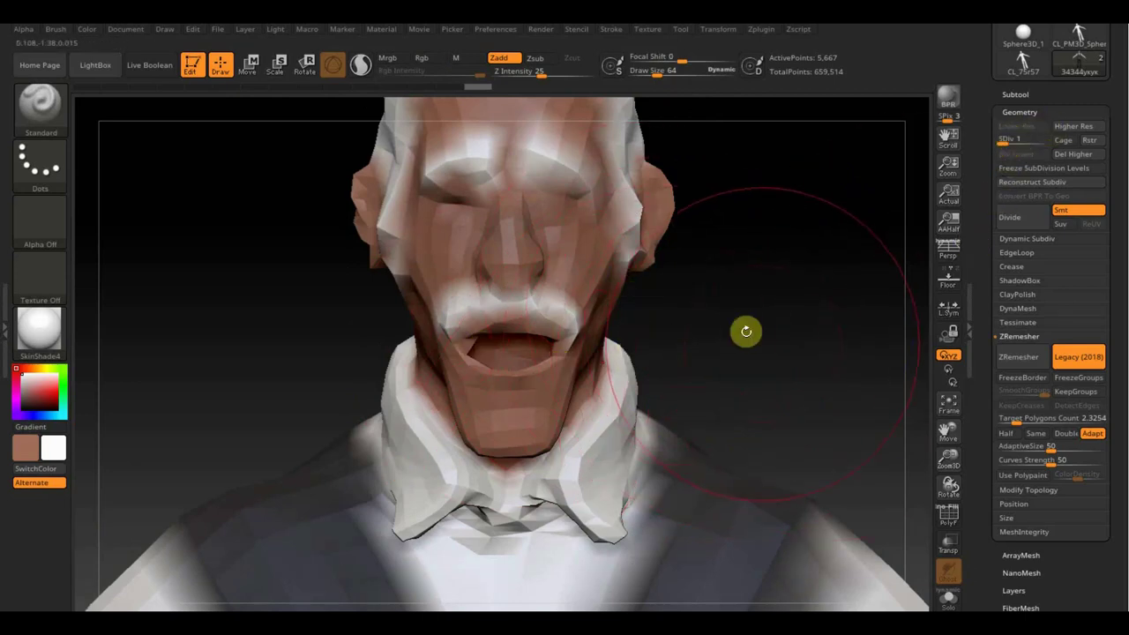
mouse_move(805, 179)
mouse_down()
mouse_move(761, 347)
mouse_move(733, 244)
mouse_move(763, 353)
mouse_move(748, 312)
mouse_move(698, 355)
mouse_move(758, 159)
mouse_move(751, 260)
mouse_move(766, 112)
mouse_up()
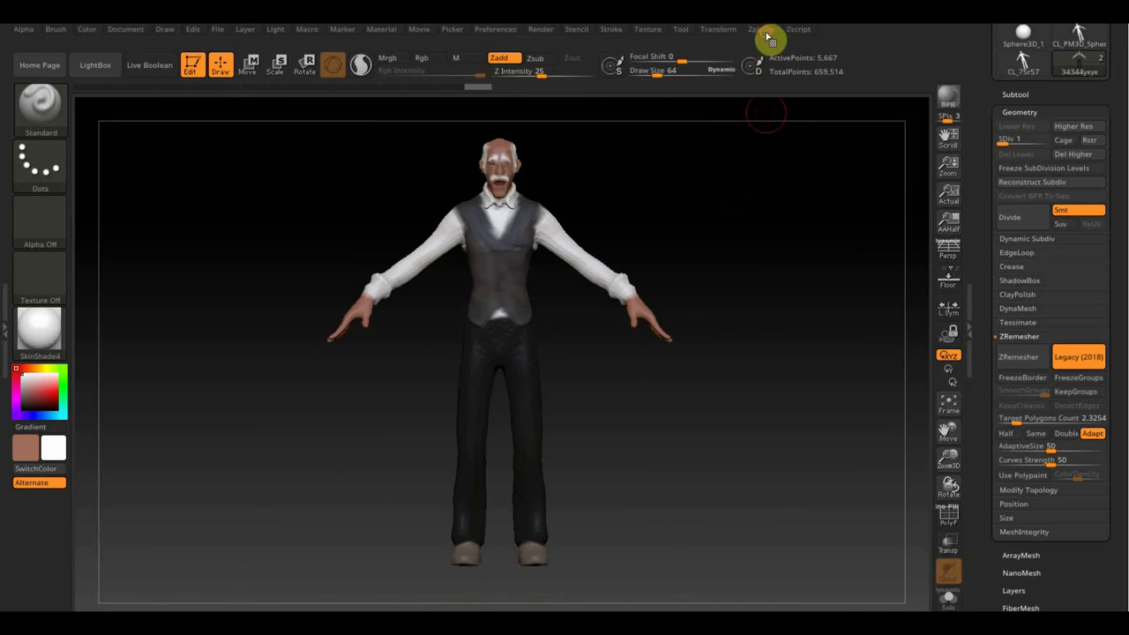
click(766, 34)
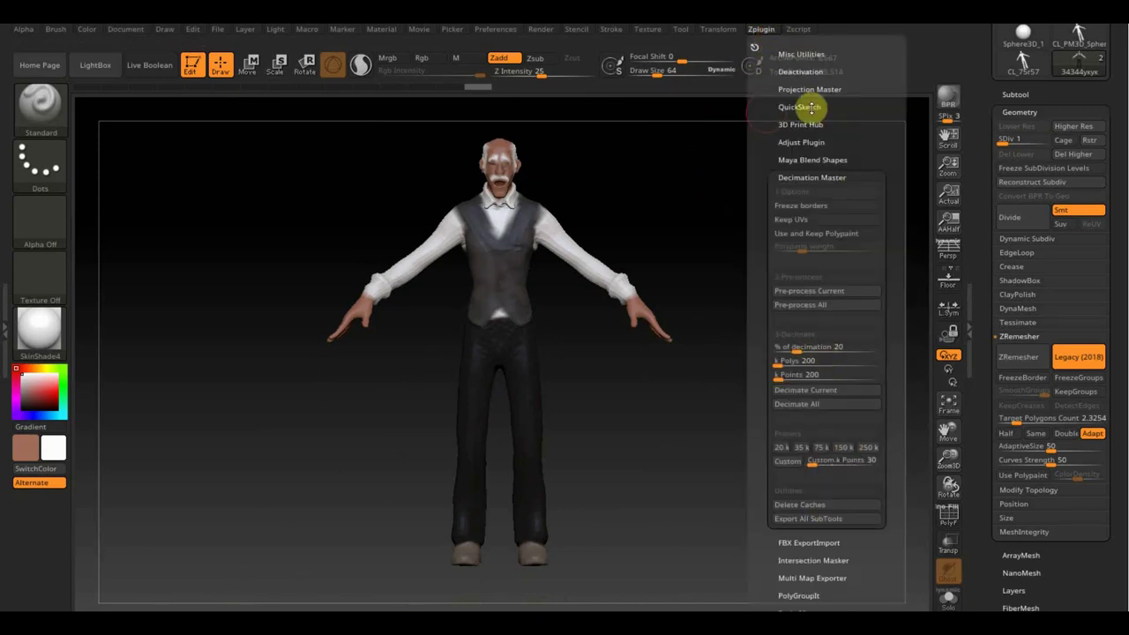
click(793, 177)
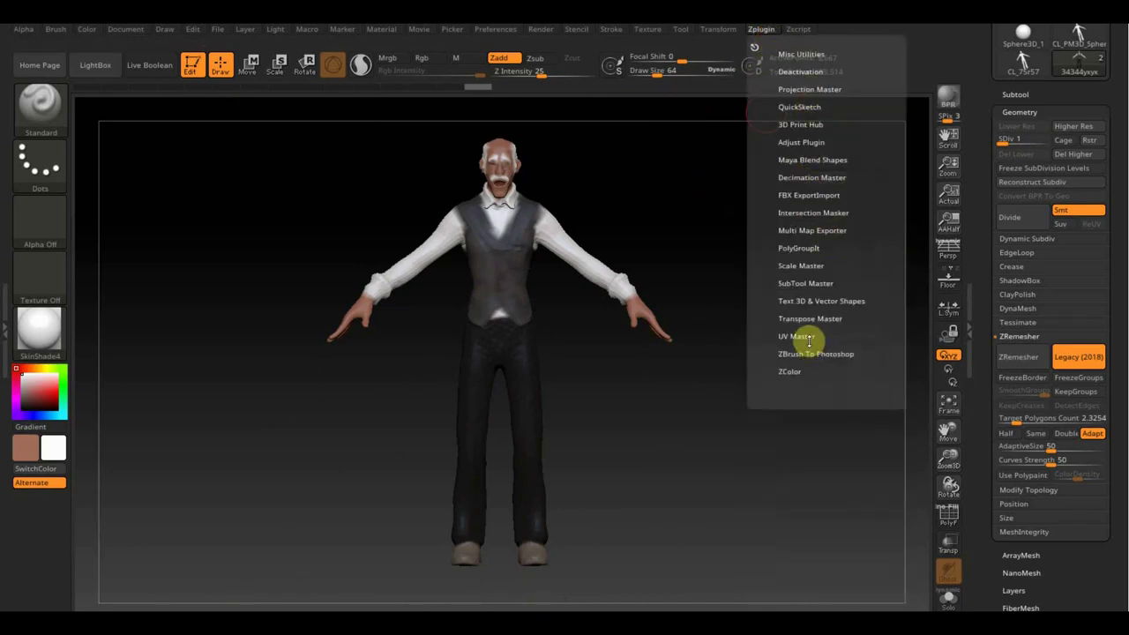
click(835, 368)
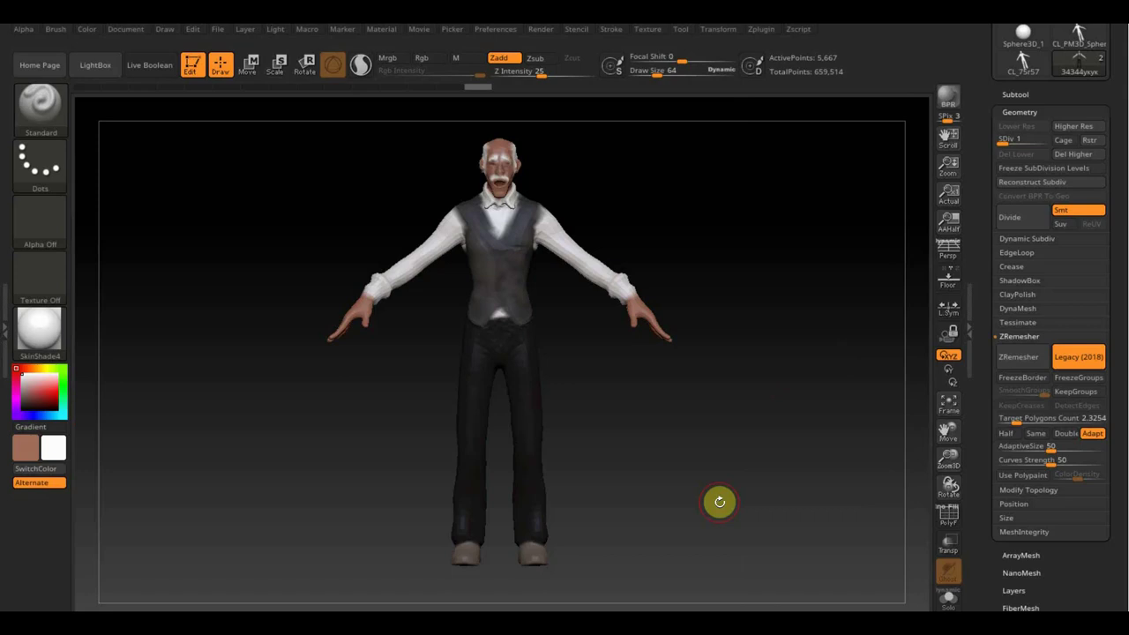
mouse_move(720, 501)
mouse_down()
mouse_move(794, 426)
mouse_move(644, 431)
mouse_move(804, 415)
mouse_move(789, 418)
mouse_move(835, 426)
mouse_move(787, 405)
mouse_move(749, 420)
mouse_move(774, 421)
mouse_move(537, 456)
mouse_move(714, 449)
mouse_move(819, 415)
mouse_move(810, 436)
mouse_move(746, 449)
mouse_move(649, 447)
mouse_move(806, 456)
mouse_up()
Step: Open the second .zpr project, 'в желете развертка', from the Зебра файл folder
click(217, 32)
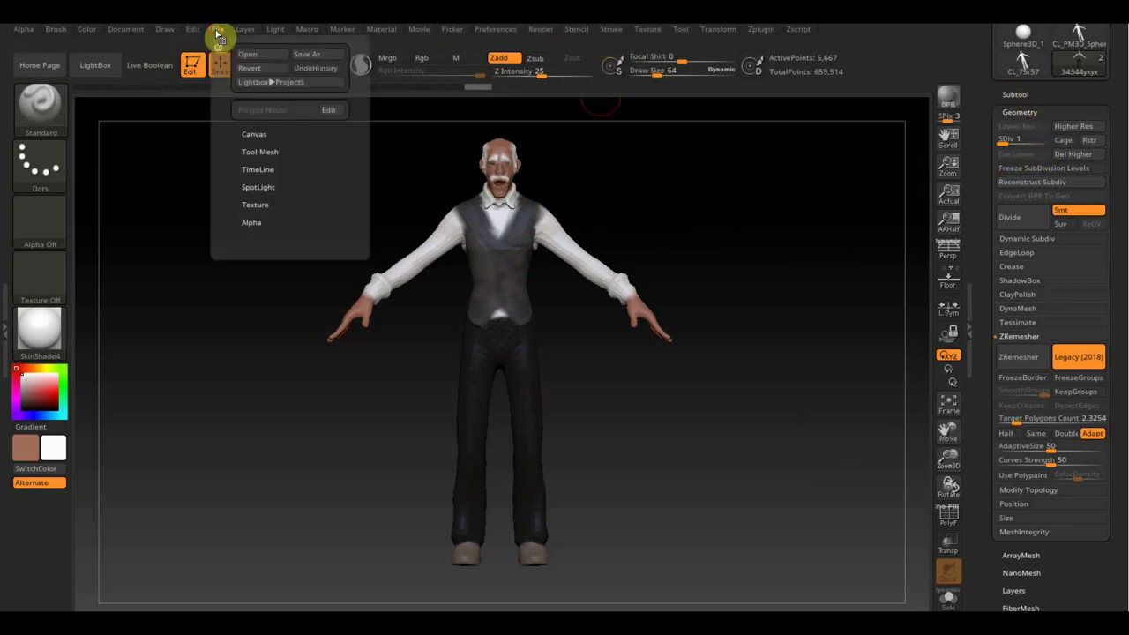
click(271, 60)
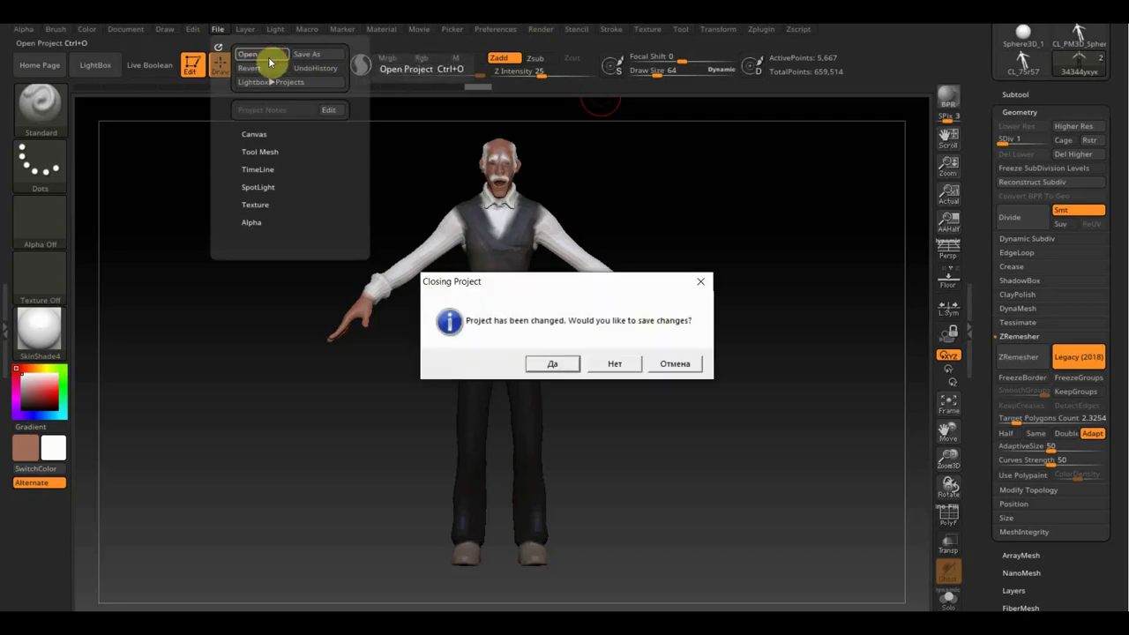
click(608, 365)
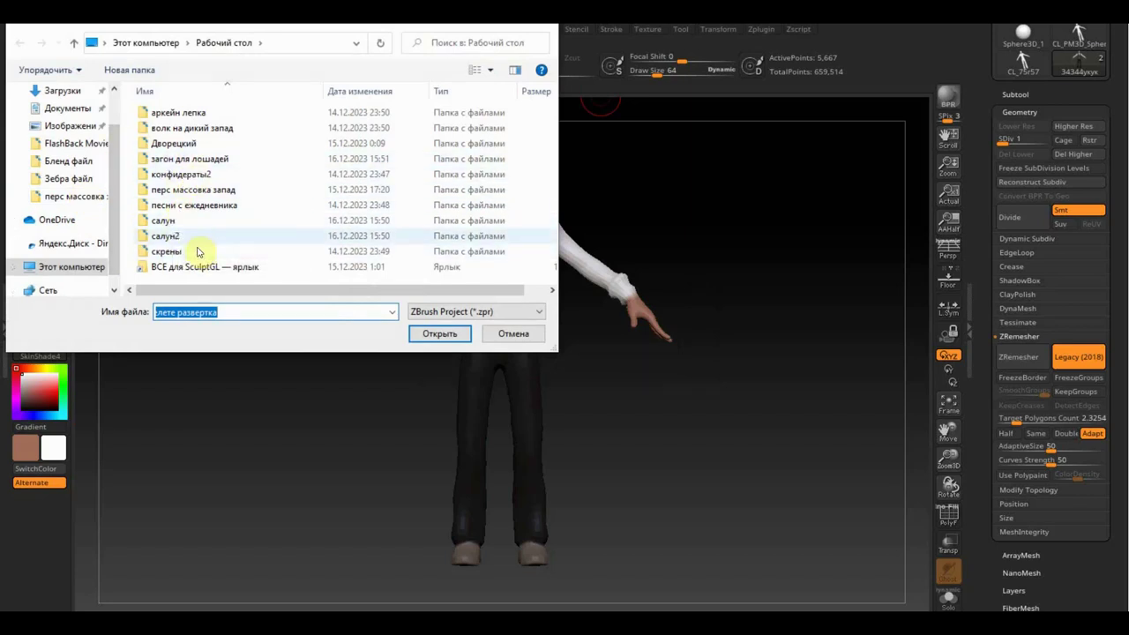
double_click(194, 190)
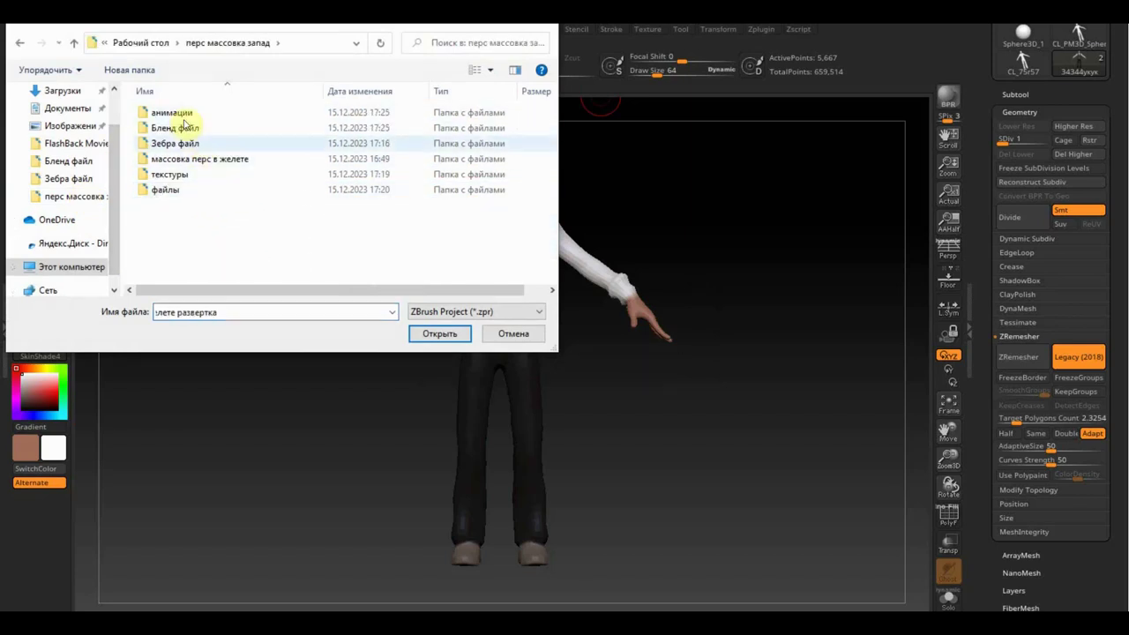
click(168, 144)
double_click(168, 145)
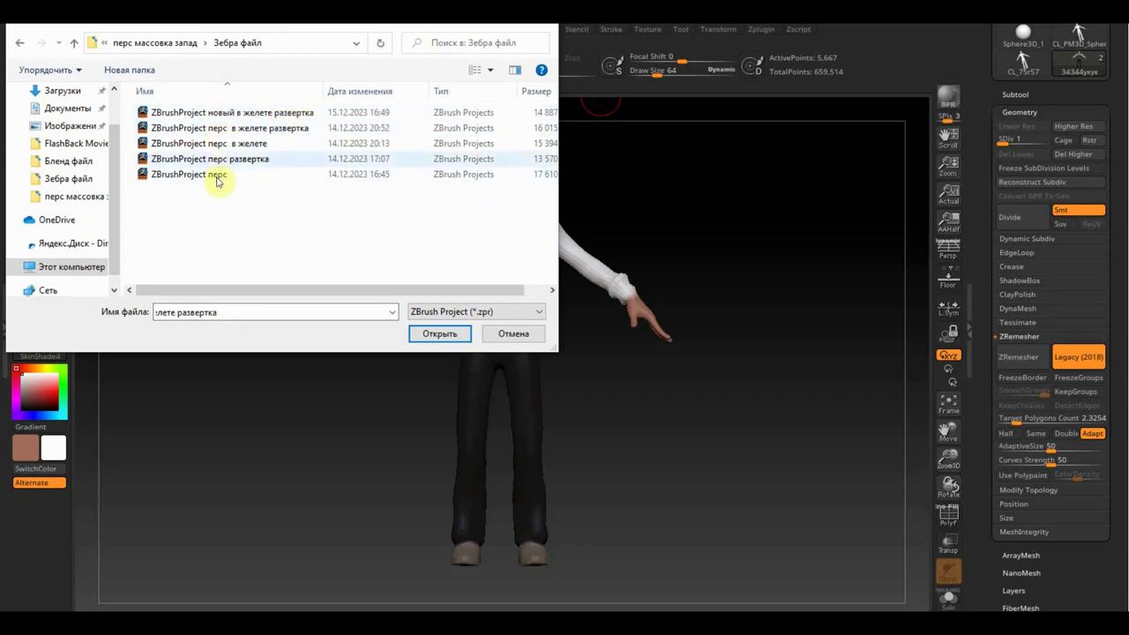
mouse_move(229, 128)
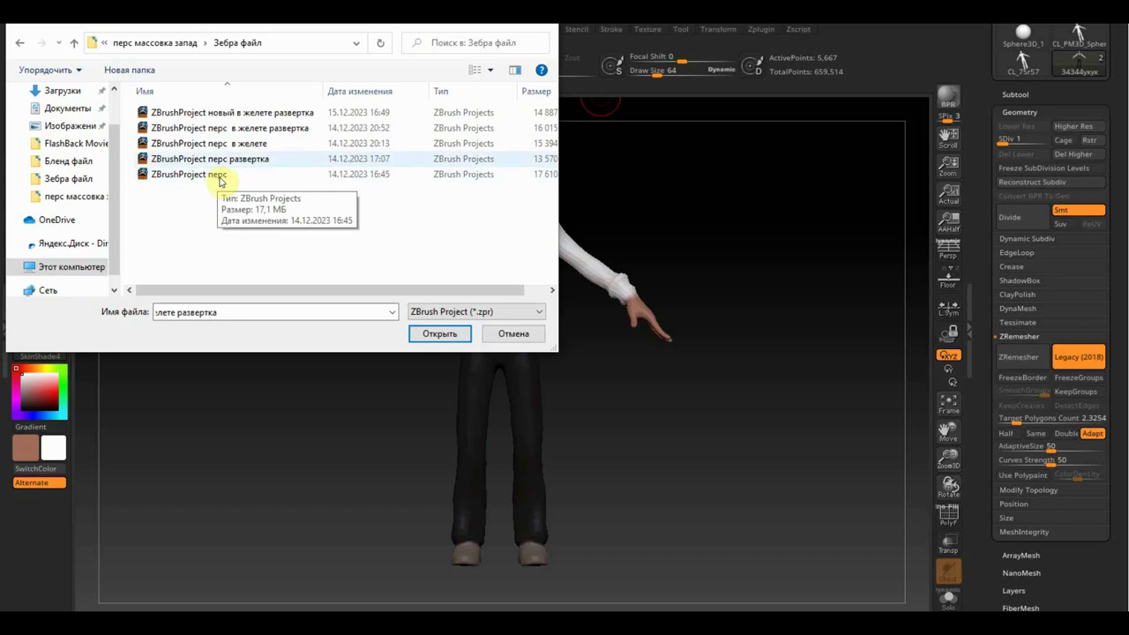
double_click(235, 129)
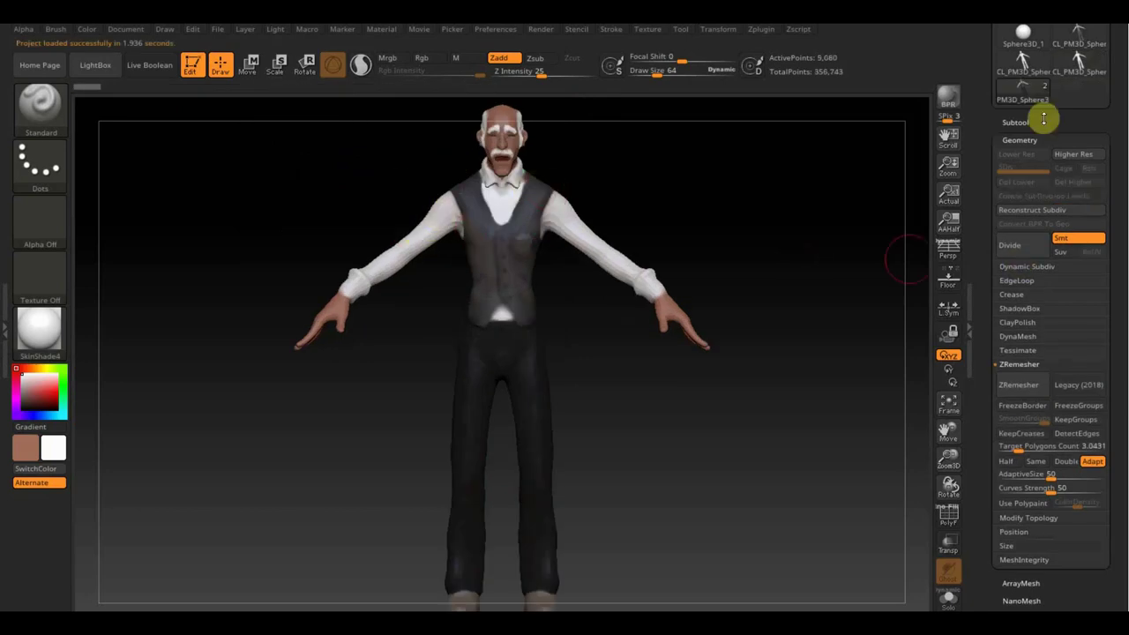
Step: Make the top subtool active and turn on the PolyF wireframe
click(1037, 122)
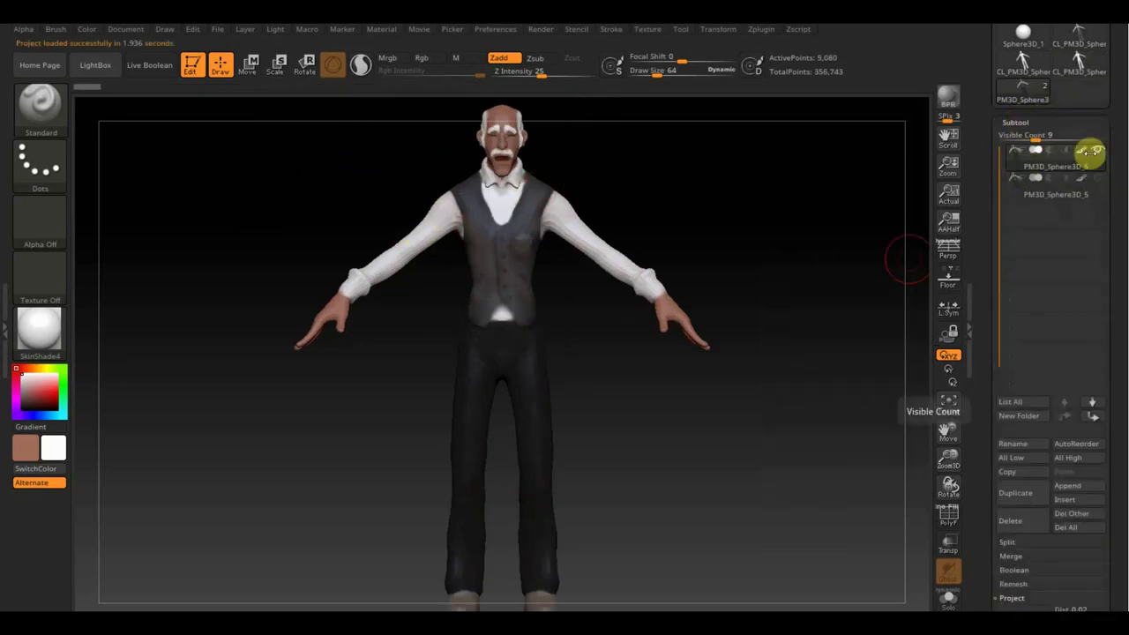
click(1064, 161)
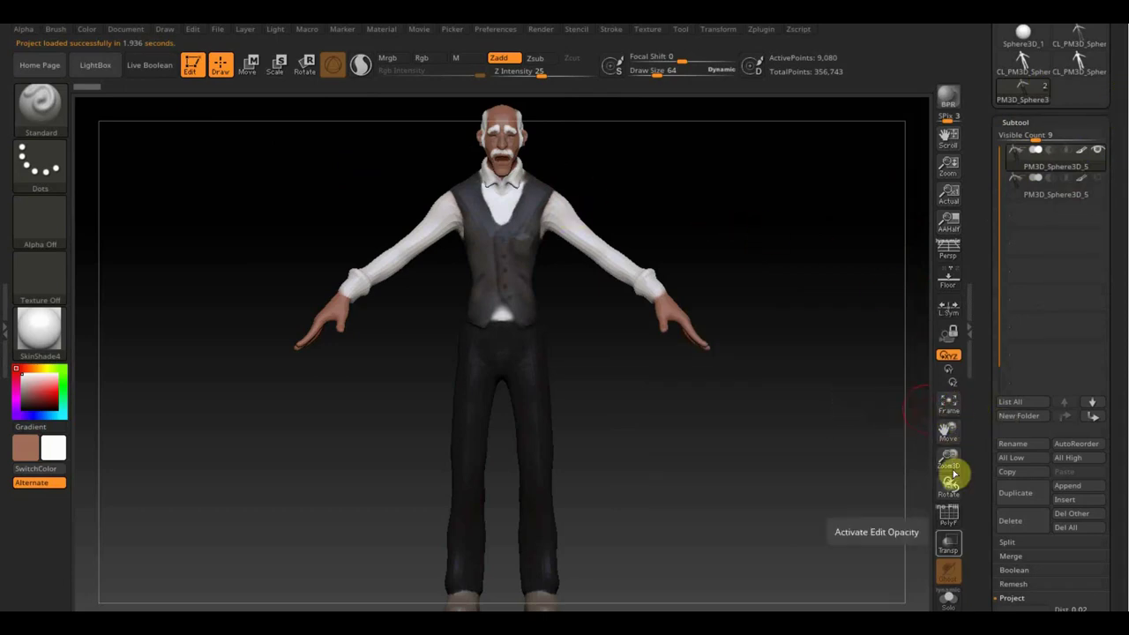
click(952, 519)
Step: Orbit and zoom around the head and torso to inspect the 9,080-point quad topology
drag(807, 456, 767, 456)
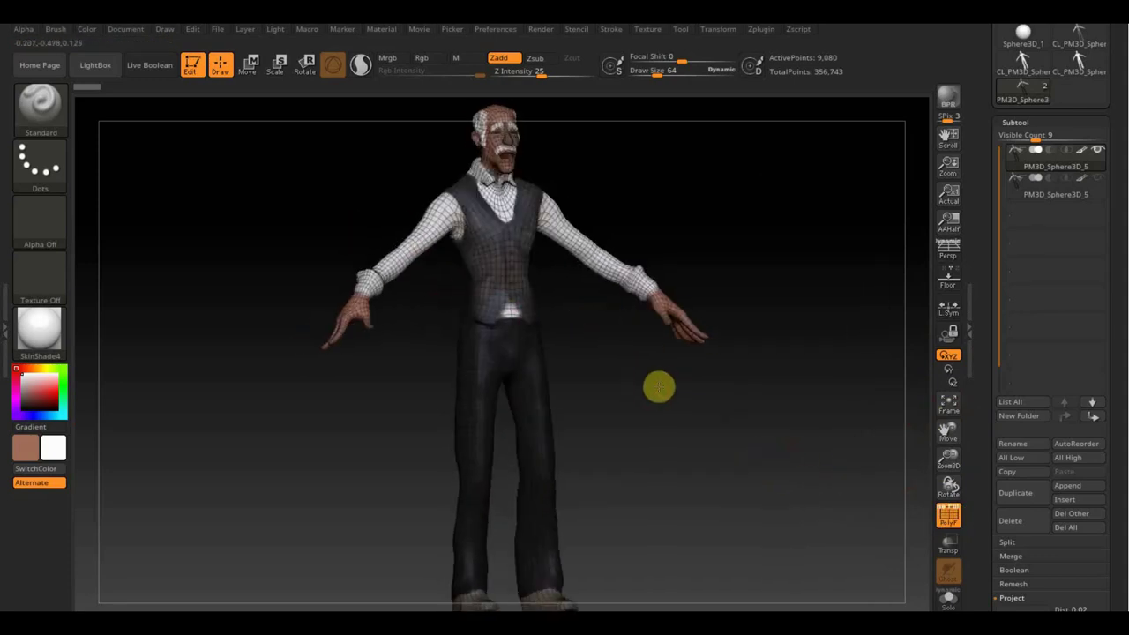
mouse_move(658, 386)
mouse_down()
mouse_move(751, 397)
mouse_move(666, 408)
mouse_move(683, 413)
mouse_up()
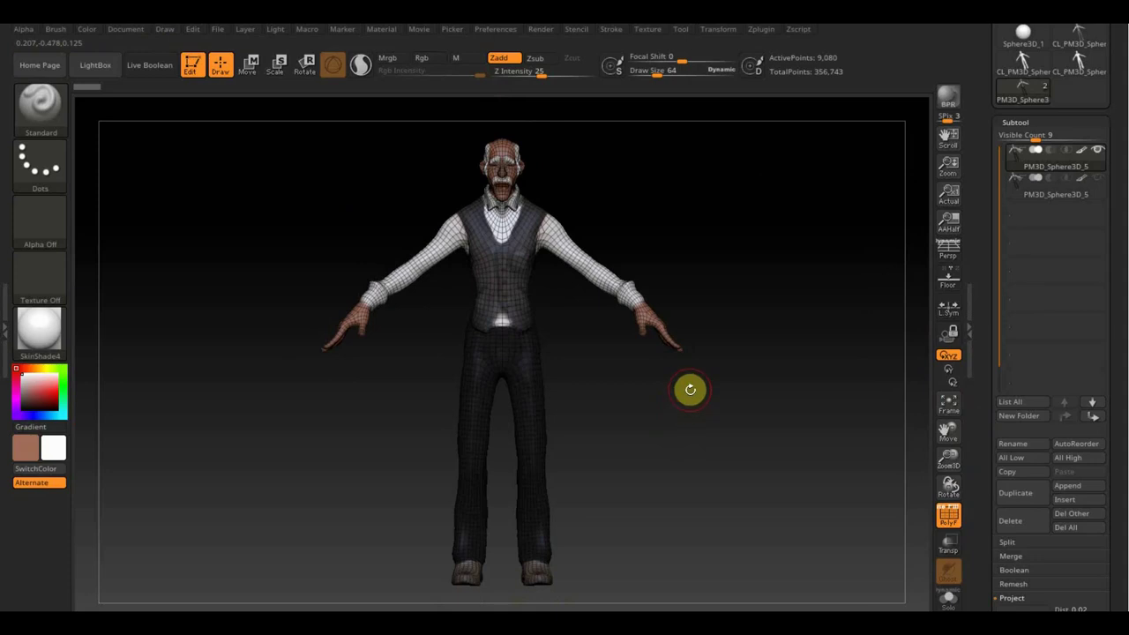
mouse_move(651, 418)
mouse_down()
mouse_move(684, 470)
mouse_move(670, 534)
mouse_move(727, 373)
mouse_move(692, 593)
mouse_move(766, 242)
mouse_move(756, 312)
mouse_move(824, 308)
mouse_move(764, 306)
mouse_move(785, 345)
mouse_move(749, 449)
mouse_up()
mouse_move(757, 224)
mouse_down()
mouse_move(801, 341)
mouse_move(789, 328)
mouse_move(797, 368)
mouse_up()
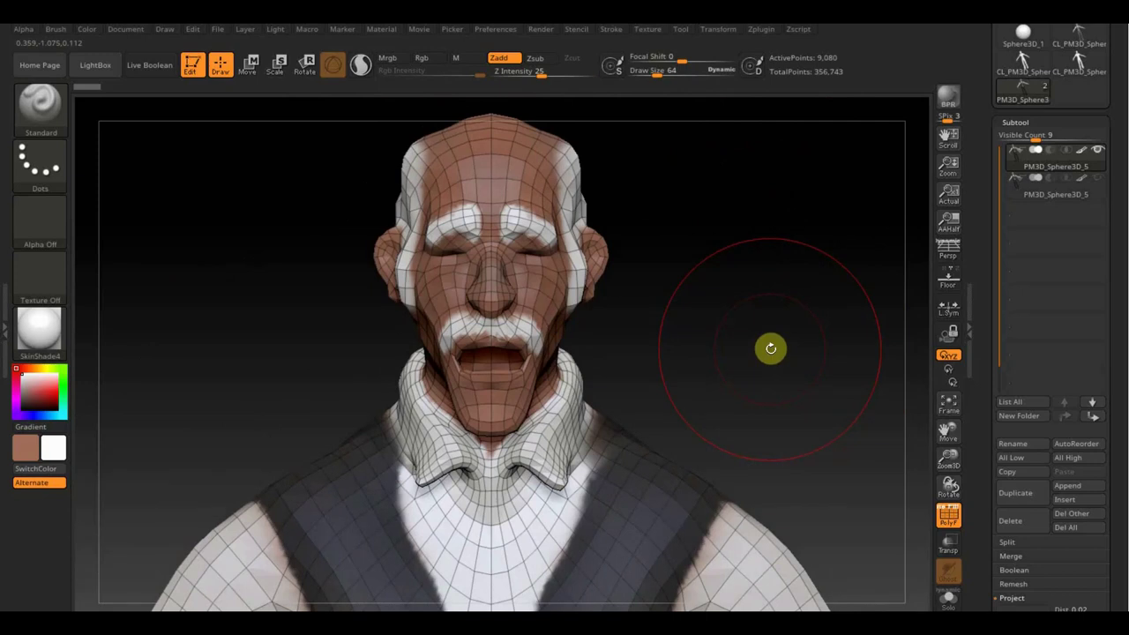
mouse_move(771, 348)
mouse_down()
mouse_move(744, 353)
mouse_move(757, 333)
mouse_move(756, 408)
mouse_move(746, 232)
mouse_move(741, 399)
mouse_move(751, 147)
mouse_move(751, 294)
mouse_move(758, 283)
mouse_move(732, 237)
mouse_move(744, 361)
mouse_move(729, 239)
mouse_move(753, 274)
mouse_move(751, 308)
mouse_move(753, 283)
mouse_up()
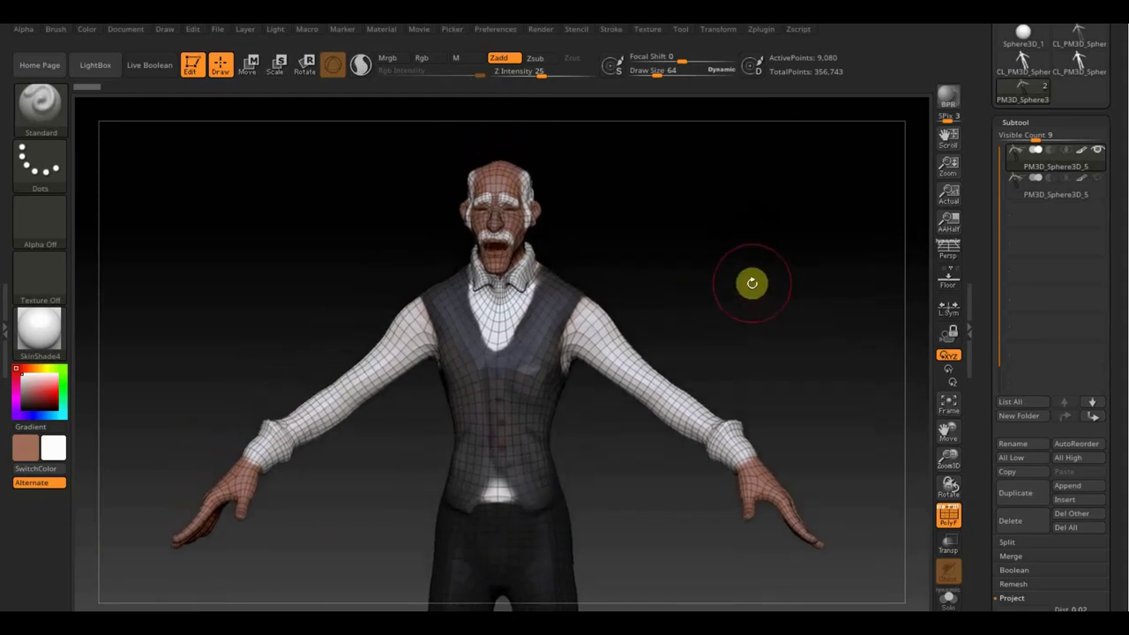